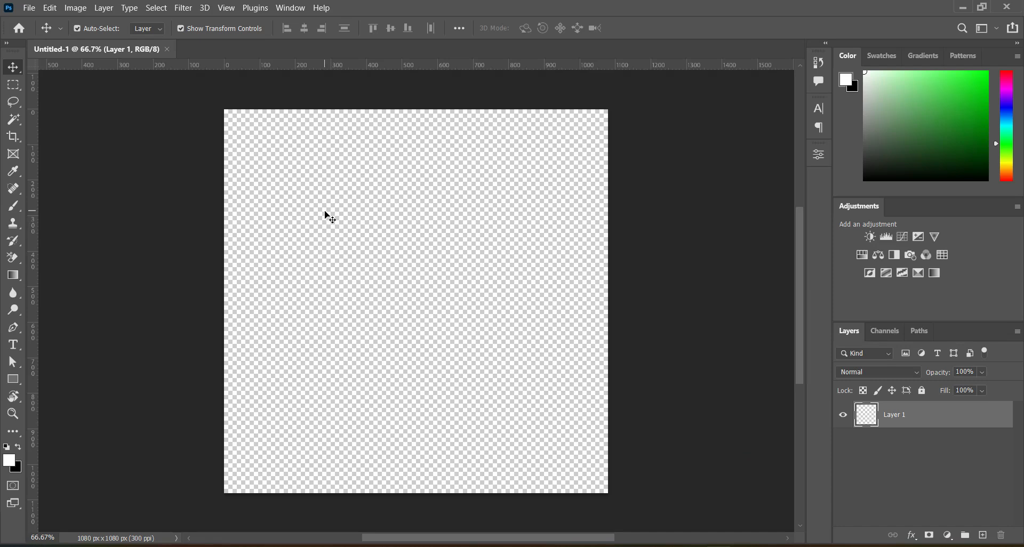
# Place the Miss Universe image on the canvas, scale it to about 39.42% and shift it down to Y 877.50 px.
pyautogui.click(476, 546)
pyautogui.click(474, 390)
pyautogui.moveTo(726, 218); pyautogui.dragTo(464, 320)
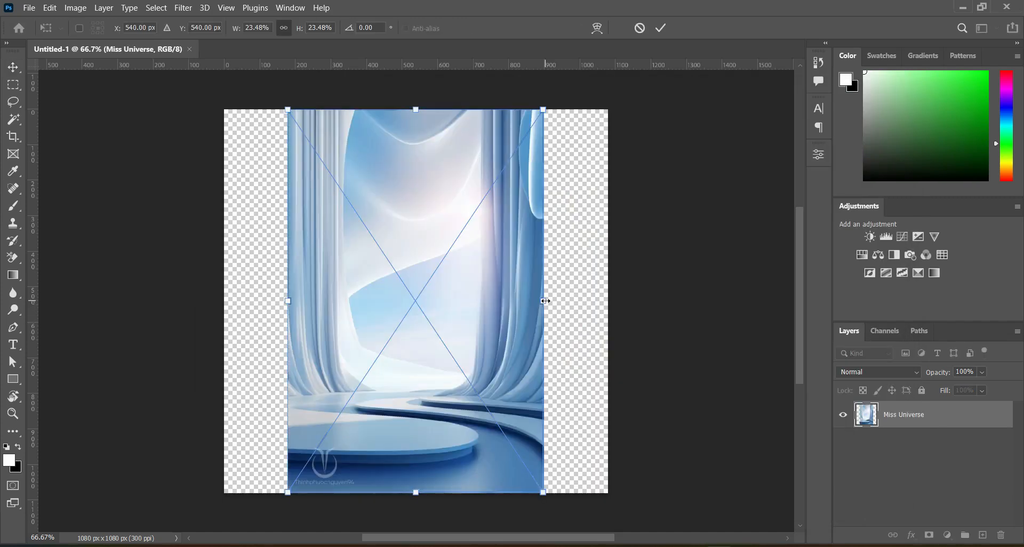
pyautogui.moveTo(544, 301); pyautogui.dragTo(630, 300)
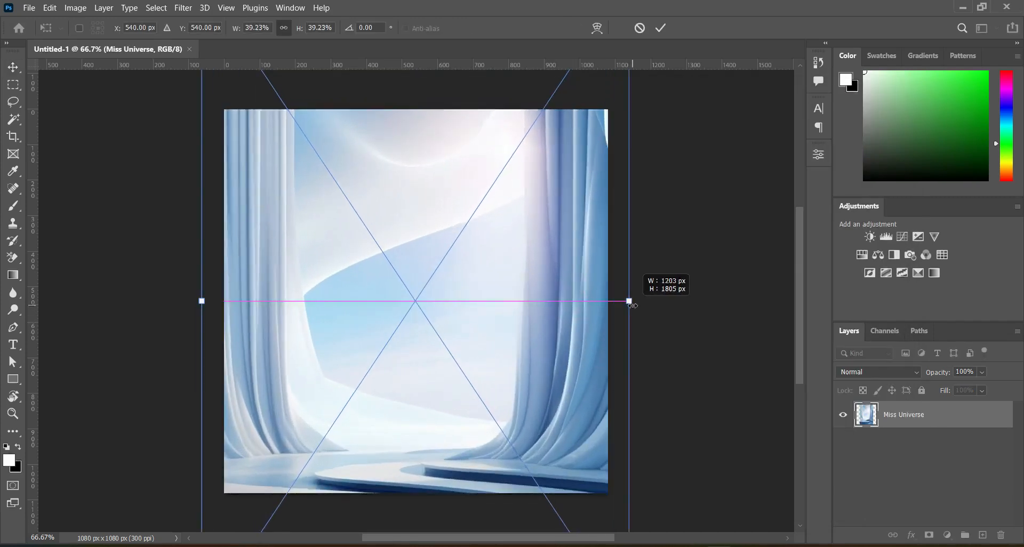
pyautogui.click(430, 246)
pyautogui.moveTo(431, 329); pyautogui.dragTo(411, 294)
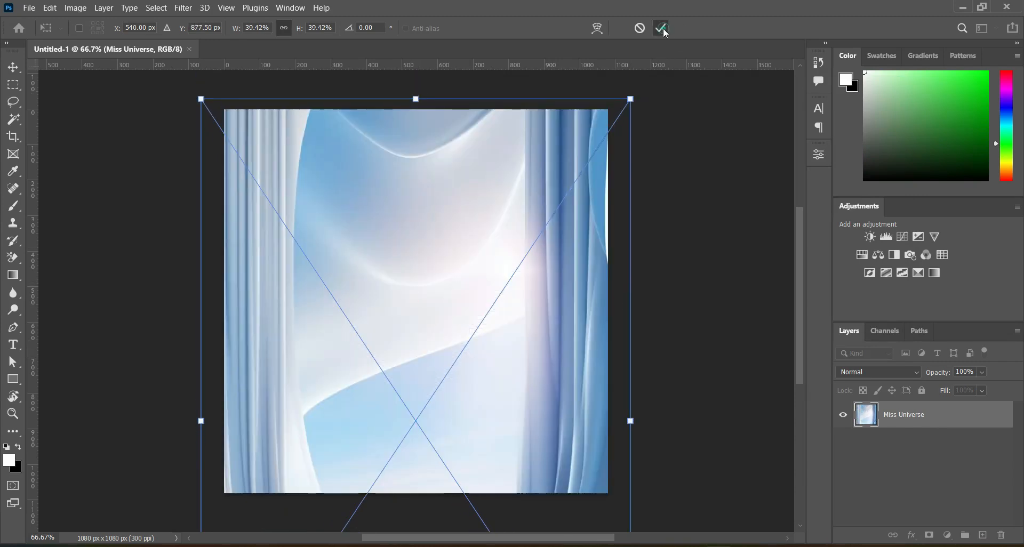
pyautogui.click(660, 27)
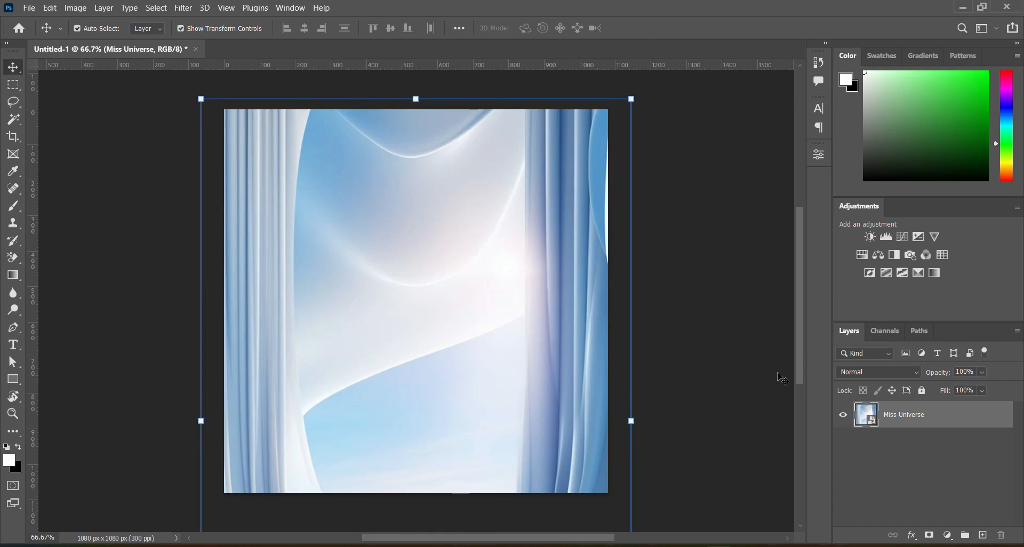
# Apply a Gaussian Blur with a radius of 8 pixels to the Miss Universe layer.
pyautogui.click(183, 8)
pyautogui.moveTo(247, 167)
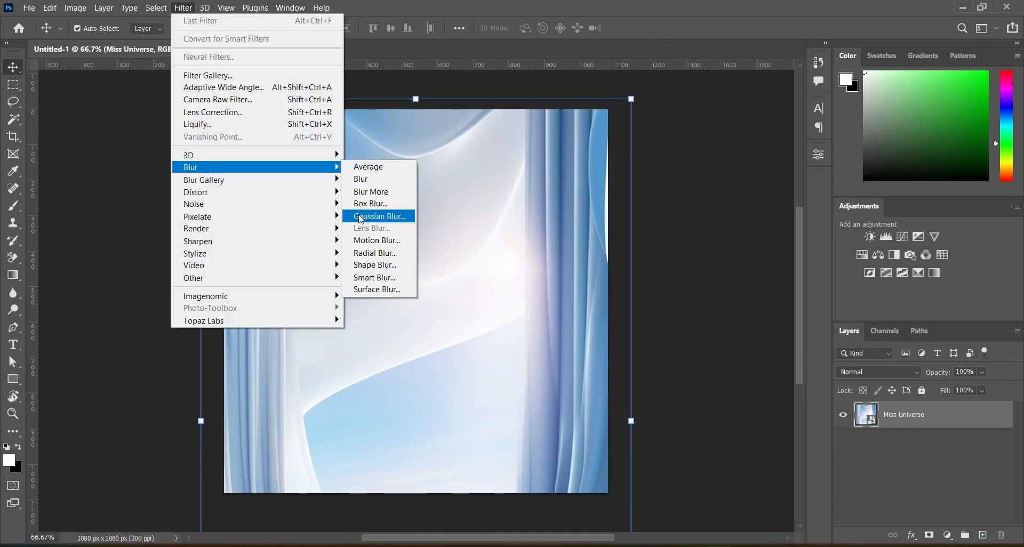
pyautogui.click(360, 219)
pyautogui.moveTo(796, 309); pyautogui.dragTo(775, 313)
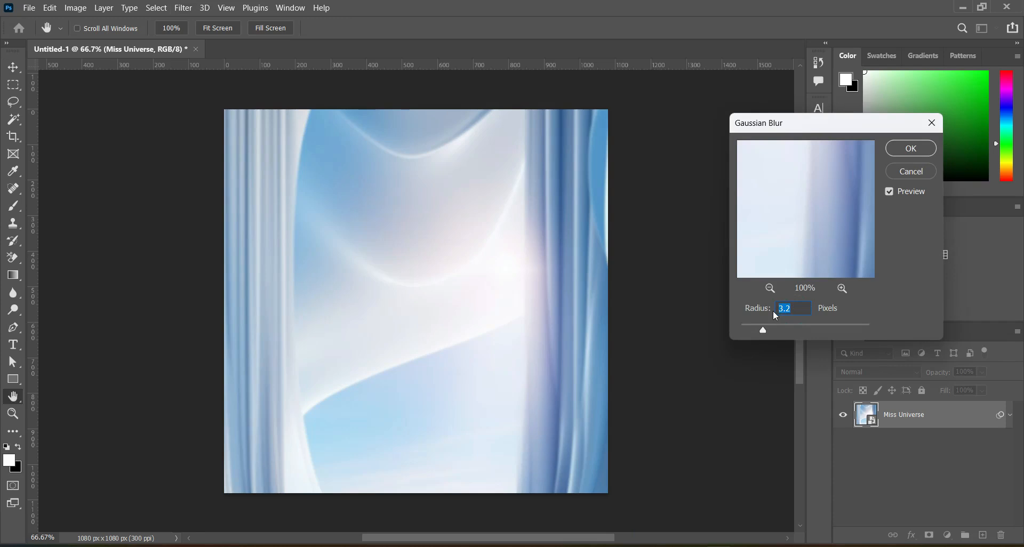
pyautogui.write('8')
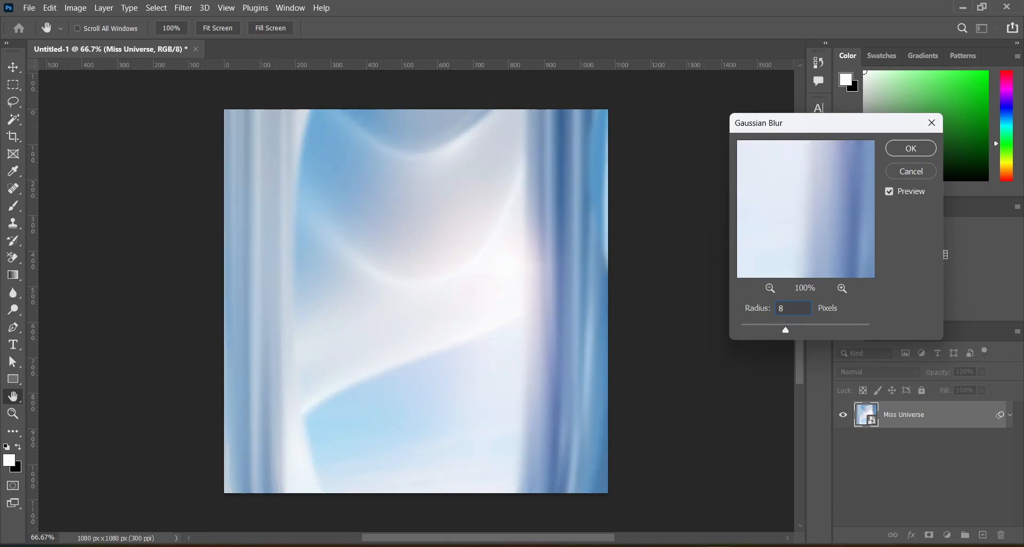
pyautogui.press('Return')
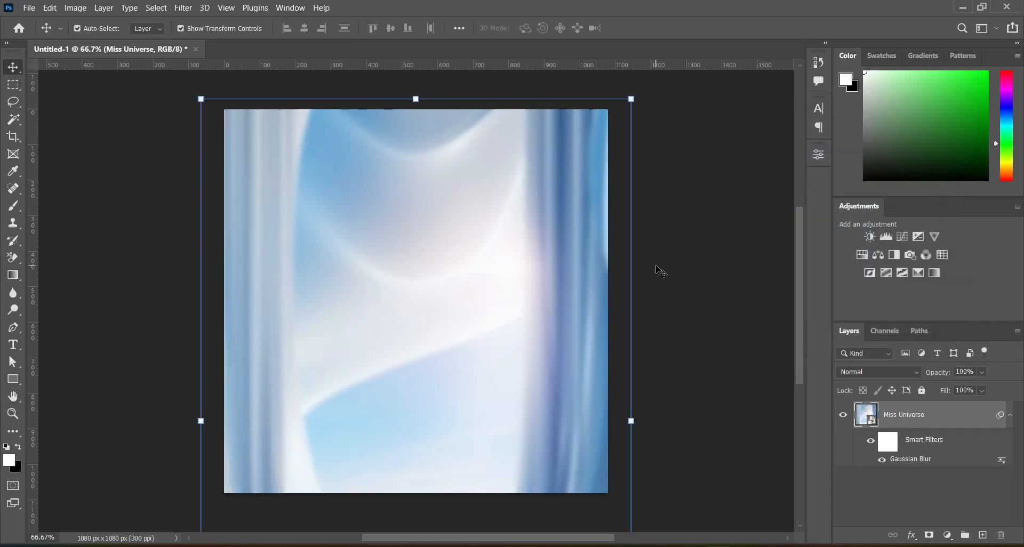
pyautogui.click(745, 273)
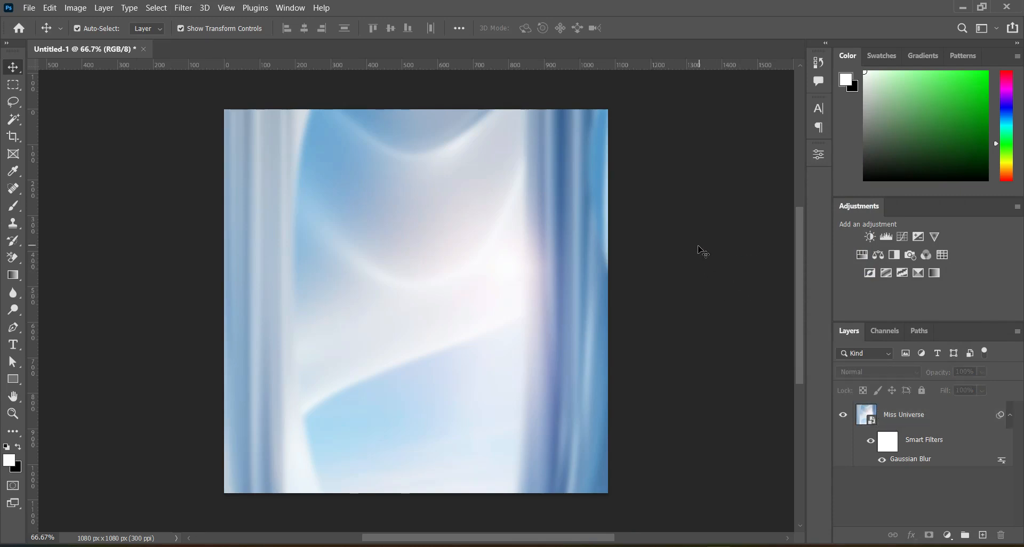
# Place the light blue abstract image from the project folder and enlarge it slightly past the canvas edges.
pyautogui.hotkey('alt', 'Tab')
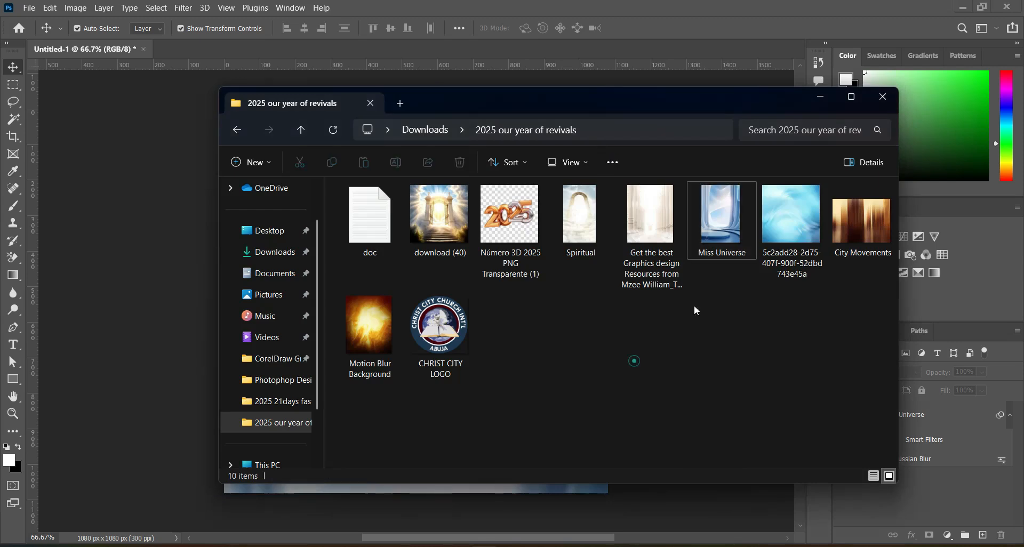
pyautogui.click(787, 229)
pyautogui.moveTo(787, 229); pyautogui.dragTo(417, 314)
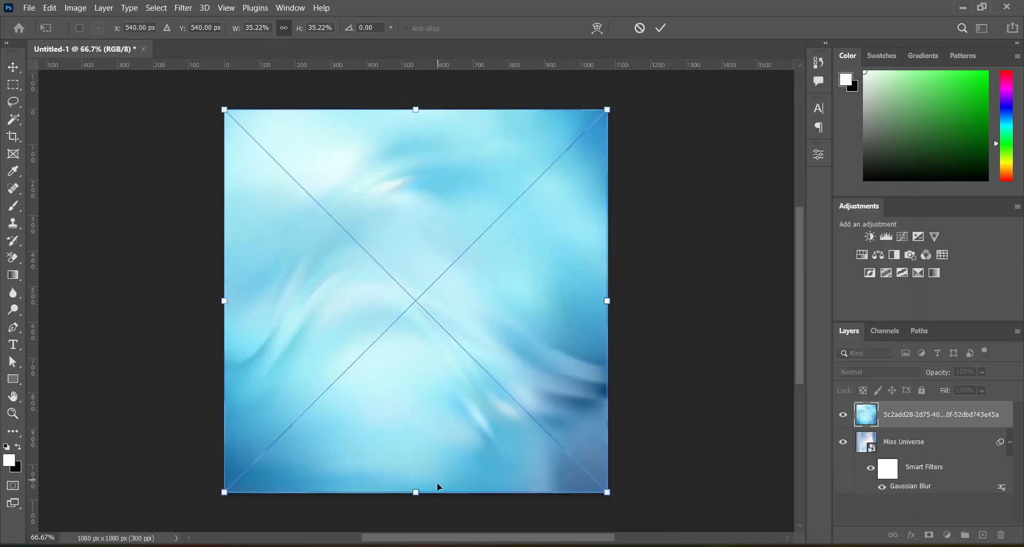
pyautogui.moveTo(606, 492); pyautogui.dragTo(612, 495)
pyautogui.press('Return')
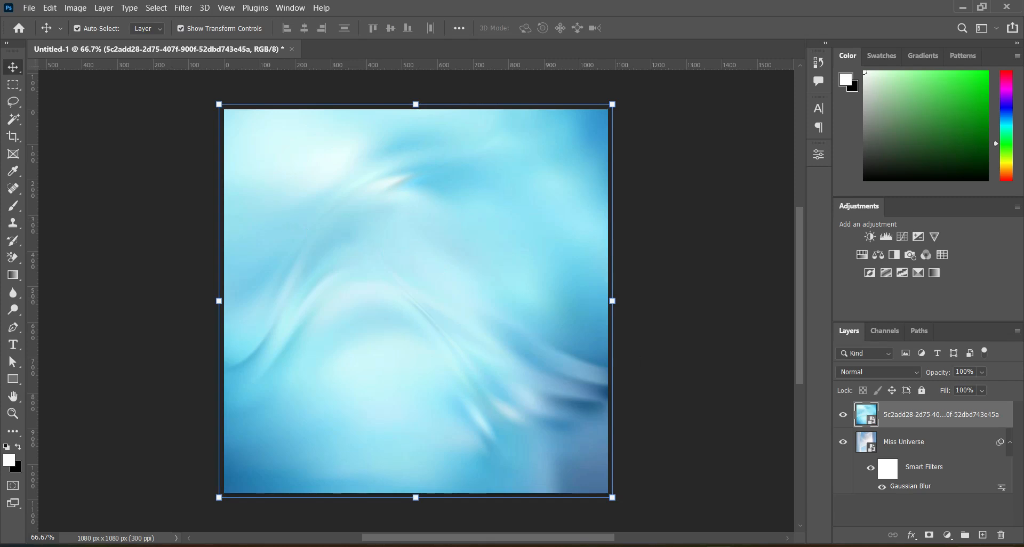
# Add a layer mask to the light blue image and fade out its upper part with black-to-transparent linear gradients.
pyautogui.click(929, 536)
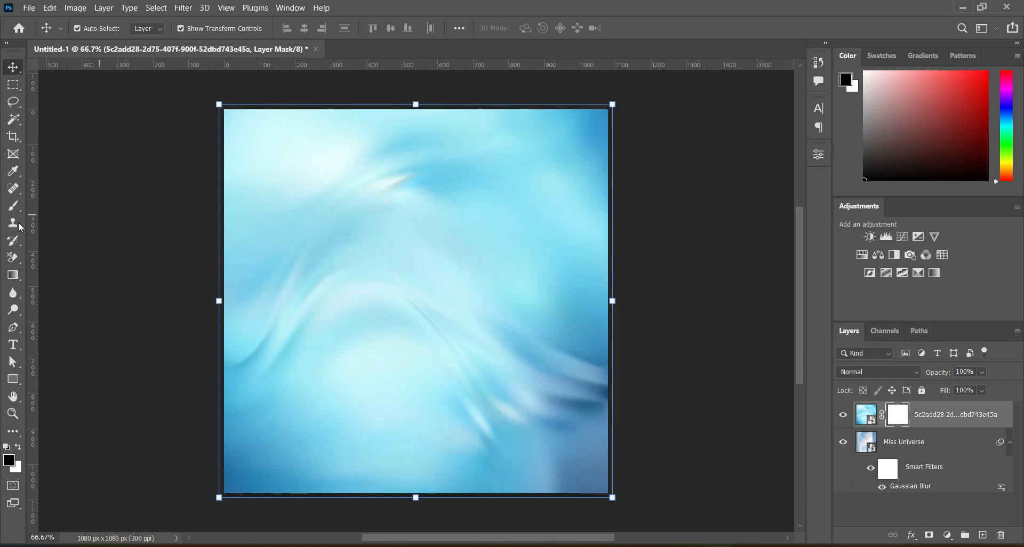
pyautogui.click(12, 274)
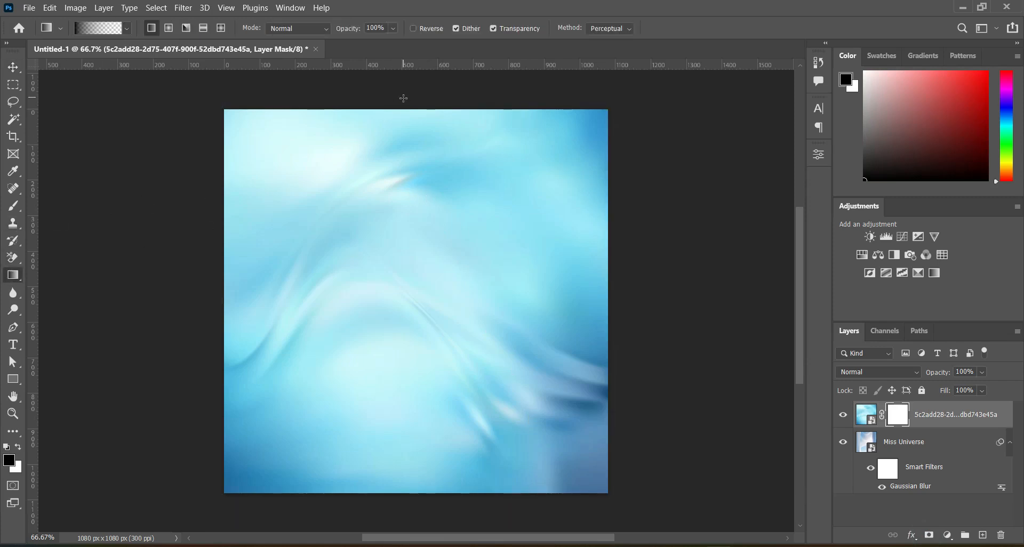
pyautogui.moveTo(397, 173); pyautogui.dragTo(404, 260)
pyautogui.moveTo(408, 110); pyautogui.dragTo(409, 156)
pyautogui.moveTo(418, 82); pyautogui.dragTo(421, 250)
pyautogui.moveTo(414, 104); pyautogui.dragTo(410, 170)
pyautogui.moveTo(397, 92); pyautogui.dragTo(400, 330)
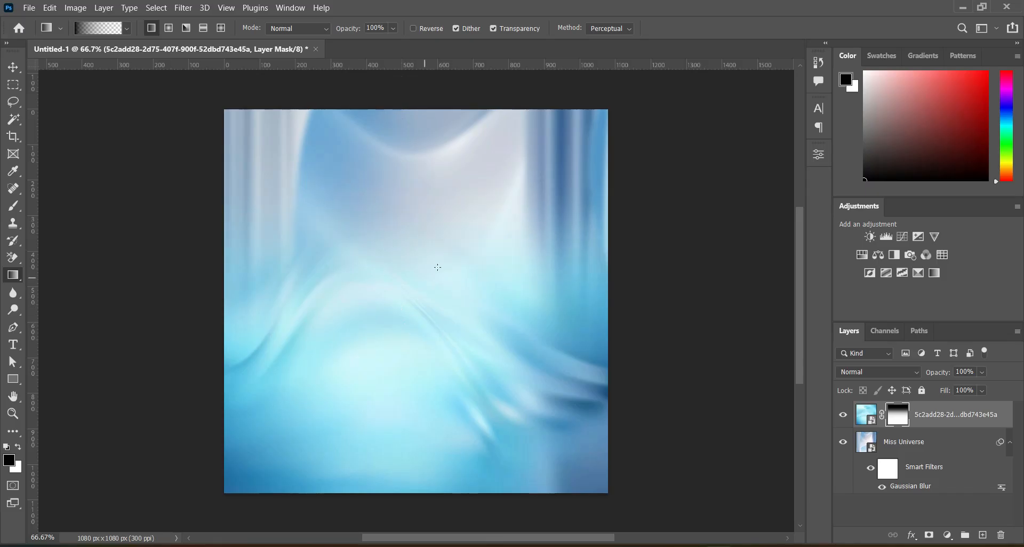
pyautogui.click(13, 67)
pyautogui.click(668, 183)
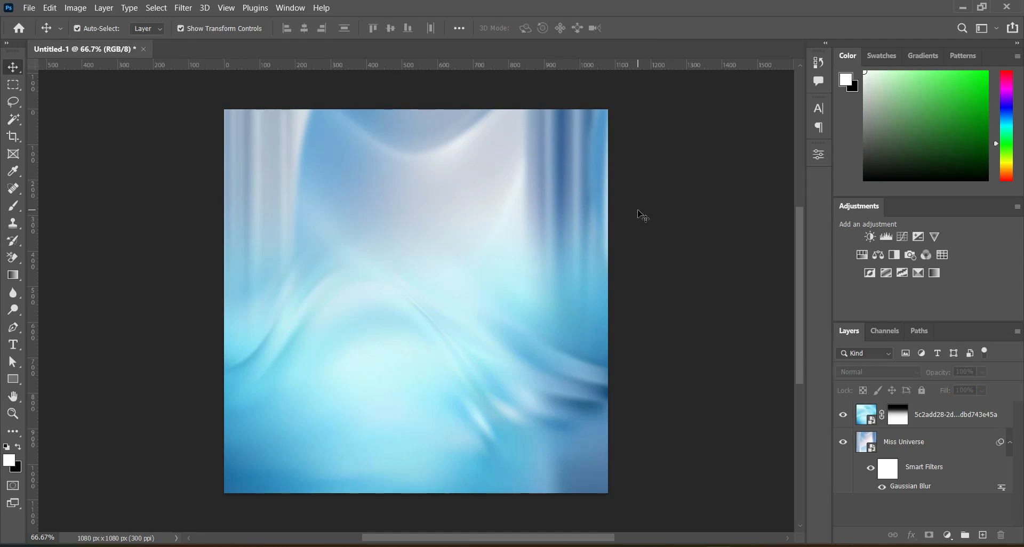
# Paint black on the light blue layer's mask with a 500 px soft brush to hide the canvas's lower centre.
pyautogui.click(899, 422)
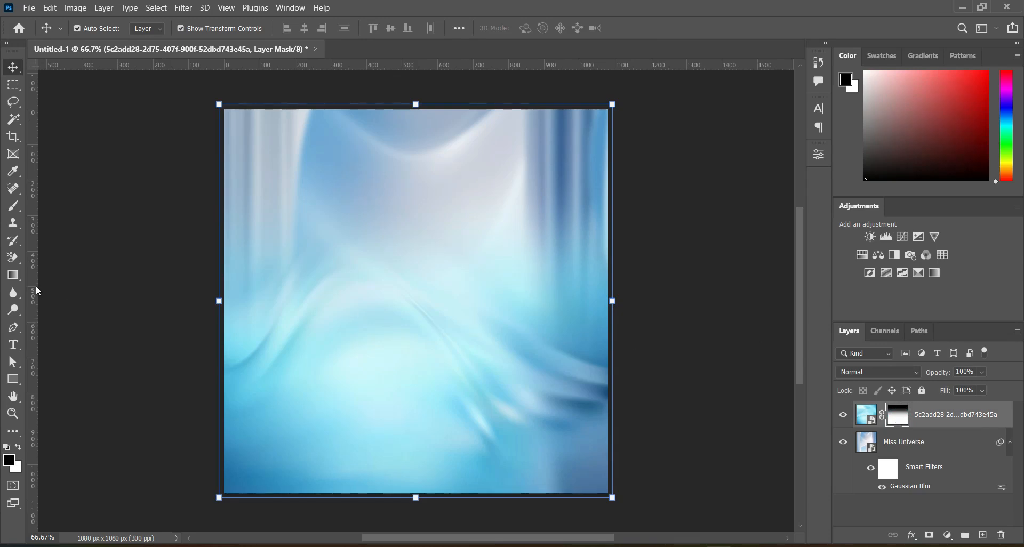
pyautogui.press('b')
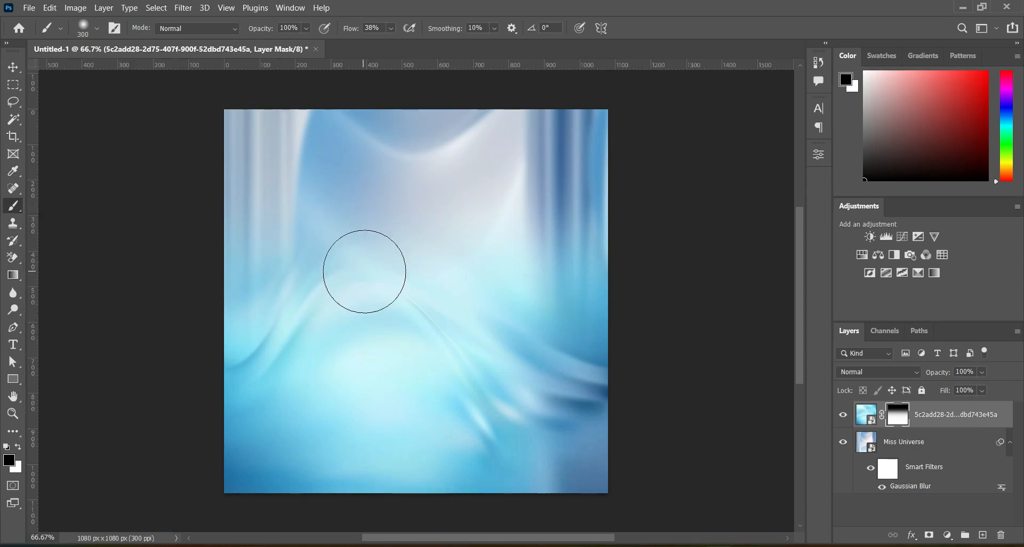
pyautogui.press(']')
pyautogui.press(']')
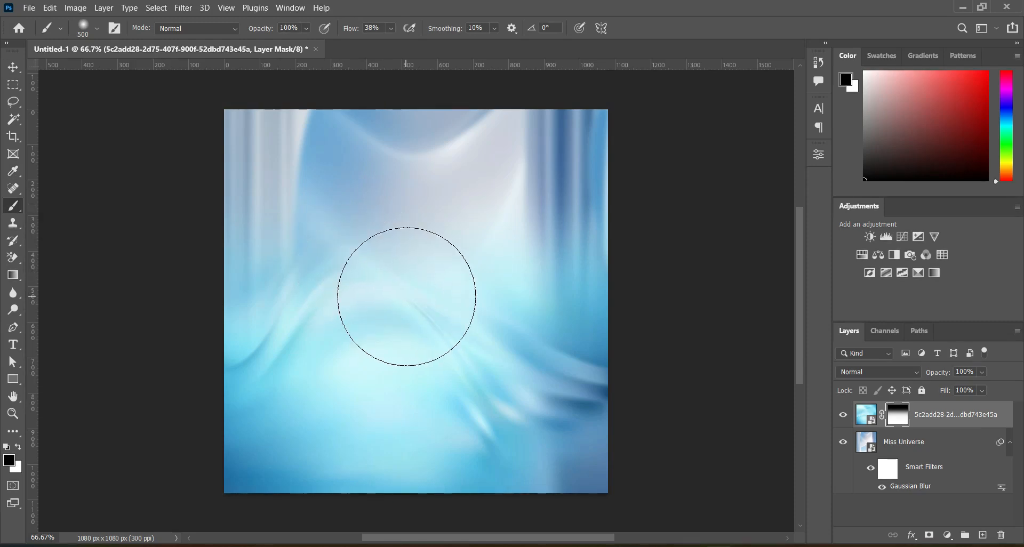
pyautogui.moveTo(405, 296)
pyautogui.mouseDown()
pyautogui.moveTo(409, 433)
pyautogui.moveTo(410, 354)
pyautogui.moveTo(395, 299)
pyautogui.moveTo(434, 359)
pyautogui.moveTo(435, 441)
pyautogui.moveTo(433, 321)
pyautogui.moveTo(400, 354)
pyautogui.moveTo(405, 444)
pyautogui.moveTo(387, 391)
pyautogui.moveTo(414, 439)
pyautogui.mouseUp()
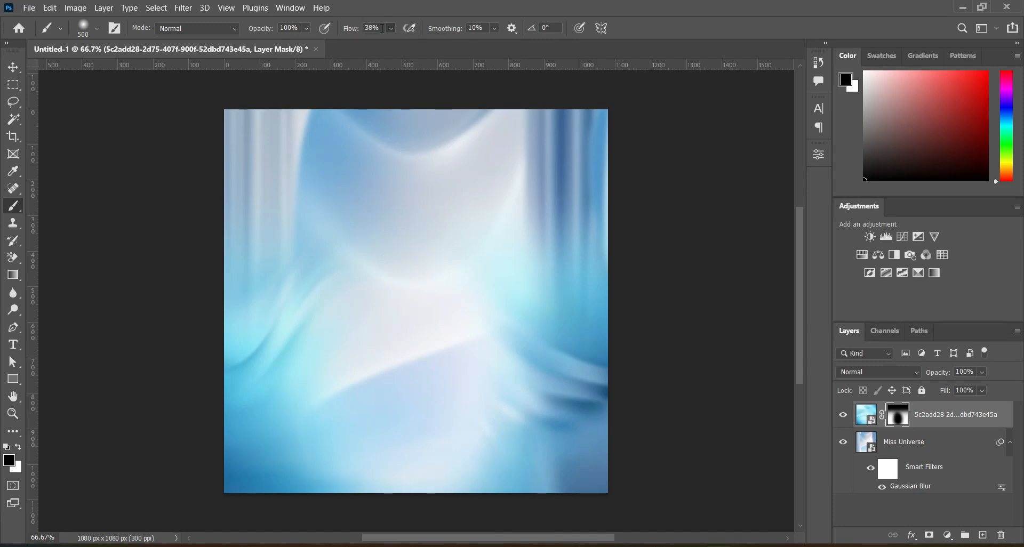
# Mask out more of the light blue layer's centre at 50% brush flow, and raise the flow to 100%.
pyautogui.write('50')
pyautogui.moveTo(386, 315)
pyautogui.mouseDown()
pyautogui.moveTo(380, 277)
pyautogui.moveTo(410, 273)
pyautogui.moveTo(449, 336)
pyautogui.moveTo(454, 460)
pyautogui.moveTo(451, 322)
pyautogui.moveTo(452, 353)
pyautogui.moveTo(384, 338)
pyautogui.moveTo(346, 478)
pyautogui.moveTo(388, 430)
pyautogui.moveTo(422, 297)
pyautogui.moveTo(400, 271)
pyautogui.moveTo(384, 276)
pyautogui.moveTo(399, 202)
pyautogui.moveTo(390, 166)
pyautogui.moveTo(369, 224)
pyautogui.moveTo(371, 208)
pyautogui.moveTo(439, 281)
pyautogui.moveTo(455, 359)
pyautogui.moveTo(457, 468)
pyautogui.moveTo(435, 455)
pyautogui.moveTo(332, 291)
pyautogui.moveTo(419, 356)
pyautogui.moveTo(468, 465)
pyautogui.mouseUp()
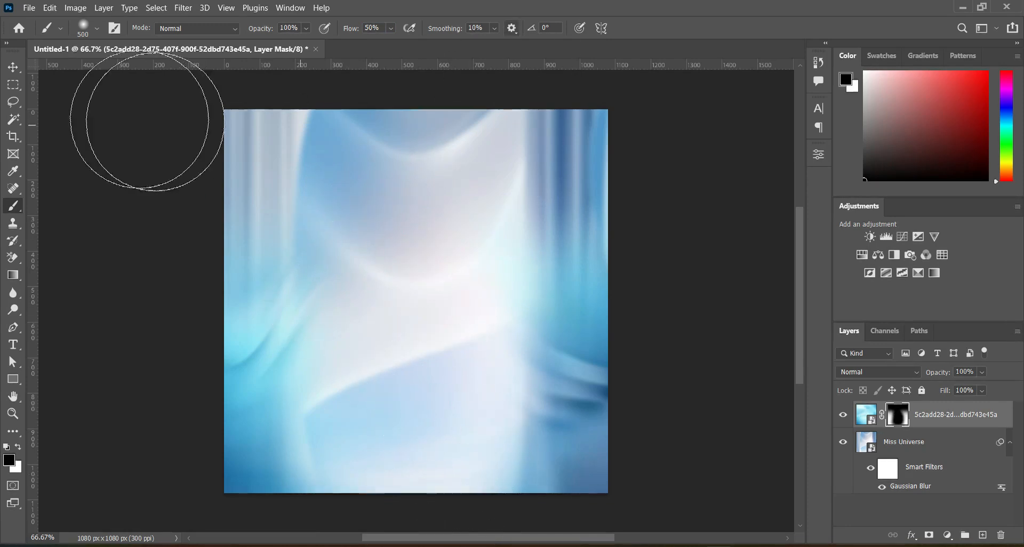
pyautogui.moveTo(354, 31); pyautogui.dragTo(381, 31)
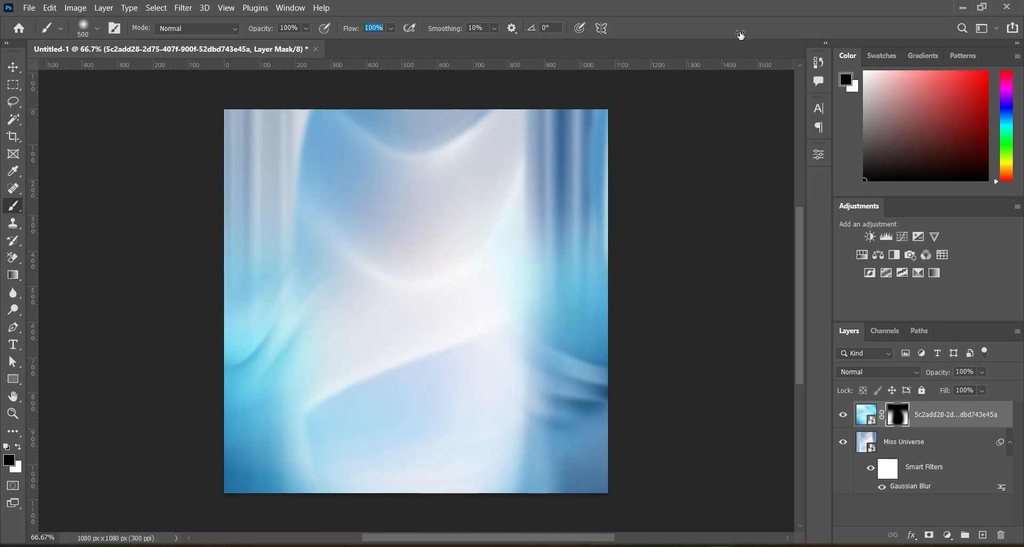
pyautogui.click(13, 68)
pyautogui.click(139, 204)
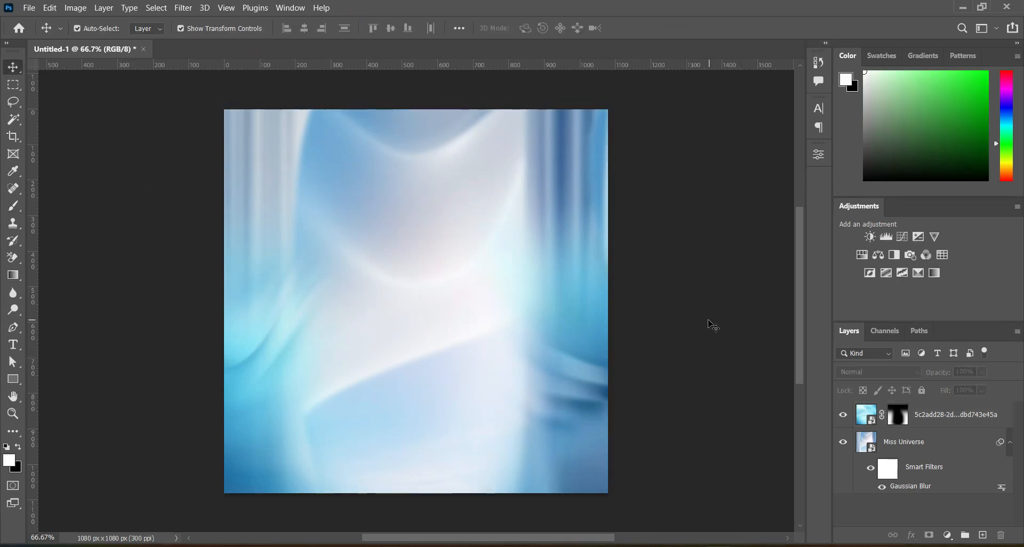
pyautogui.click(703, 312)
# Place the white columned hall image, scale it down and position it centred in the upper part of the canvas.
pyautogui.click(517, 543)
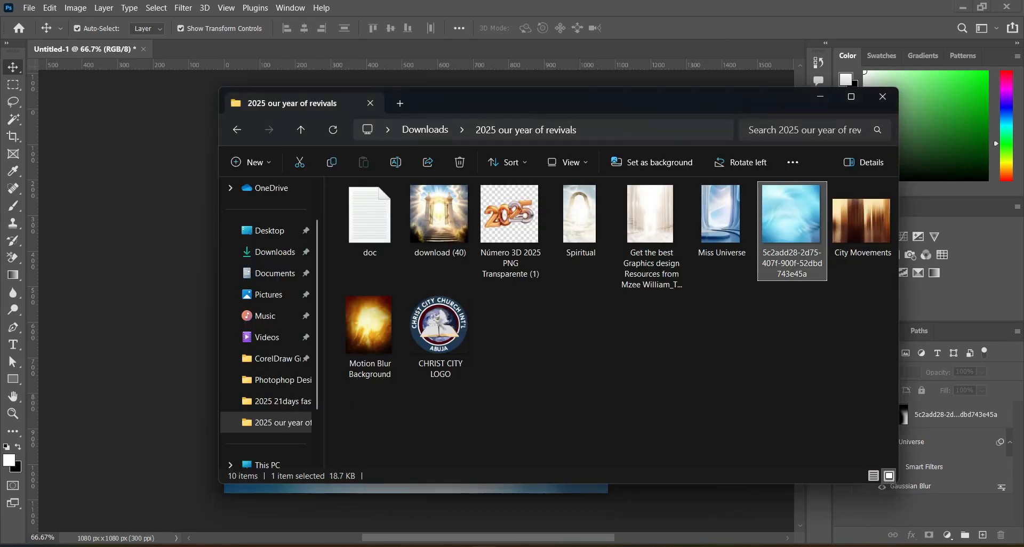
pyautogui.moveTo(649, 219); pyautogui.dragTo(528, 233)
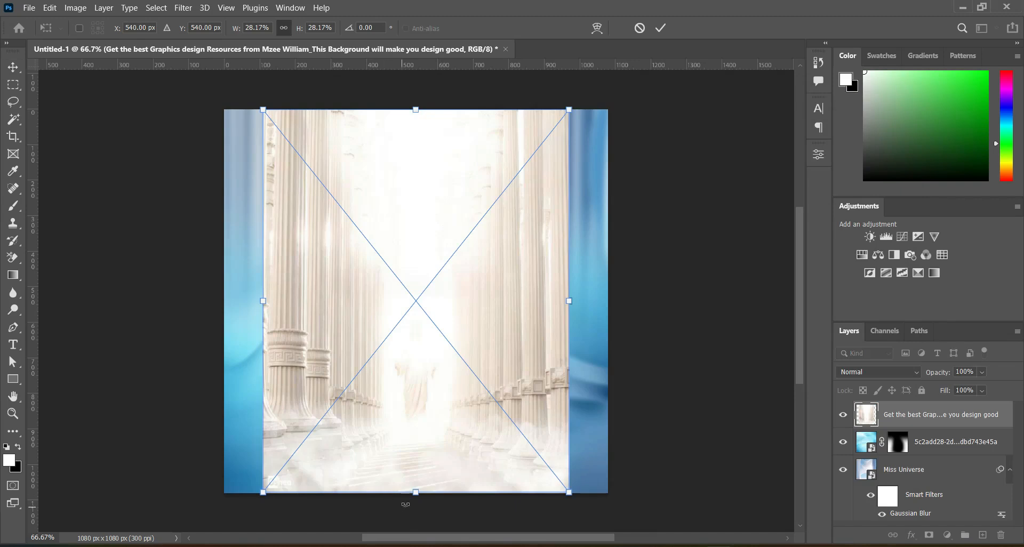
pyautogui.moveTo(417, 493); pyautogui.dragTo(427, 398)
pyautogui.moveTo(417, 283); pyautogui.dragTo(418, 241)
pyautogui.moveTo(416, 355); pyautogui.dragTo(417, 368)
pyautogui.click(659, 30)
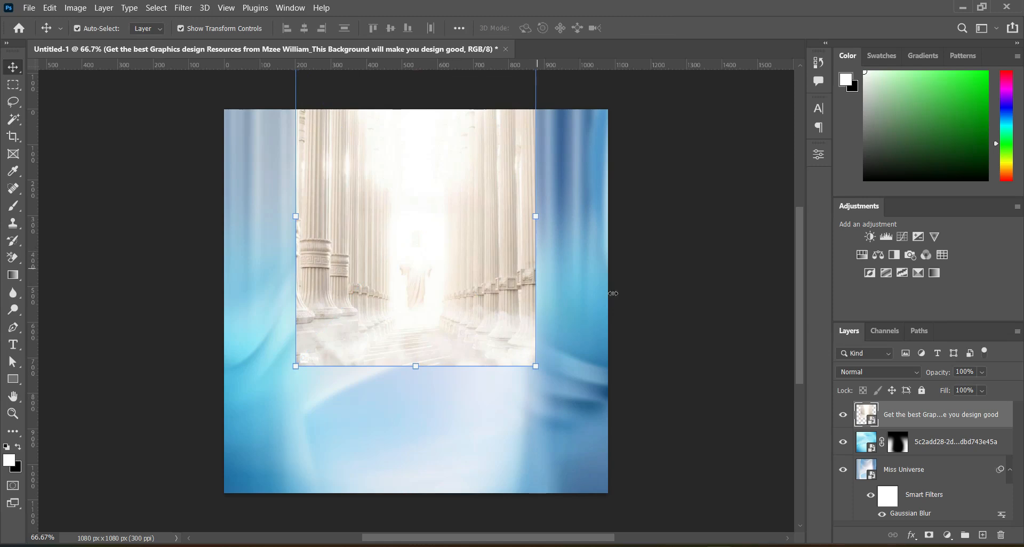
# Apply a Gaussian Blur with a radius of 3 pixels to the columned hall layer.
pyautogui.click(183, 7)
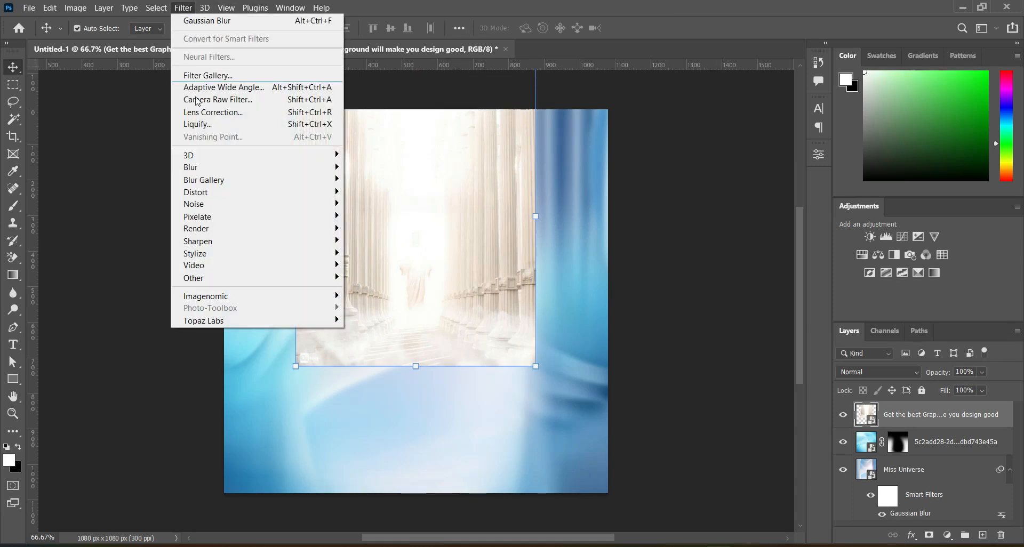
pyautogui.click(379, 216)
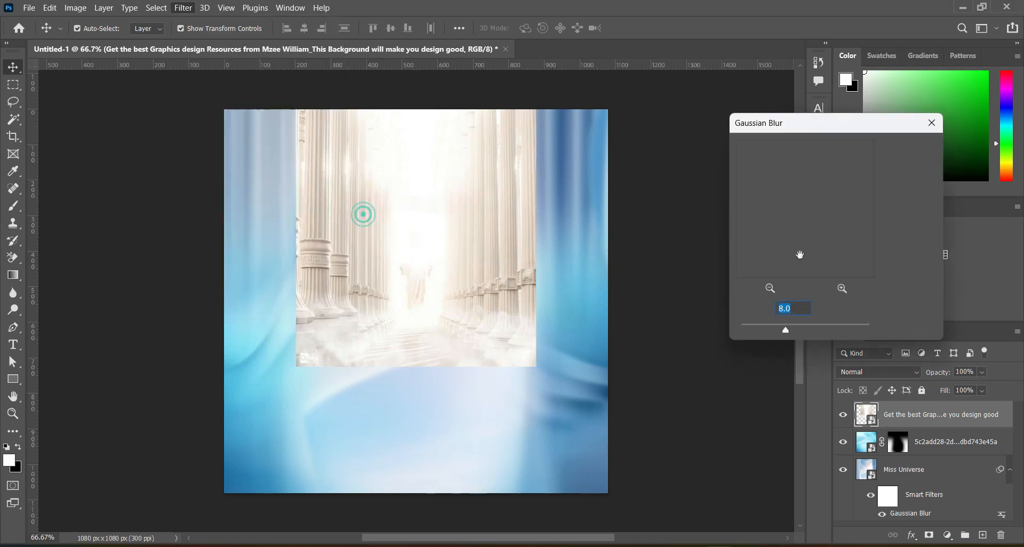
pyautogui.write('3.2')
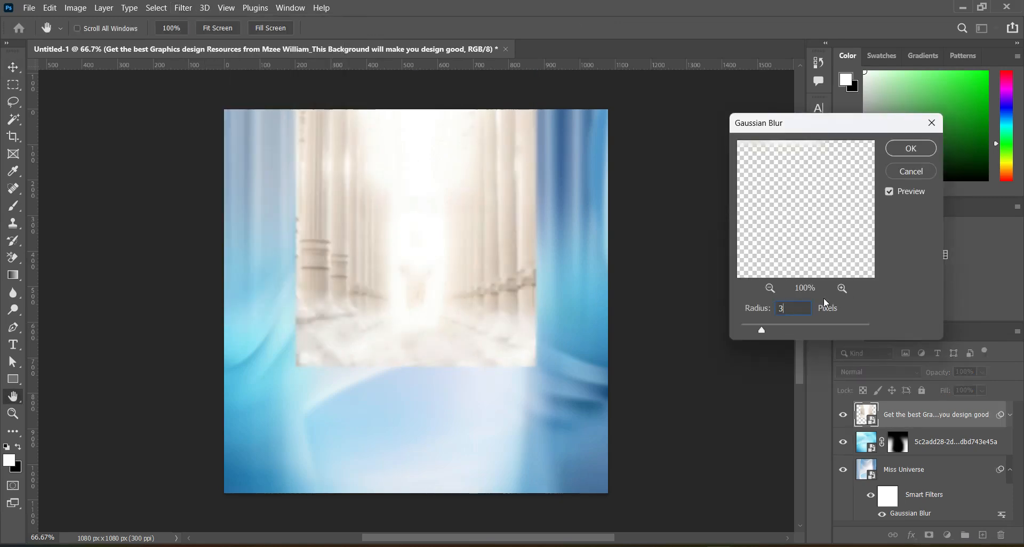
pyautogui.press('Return')
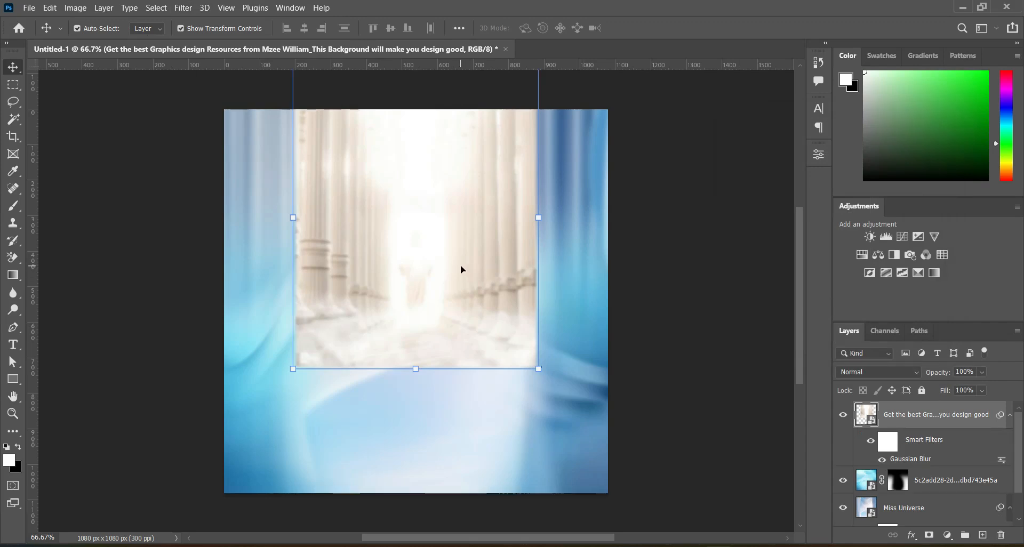
# Add a mask to the columned hall layer and paint out its side and lower edges with a 300 px black brush.
pyautogui.click(926, 535)
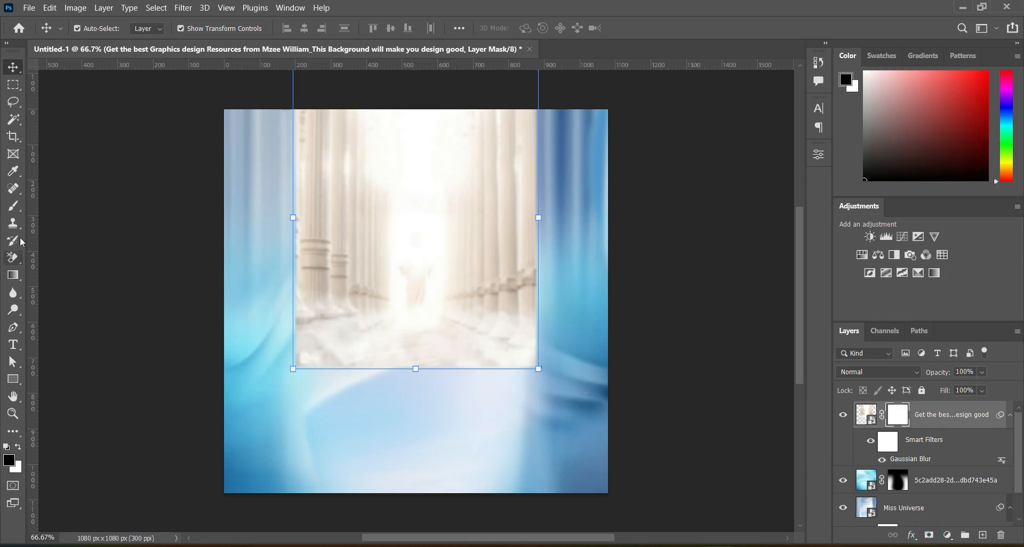
pyautogui.click(13, 206)
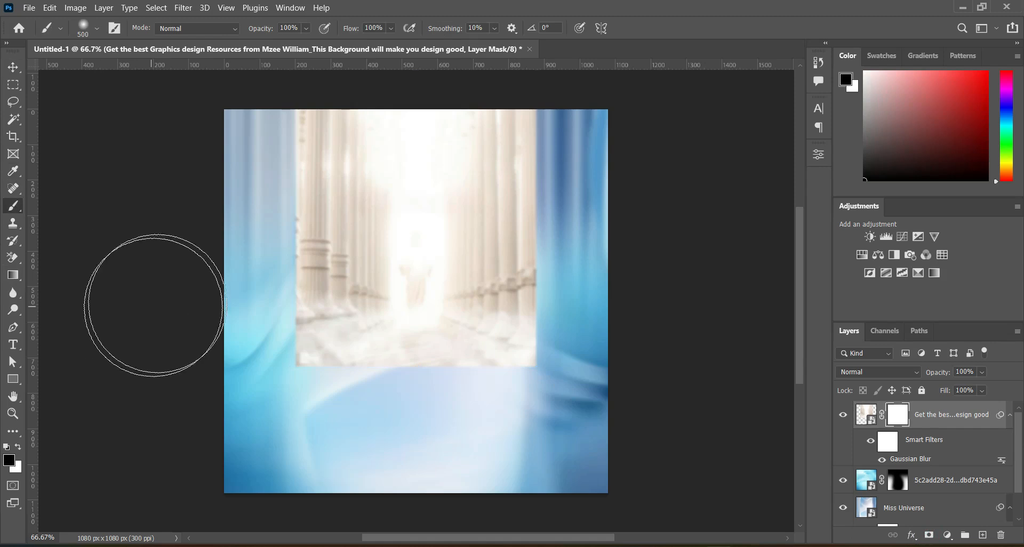
pyautogui.press('[')
pyautogui.press('[')
pyautogui.moveTo(265, 162)
pyautogui.mouseDown()
pyautogui.moveTo(275, 129)
pyautogui.moveTo(277, 164)
pyautogui.moveTo(274, 115)
pyautogui.moveTo(268, 346)
pyautogui.moveTo(286, 362)
pyautogui.mouseUp()
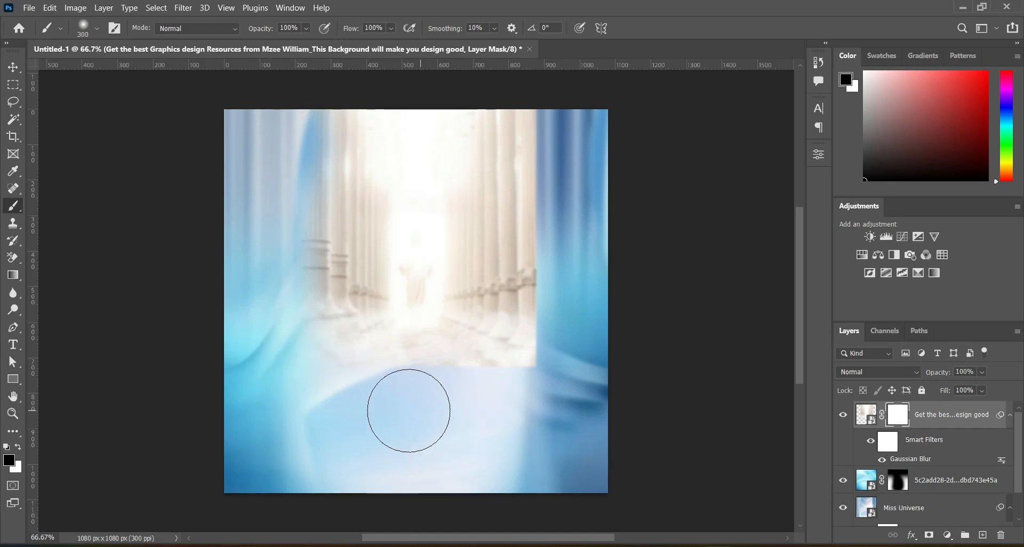
pyautogui.moveTo(408, 411)
pyautogui.mouseDown()
pyautogui.moveTo(559, 389)
pyautogui.moveTo(488, 404)
pyautogui.moveTo(405, 400)
pyautogui.moveTo(501, 400)
pyautogui.moveTo(555, 378)
pyautogui.moveTo(574, 304)
pyautogui.moveTo(571, 99)
pyautogui.moveTo(574, 416)
pyautogui.moveTo(561, 447)
pyautogui.moveTo(486, 454)
pyautogui.moveTo(55, 127)
pyautogui.mouseUp()
# Enlarge the masked columned hall layer to about 115% from its centre and move it slightly higher on the canvas.
pyautogui.click(13, 67)
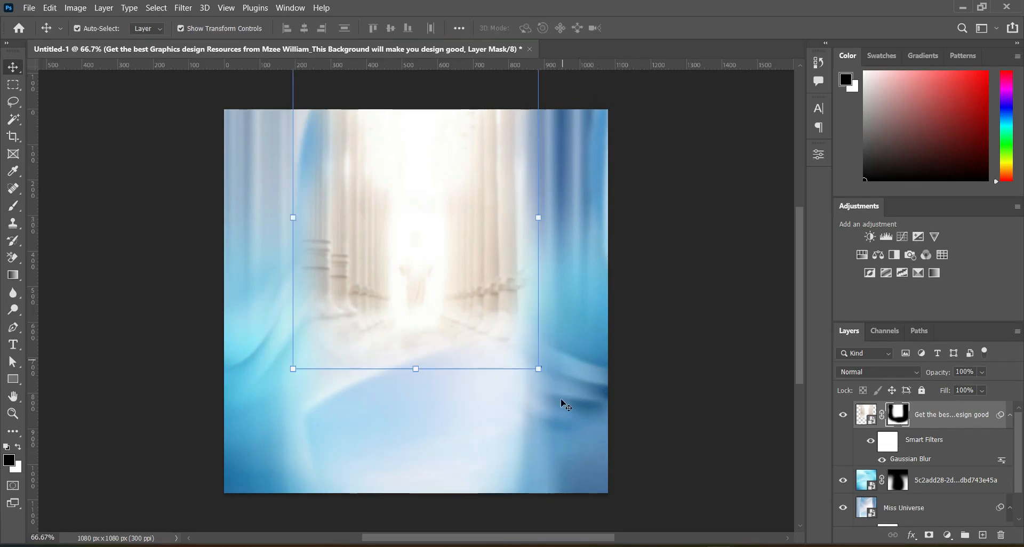
pyautogui.moveTo(540, 370); pyautogui.dragTo(558, 391)
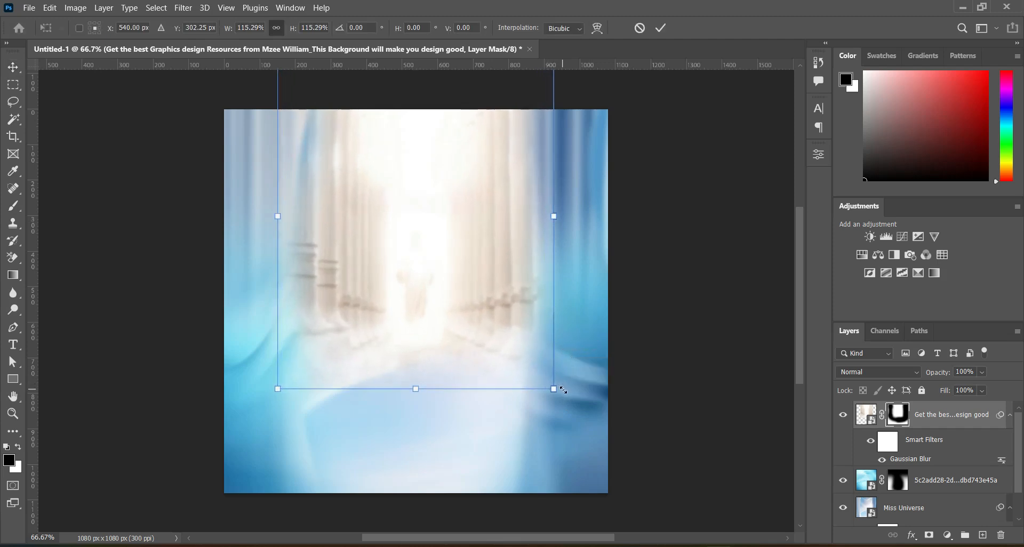
pyautogui.moveTo(455, 322); pyautogui.dragTo(453, 299)
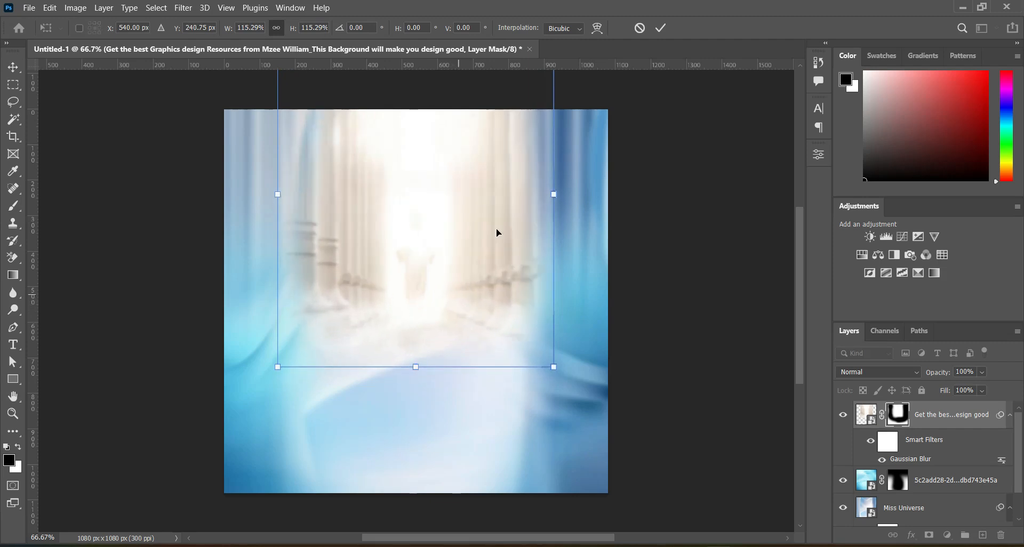
pyautogui.click(660, 27)
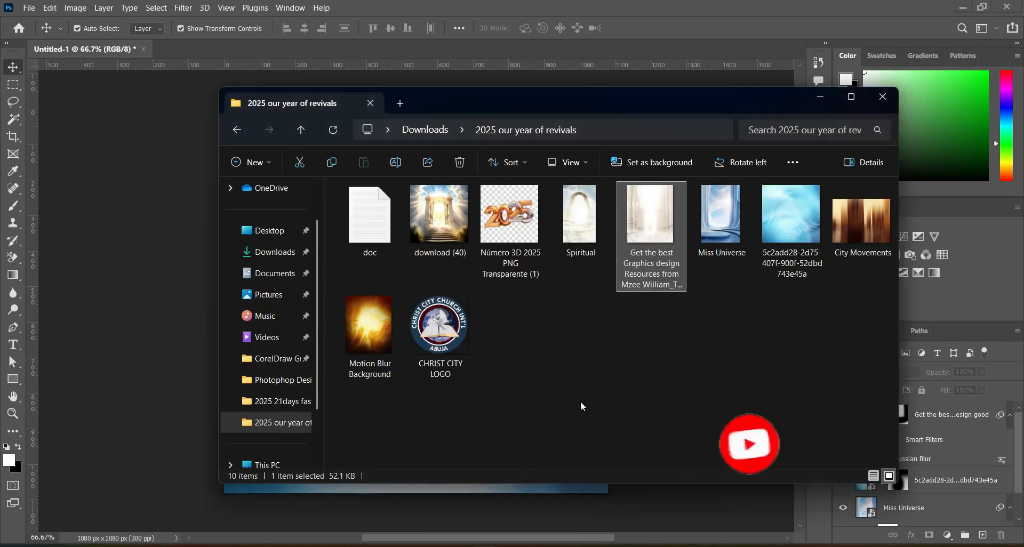
# Place the CHRIST CITY LOGO image, scale it down to a small badge and position it centred near the canvas's upper edge.
pyautogui.click(436, 320)
pyautogui.moveTo(438, 334); pyautogui.dragTo(257, 320)
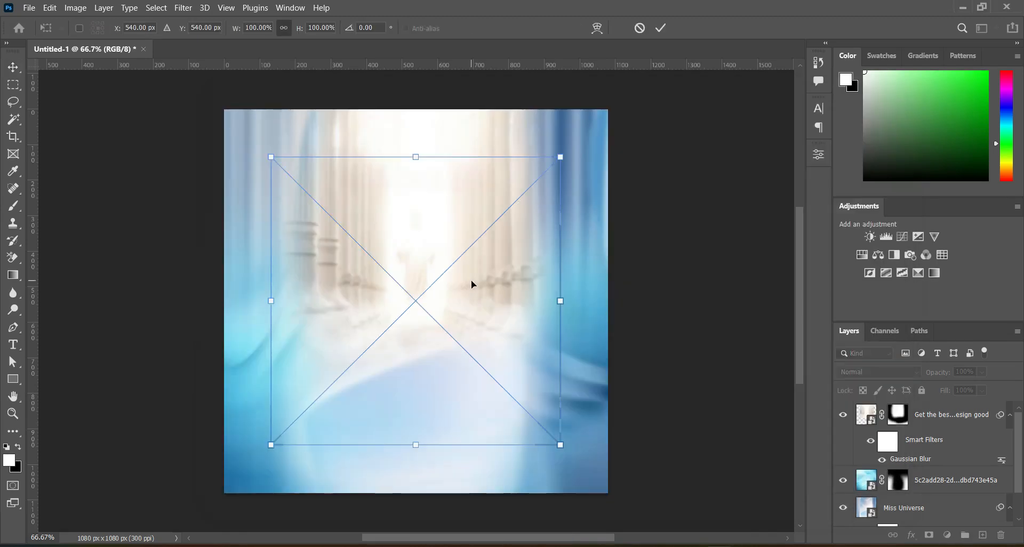
pyautogui.moveTo(414, 446); pyautogui.dragTo(417, 175)
pyautogui.press('Return')
# Copy the three-line text "CHRIST CITY CHURCH INT'L MINISTRY" from doc.txt and paste it as a new text layer below the logo.
pyautogui.click(768, 546)
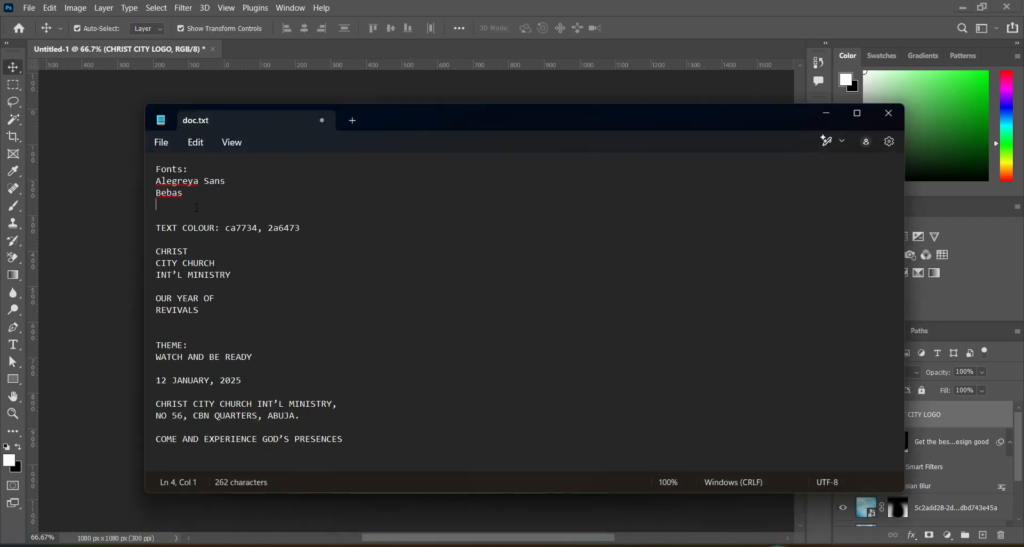
pyautogui.moveTo(157, 255); pyautogui.dragTo(231, 281)
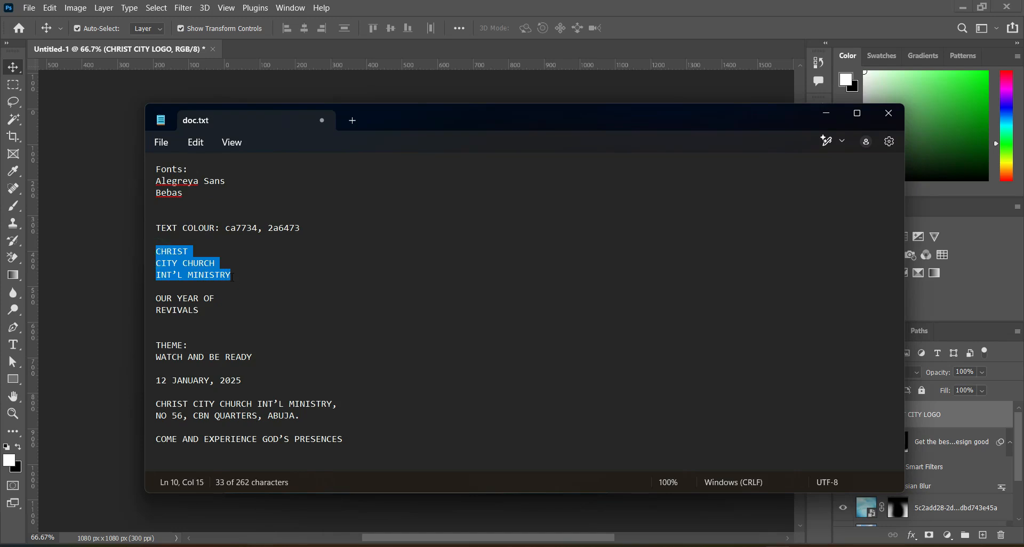
pyautogui.click(826, 113)
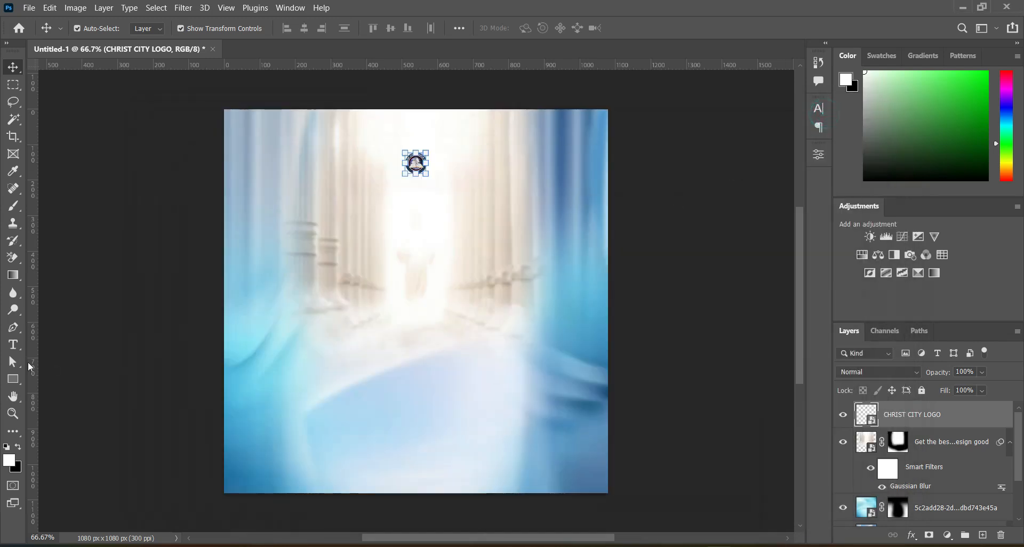
pyautogui.click(13, 344)
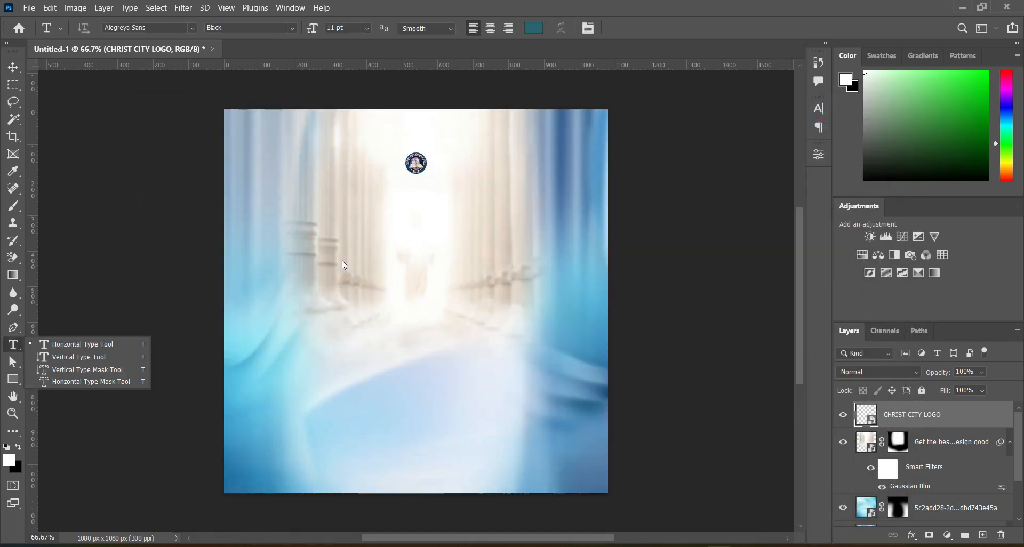
pyautogui.click(354, 230)
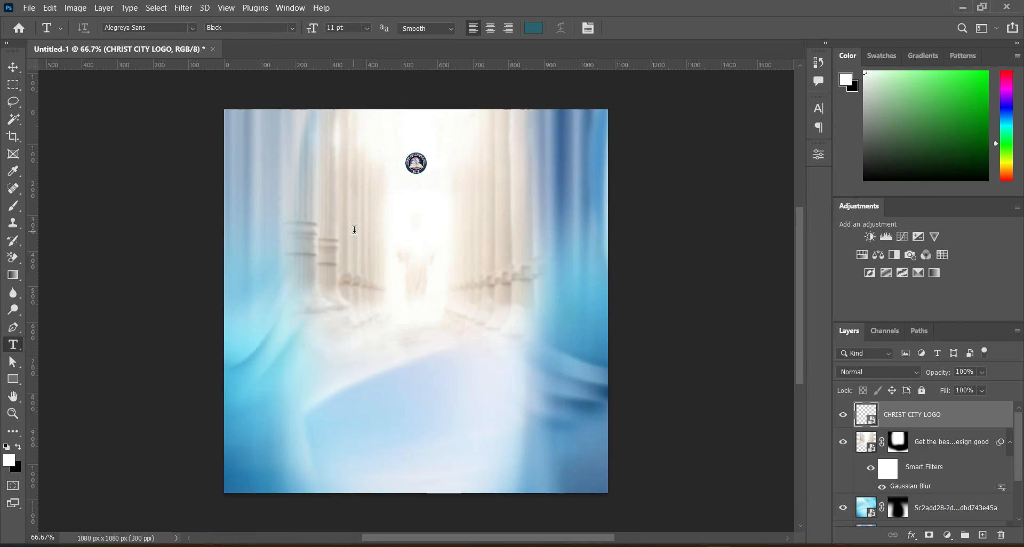
pyautogui.click(354, 229)
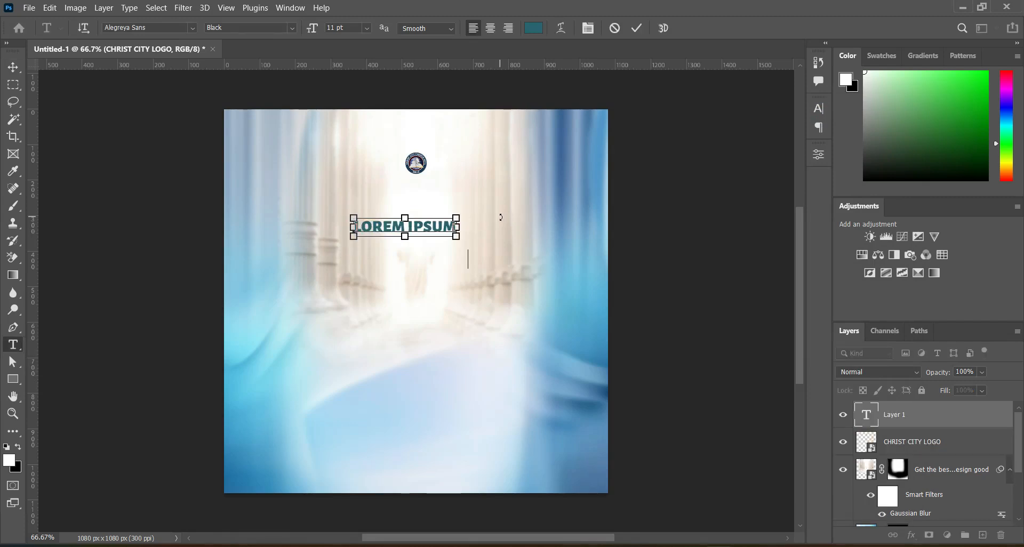
pyautogui.write("CHRIST CITY CHURCH INT'L MINISTRY")
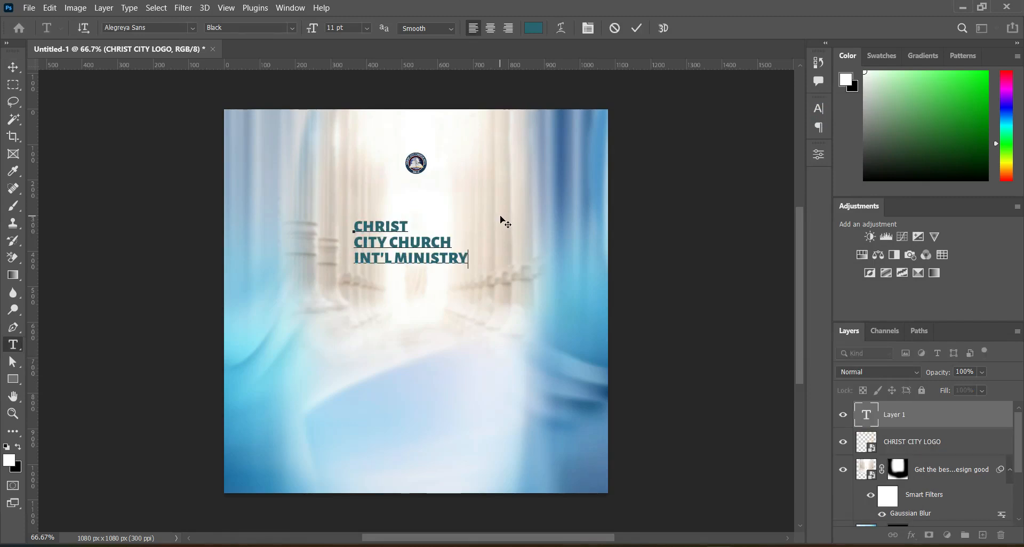
pyautogui.click(637, 28)
# Set the church name text's font style to Medium and its leading to 5 pt.
pyautogui.click(292, 27)
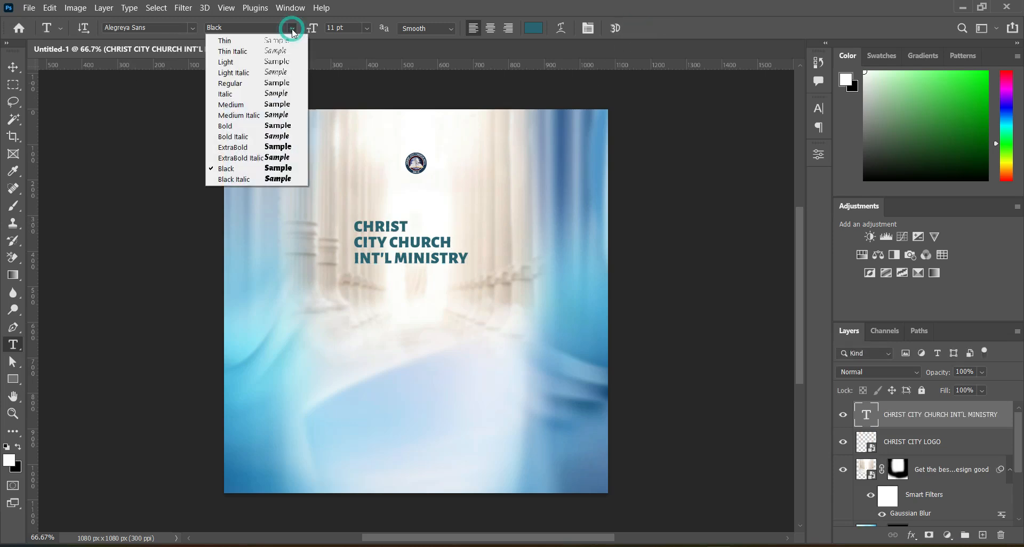
pyautogui.click(249, 106)
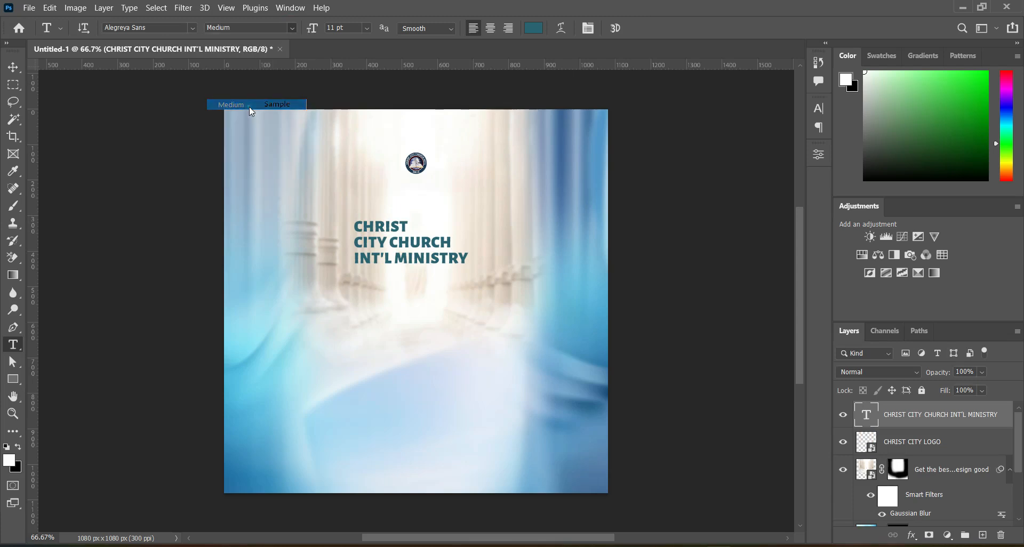
pyautogui.click(820, 108)
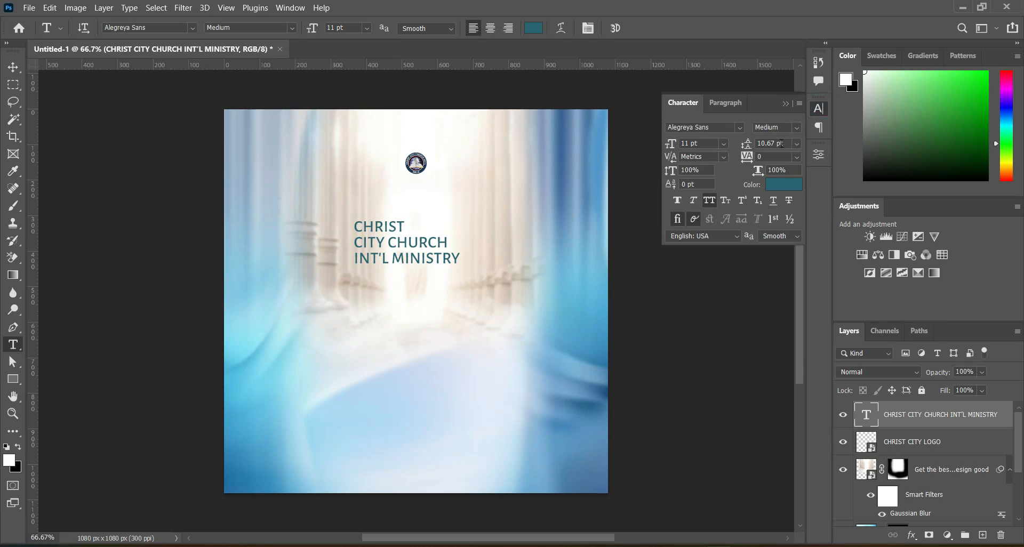
pyautogui.click(783, 143)
pyautogui.write('5 pt')
pyautogui.press('Return')
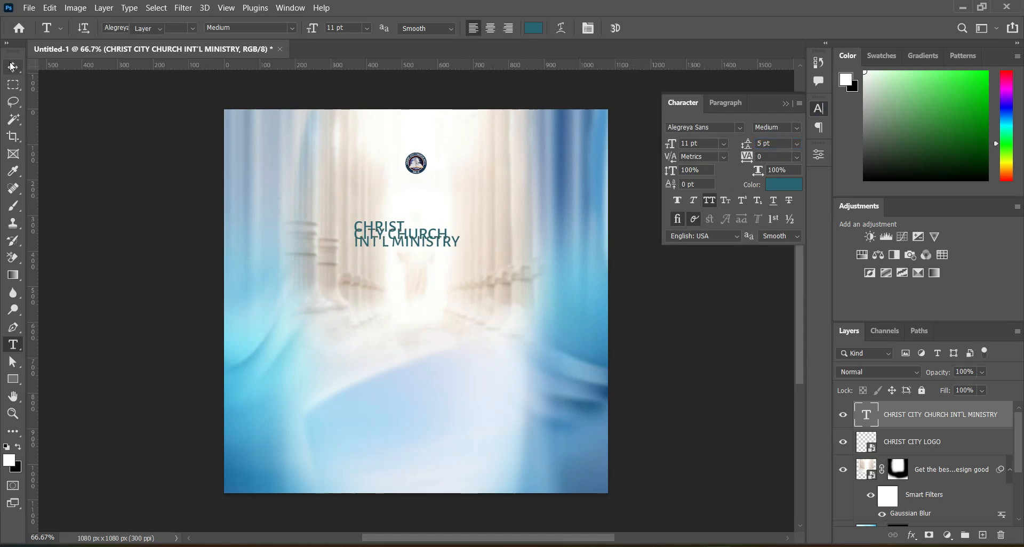
# Scale the church name text down to 5.33 pt and set its leading to 5 pt, then 4 pt.
pyautogui.press('v')
pyautogui.moveTo(468, 231); pyautogui.dragTo(405, 236)
pyautogui.click(660, 28)
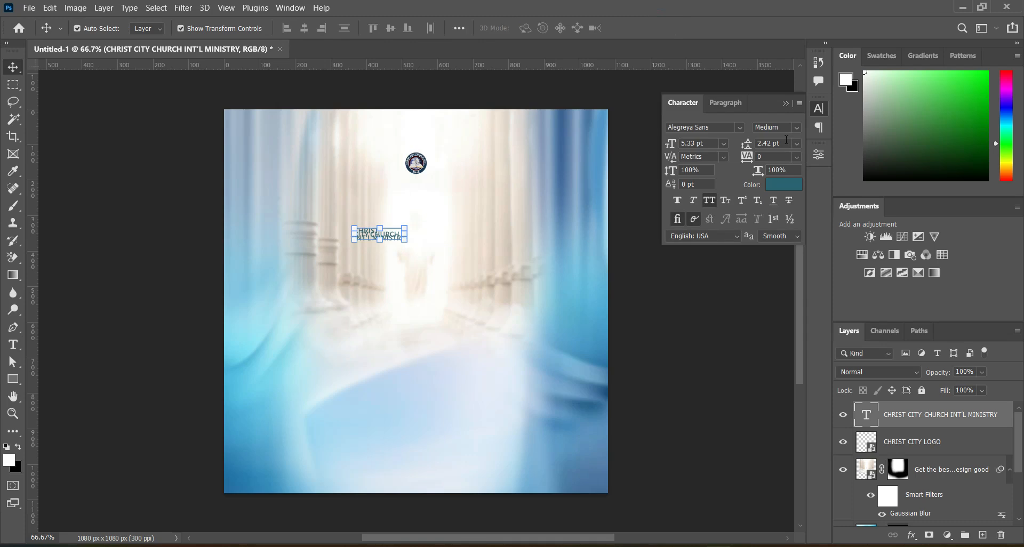
pyautogui.click(783, 142)
pyautogui.write('5')
pyautogui.press('Return')
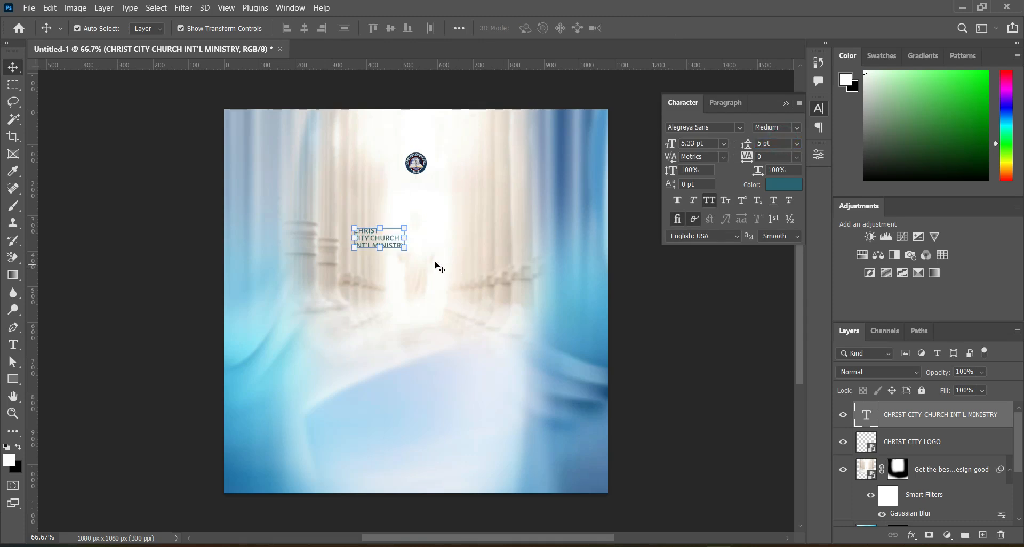
pyautogui.click(776, 144)
pyautogui.write('4')
pyautogui.press('Return')
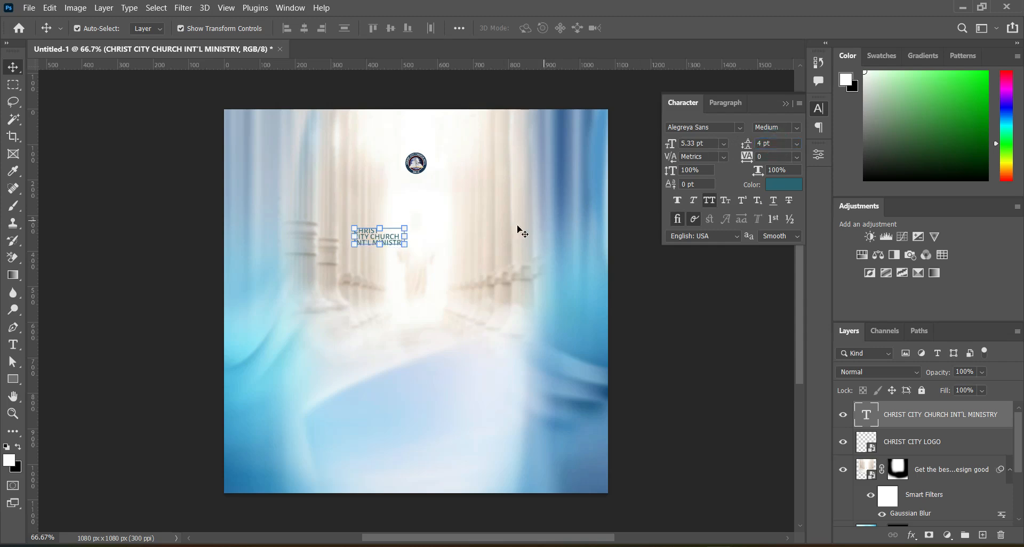
# Centre-align the lines of the church name and move the text directly beneath the logo.
pyautogui.click(13, 345)
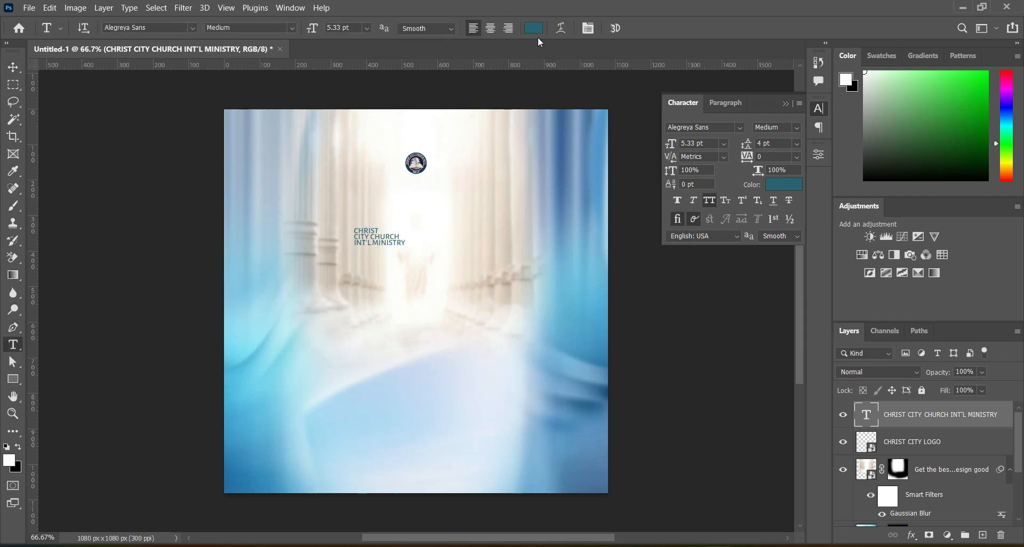
pyautogui.click(493, 29)
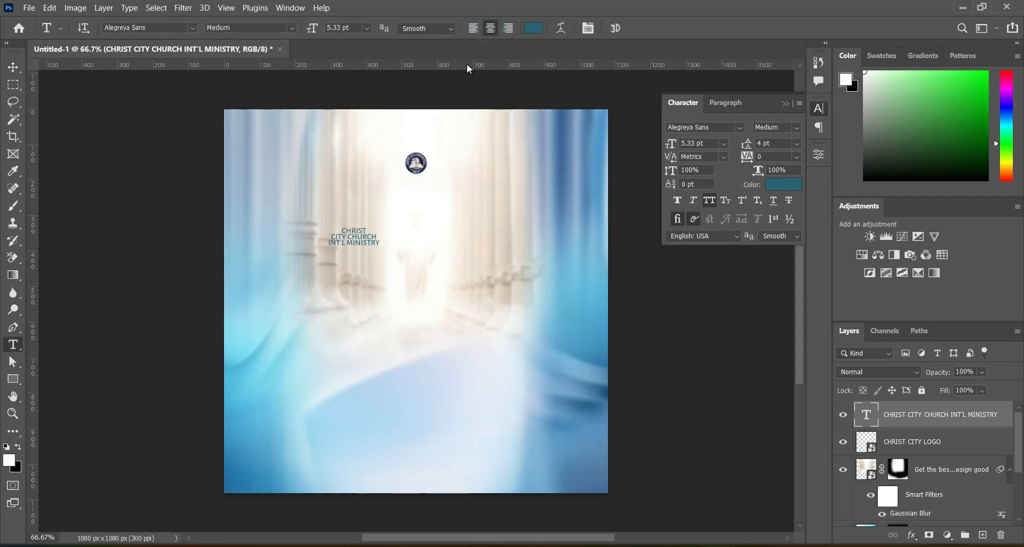
pyautogui.click(8, 67)
pyautogui.moveTo(359, 241); pyautogui.dragTo(420, 190)
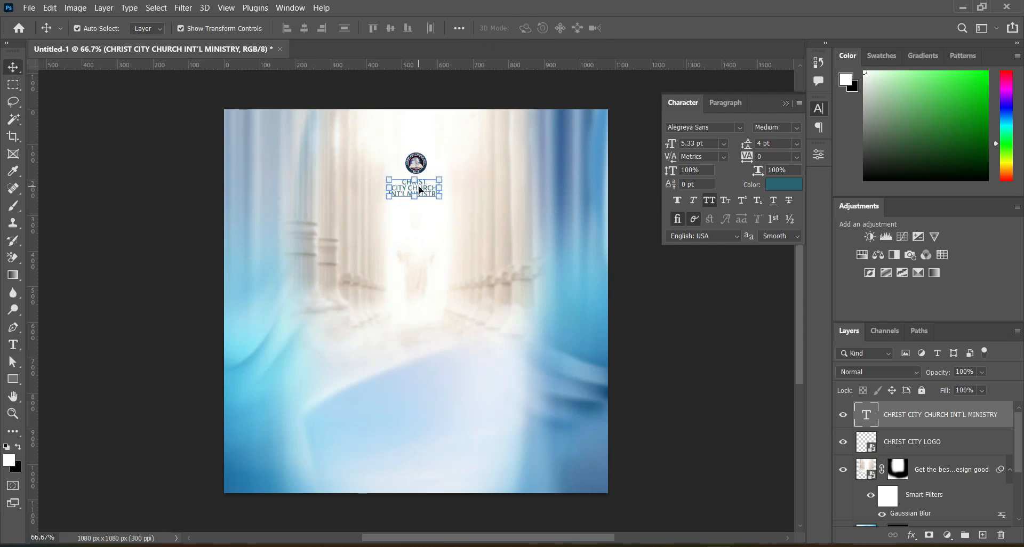
# Align the logo and church name layers on their horizontal centres and move the pair to the canvas's vertical centreline.
pyautogui.keyDown('ctrl'); pyautogui.click(918, 441); pyautogui.keyUp('ctrl')
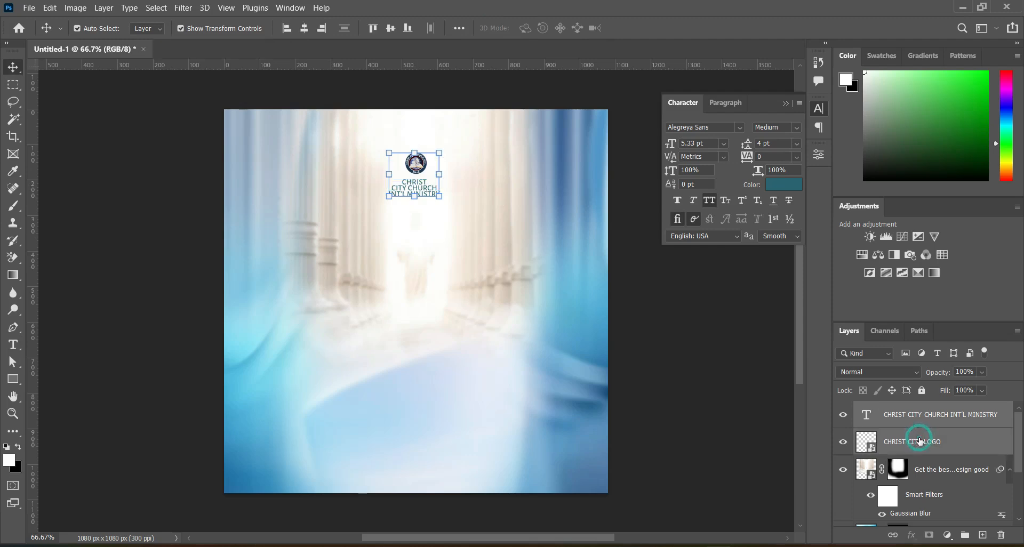
pyautogui.click(305, 31)
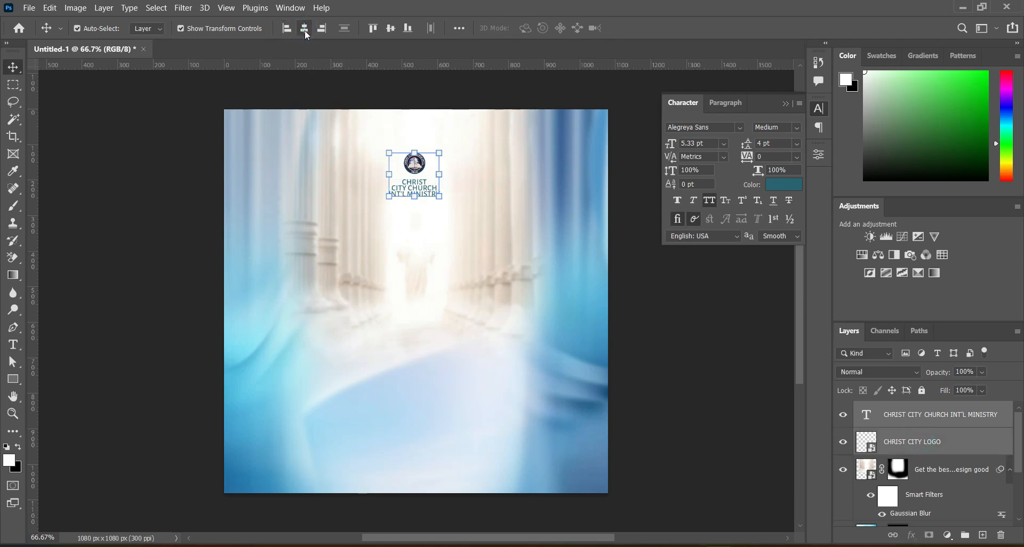
pyautogui.moveTo(421, 193); pyautogui.dragTo(418, 190)
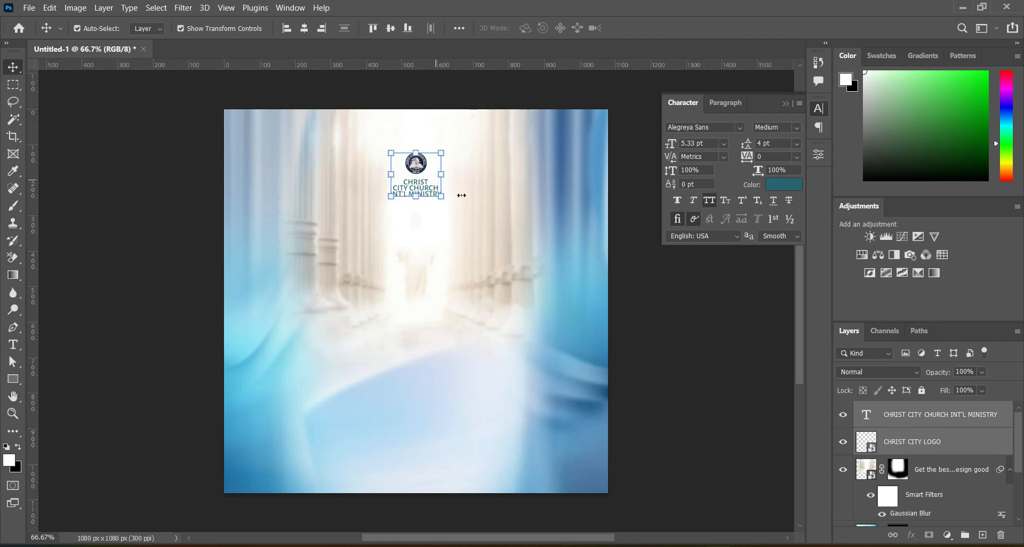
pyautogui.click(677, 287)
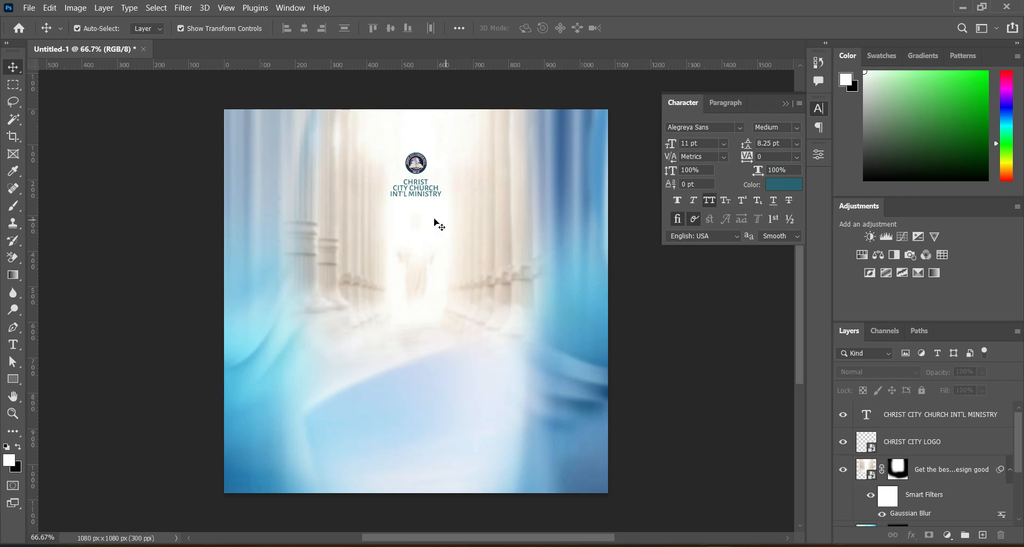
# Place the Spiritual arch image directly above the columned hall layer, scale it down and move it up so the arch frames the logo.
pyautogui.click(955, 469)
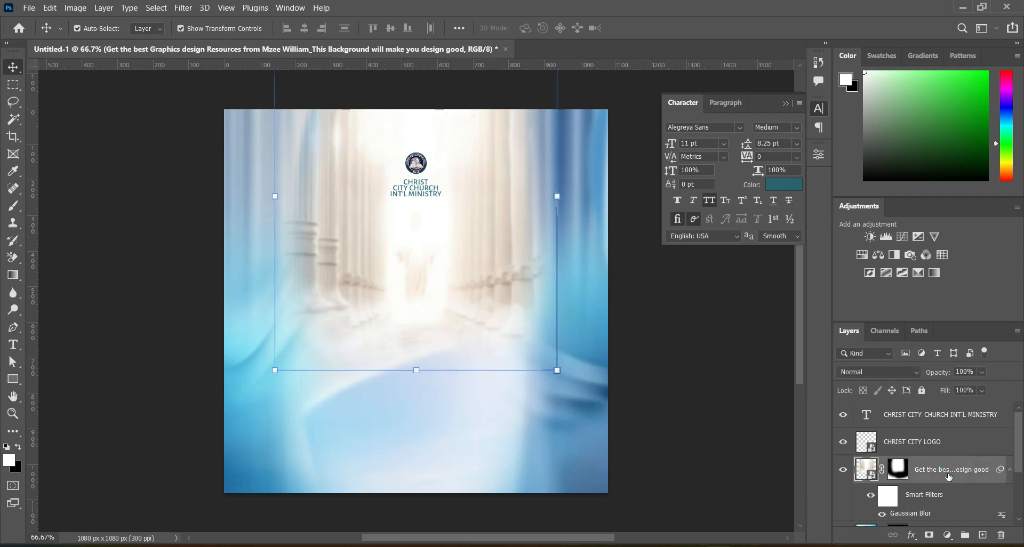
pyautogui.click(486, 544)
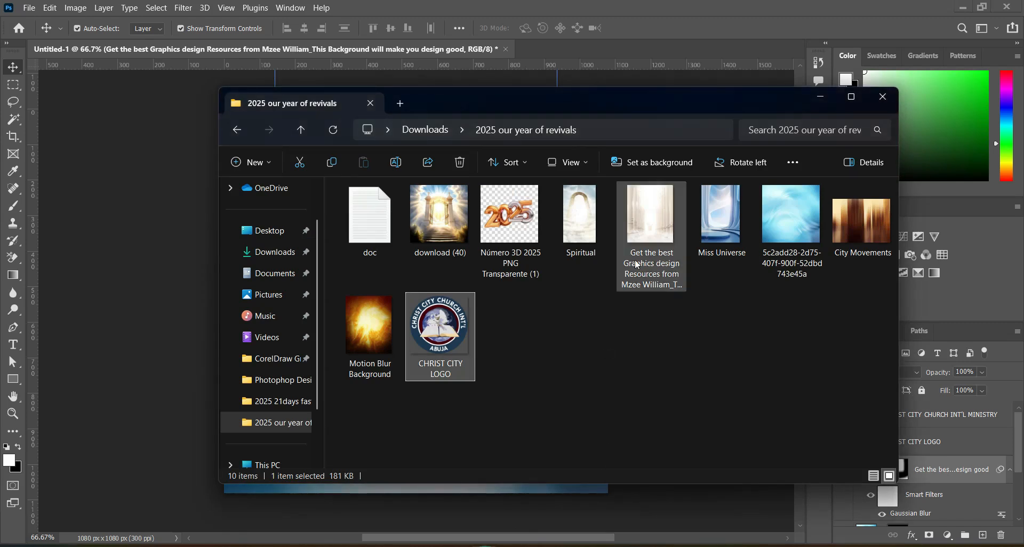
pyautogui.click(581, 226)
pyautogui.moveTo(582, 228); pyautogui.dragTo(186, 297)
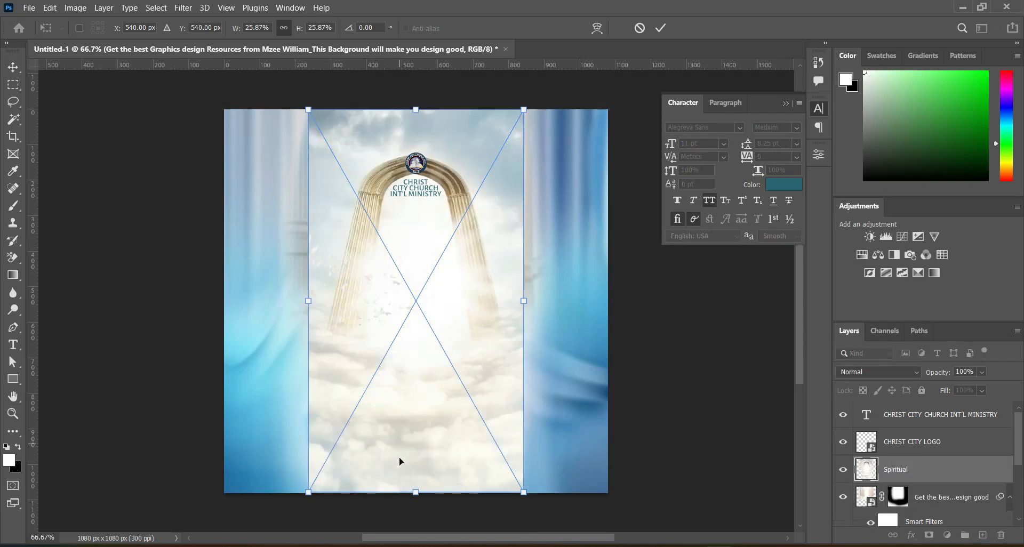
pyautogui.moveTo(416, 490); pyautogui.dragTo(416, 463)
pyautogui.moveTo(414, 372); pyautogui.dragTo(417, 347)
pyautogui.click(661, 28)
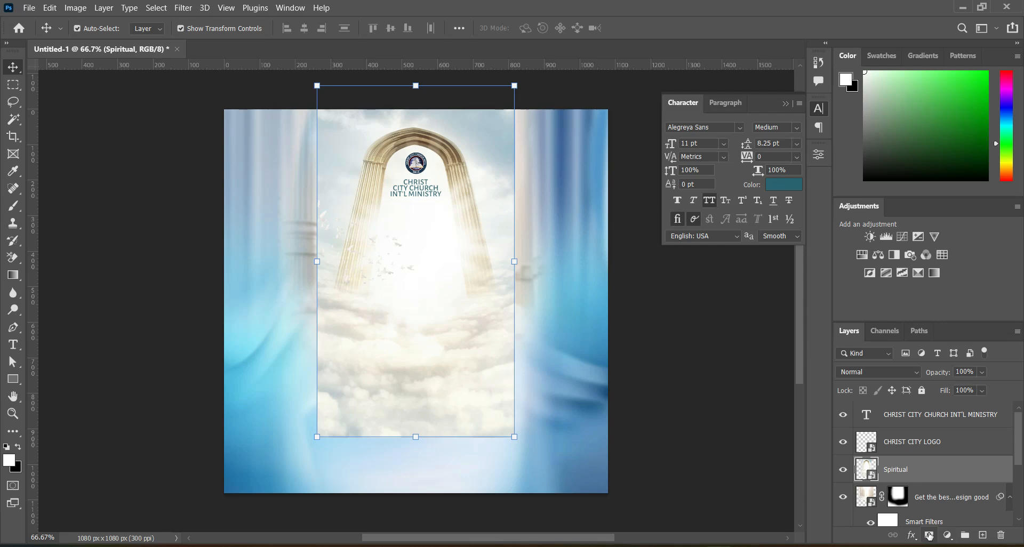
# Add a mask to the Spiritual layer and paint out its side edges and lower clouds with a 300 px black brush.
pyautogui.click(928, 535)
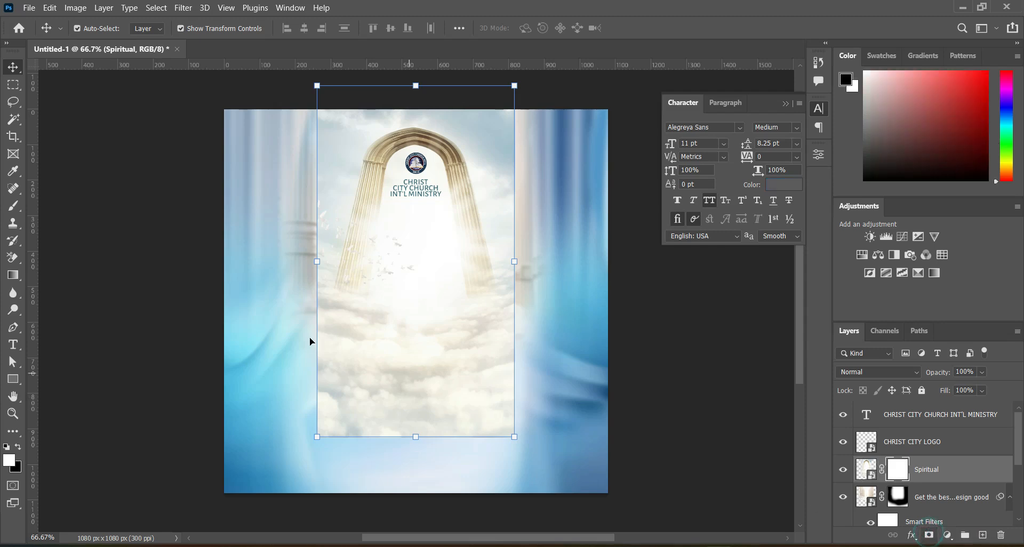
pyautogui.click(14, 205)
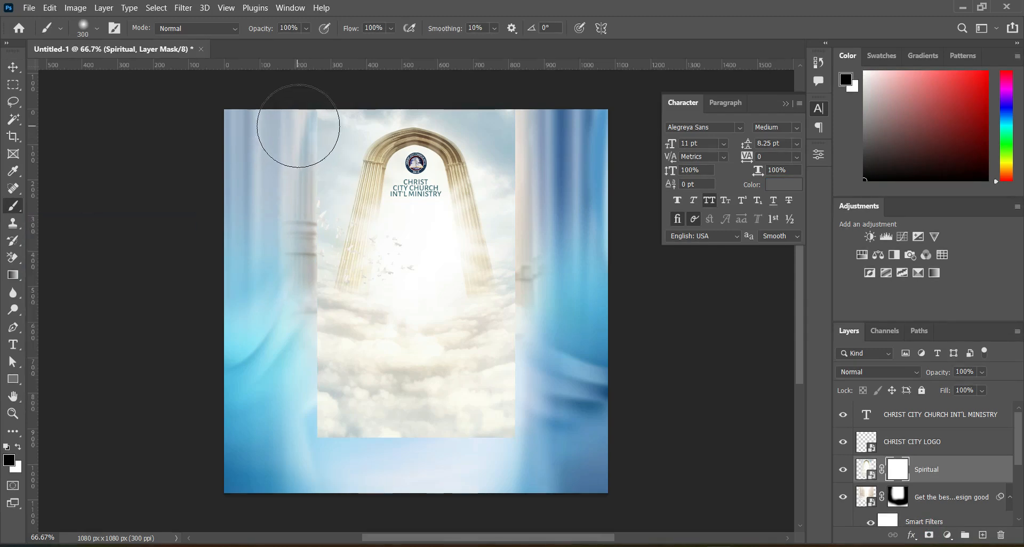
pyautogui.moveTo(287, 162)
pyautogui.mouseDown()
pyautogui.moveTo(282, 210)
pyautogui.moveTo(297, 137)
pyautogui.moveTo(281, 331)
pyautogui.moveTo(309, 362)
pyautogui.mouseUp()
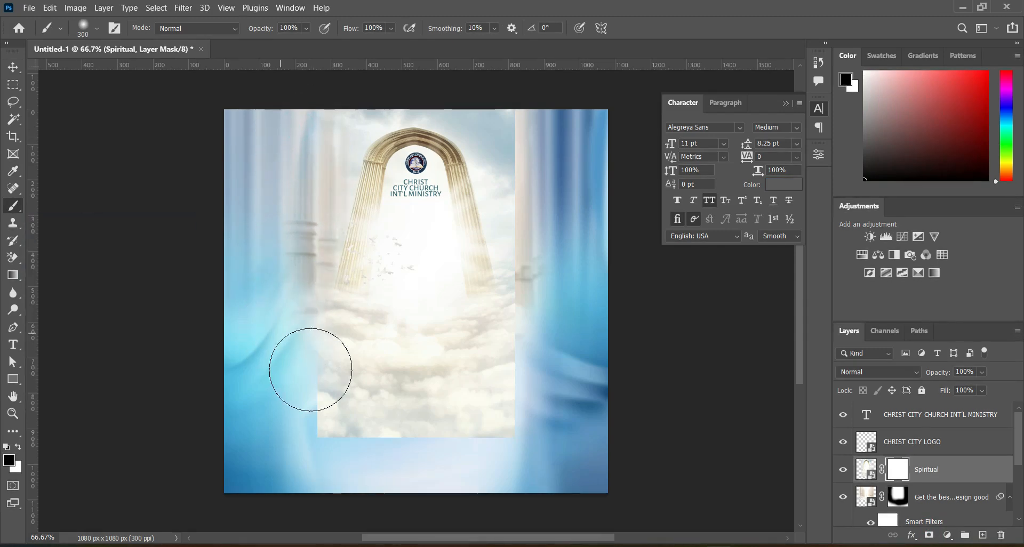
pyautogui.moveTo(531, 352)
pyautogui.mouseDown()
pyautogui.moveTo(339, 381)
pyautogui.moveTo(381, 441)
pyautogui.moveTo(313, 427)
pyautogui.moveTo(391, 381)
pyautogui.moveTo(422, 326)
pyautogui.moveTo(418, 282)
pyautogui.moveTo(413, 329)
pyautogui.moveTo(429, 356)
pyautogui.moveTo(508, 351)
pyautogui.moveTo(548, 323)
pyautogui.moveTo(564, 273)
pyautogui.mouseUp()
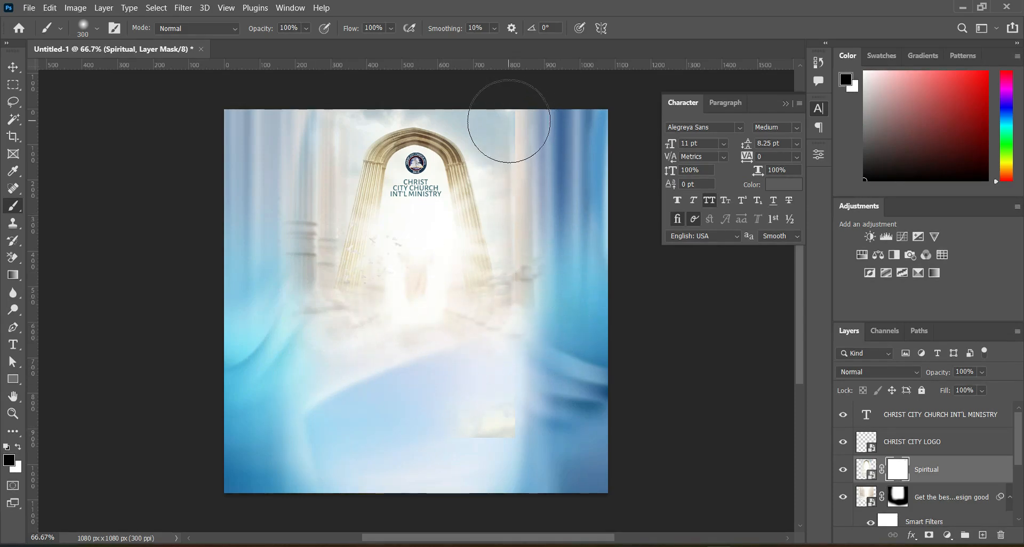
# Reduce the brush to 200 px and mask out the remaining sky beside the upper right of the arch.
pyautogui.scroll(4, 507, 114)
pyautogui.press('[')
pyautogui.press('[')
pyautogui.moveTo(475, 104)
pyautogui.mouseDown()
pyautogui.moveTo(536, 230)
pyautogui.moveTo(523, 136)
pyautogui.moveTo(484, 120)
pyautogui.mouseUp()
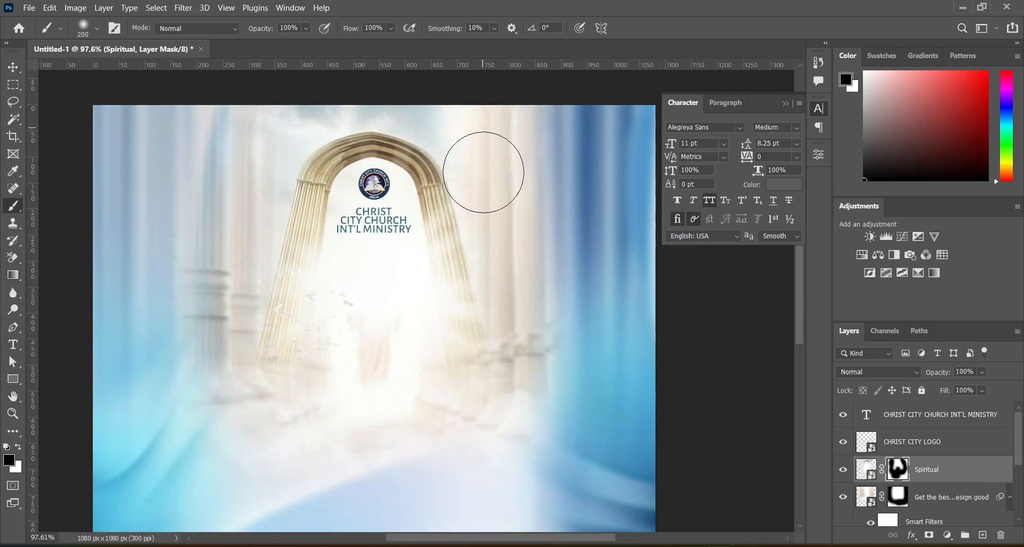
# Mask out the remaining sky around the arch's top and the area inside its opening on the Spiritual layer, then deselect the layer.
pyautogui.moveTo(485, 116)
pyautogui.mouseDown()
pyautogui.moveTo(453, 104)
pyautogui.moveTo(471, 130)
pyautogui.mouseUp()
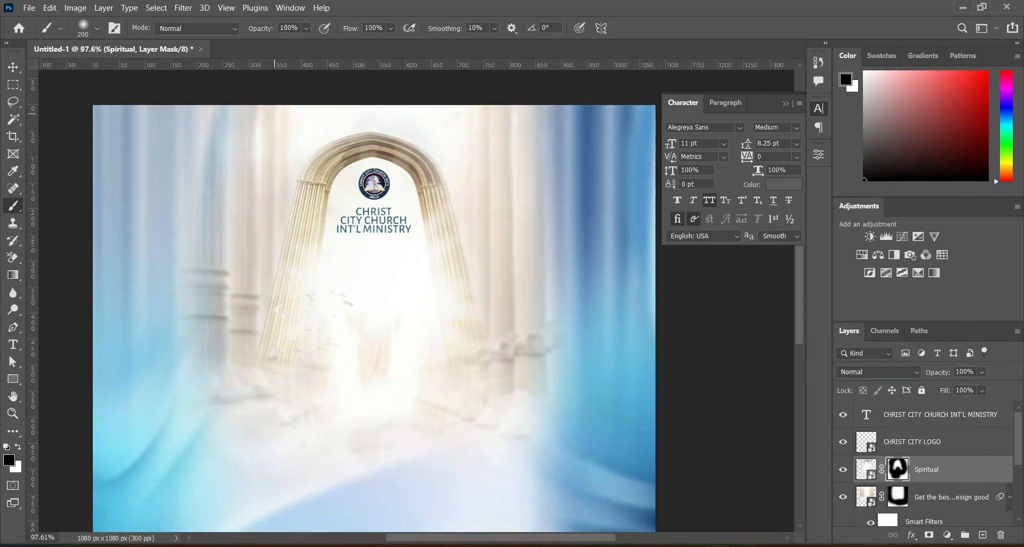
pyautogui.moveTo(368, 276)
pyautogui.mouseDown()
pyautogui.moveTo(358, 367)
pyautogui.moveTo(372, 345)
pyautogui.moveTo(375, 285)
pyautogui.moveTo(361, 299)
pyautogui.moveTo(389, 370)
pyautogui.moveTo(385, 356)
pyautogui.mouseUp()
pyautogui.scroll(-3, 426, 170)
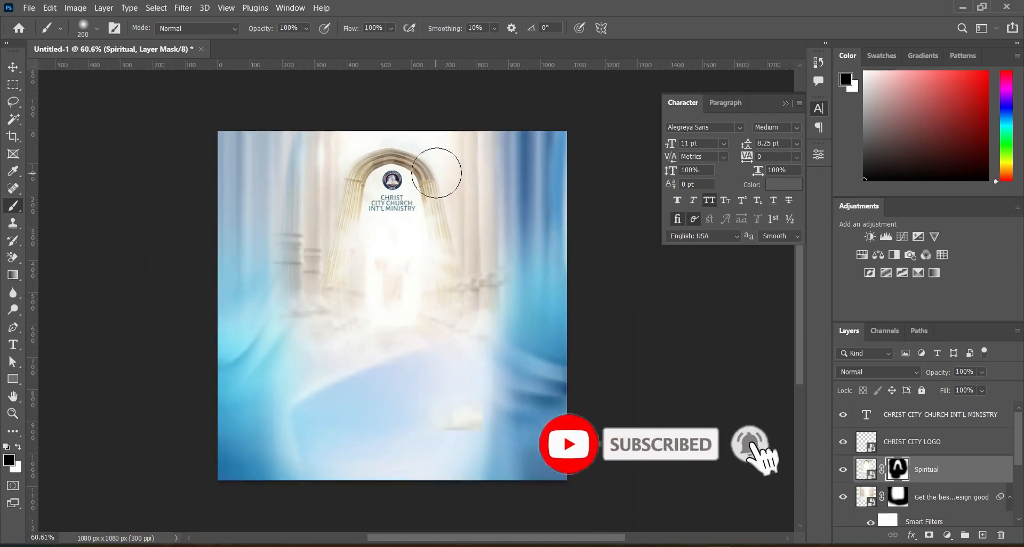
pyautogui.click(12, 66)
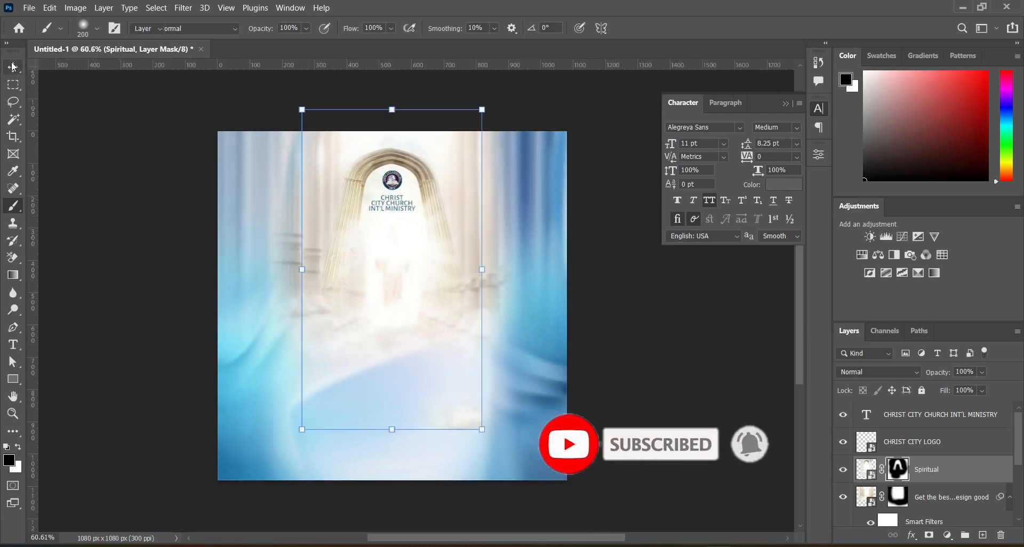
pyautogui.click(666, 312)
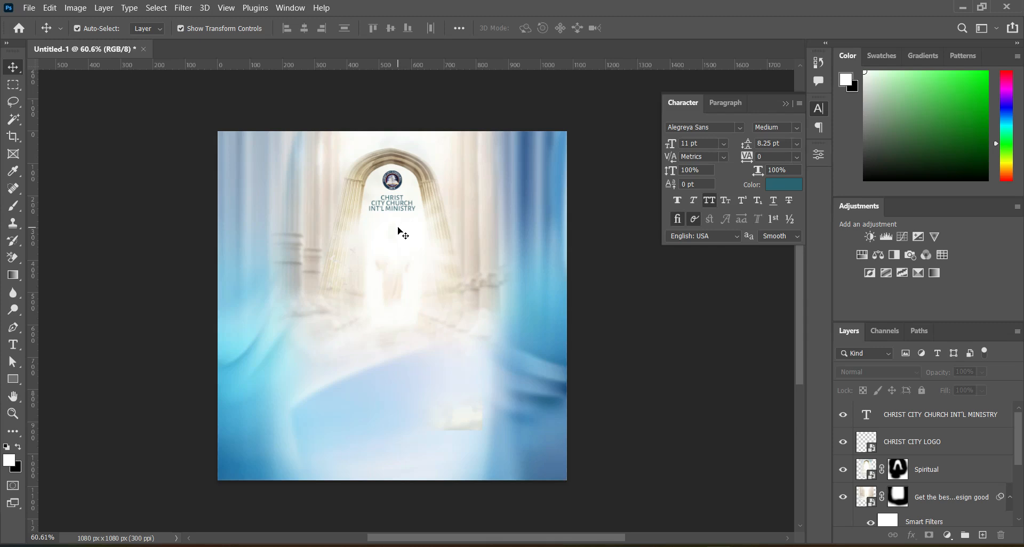
pyautogui.scroll(2, 398, 227)
pyautogui.scroll(-2, 398, 220)
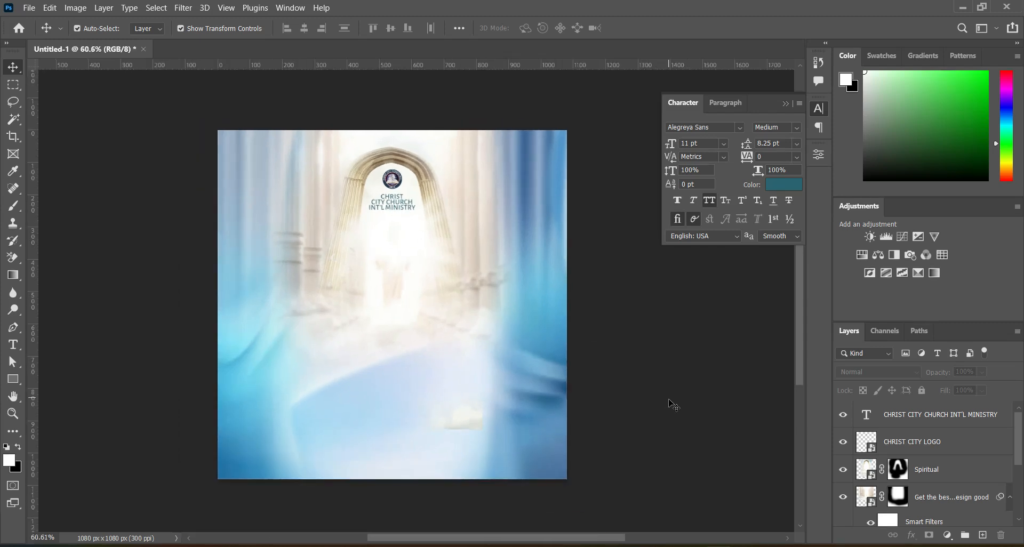
# Switch to doc.txt in Notepad and copy the line "OUR YEAR OF".
pyautogui.hotkey('alt', 'Tab')
pyautogui.click(368, 284)
pyautogui.click(156, 299)
pyautogui.moveTo(159, 303); pyautogui.dragTo(215, 298)
pyautogui.hotkey('ctrl', 'c')
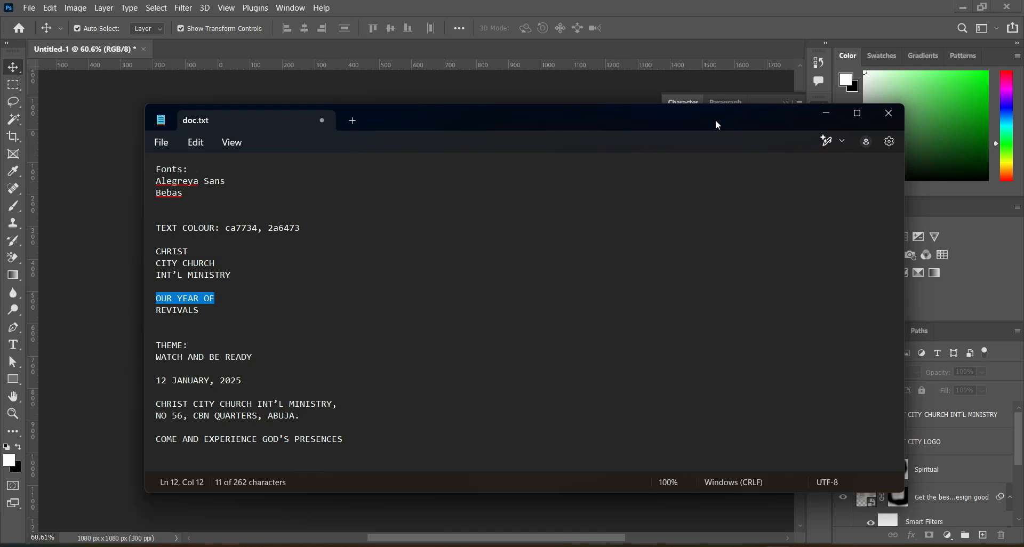
pyautogui.click(825, 113)
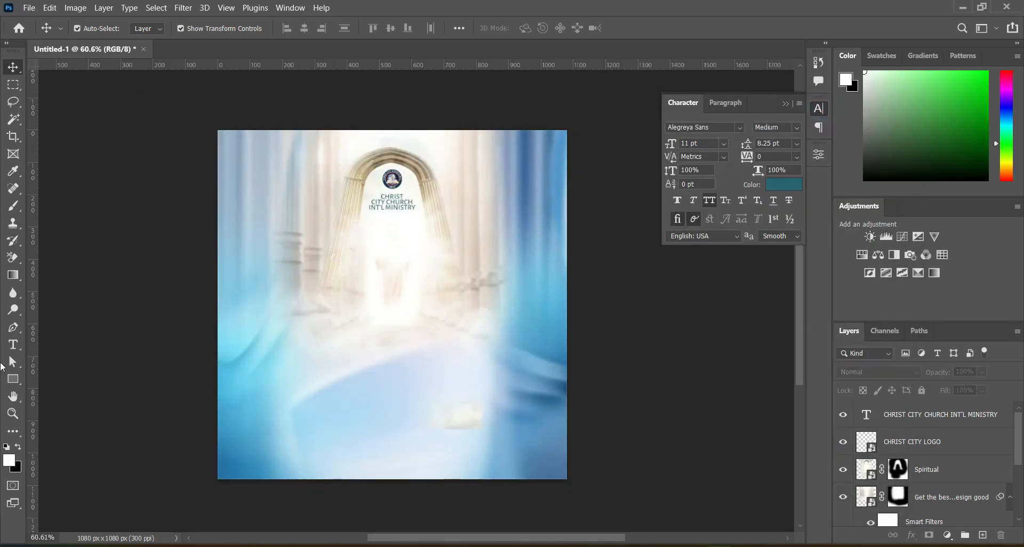
# Add a new text layer below the church name in Photoshop containing the copied "OUR YEAR OF".
pyautogui.click(13, 345)
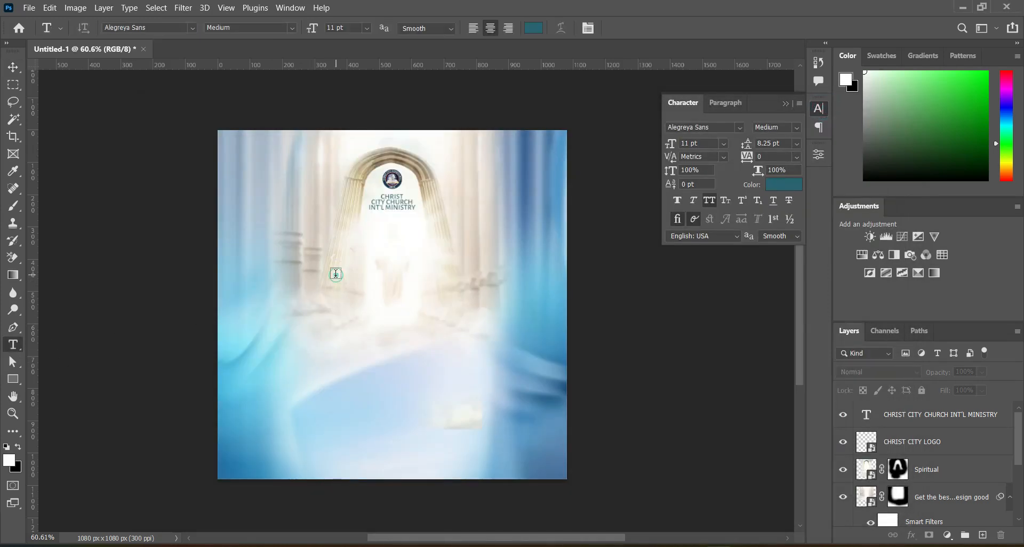
pyautogui.click(335, 272)
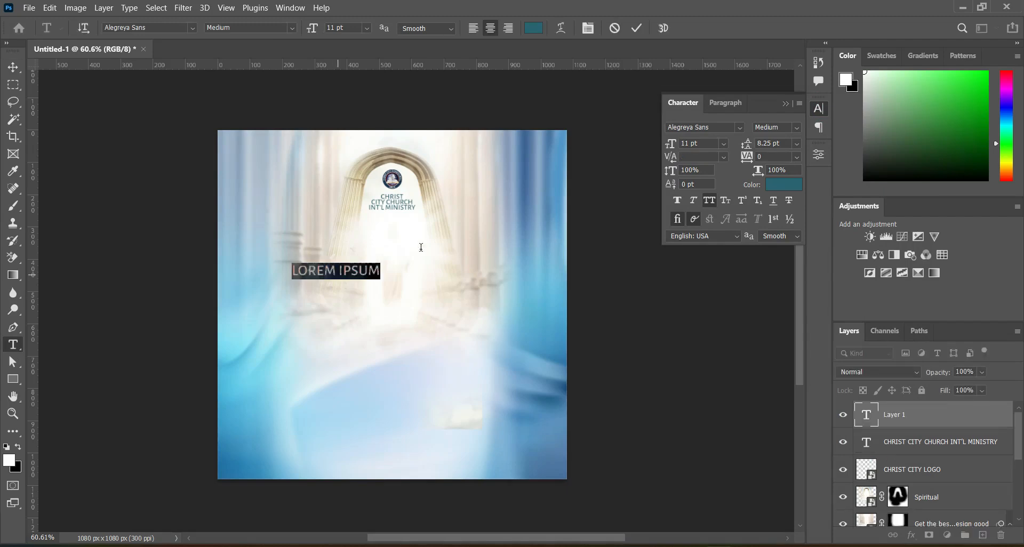
pyautogui.hotkey('ctrl', 'v')
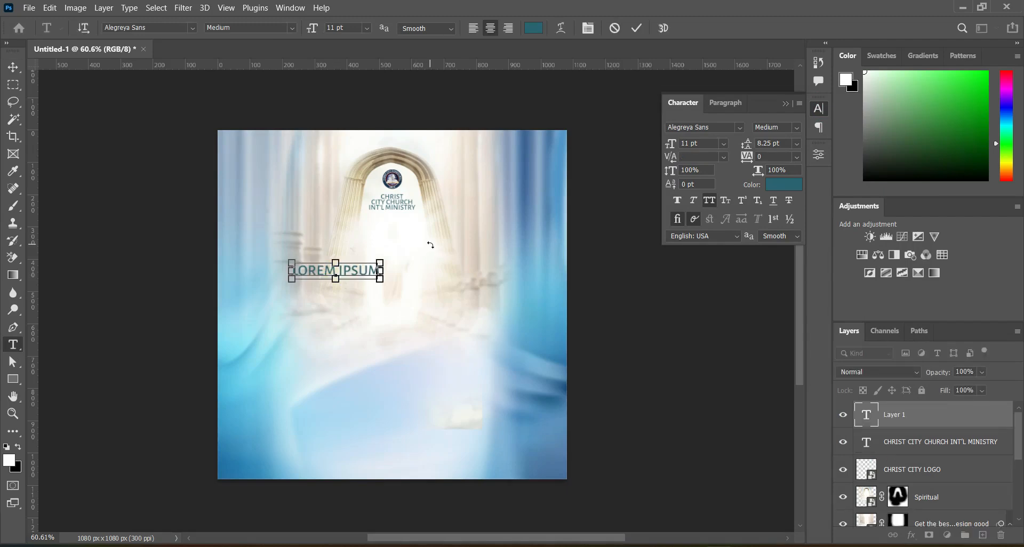
pyautogui.hotkey('ctrl', 'v')
pyautogui.click(643, 27)
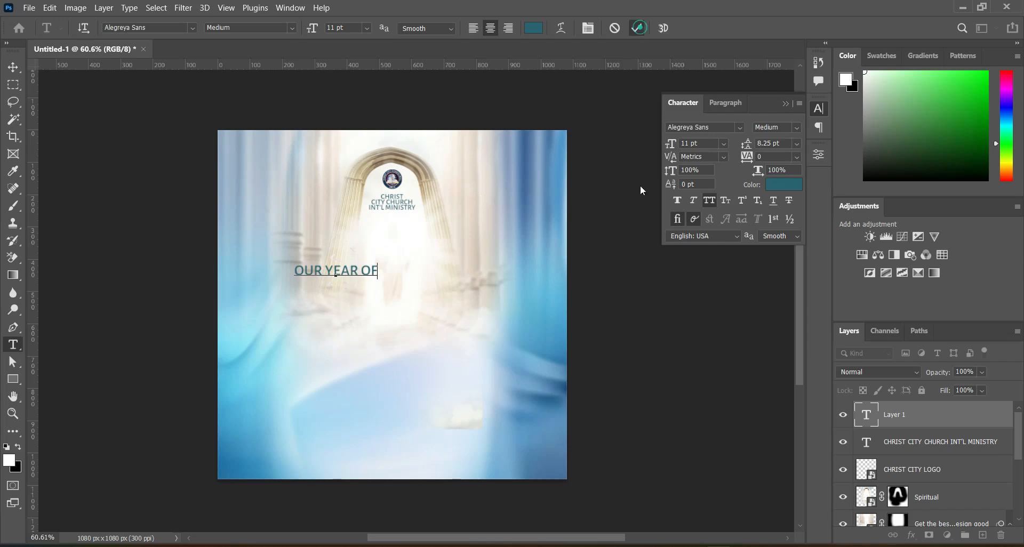
# Copy the colour code ca7734 from doc.txt and apply it to the OUR YEAR OF text.
pyautogui.hotkey('alt', 'Tab')
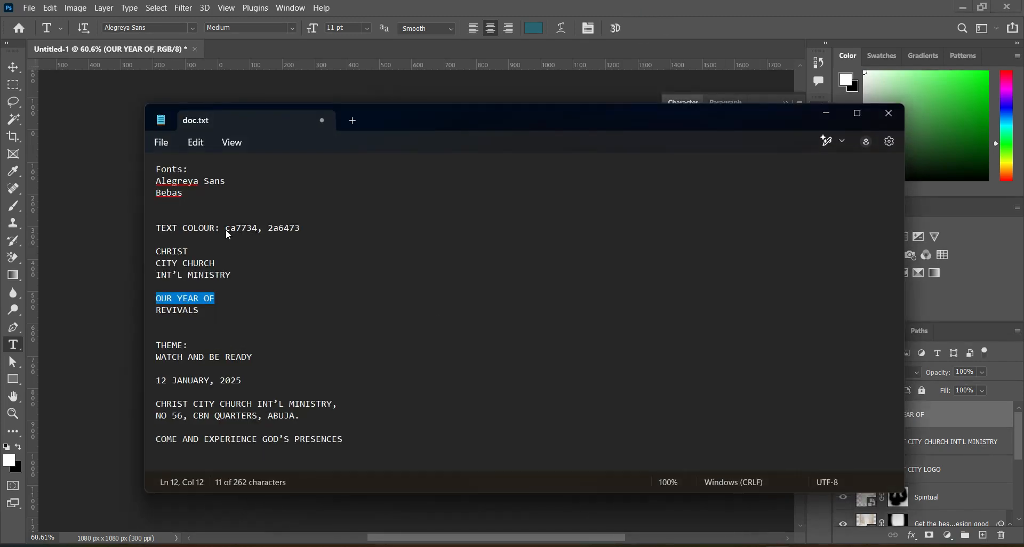
pyautogui.moveTo(225, 230); pyautogui.dragTo(251, 230)
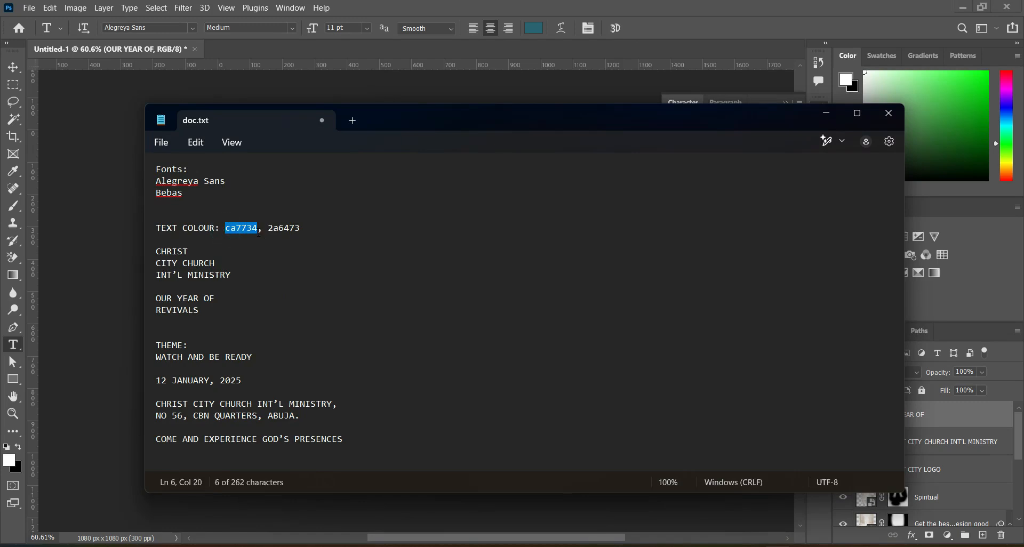
pyautogui.click(817, 114)
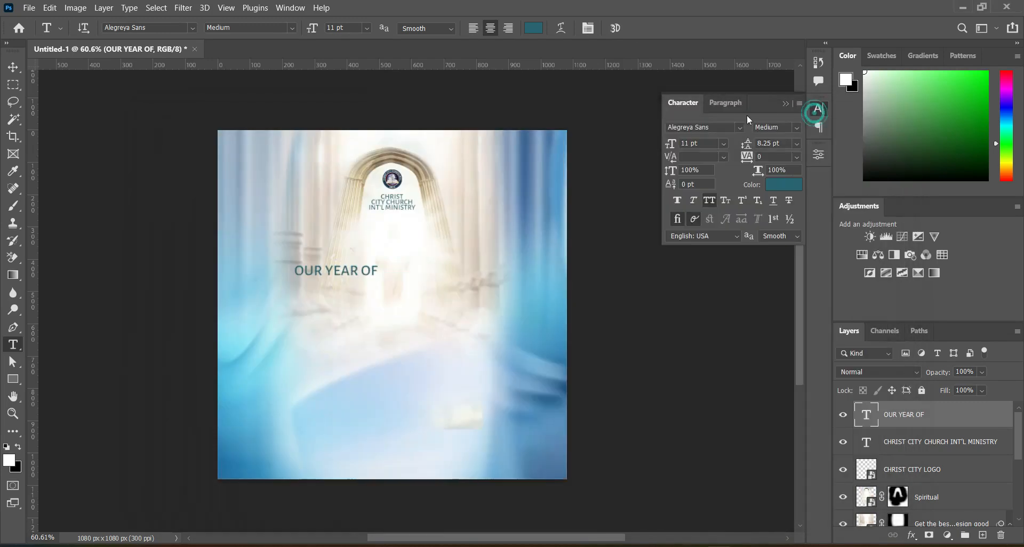
pyautogui.click(529, 30)
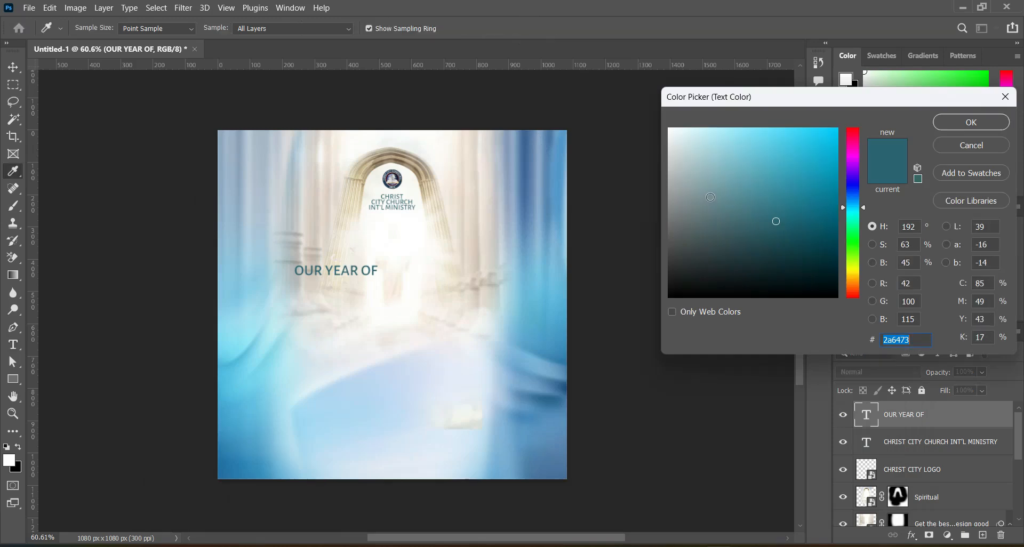
pyautogui.write('ca7734')
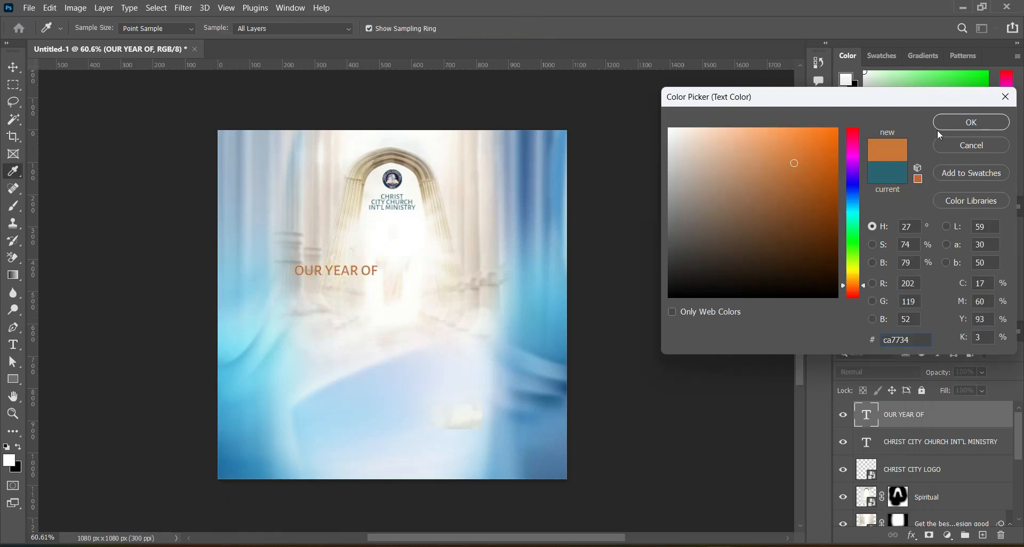
pyautogui.click(979, 125)
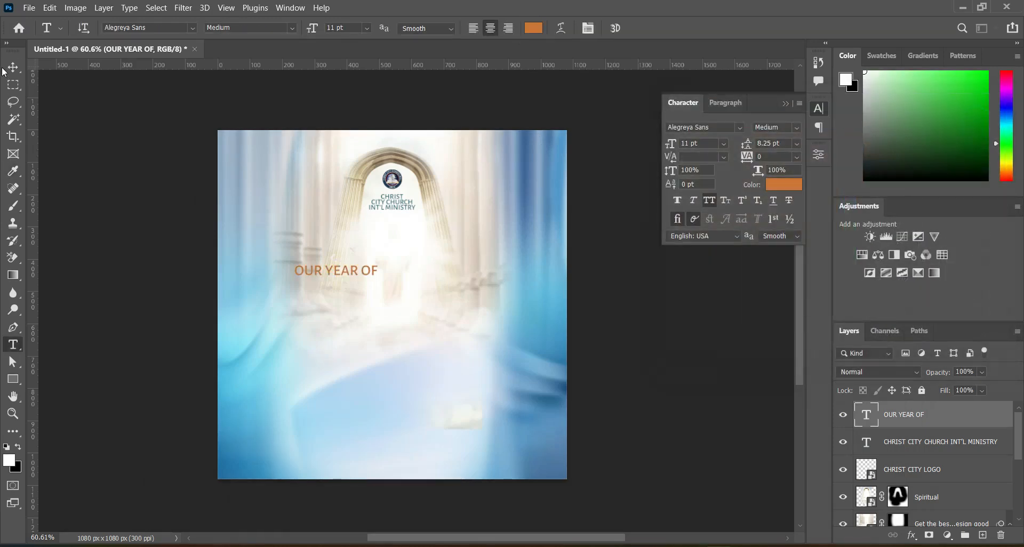
# Scale the OUR YEAR OF text to about 206% and centre it horizontally on the canvas beneath the church name, at about Y 400 px.
pyautogui.click(10, 69)
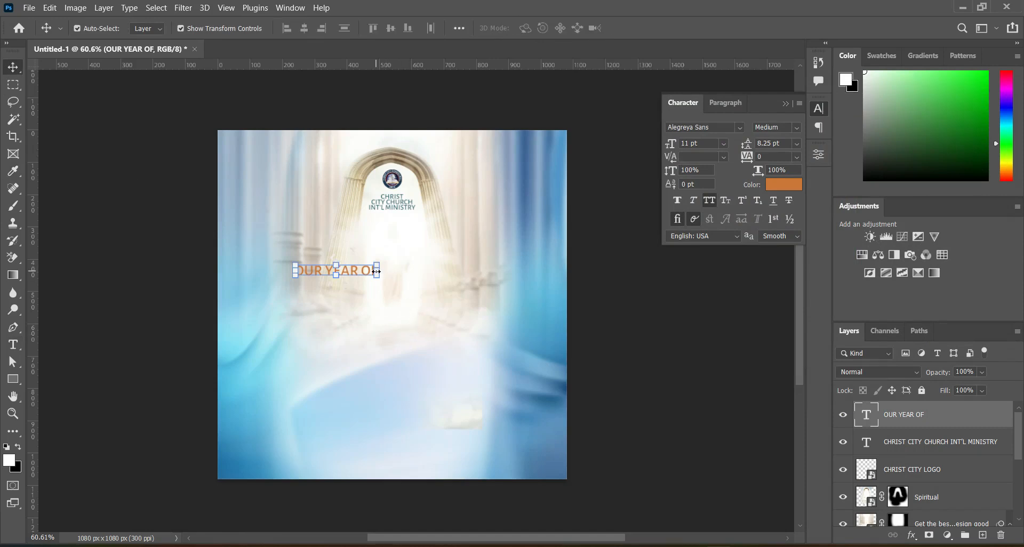
pyautogui.click(376, 271)
pyautogui.moveTo(444, 272); pyautogui.dragTo(465, 273)
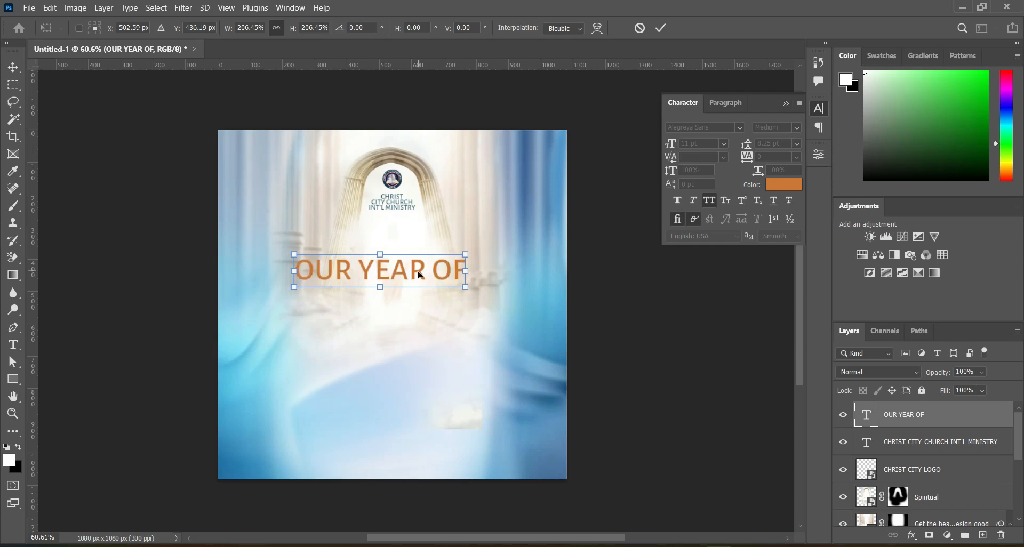
pyautogui.moveTo(398, 276); pyautogui.dragTo(411, 275)
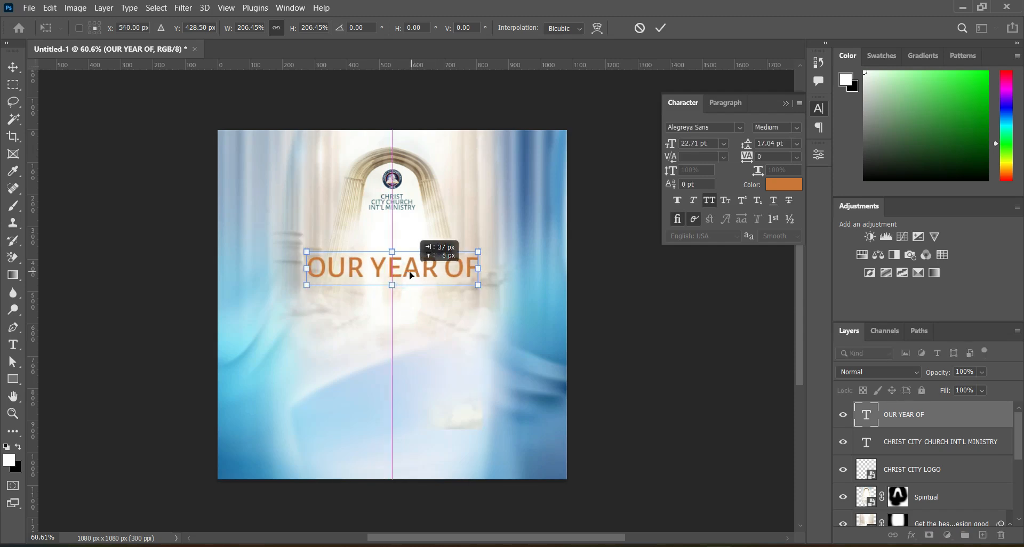
pyautogui.moveTo(411, 271); pyautogui.dragTo(411, 265)
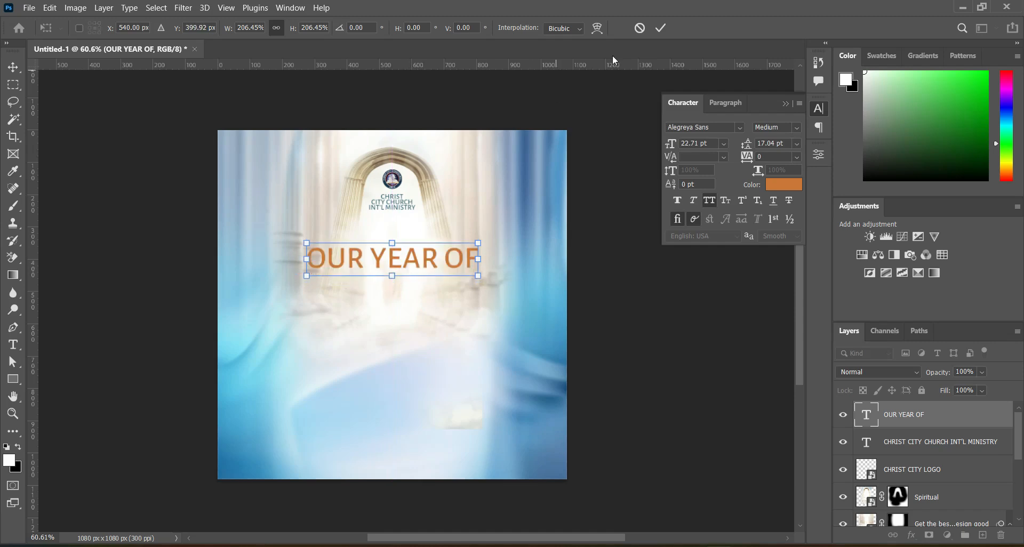
pyautogui.click(659, 29)
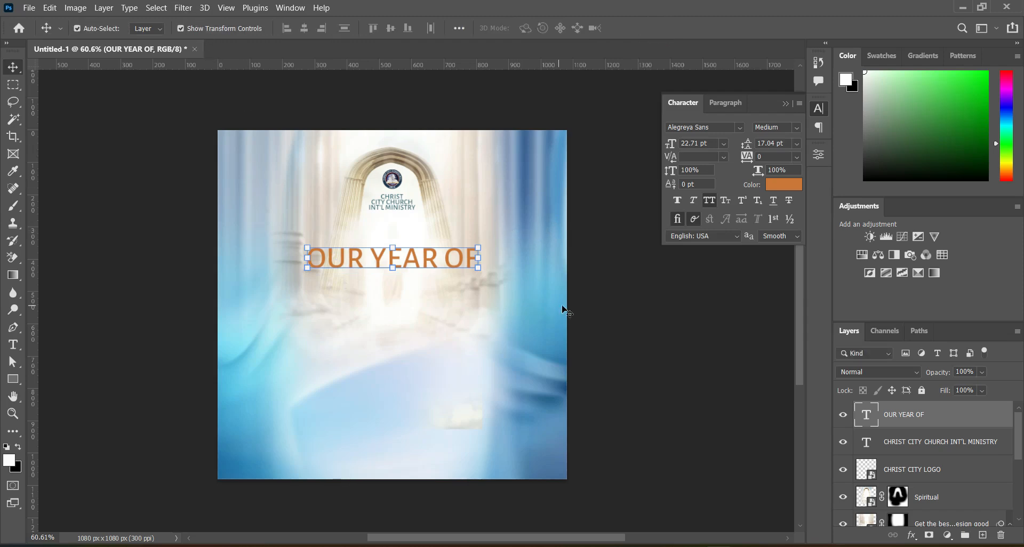
# Change the OUR YEAR OF text's font style to Bold and deselect the layer.
pyautogui.click(16, 346)
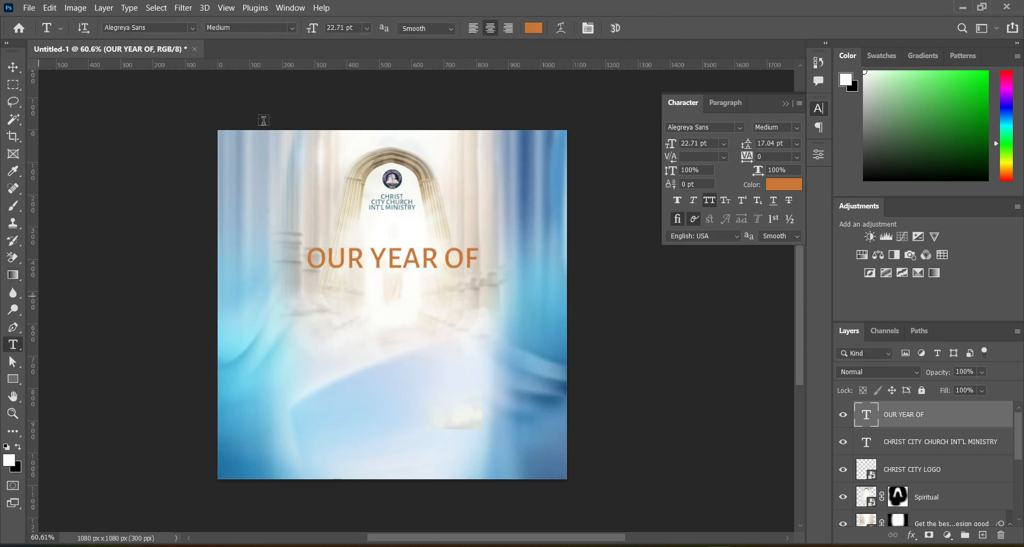
pyautogui.click(290, 28)
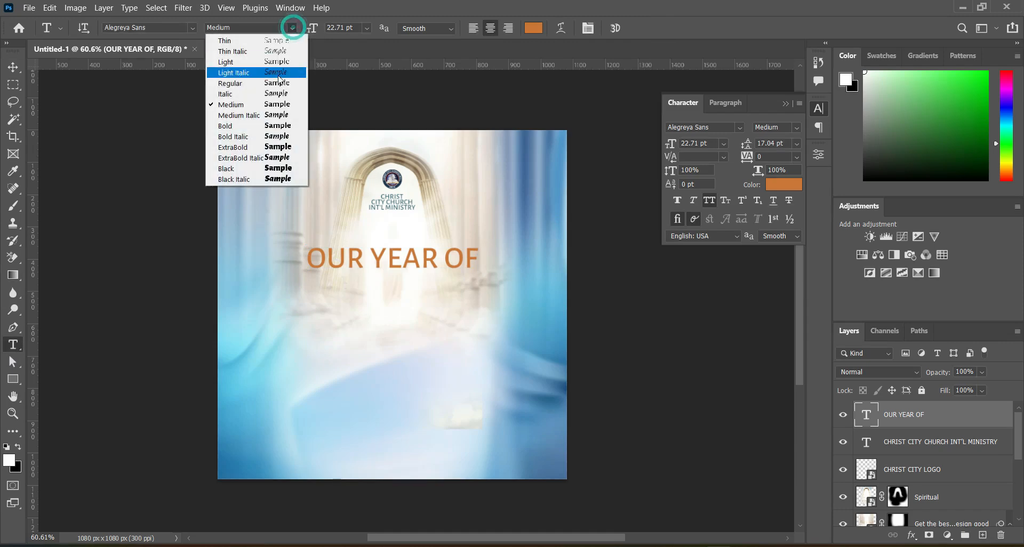
pyautogui.click(253, 132)
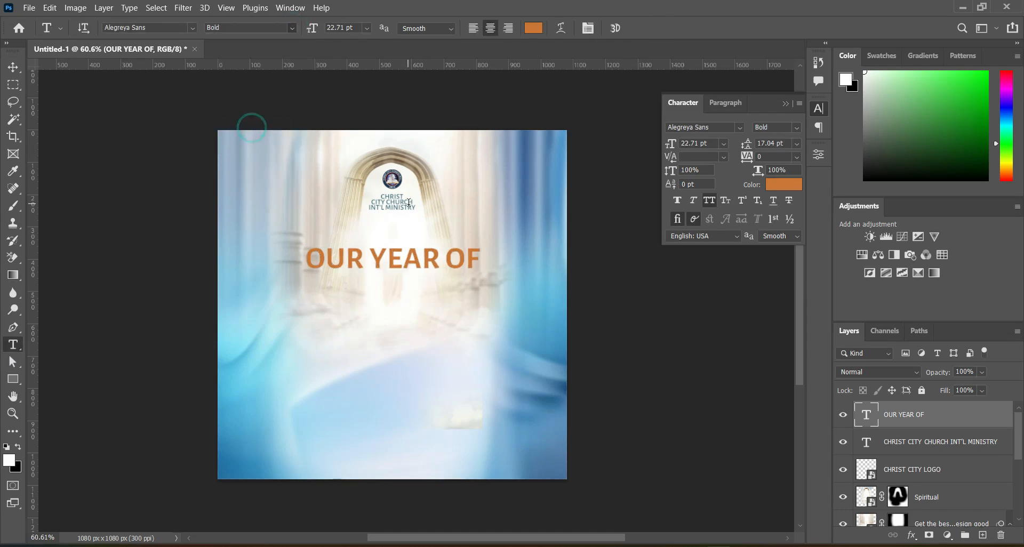
pyautogui.press('v')
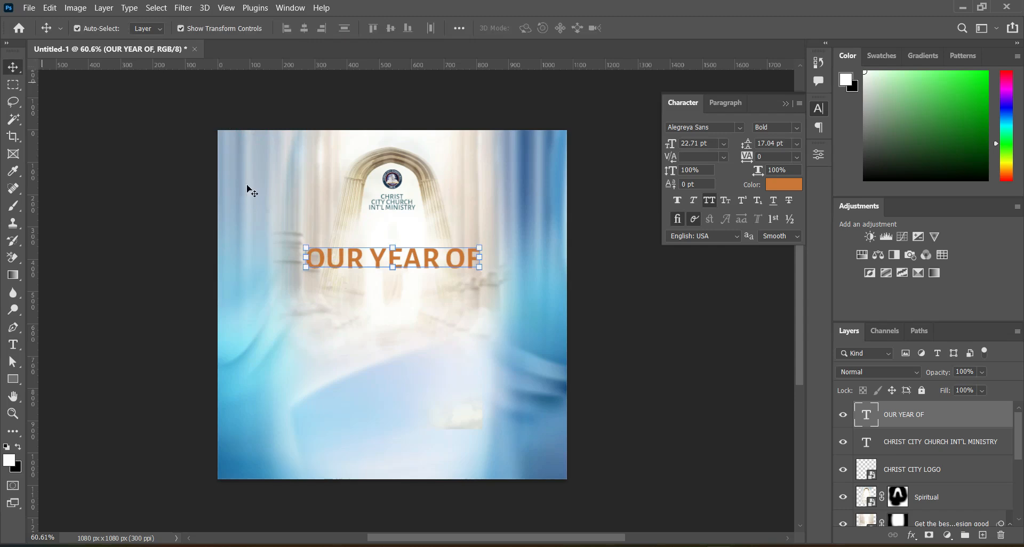
pyautogui.click(604, 299)
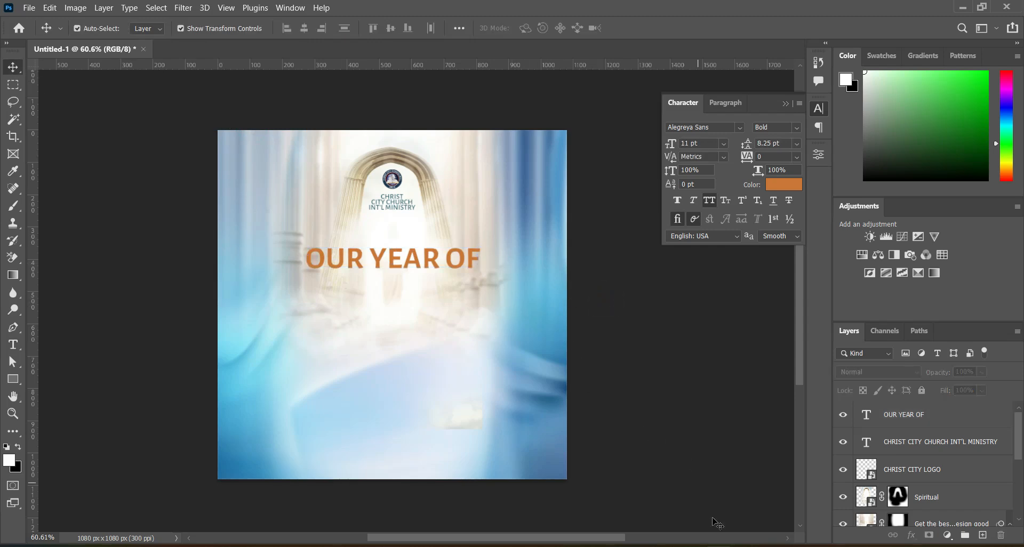
# Copy the word "REVIVALS" from doc.txt in Notepad and return to the flyer.
pyautogui.hotkey('alt', 'Tab')
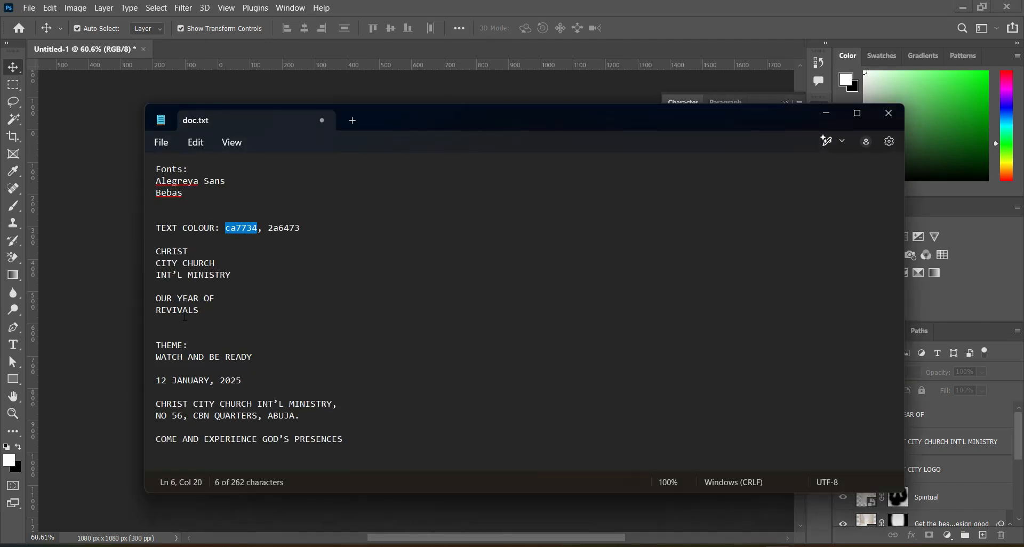
pyautogui.moveTo(157, 309); pyautogui.dragTo(201, 317)
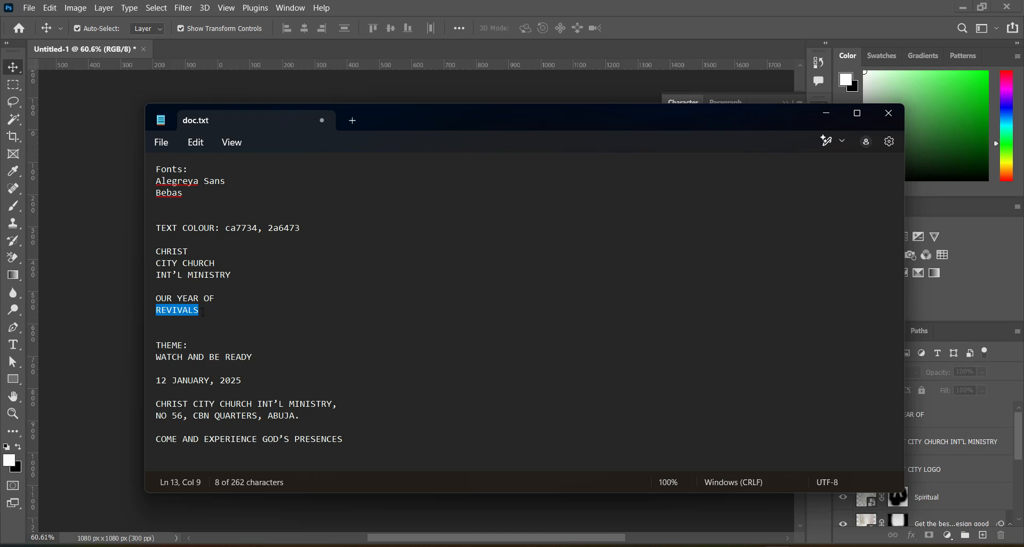
pyautogui.click(828, 113)
# Duplicate the OUR YEAR OF text layer and move the copy straight down to form a second line.
pyautogui.click(416, 259)
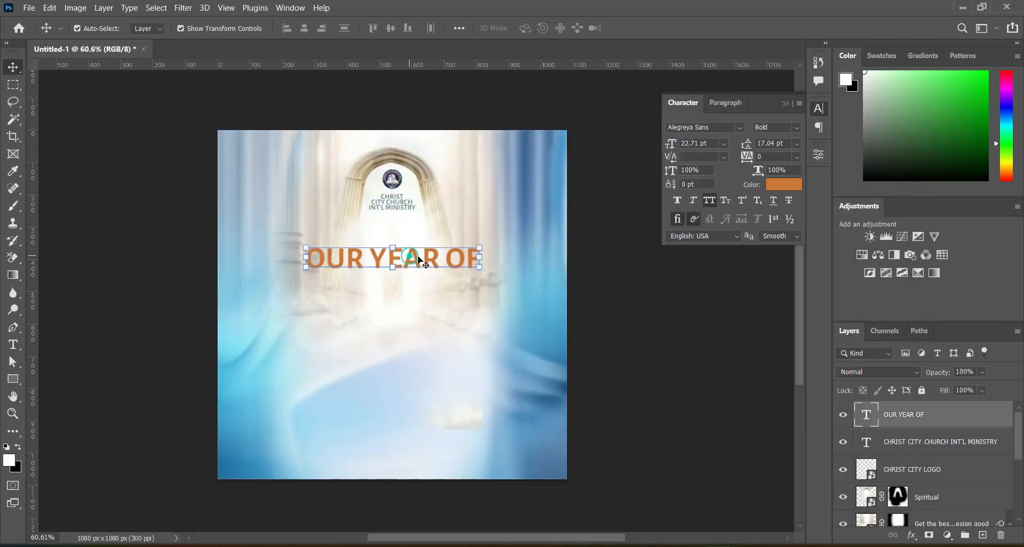
pyautogui.press('ctrl')
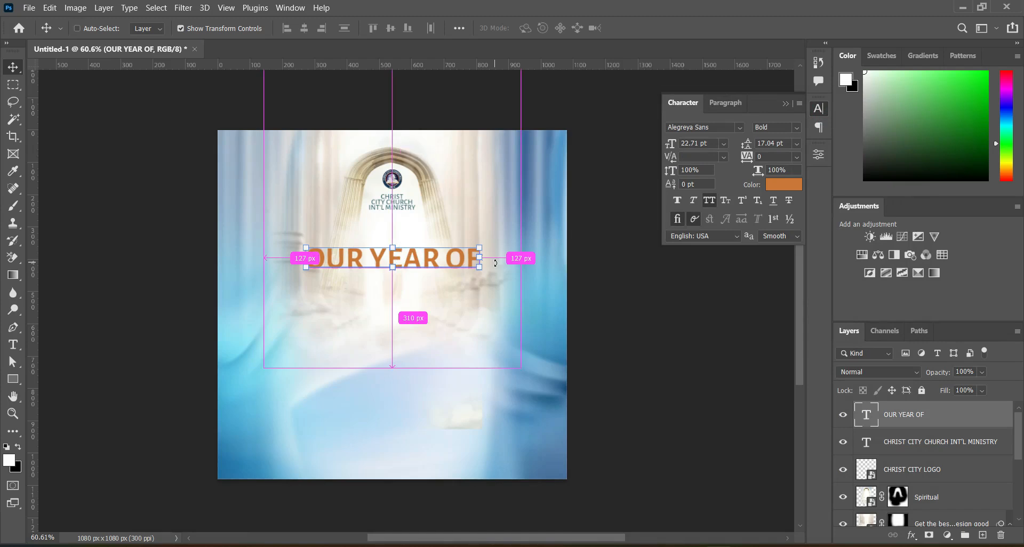
pyautogui.hotkey('ctrl', 'j')
pyautogui.moveTo(432, 261); pyautogui.dragTo(430, 291)
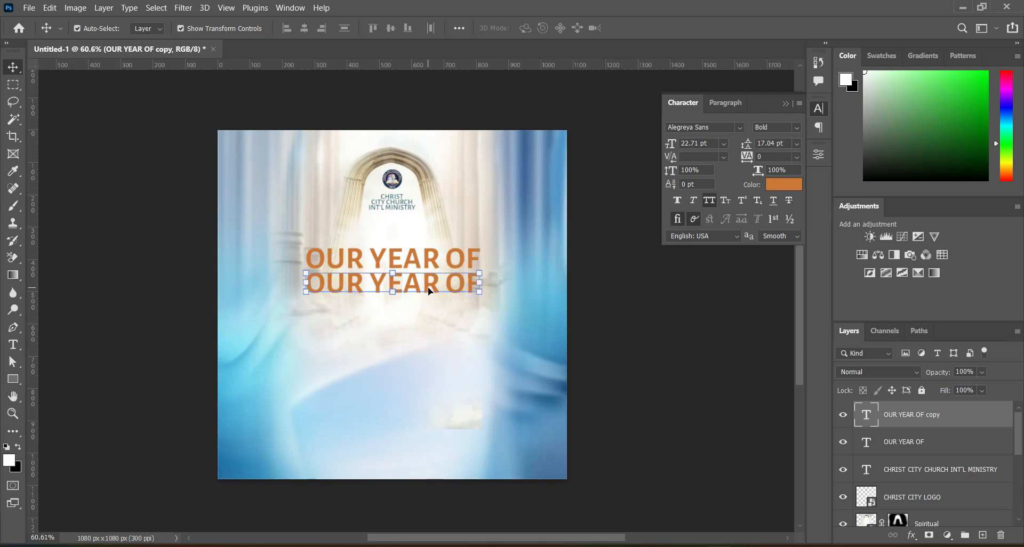
# Replace the duplicated line's text with "REVIVALS".
pyautogui.click(13, 344)
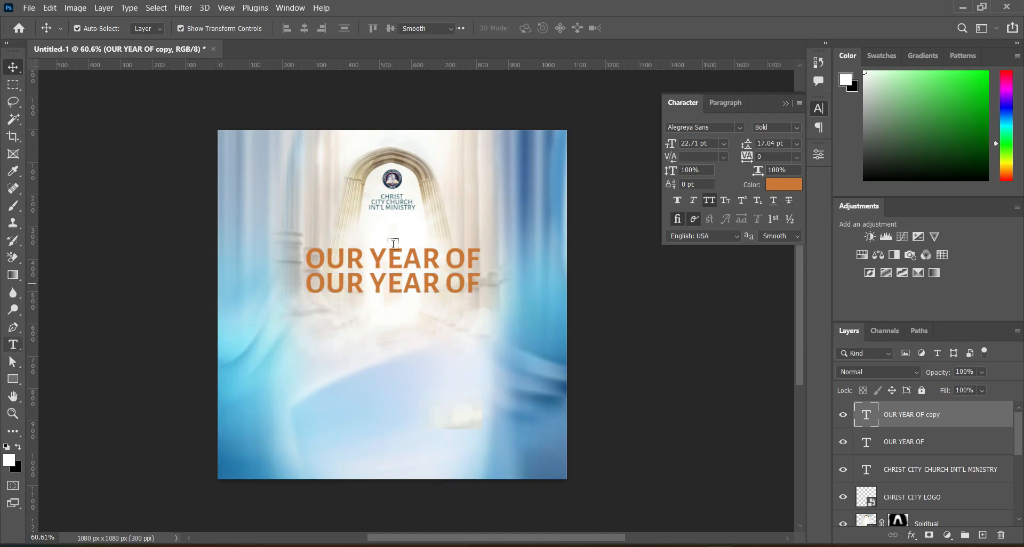
pyautogui.click(391, 284)
pyautogui.tripleClick(395, 285)
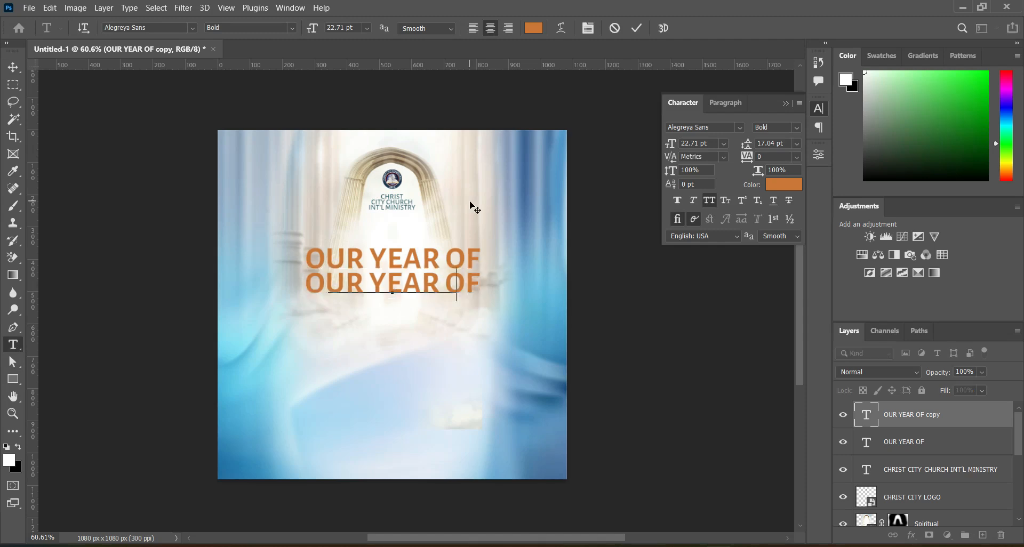
pyautogui.write('REVIVALS')
pyautogui.click(637, 28)
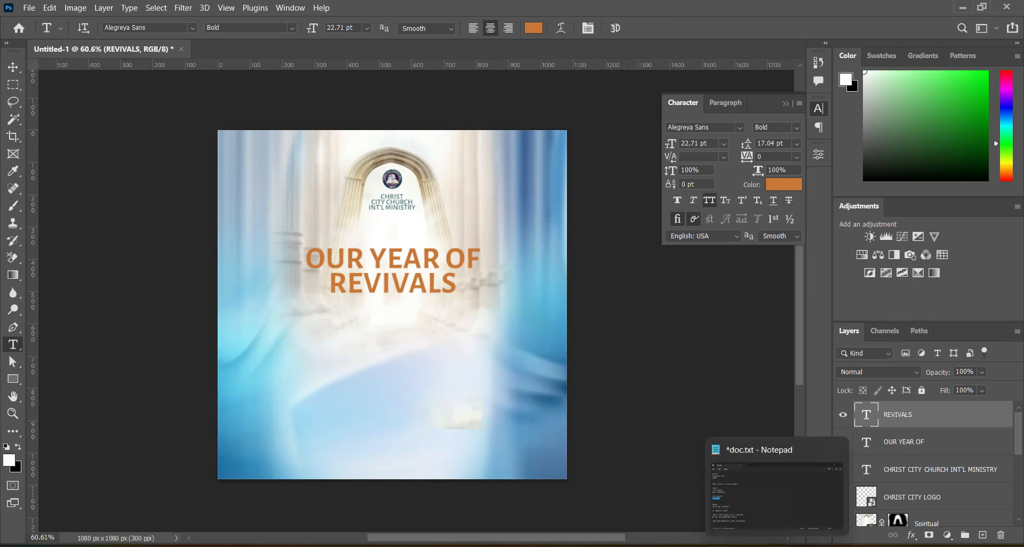
# Check the font names in doc.txt in Notepad and change the REVIVALS text's font to Bebas.
pyautogui.click(779, 546)
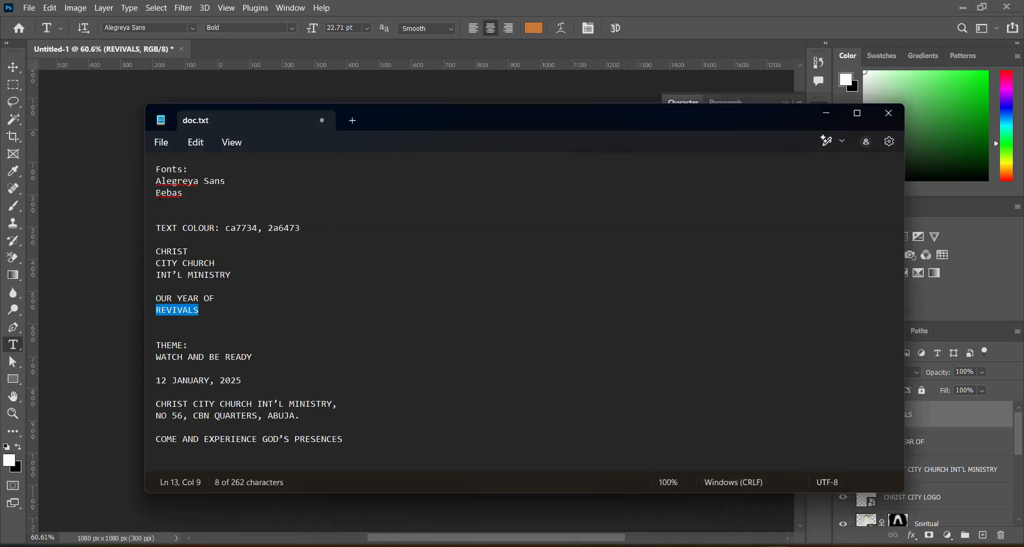
pyautogui.moveTo(157, 192); pyautogui.dragTo(183, 194)
pyautogui.click(196, 201)
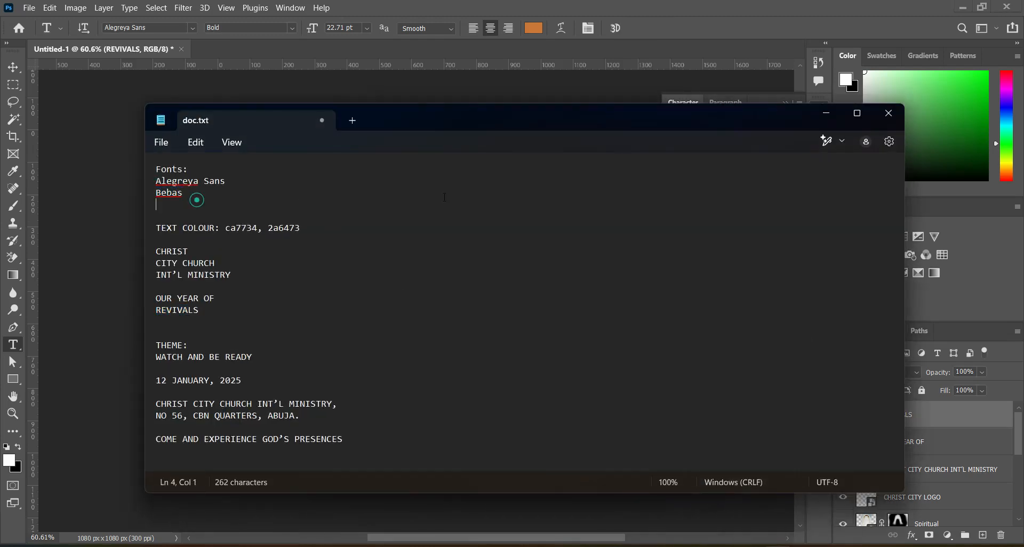
pyautogui.click(826, 113)
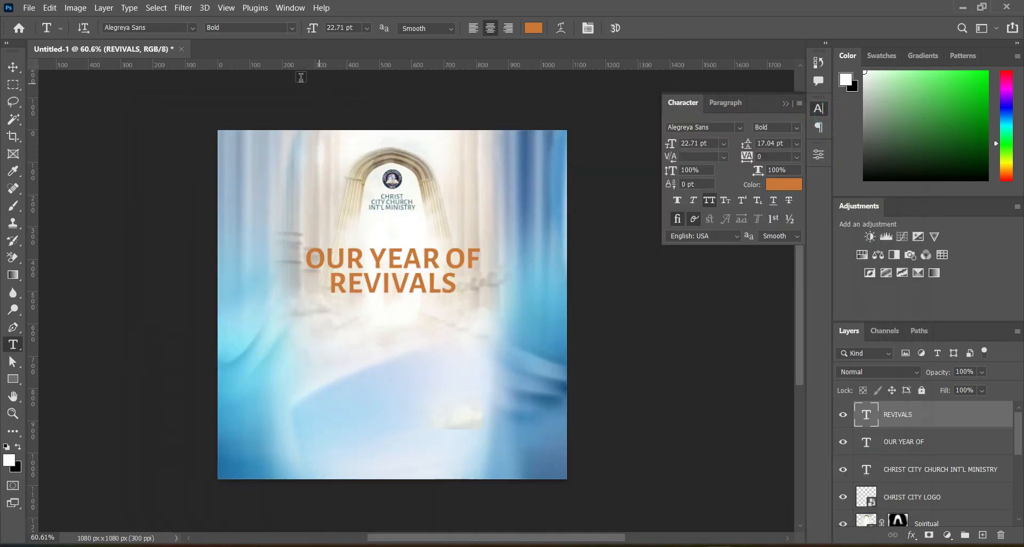
pyautogui.click(192, 29)
pyautogui.click(192, 28)
pyautogui.click(191, 28)
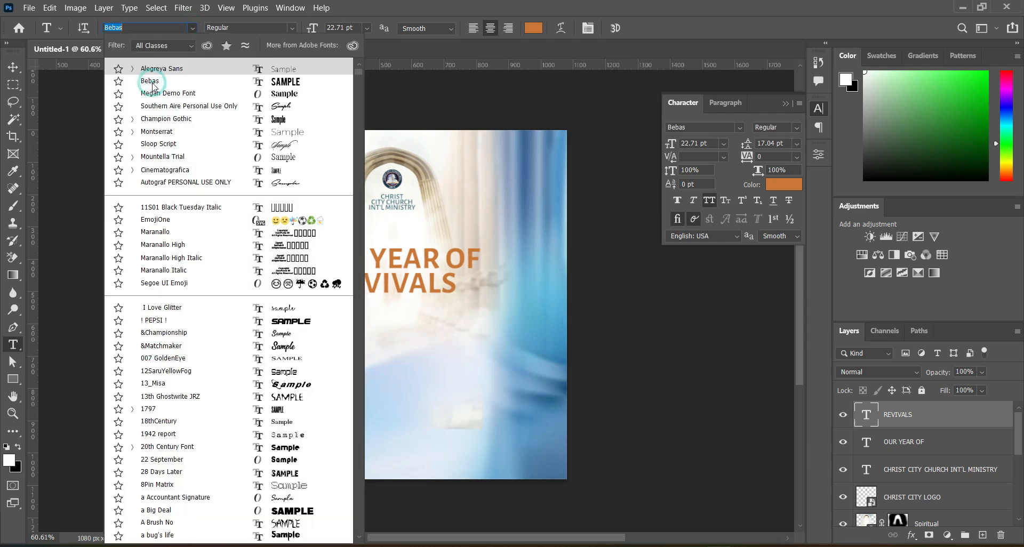
pyautogui.click(153, 81)
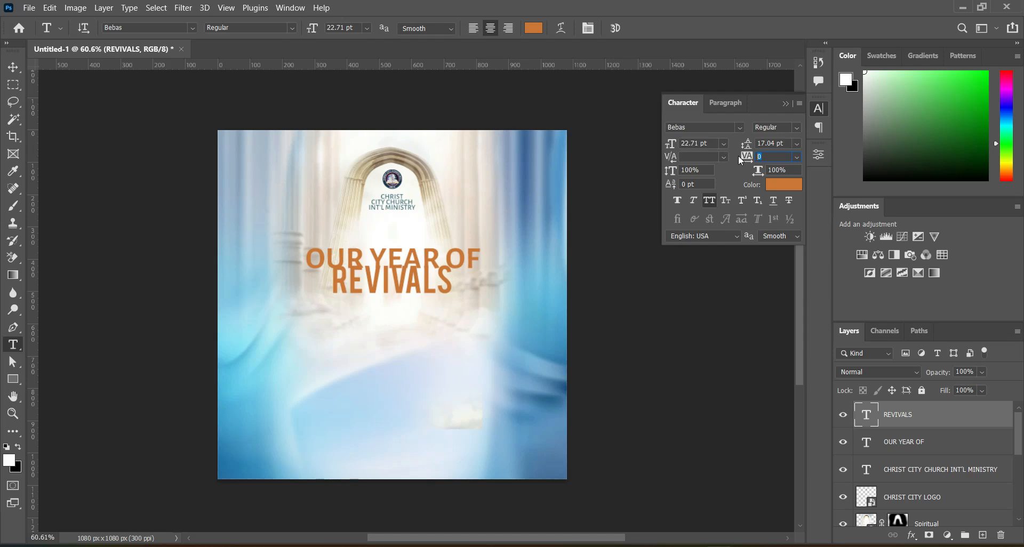
# Set the REVIVALS text's tracking to -100 and nudge the text slightly down.
pyautogui.write('100')
pyautogui.press('Return')
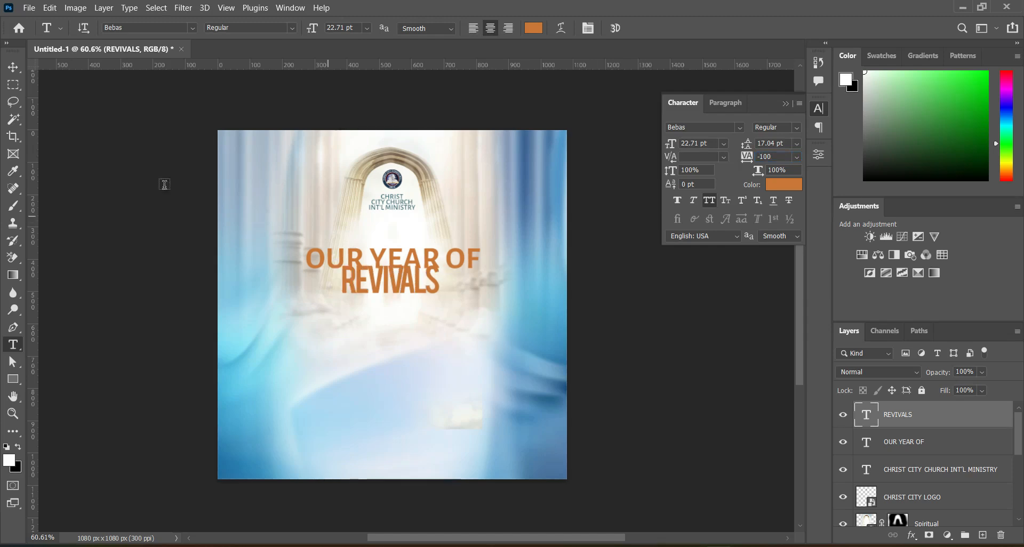
pyautogui.click(13, 68)
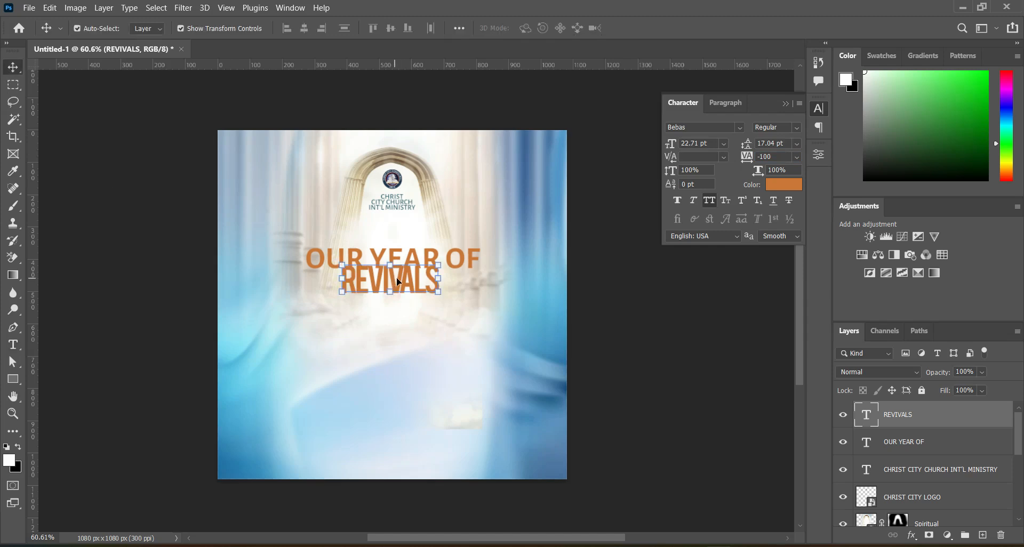
pyautogui.press('Down')
pyautogui.press('Down')
pyautogui.press('Down')
pyautogui.press('Down')
pyautogui.press('Down')
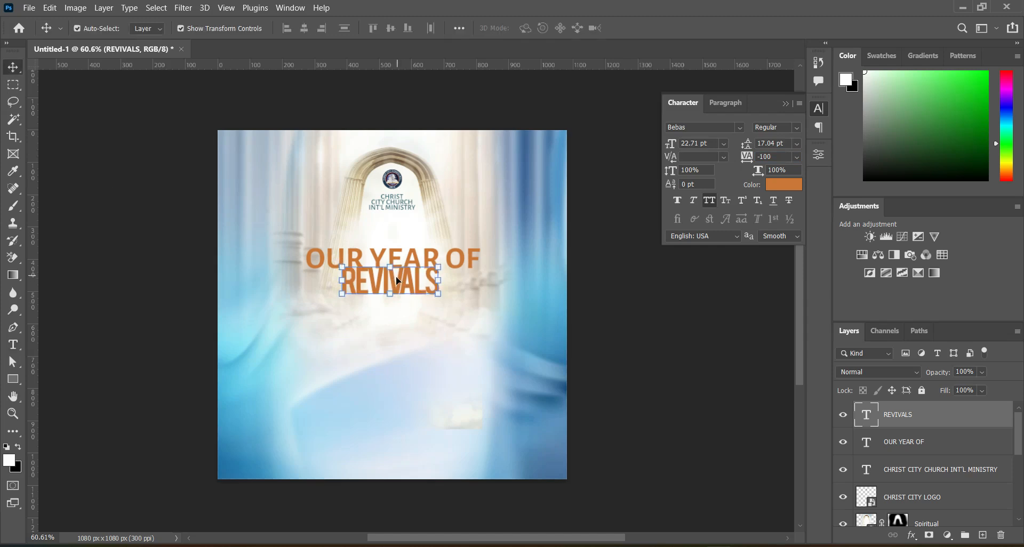
# Enlarge the REVIVALS text to about 250% width and stretch it to about 347% height, and deselect the layer.
pyautogui.moveTo(387, 295); pyautogui.dragTo(401, 347)
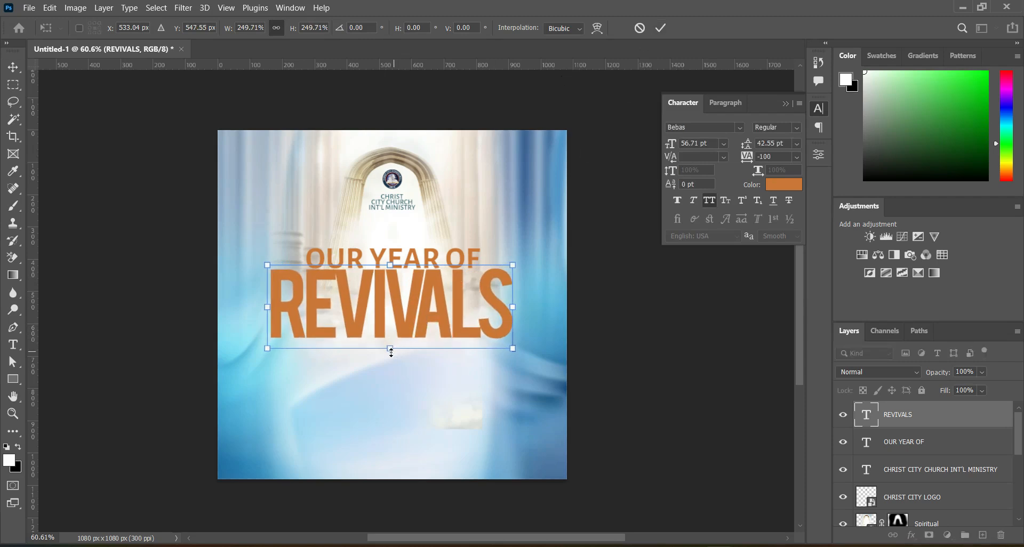
pyautogui.moveTo(390, 349); pyautogui.dragTo(391, 381)
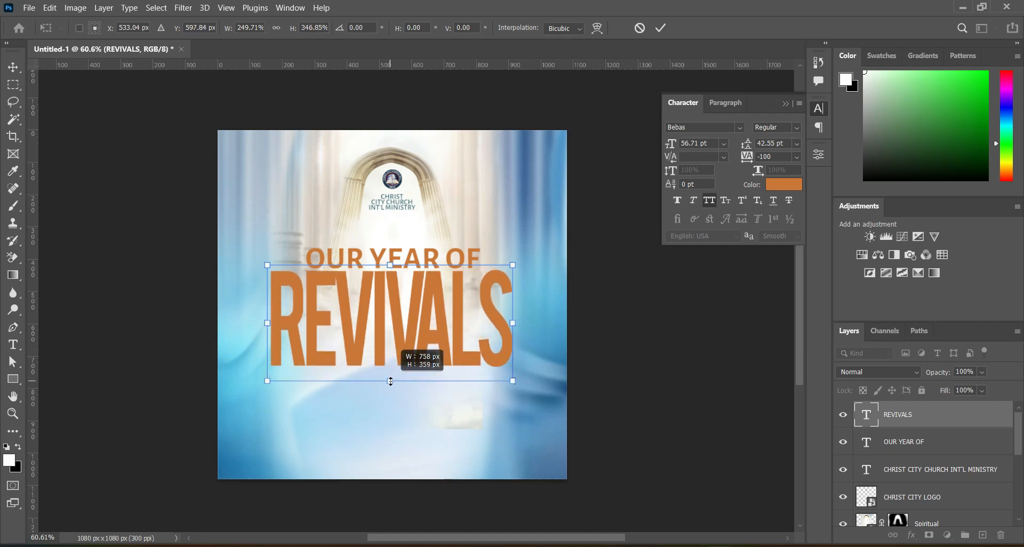
pyautogui.moveTo(391, 382); pyautogui.dragTo(391, 382)
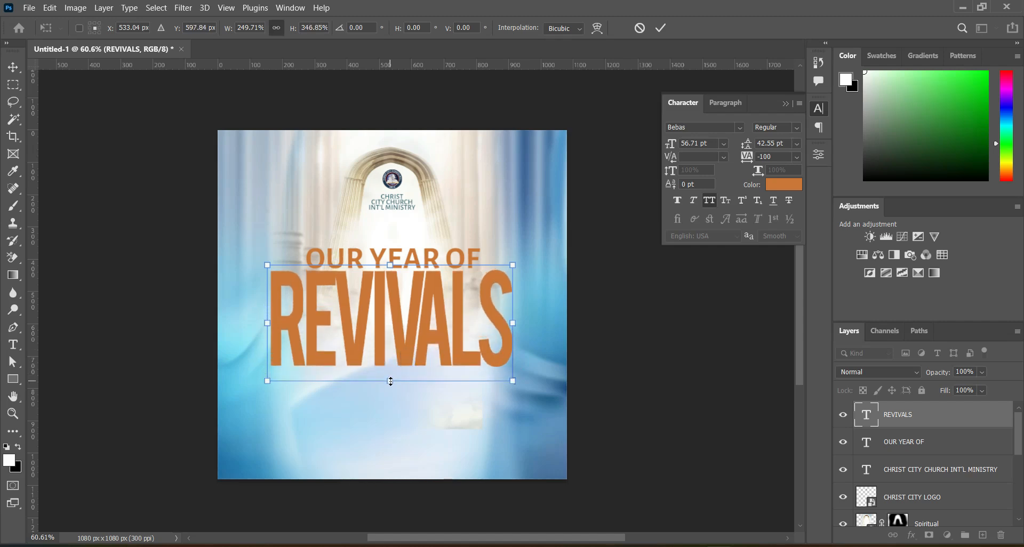
pyautogui.click(660, 27)
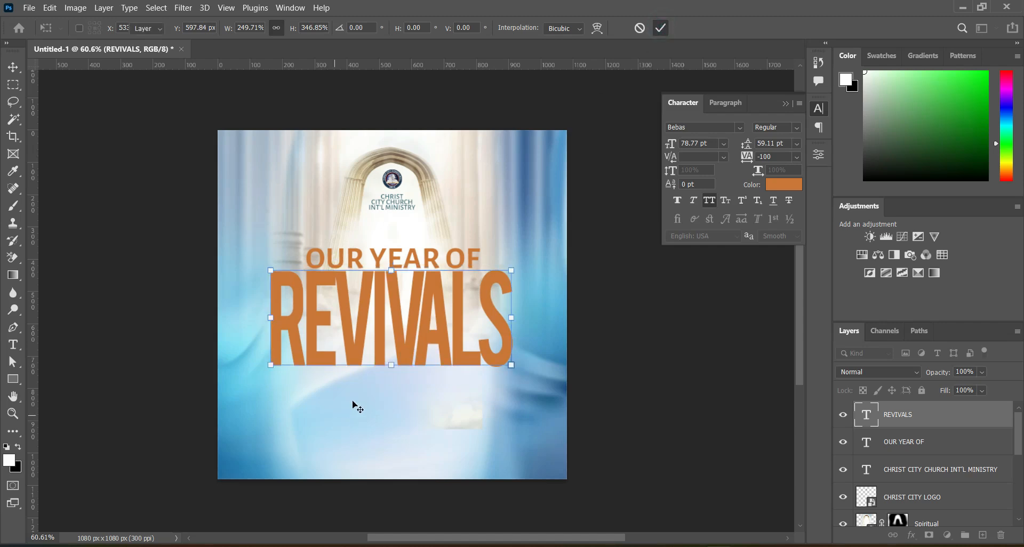
pyautogui.click(685, 334)
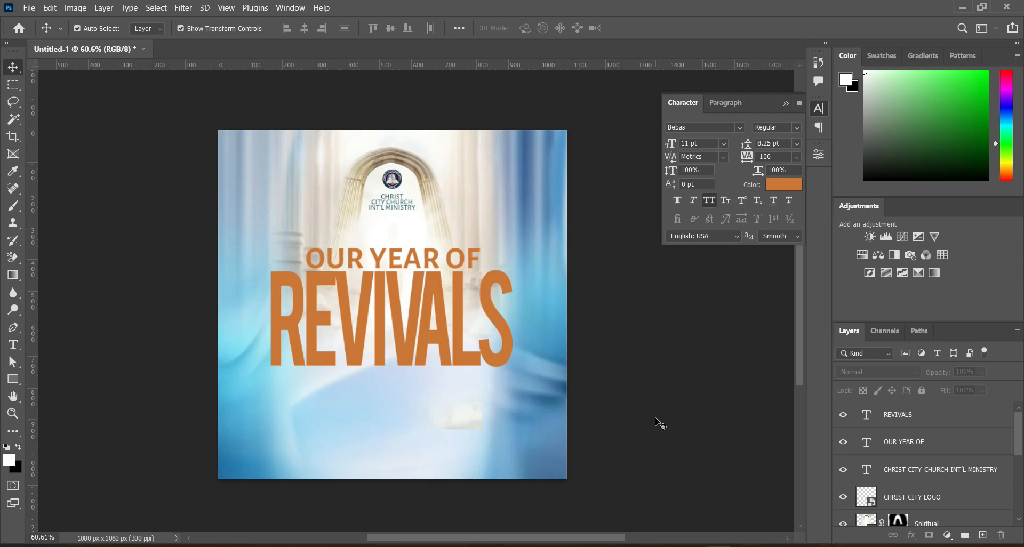
# Copy the word "THEME:" from doc.txt in Notepad and return to the flyer.
pyautogui.hotkey('alt', 'Tab')
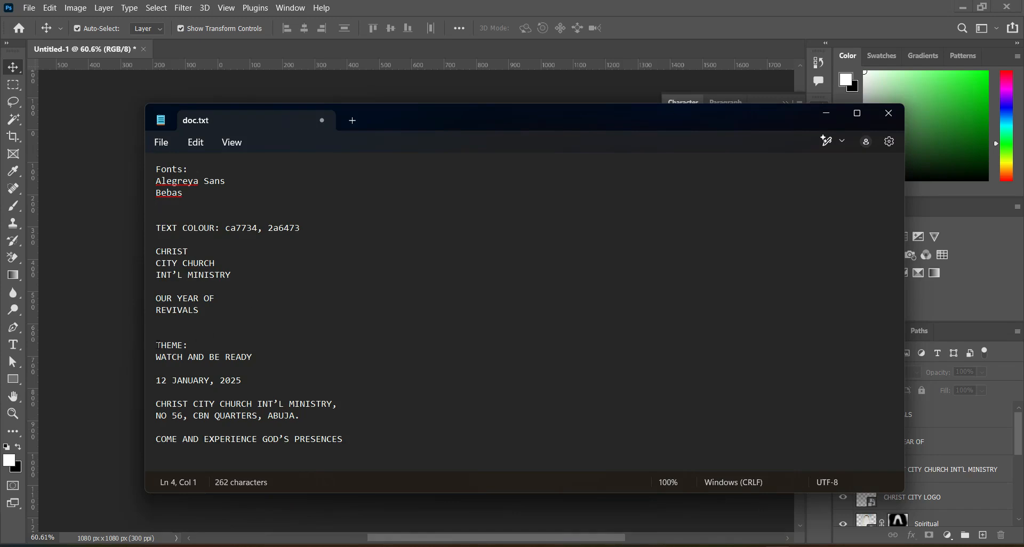
pyautogui.moveTo(158, 349); pyautogui.dragTo(192, 350)
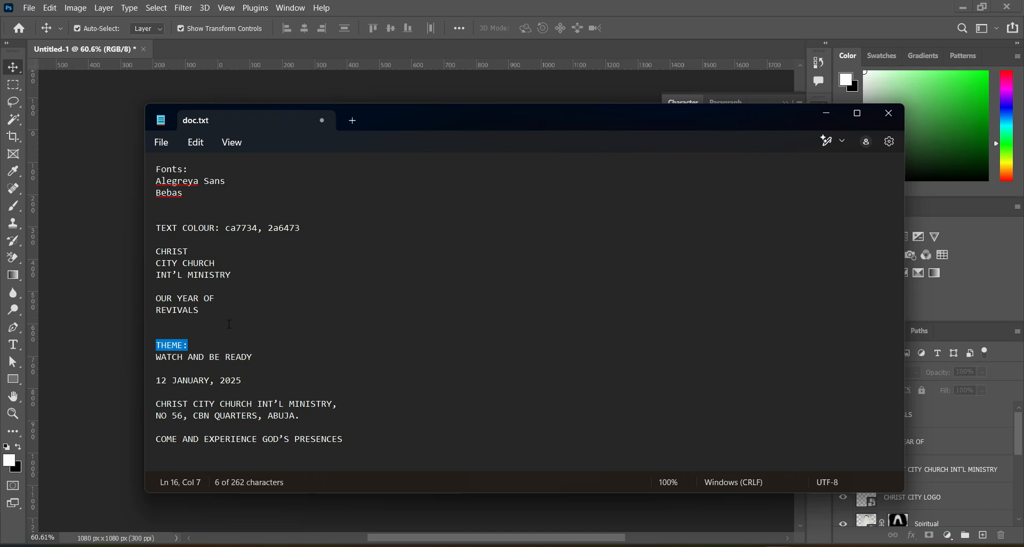
pyautogui.click(827, 113)
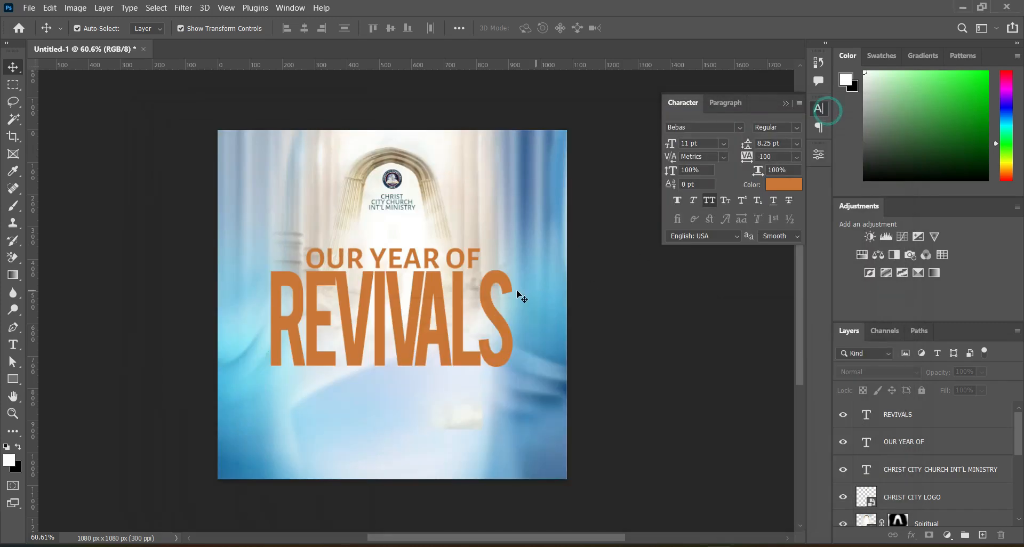
# Duplicate the OUR YEAR OF layer, bring the copy above REVIVALS in the layer stack, and place it below REVIVALS, aligned with its left edge.
pyautogui.scroll(1, 334, 298)
pyautogui.click(390, 249)
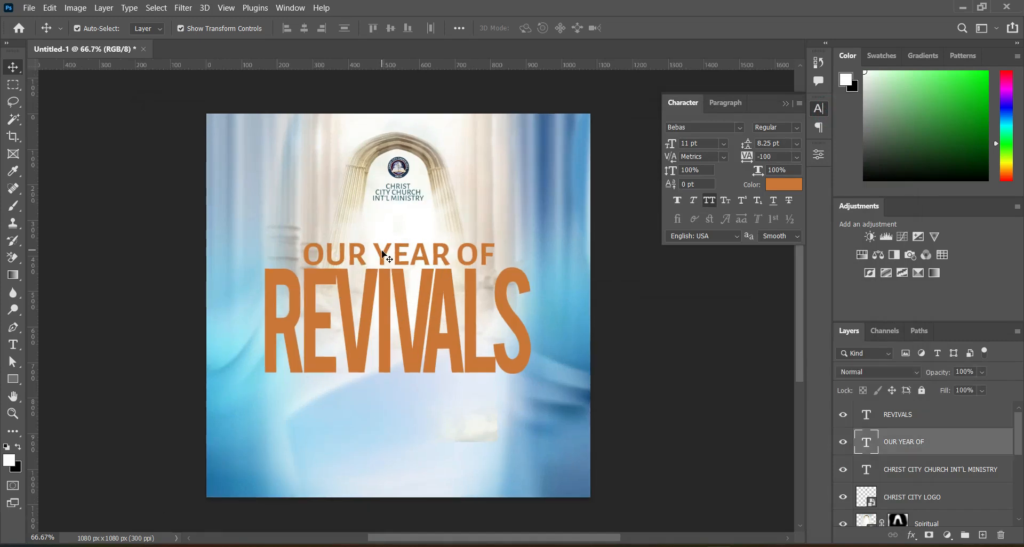
pyautogui.hotkey('ctrl', 'j')
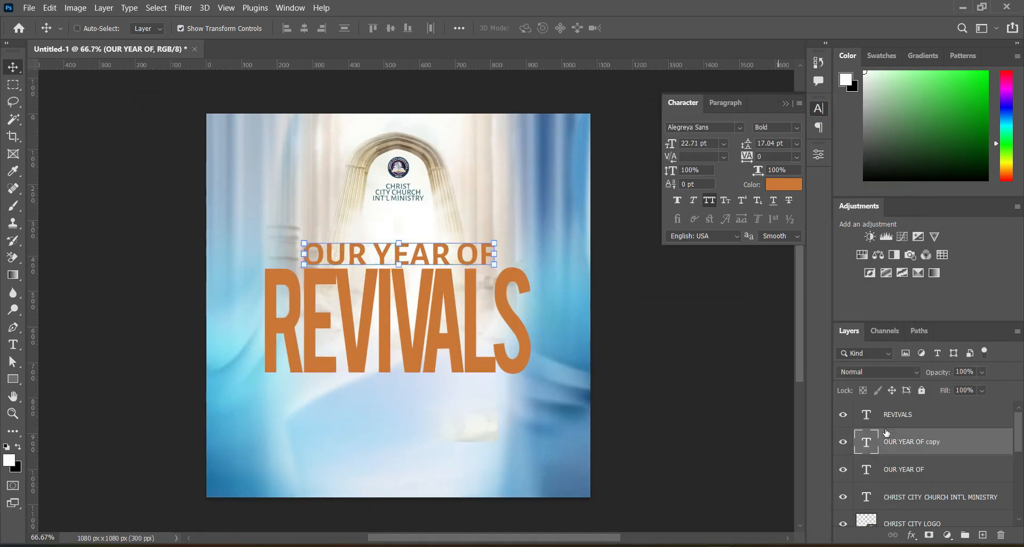
pyautogui.moveTo(930, 449); pyautogui.dragTo(922, 405)
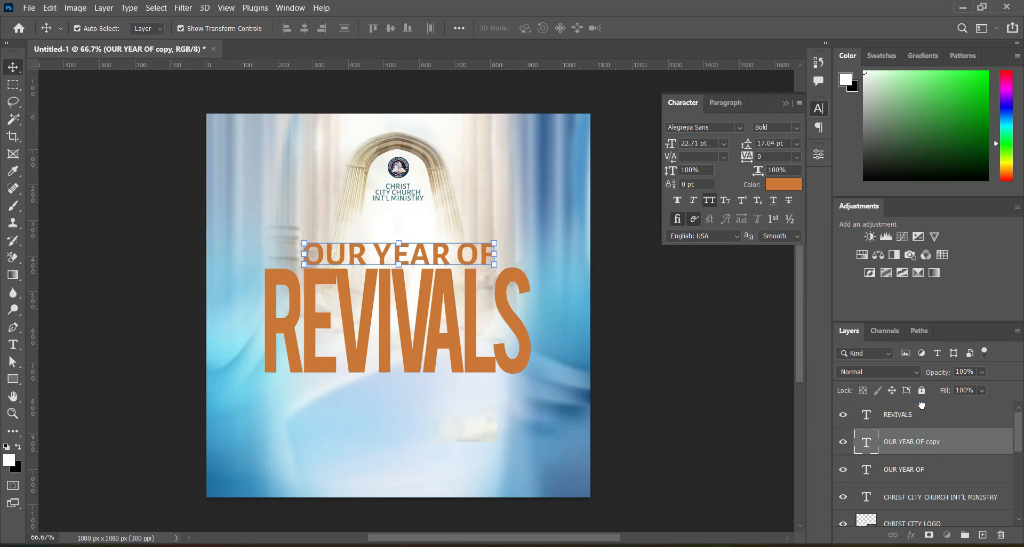
pyautogui.moveTo(418, 259); pyautogui.dragTo(382, 412)
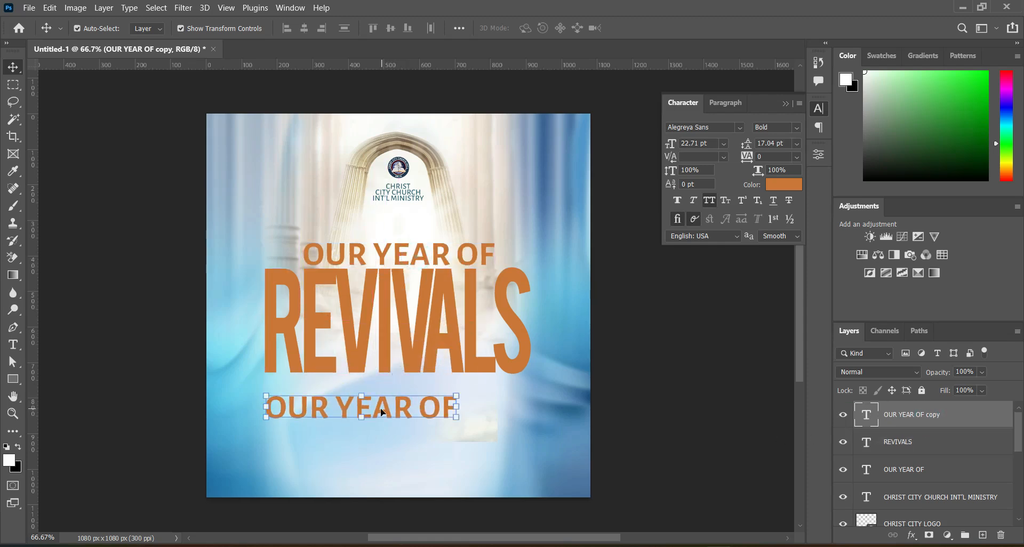
# Replace the duplicated line's text with "THEME:".
pyautogui.click(13, 345)
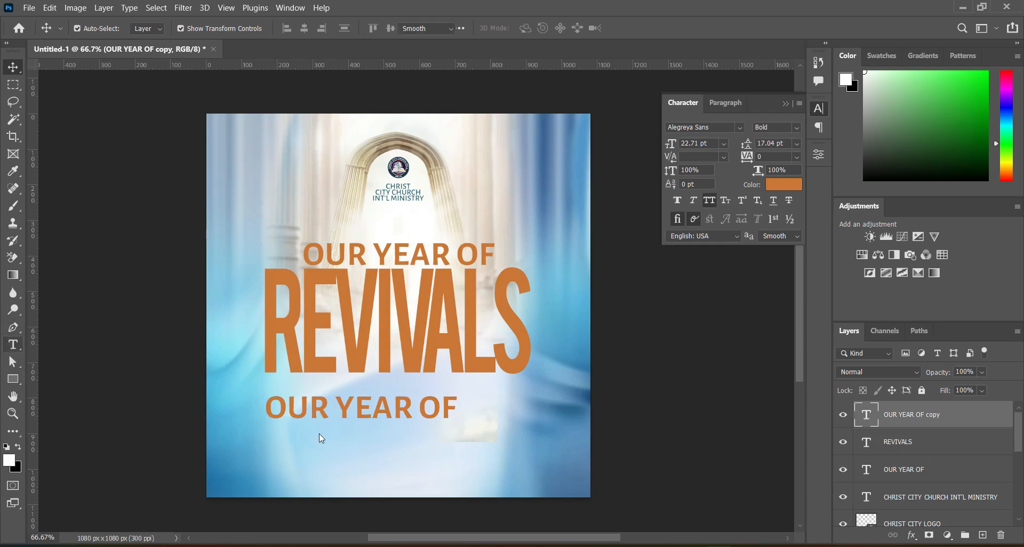
pyautogui.tripleClick(351, 407)
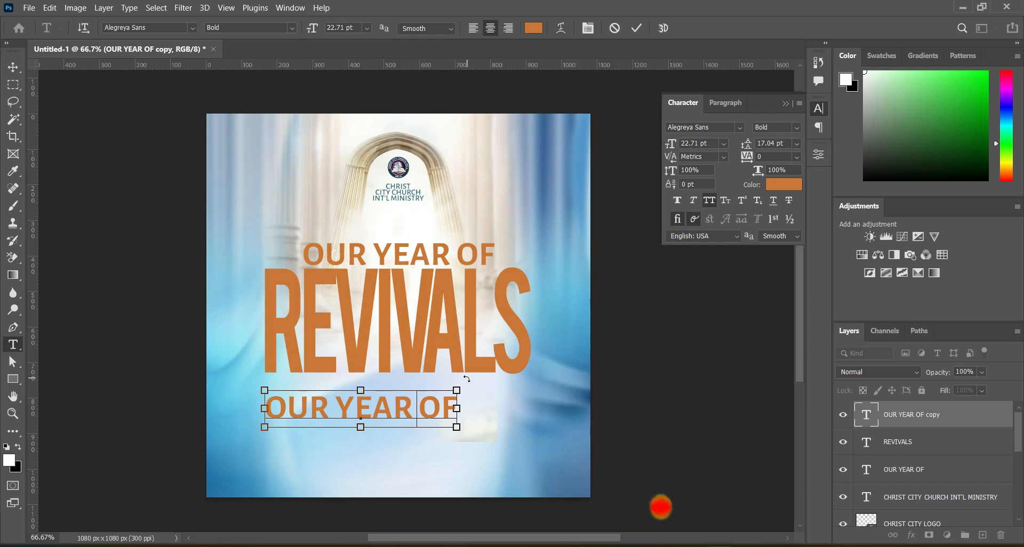
pyautogui.write('THEME:')
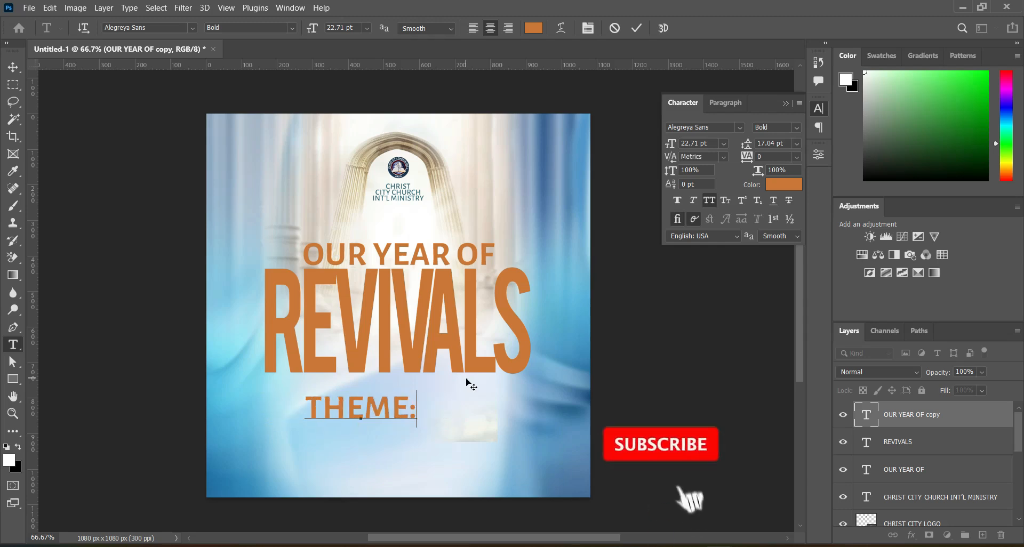
pyautogui.click(636, 28)
# Scale the THEME: text down to about 28% and place it below the left edge of REVIVALS.
pyautogui.press('ctrl')
pyautogui.press('v')
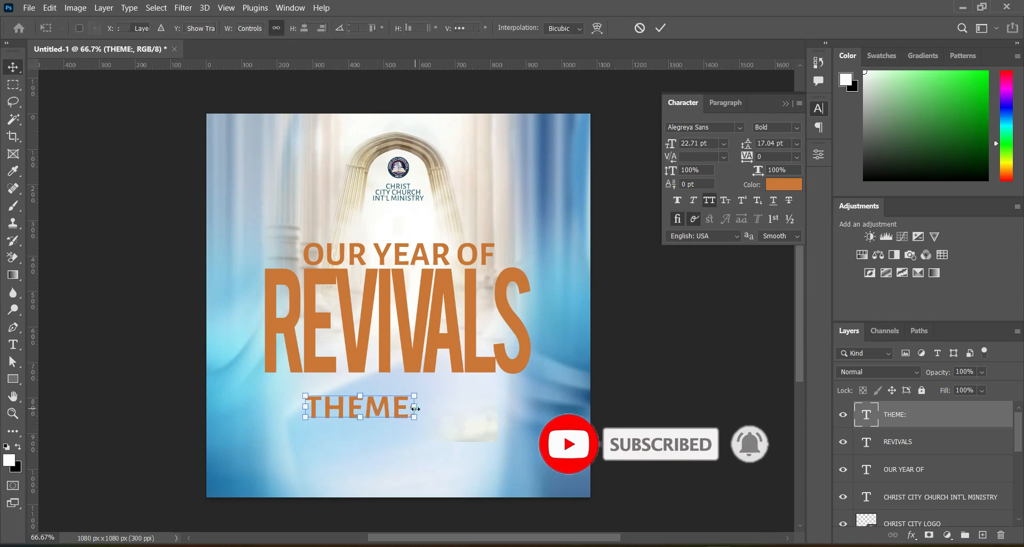
pyautogui.moveTo(413, 409); pyautogui.dragTo(288, 405)
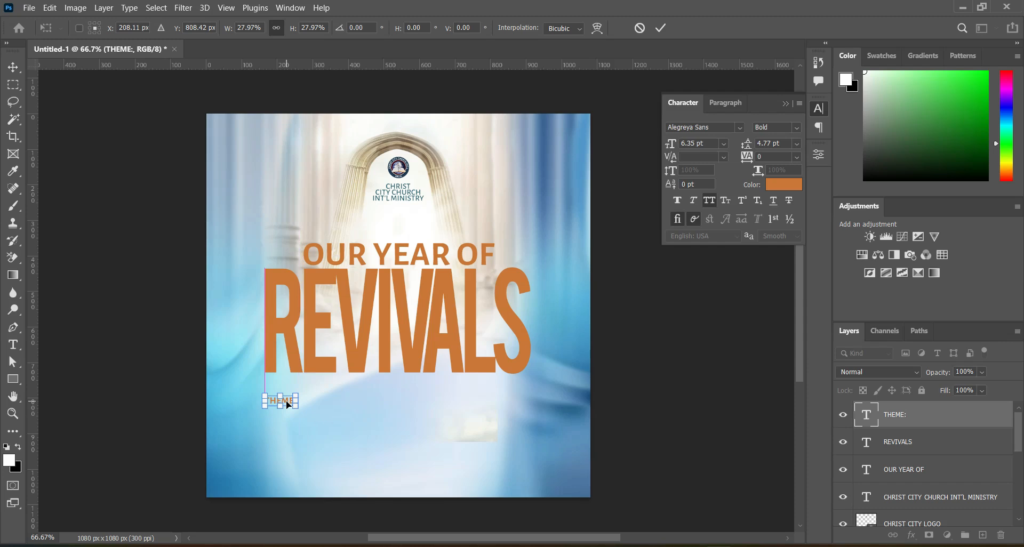
pyautogui.click(661, 28)
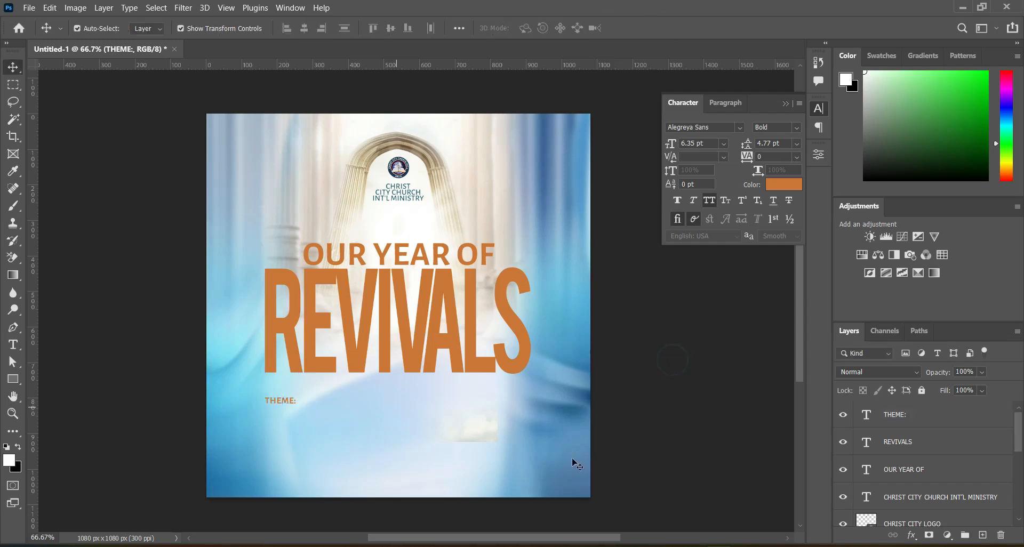
# Copy the word "WATCH" from doc.txt in Notepad and return to the flyer.
pyautogui.hotkey('alt', 'Tab')
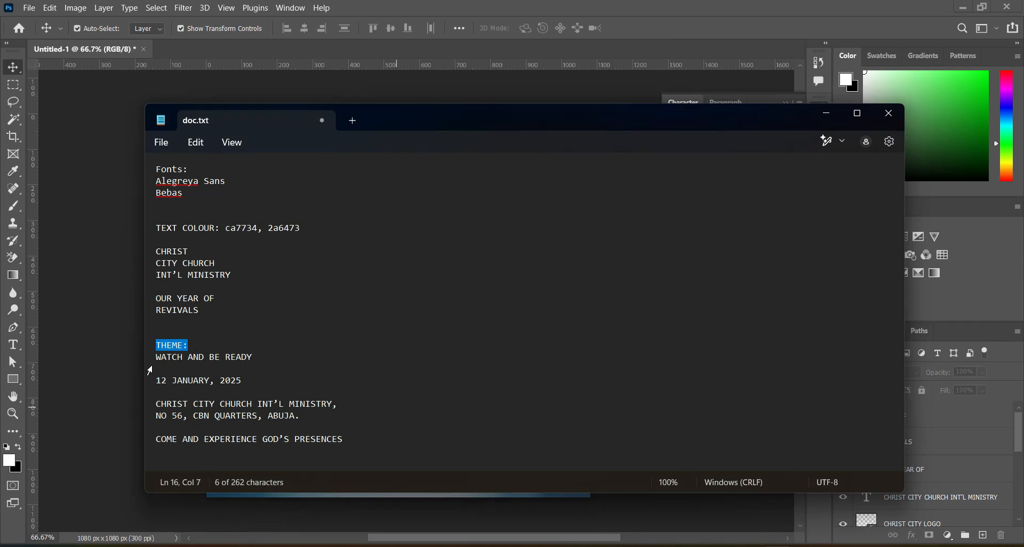
pyautogui.moveTo(156, 357); pyautogui.dragTo(183, 362)
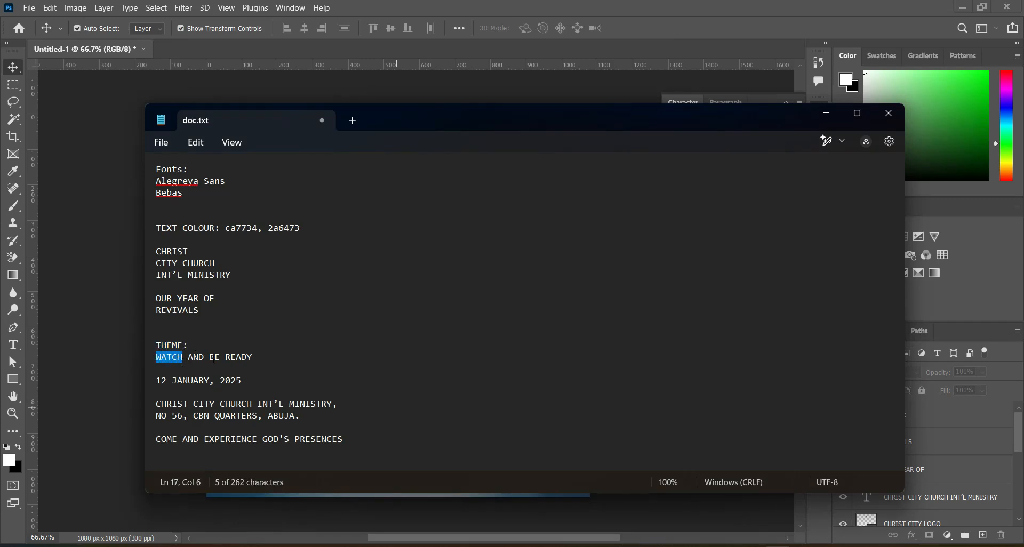
pyautogui.click(826, 113)
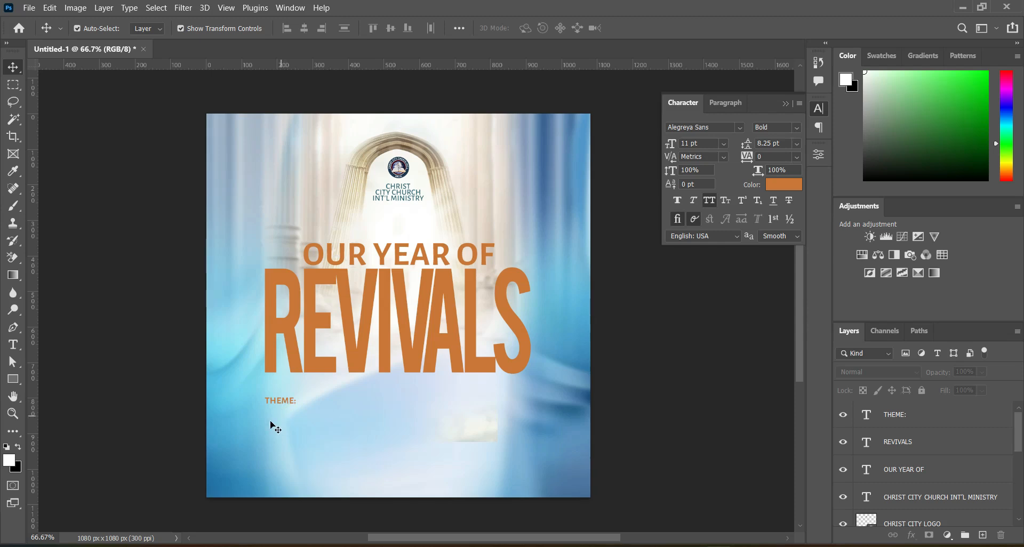
# Add a new horizontal text line reading "WATCH" just to the right of THEME:.
pyautogui.click(14, 344)
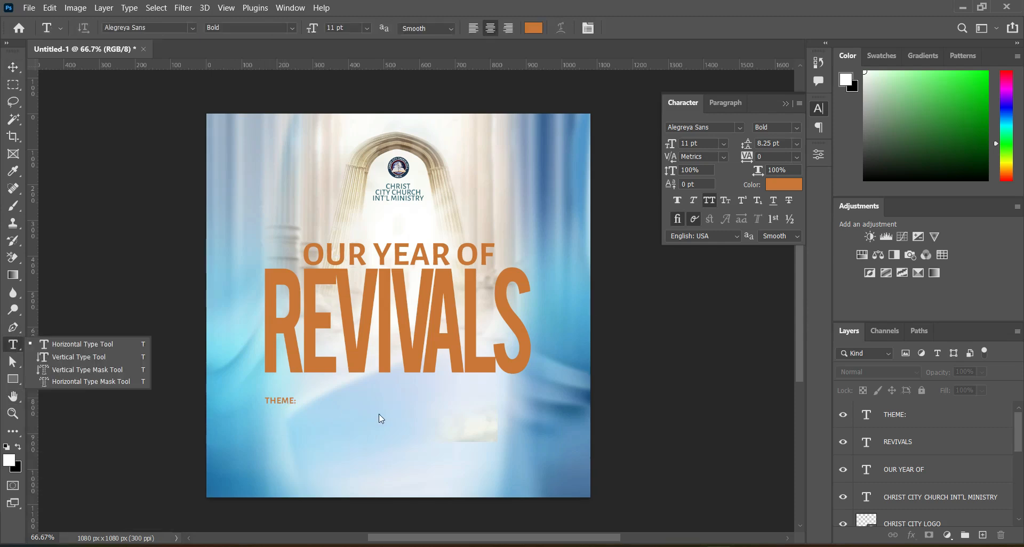
pyautogui.click(357, 414)
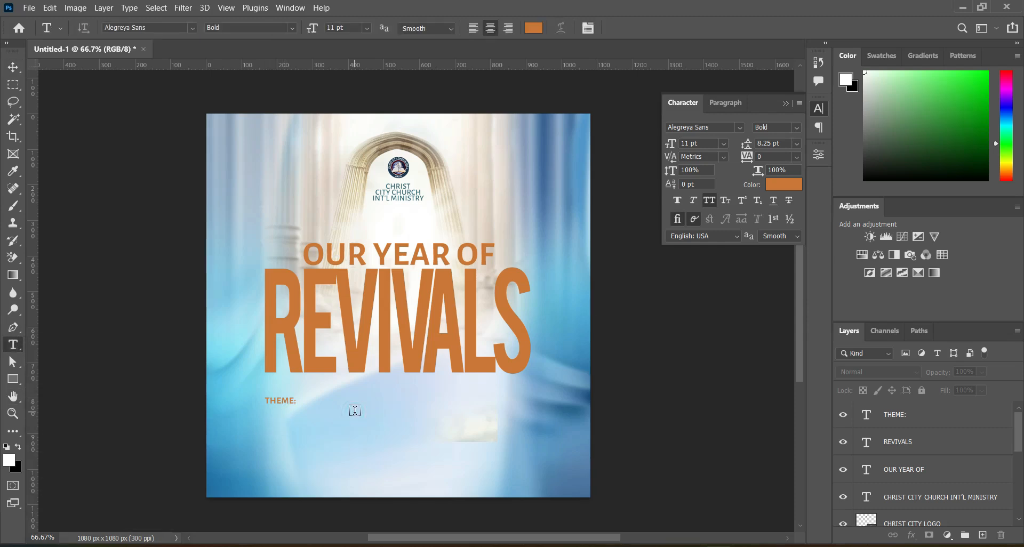
pyautogui.click(355, 410)
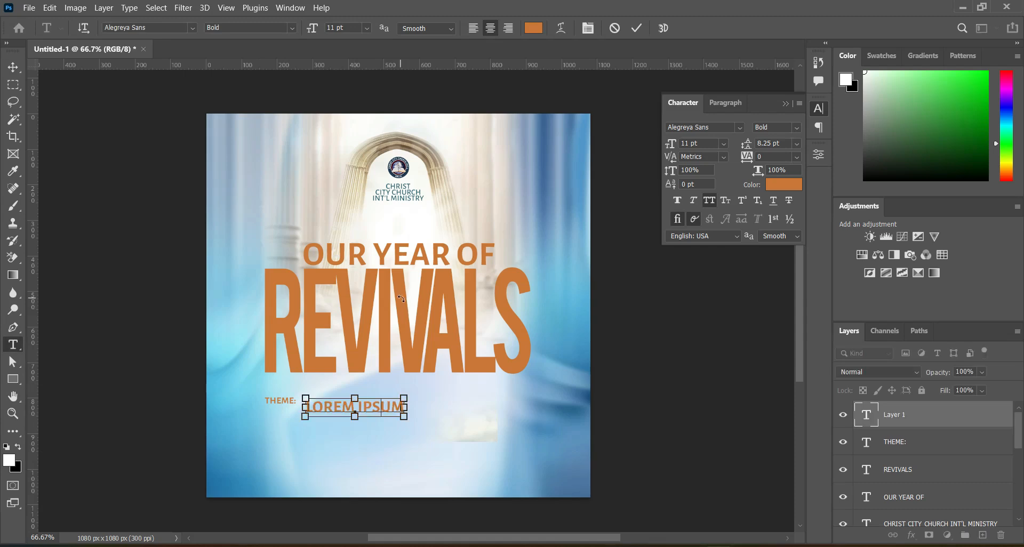
pyautogui.write('WATCH')
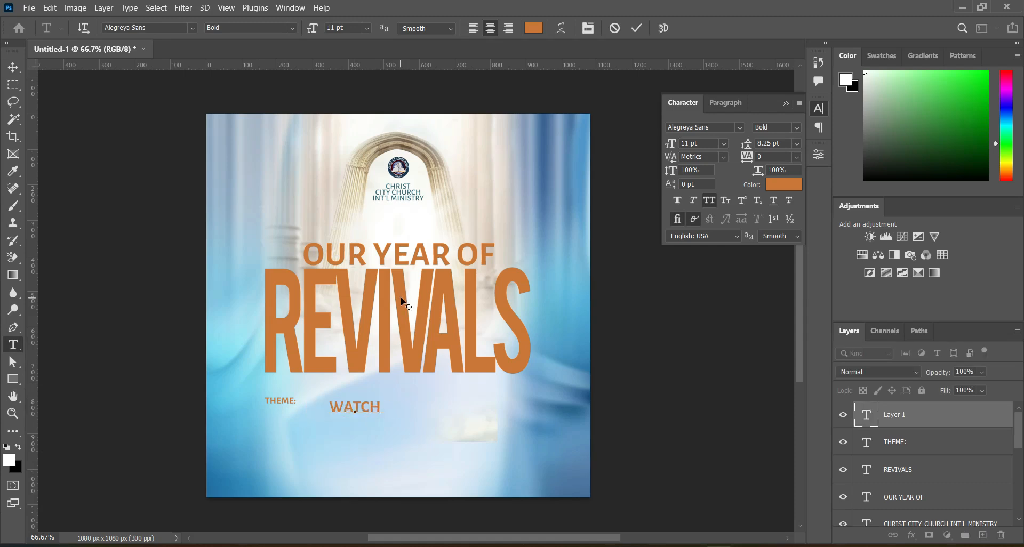
pyautogui.click(636, 29)
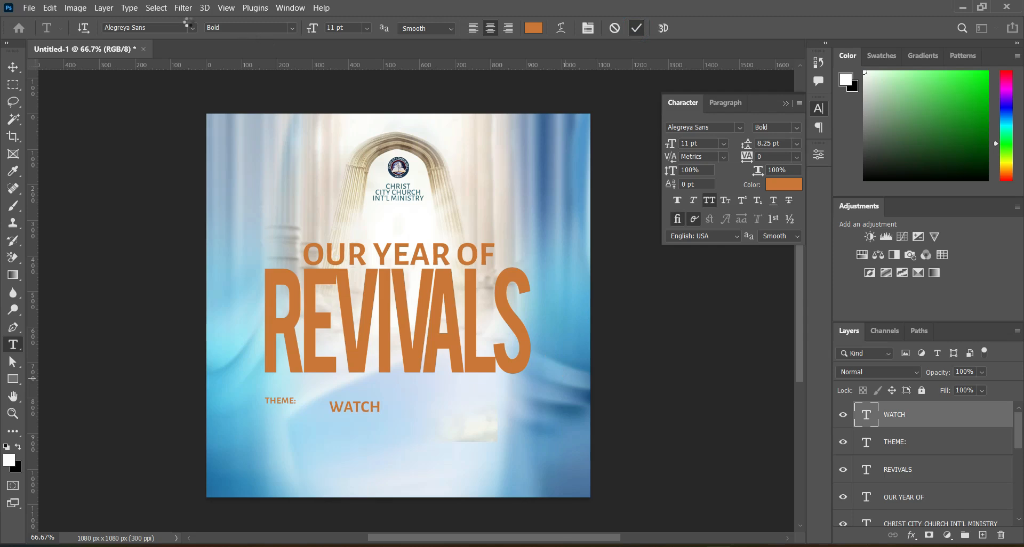
# Set the WATCH text to the Black weight and recolour it with hex 2a6473 copied from doc.txt in Notepad.
pyautogui.click(293, 28)
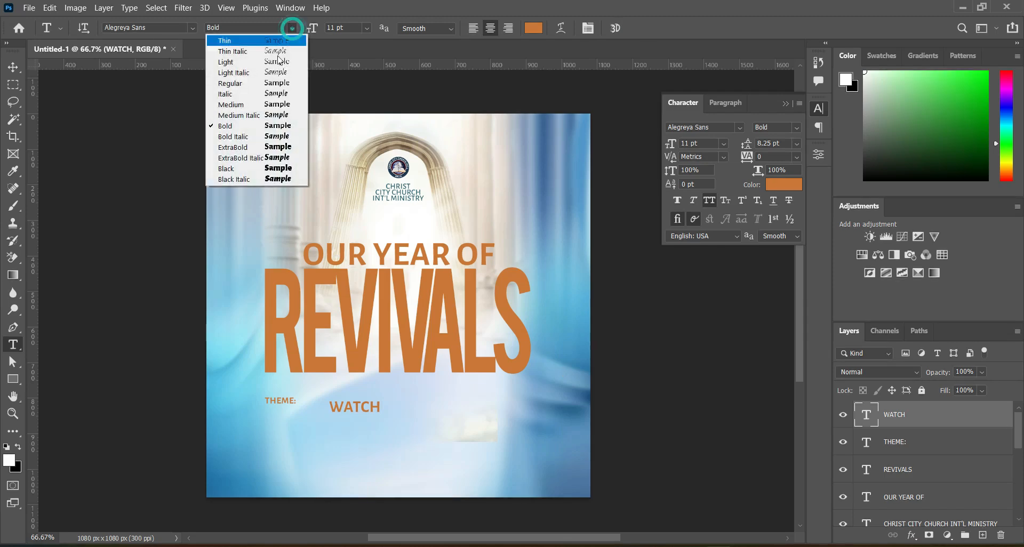
pyautogui.click(239, 170)
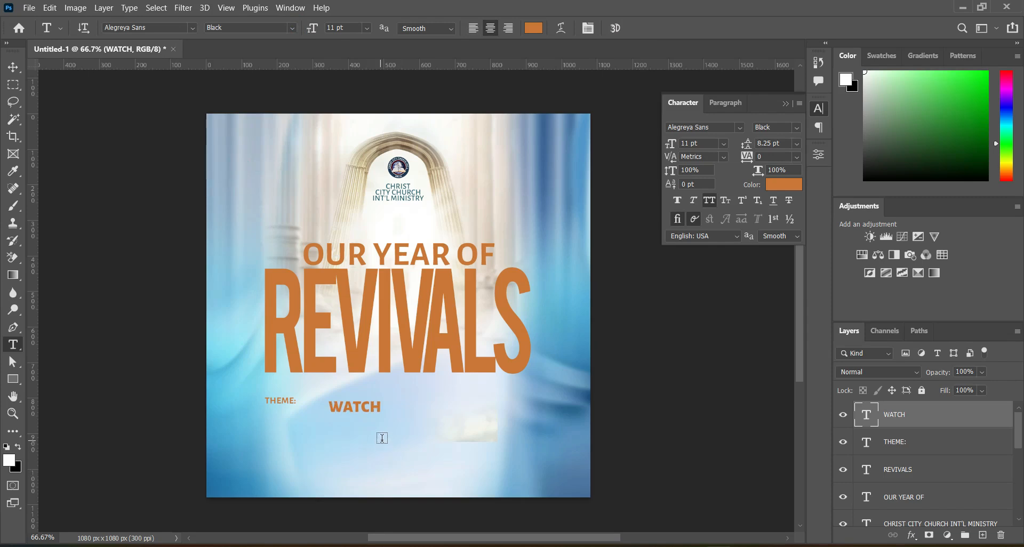
pyautogui.hotkey('alt', 'Tab')
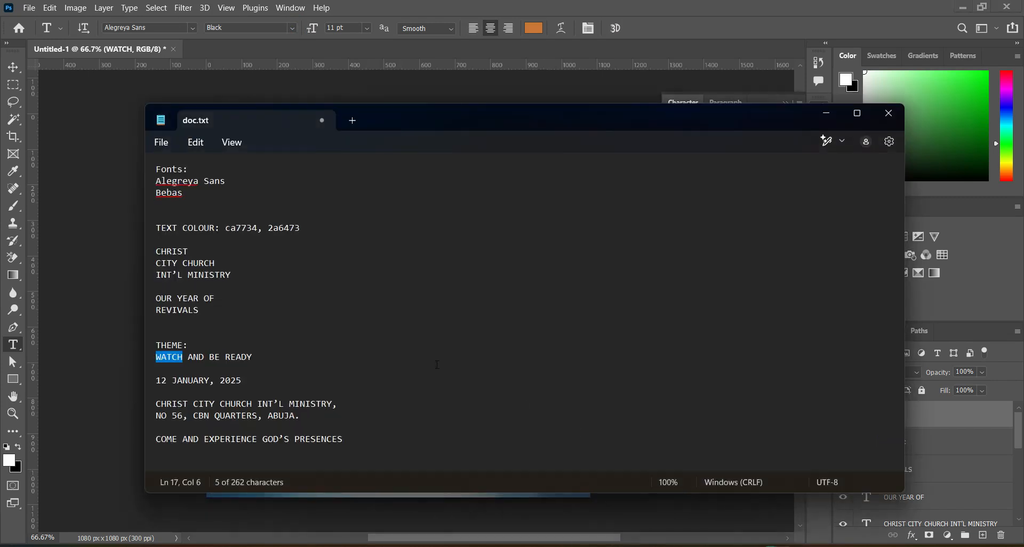
pyautogui.moveTo(269, 229); pyautogui.dragTo(300, 230)
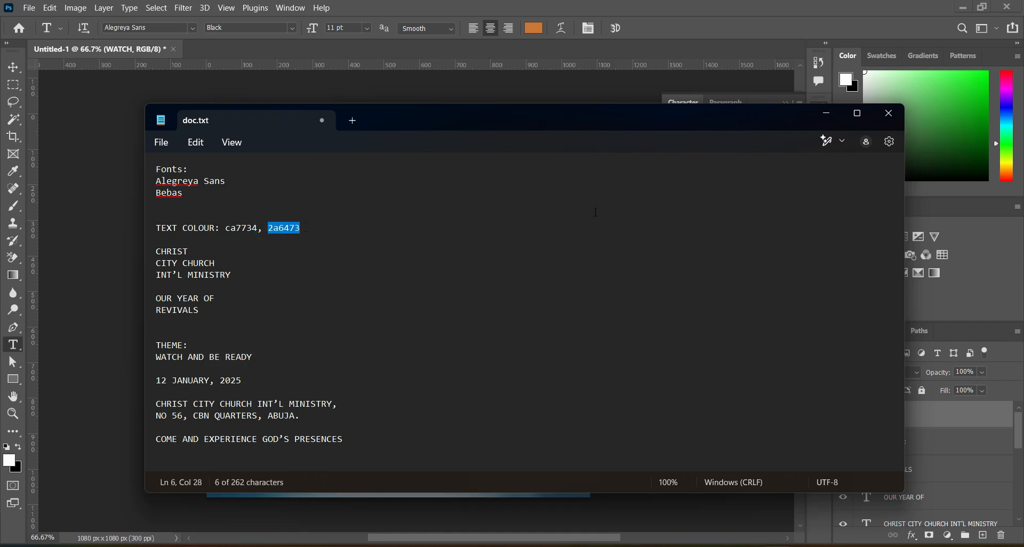
pyautogui.hotkey('ctrl', 'c')
pyautogui.click(826, 114)
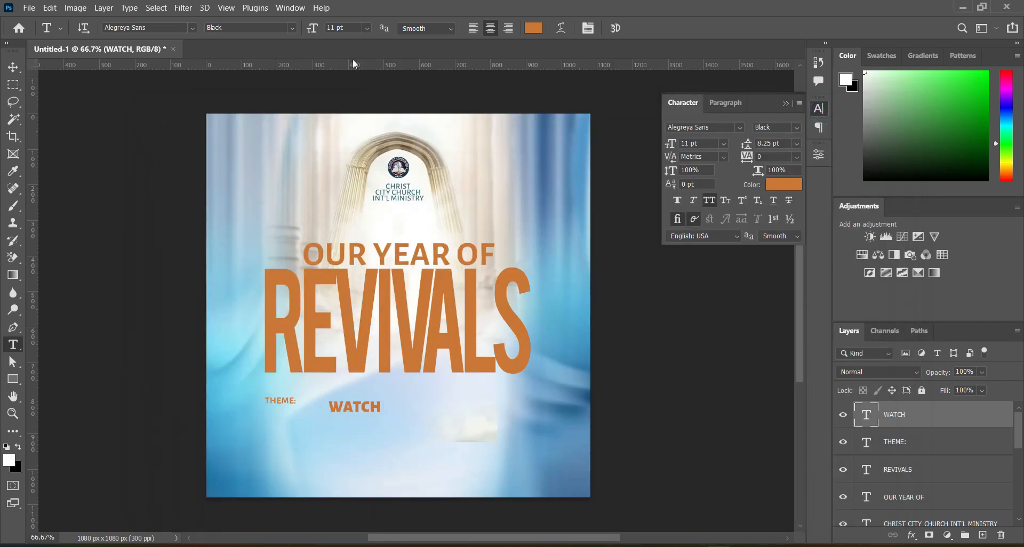
pyautogui.click(533, 30)
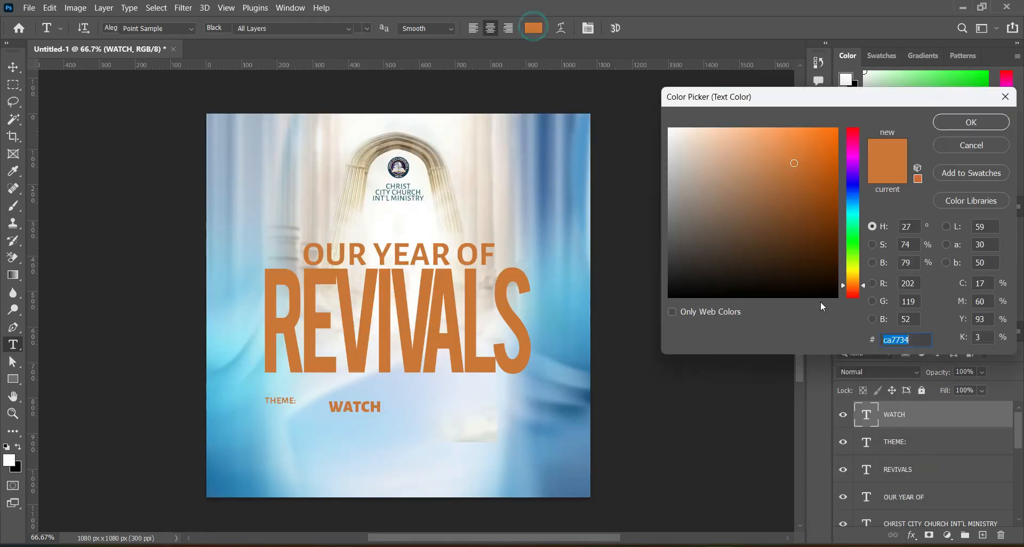
pyautogui.hotkey('ctrl', 'v')
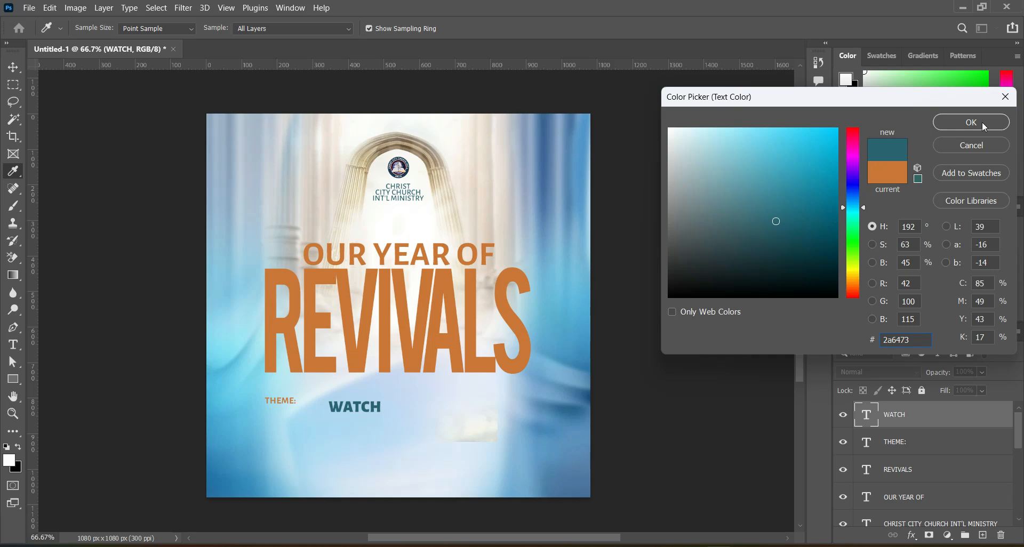
pyautogui.press('Return')
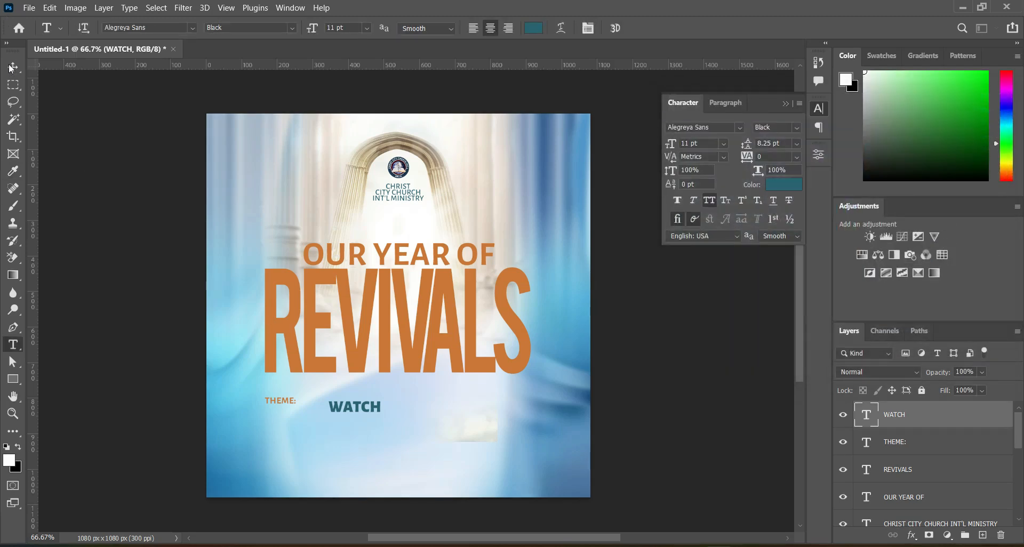
# Move WATCH directly beneath THEME:, aligned to its left edge, and scale it up to about 26.48 pt.
pyautogui.click(11, 68)
pyautogui.moveTo(338, 413); pyautogui.dragTo(276, 418)
pyautogui.moveTo(318, 421); pyautogui.dragTo(384, 470)
pyautogui.press('Return')
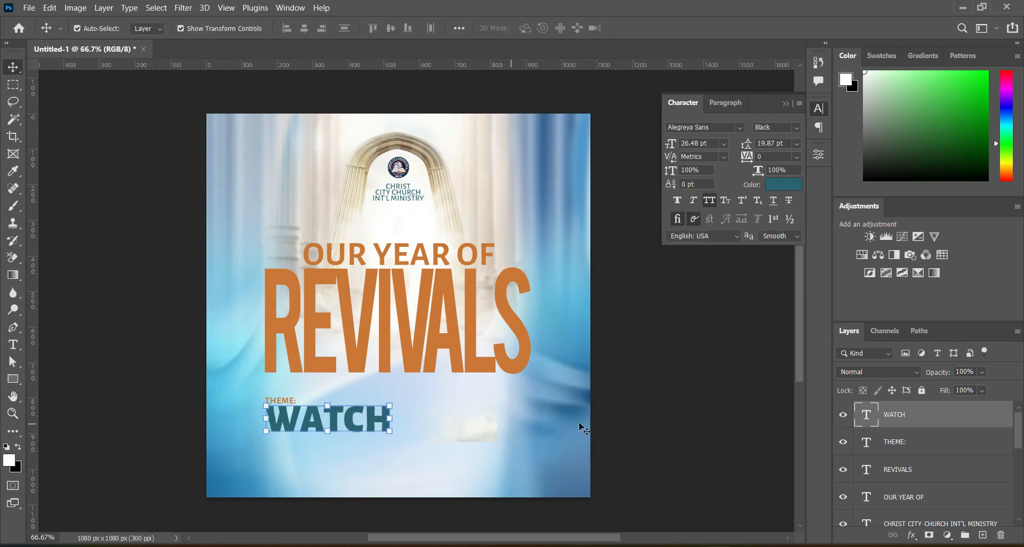
pyautogui.click(667, 414)
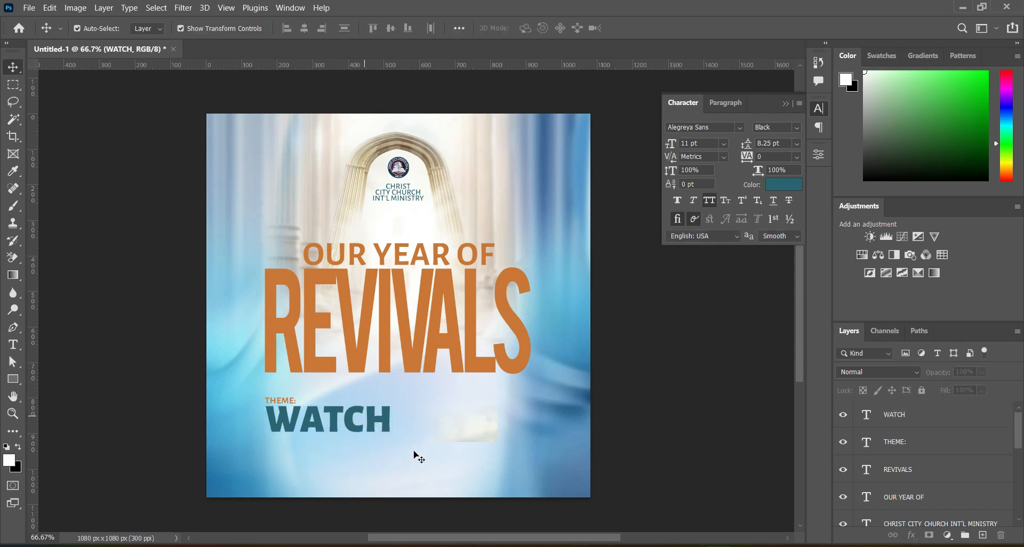
# Copy "AND BE READY" from doc.txt in Notepad and add it to the flyer as a new text line below WATCH.
pyautogui.click(714, 545)
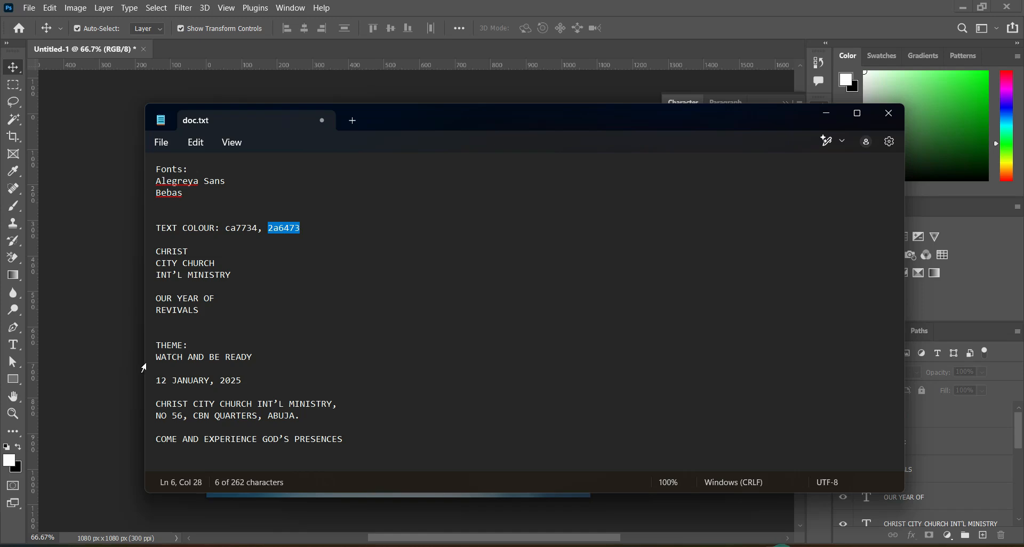
pyautogui.moveTo(187, 357); pyautogui.dragTo(254, 363)
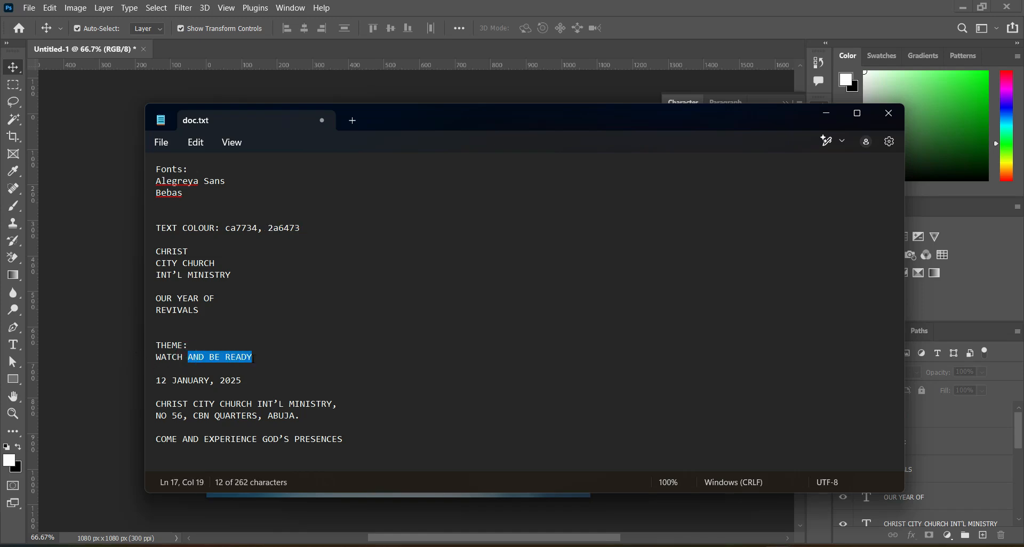
pyautogui.click(826, 114)
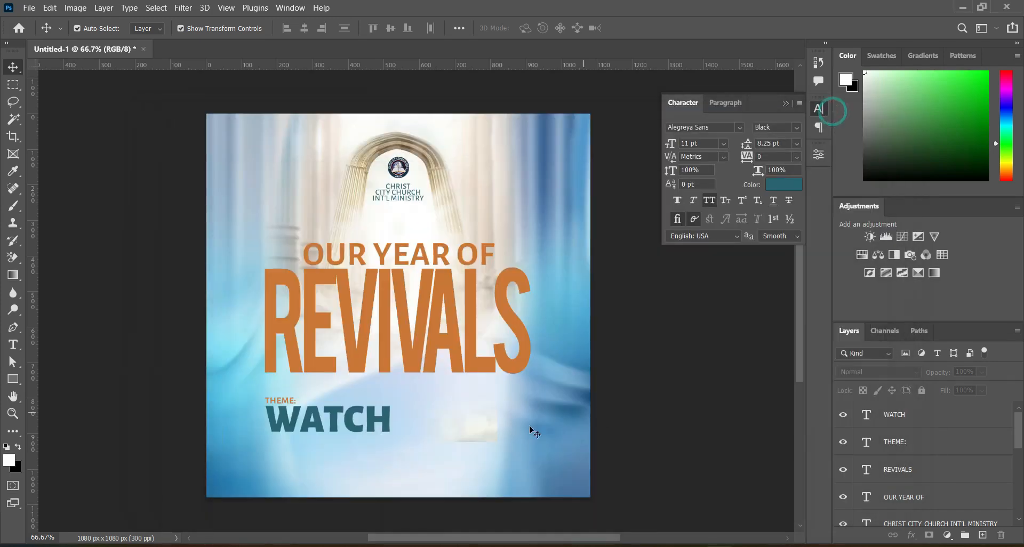
pyautogui.click(13, 344)
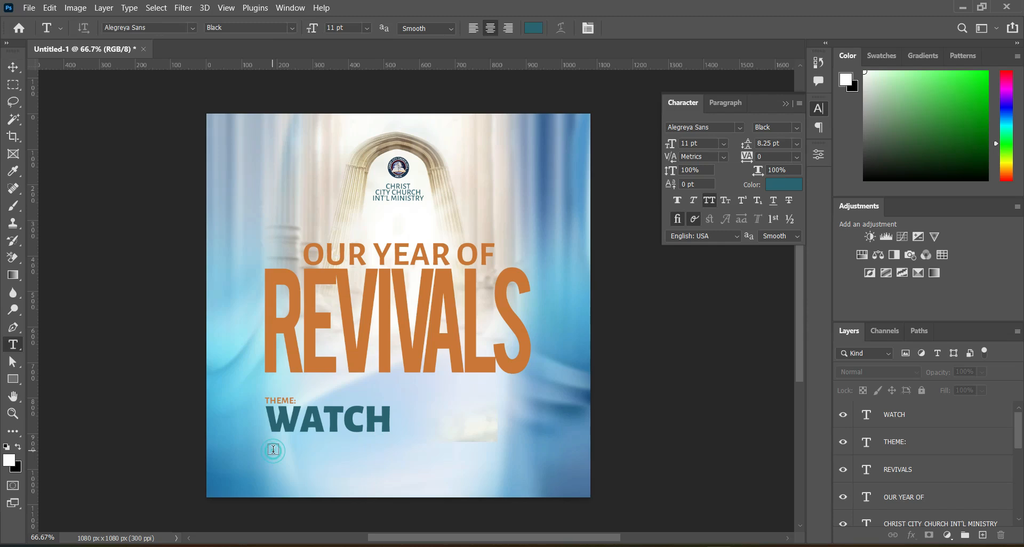
pyautogui.click(422, 417)
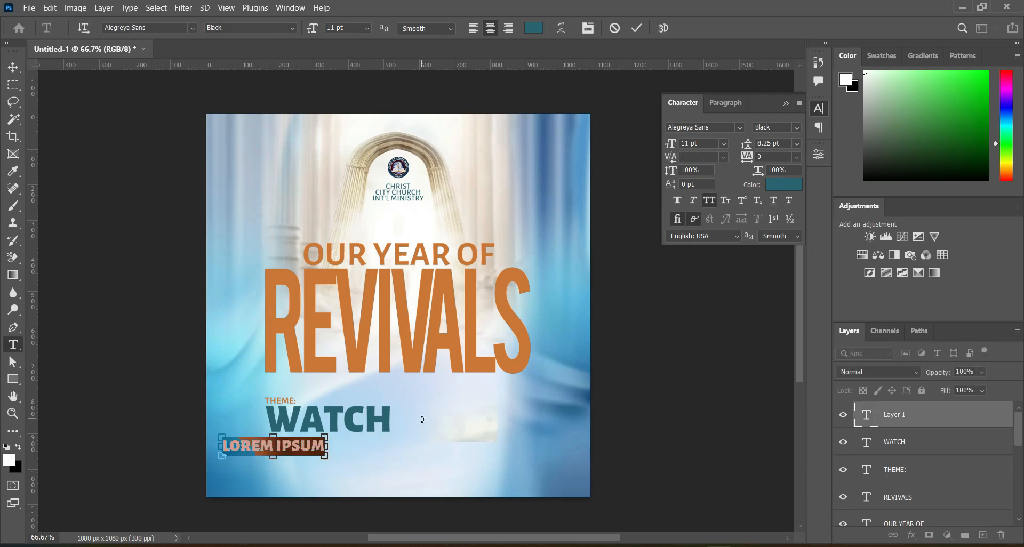
pyautogui.hotkey('ctrl', 'v')
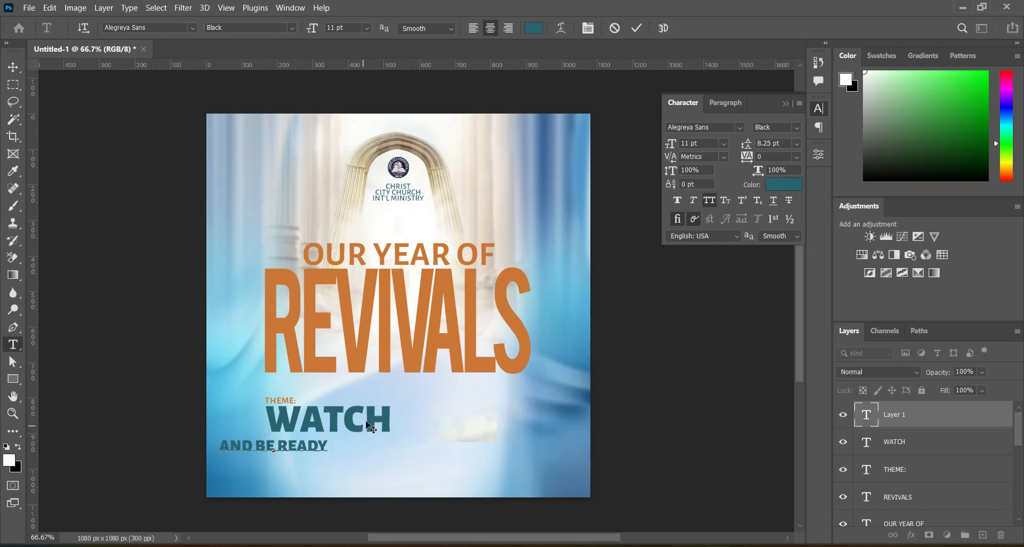
pyautogui.click(636, 28)
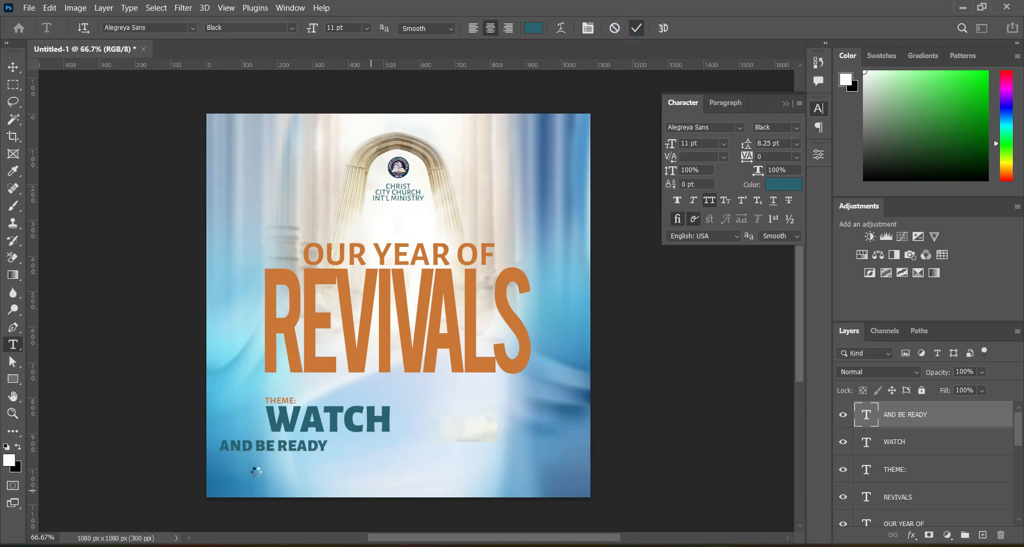
# Place AND BE READY close under WATCH, aligned to its left edge, and scale it up to about 14.53 pt.
pyautogui.moveTo(262, 451); pyautogui.dragTo(411, 452)
pyautogui.press('v')
pyautogui.hotkey('ctrl', 't')
pyautogui.press('Return')
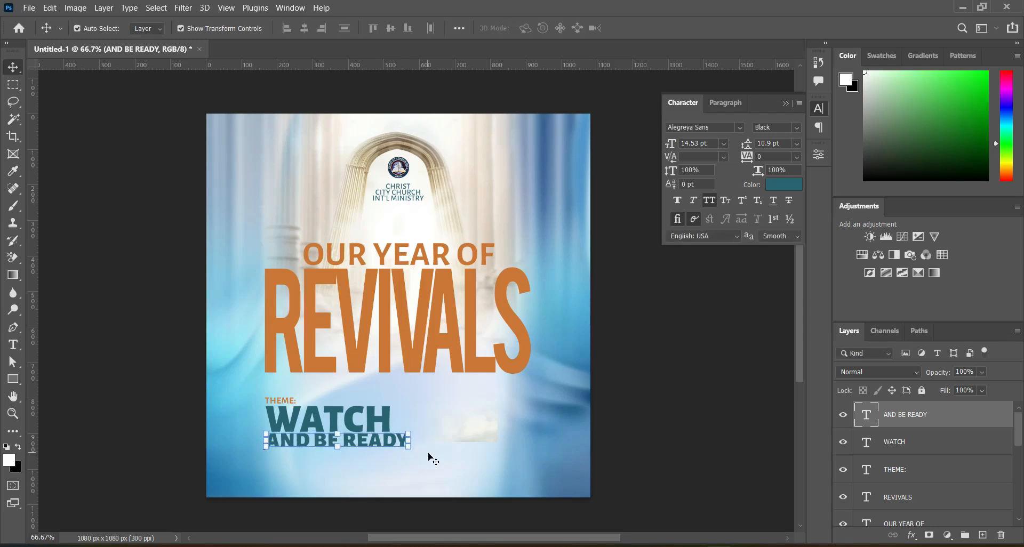
pyautogui.click(647, 404)
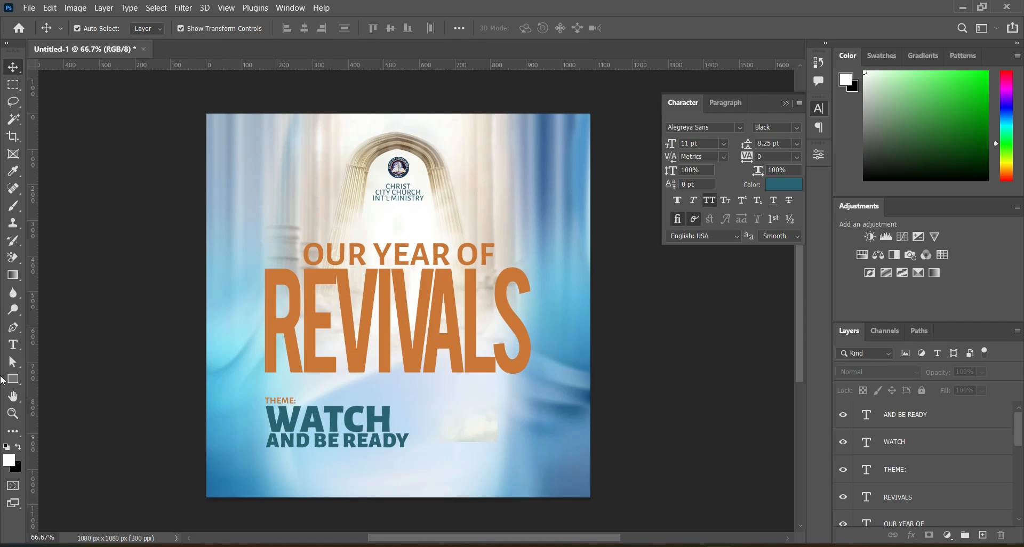
# Draw a thin vertical rectangle about 4 x 153 px just right of the theme text and fill it with the recently used teal.
pyautogui.click(13, 379)
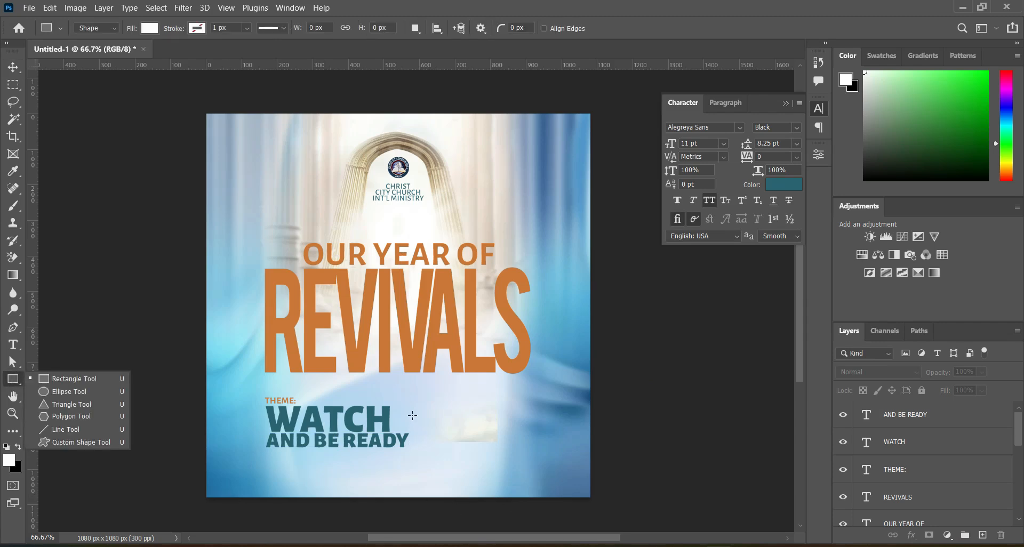
pyautogui.moveTo(414, 407); pyautogui.dragTo(415, 460)
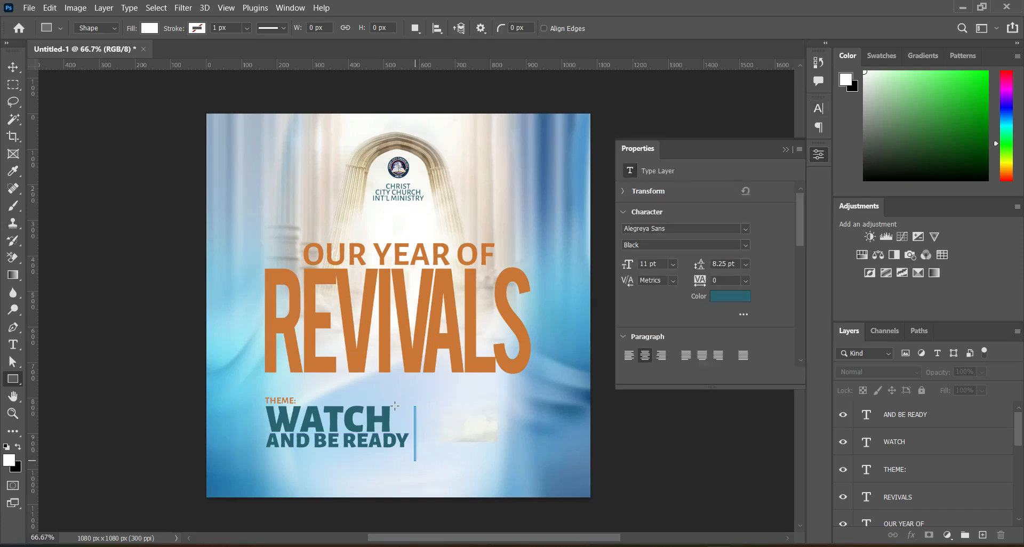
pyautogui.press('v')
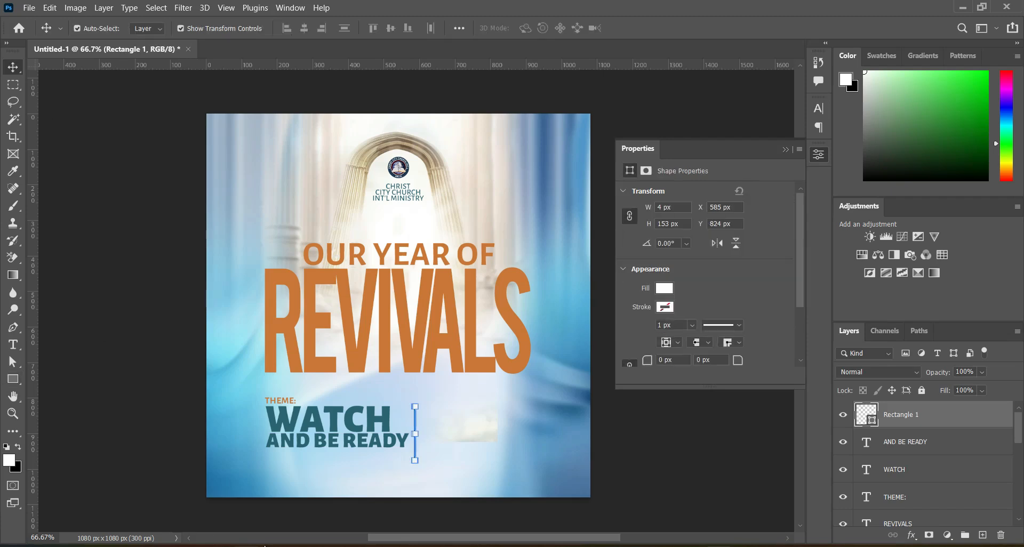
pyautogui.click(664, 291)
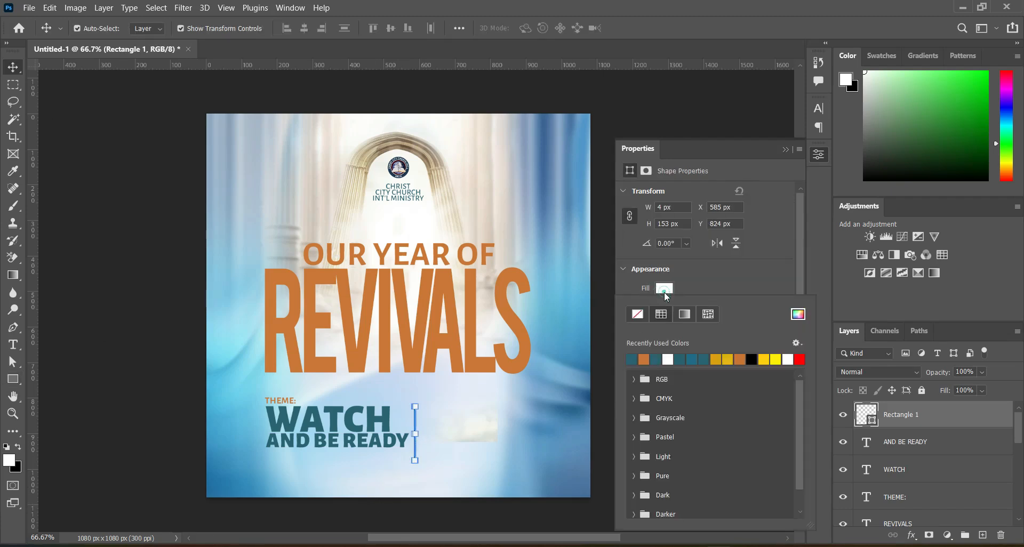
pyautogui.click(630, 360)
pyautogui.click(786, 149)
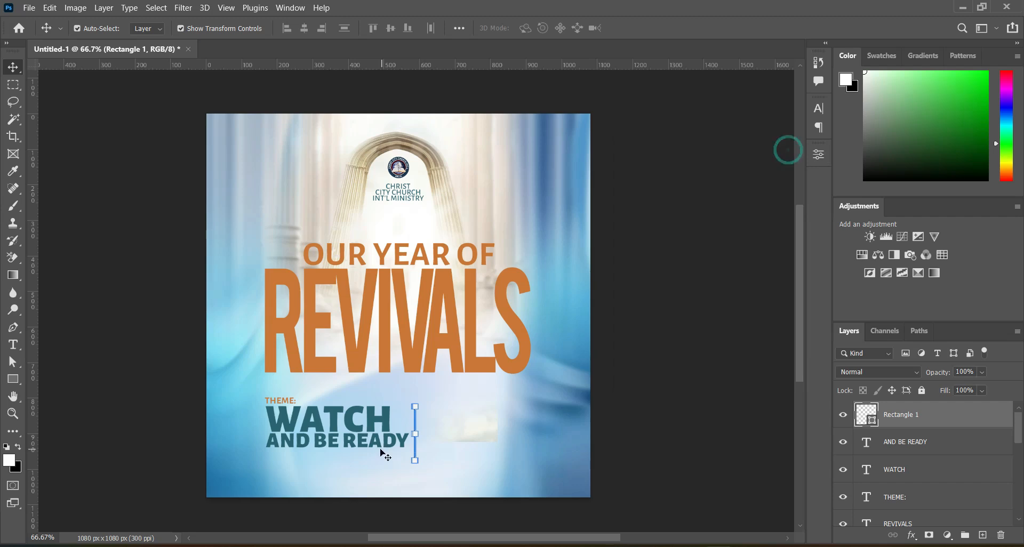
# Scale WATCH and AND BE READY down together to about 81%, keeping their top-left corner under THEME:.
pyautogui.click(357, 430)
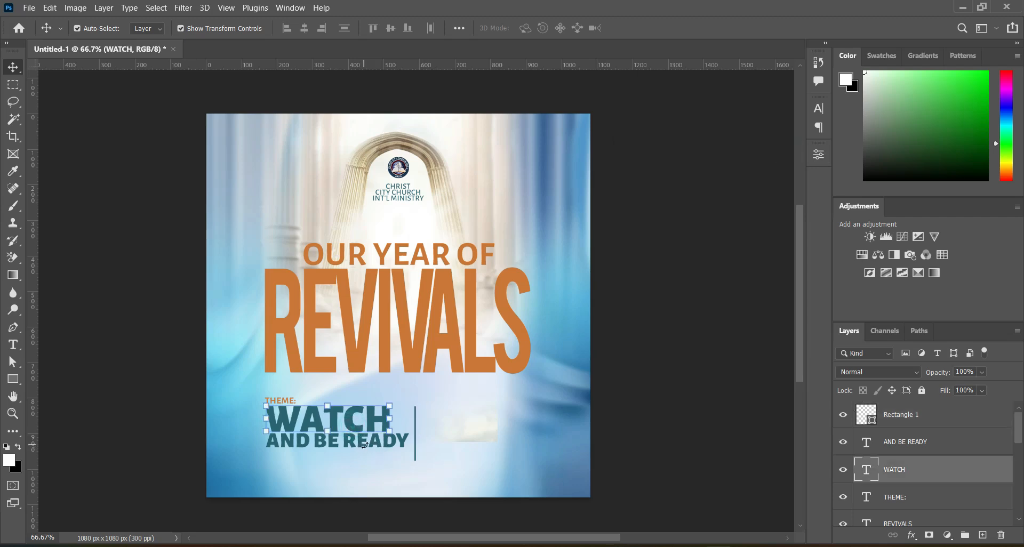
pyautogui.keyDown('ctrl'); pyautogui.click(929, 445); pyautogui.keyUp('ctrl')
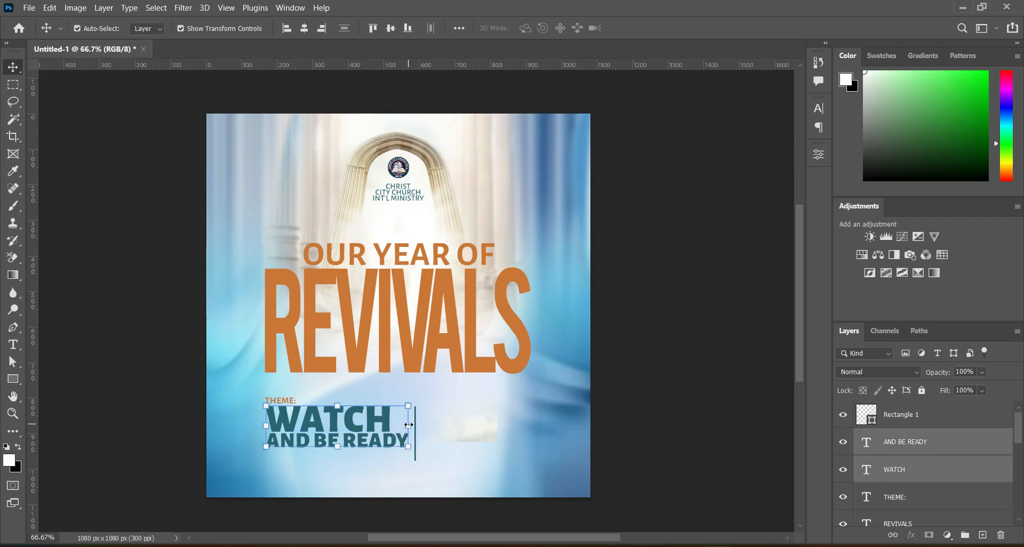
pyautogui.hotkey('ctrl', 't')
pyautogui.moveTo(404, 446); pyautogui.dragTo(378, 446)
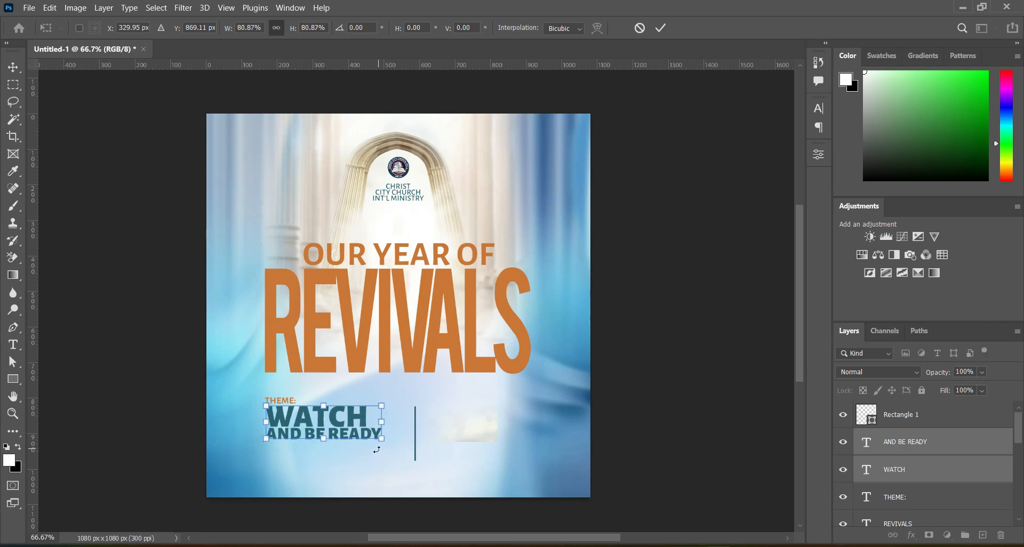
pyautogui.click(667, 358)
# Move the vertical divider line left and slightly up, closer to the reduced theme text.
pyautogui.moveTo(416, 433); pyautogui.dragTo(405, 428)
pyautogui.click(715, 377)
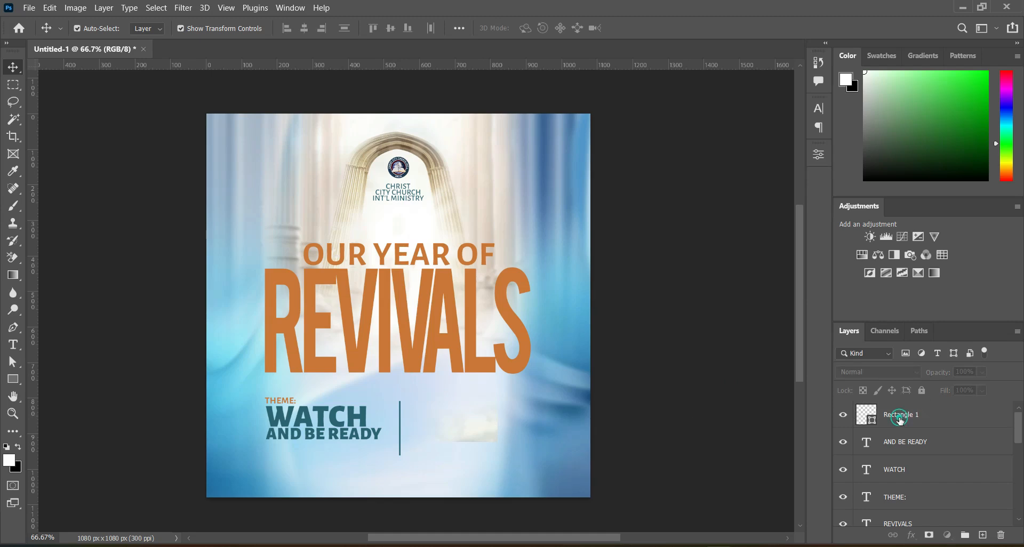
pyautogui.click(900, 423)
pyautogui.click(645, 416)
# Draw a white rectangle about 307 x 67 px to the right of the vertical divider, ending under the S of REVIVALS.
pyautogui.click(13, 379)
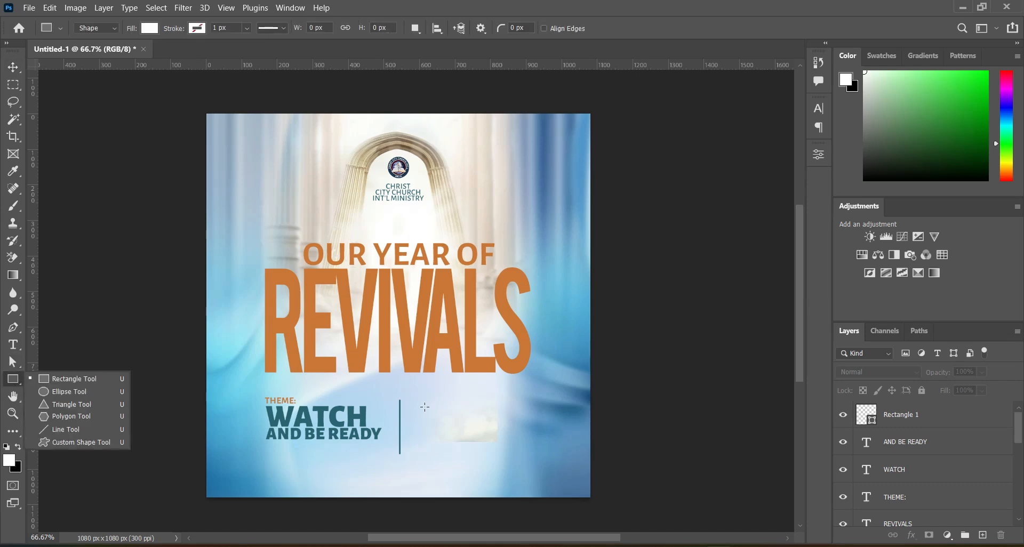
pyautogui.click(420, 401)
pyautogui.moveTo(422, 402); pyautogui.dragTo(530, 425)
pyautogui.press('v')
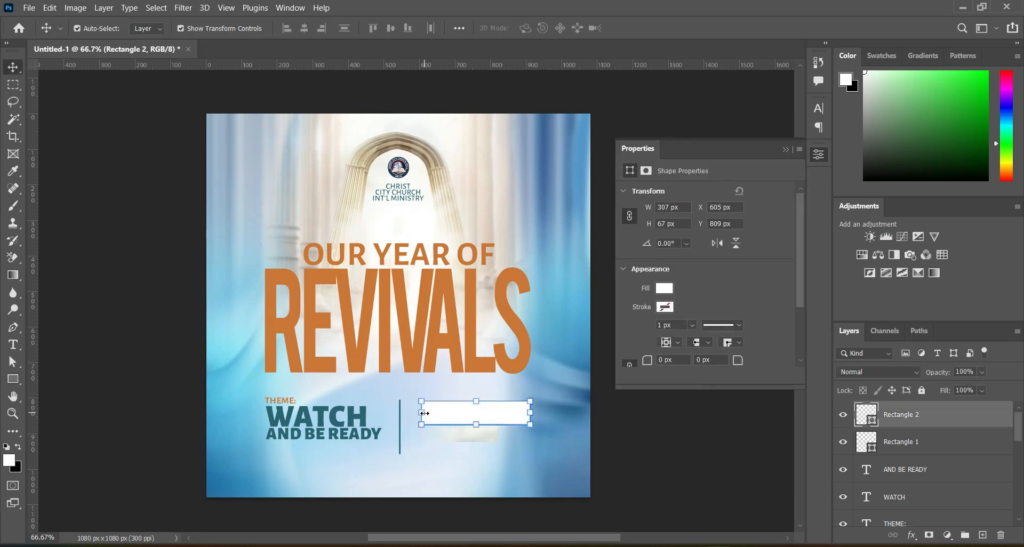
# Widen the white rectangle leftward toward the divider to about 110% of its width, leaving its height as drawn.
pyautogui.click(422, 412)
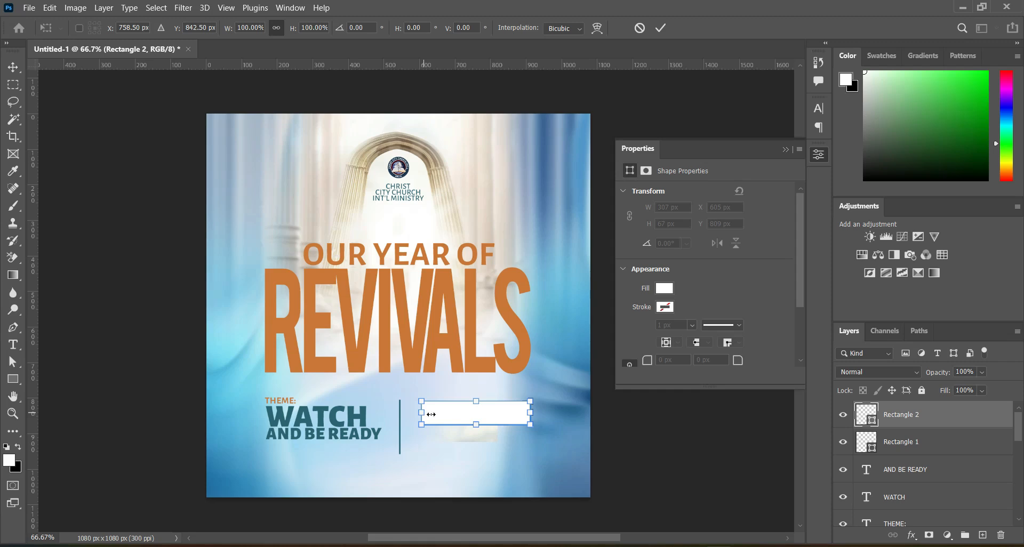
pyautogui.moveTo(422, 411); pyautogui.dragTo(410, 412)
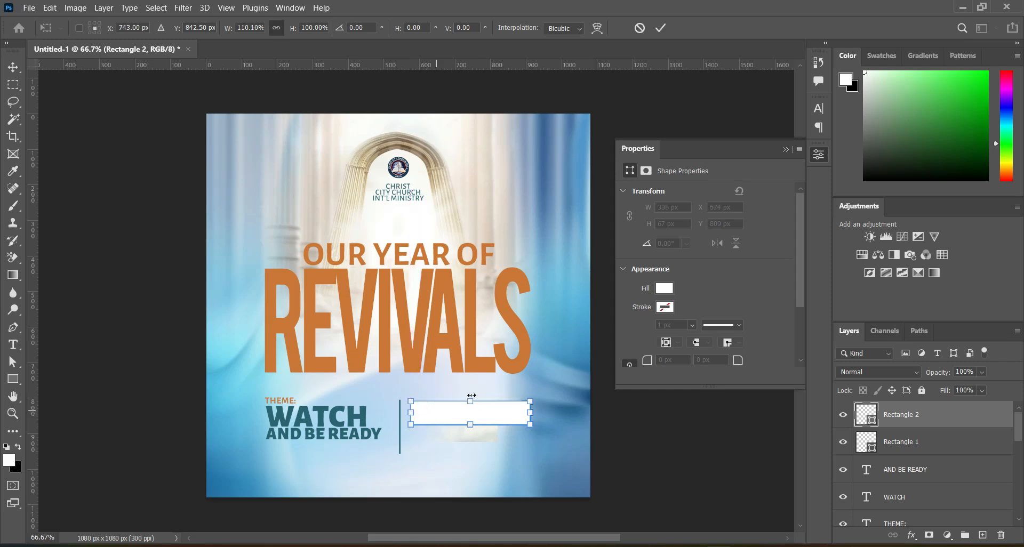
pyautogui.click(662, 28)
pyautogui.click(642, 450)
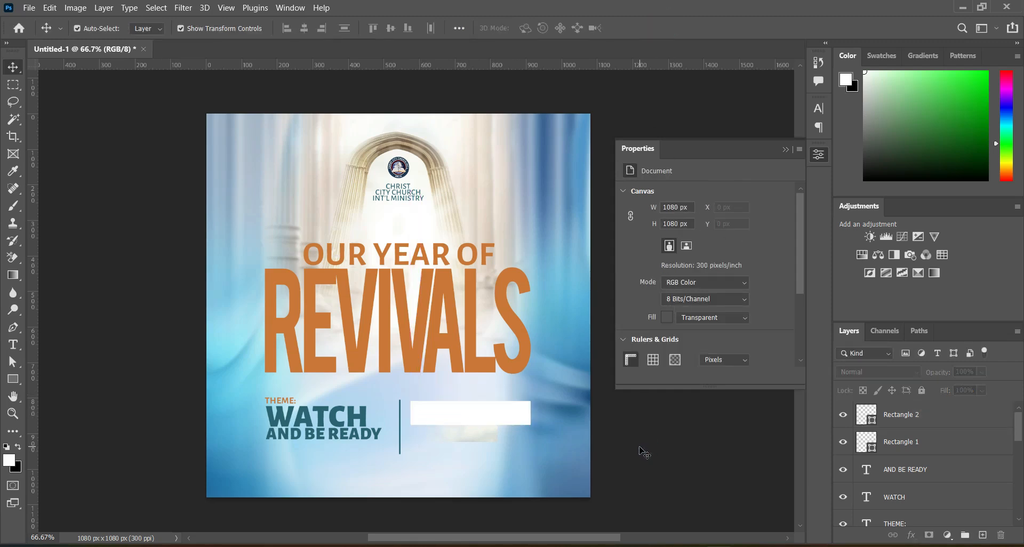
# Scale the REVIVALS title up very slightly to about 100.4% in both width and height.
pyautogui.click(486, 366)
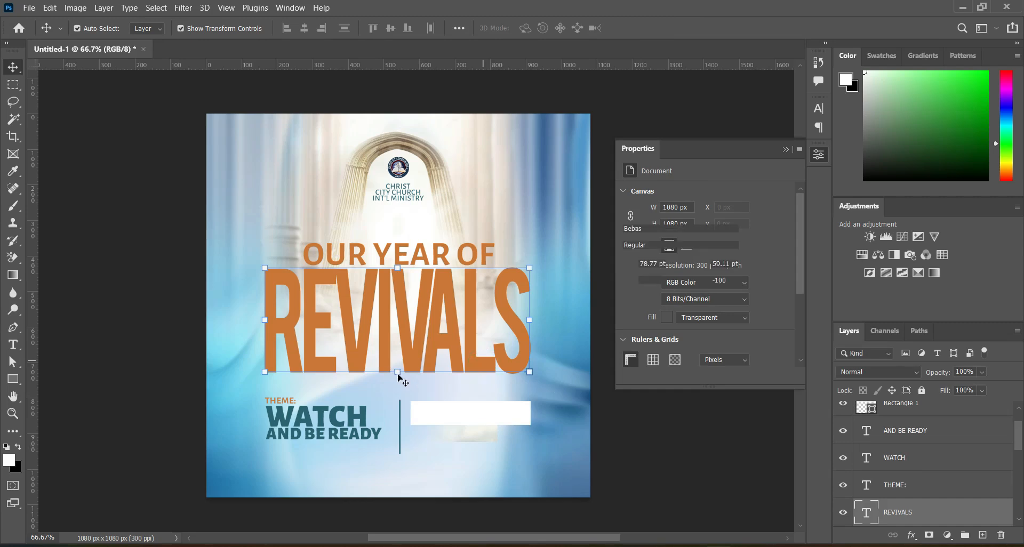
pyautogui.moveTo(397, 372); pyautogui.dragTo(397, 390)
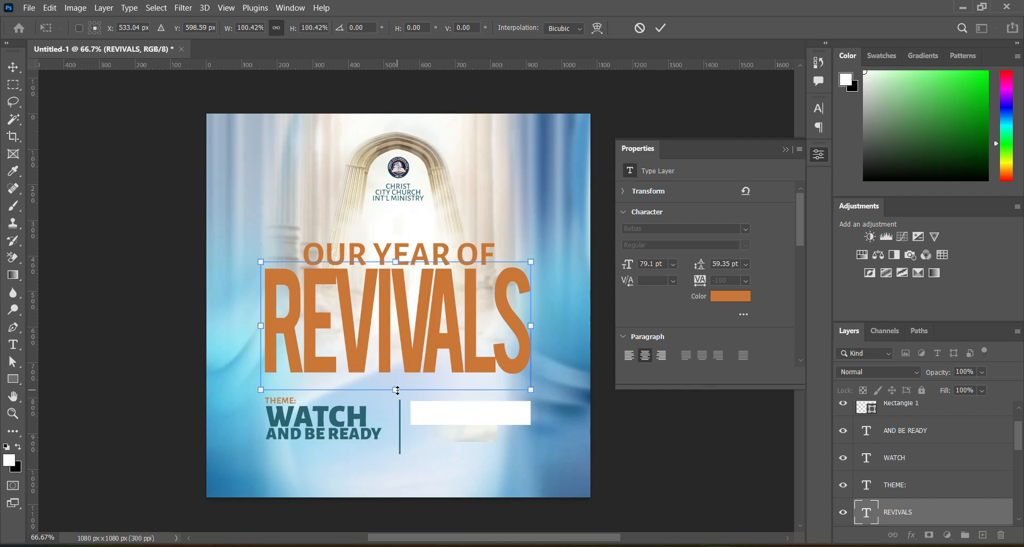
pyautogui.press('Return')
pyautogui.click(643, 456)
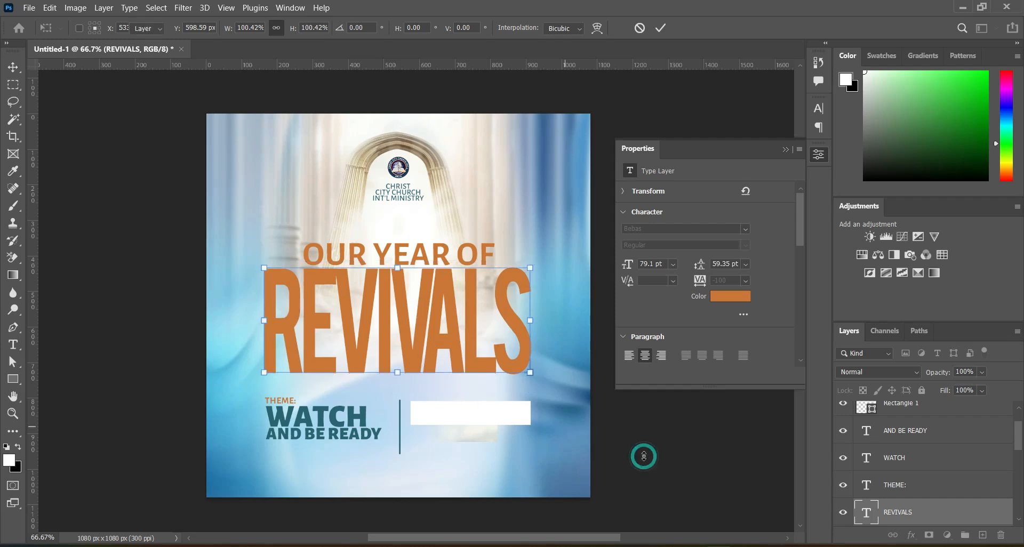
# Move the three theme text lines up about 15 px and raise the vertical divider about 22 px, aligning its top with THEME:.
pyautogui.click(910, 431)
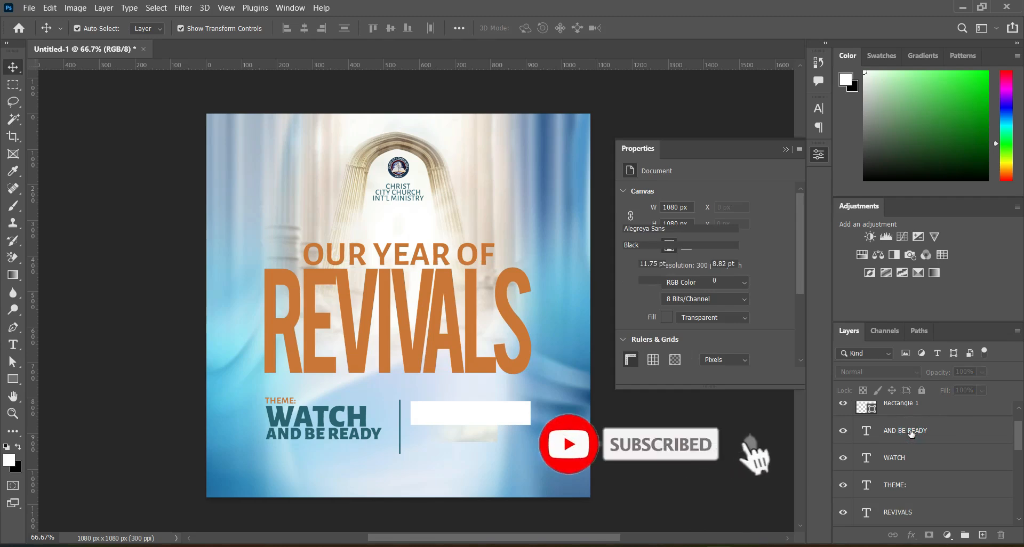
pyautogui.keyDown('shift'); pyautogui.click(900, 485); pyautogui.keyUp('shift')
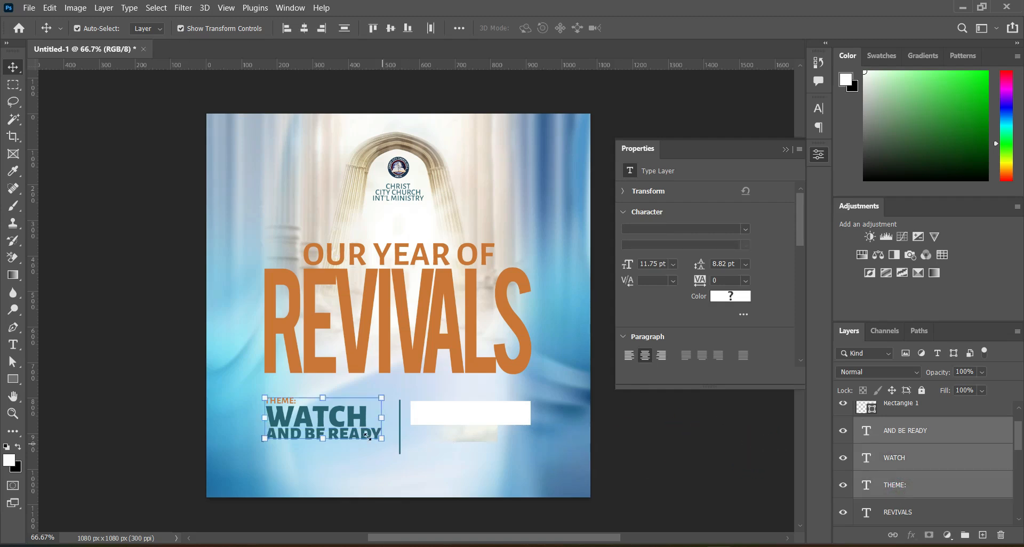
pyautogui.hotkey('ctrl', 't')
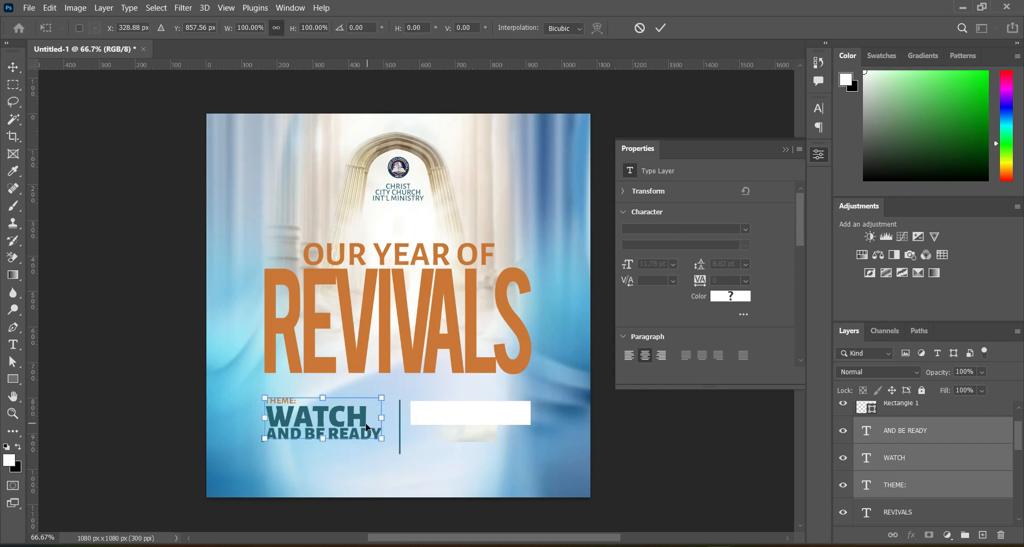
pyautogui.moveTo(352, 424); pyautogui.dragTo(351, 418)
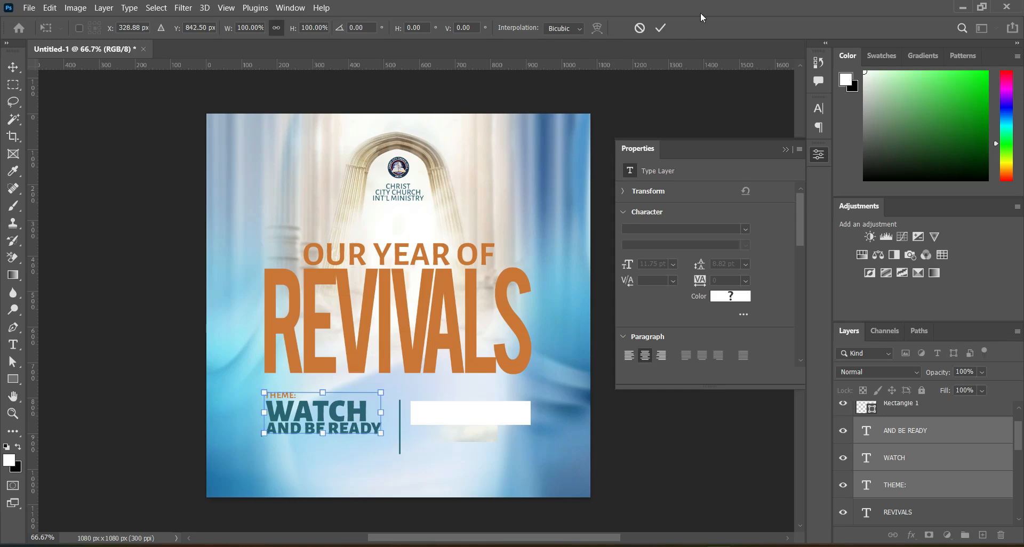
pyautogui.click(661, 29)
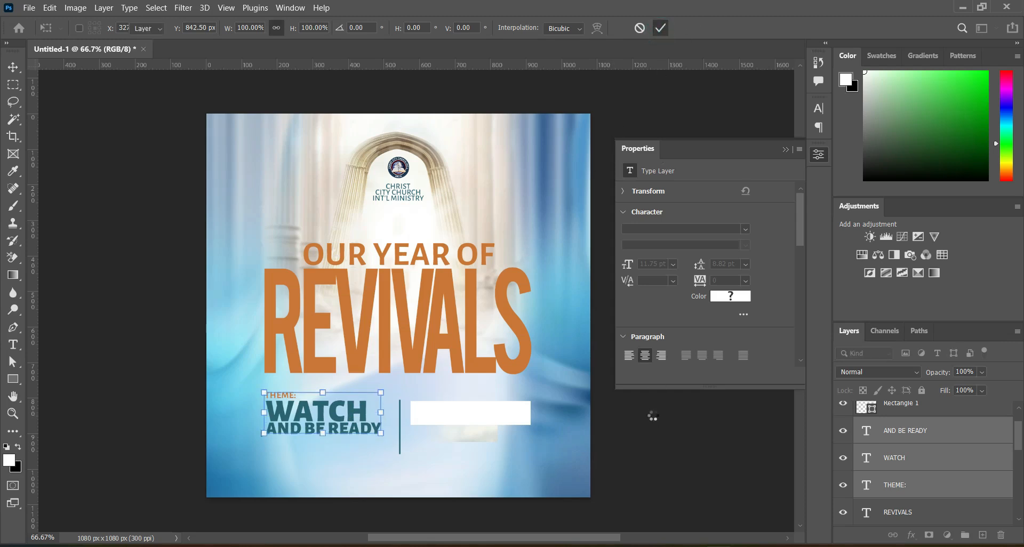
pyautogui.click(401, 427)
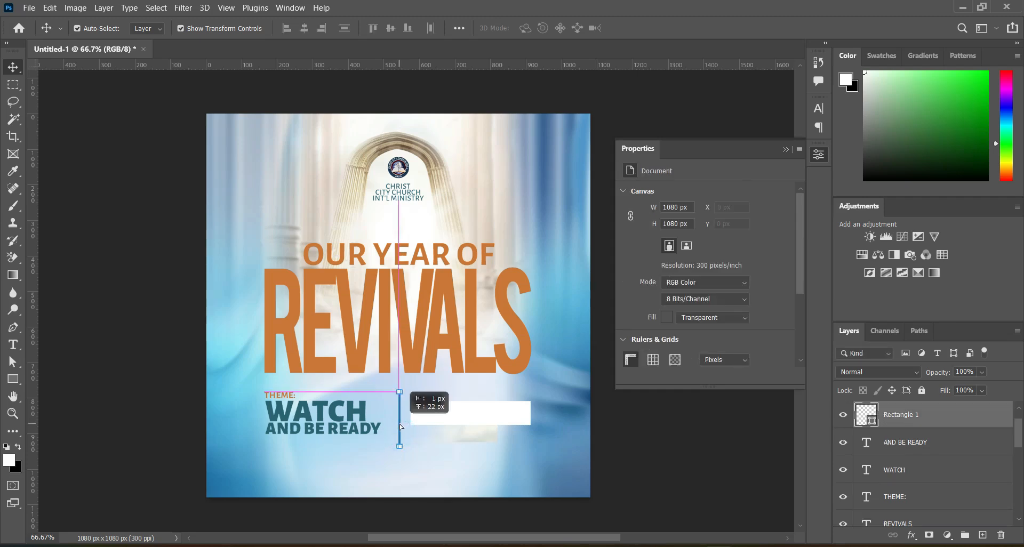
# Change the white rectangle's fill to the recently used dark teal that matches the theme text.
pyautogui.click(469, 418)
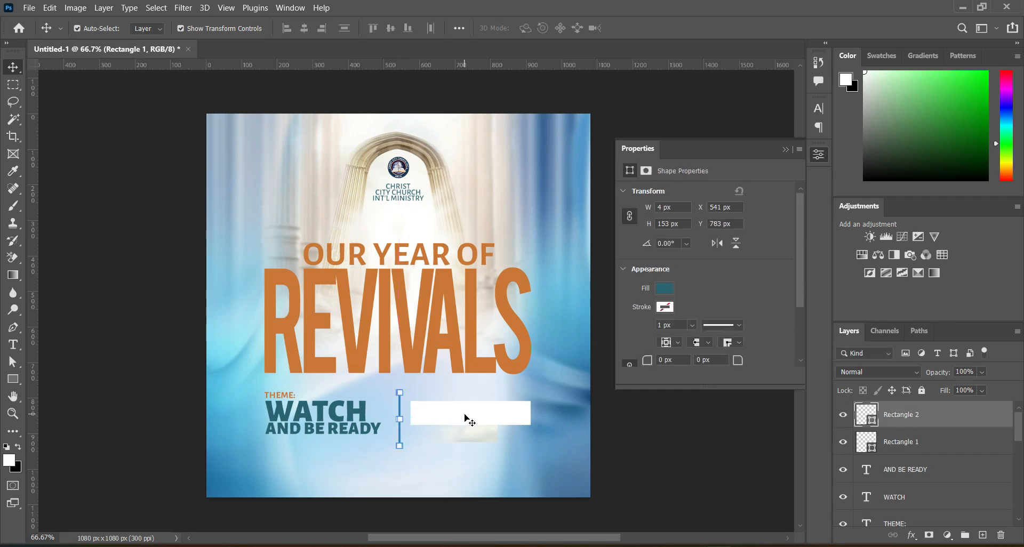
pyautogui.click(660, 427)
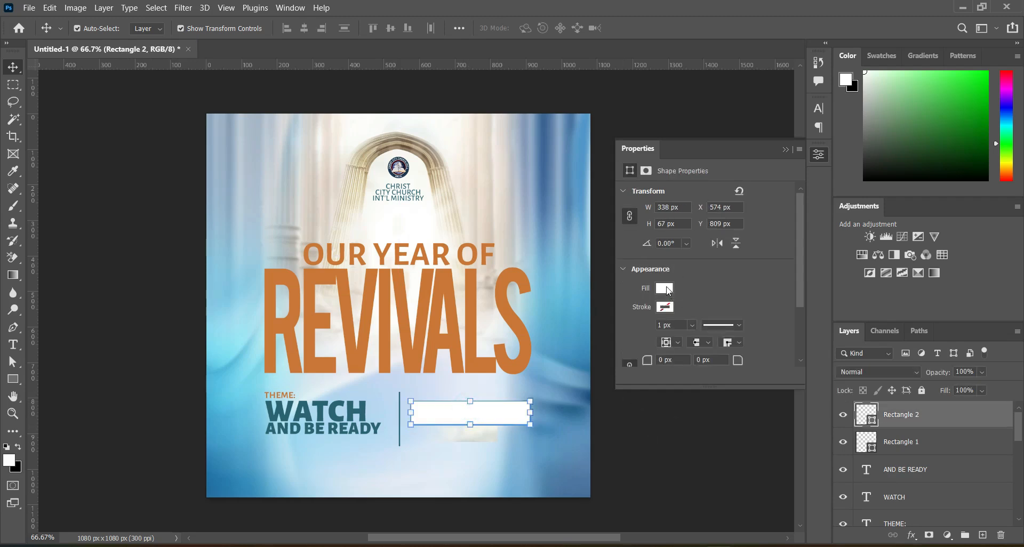
pyautogui.click(664, 288)
pyautogui.click(632, 359)
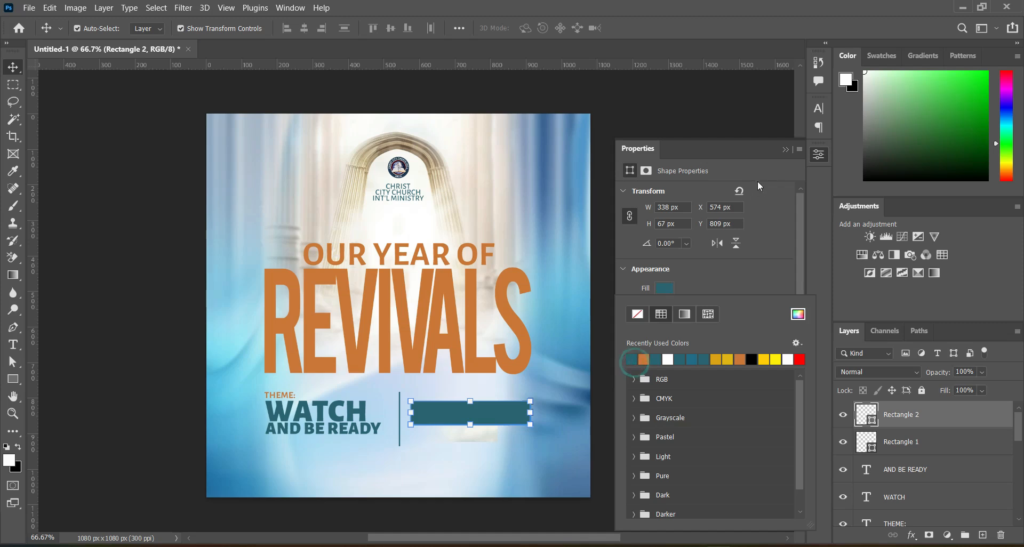
pyautogui.click(789, 147)
pyautogui.click(788, 148)
pyautogui.click(696, 428)
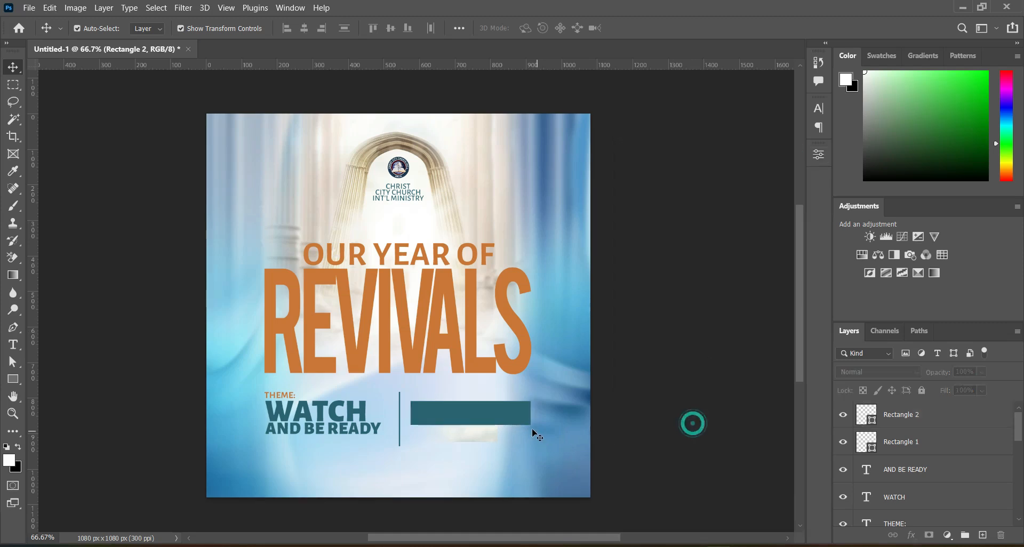
# Reduce the teal rectangle's height to about 85% from its bottom edge, keeping its width.
pyautogui.click(480, 413)
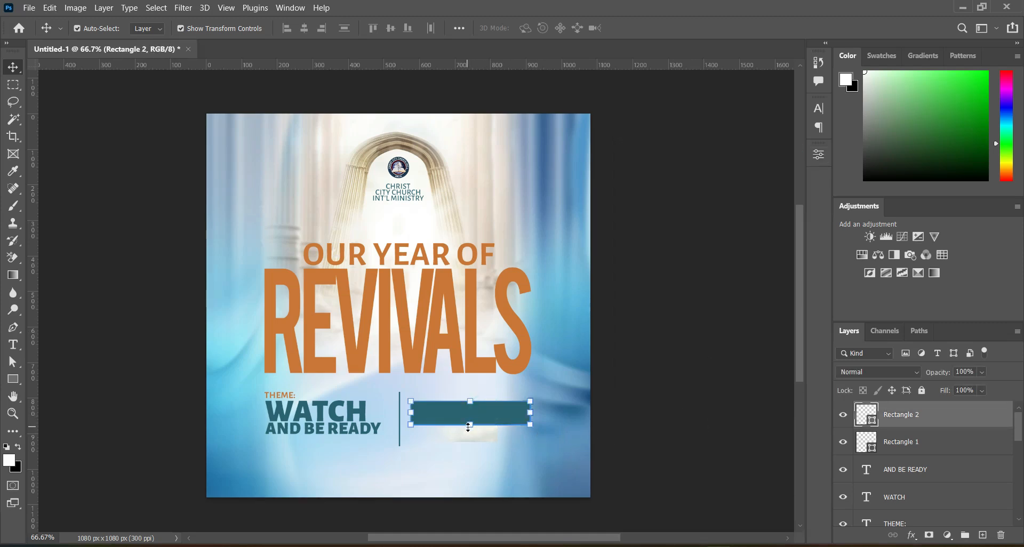
pyautogui.moveTo(470, 426); pyautogui.dragTo(470, 421)
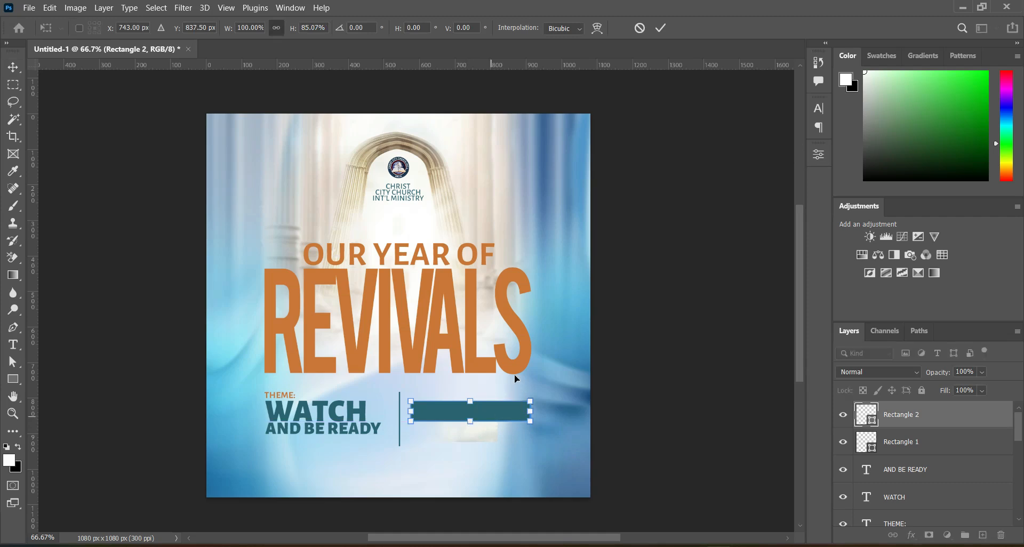
pyautogui.click(661, 28)
# Duplicate the teal rectangle and place the copy directly below the original, leaving a narrow gap between the two bars.
pyautogui.scroll(2, 461, 458)
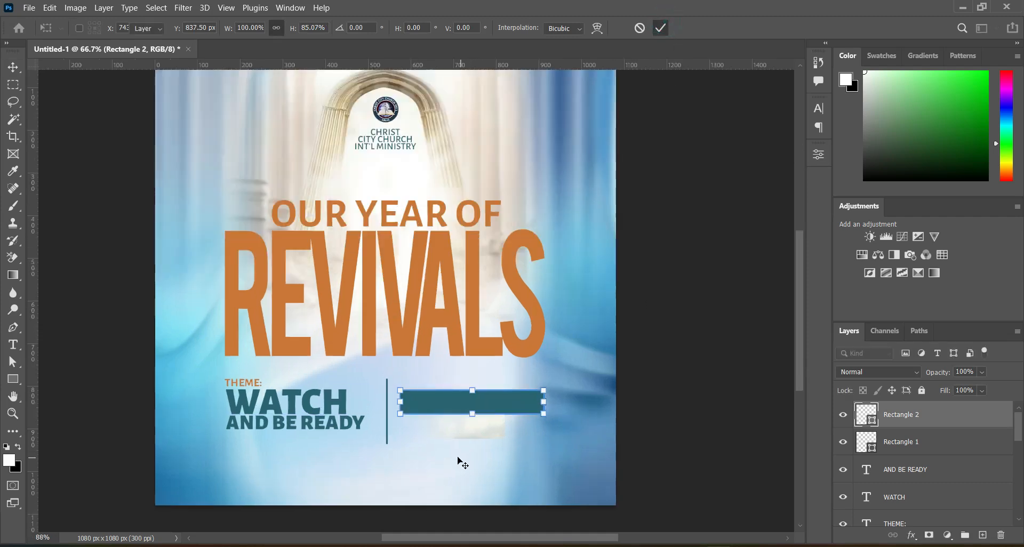
pyautogui.click(456, 397)
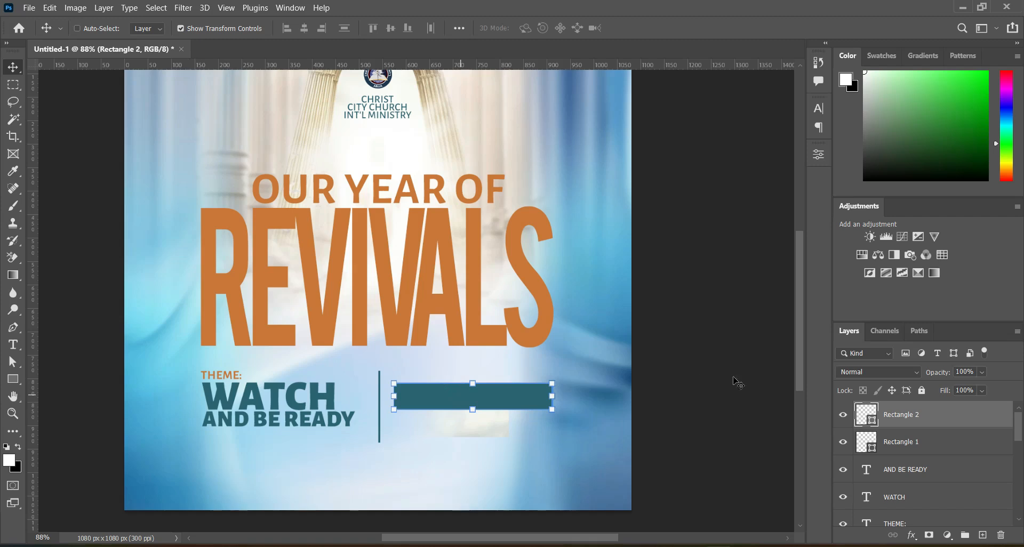
pyautogui.moveTo(956, 419); pyautogui.dragTo(984, 533)
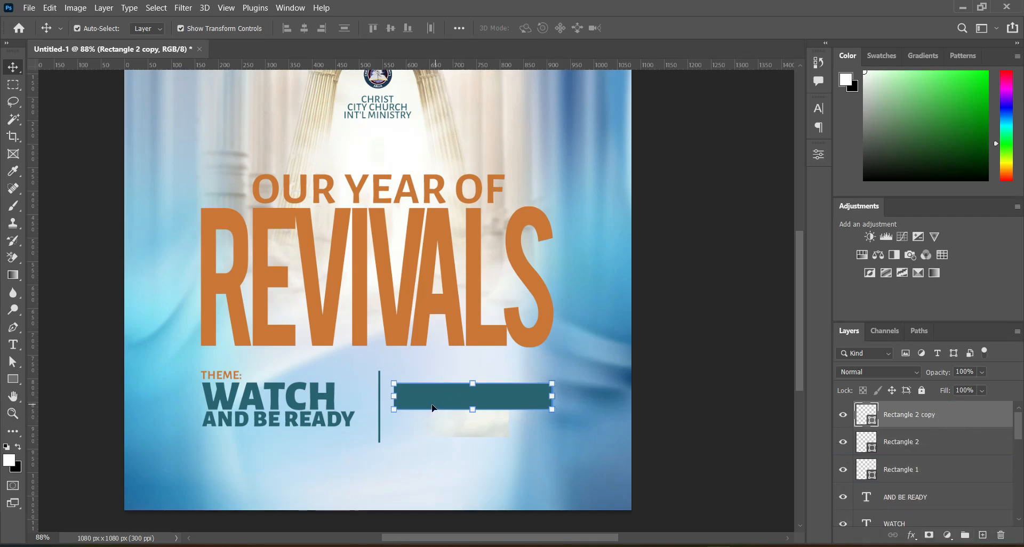
pyautogui.moveTo(435, 397); pyautogui.dragTo(435, 426)
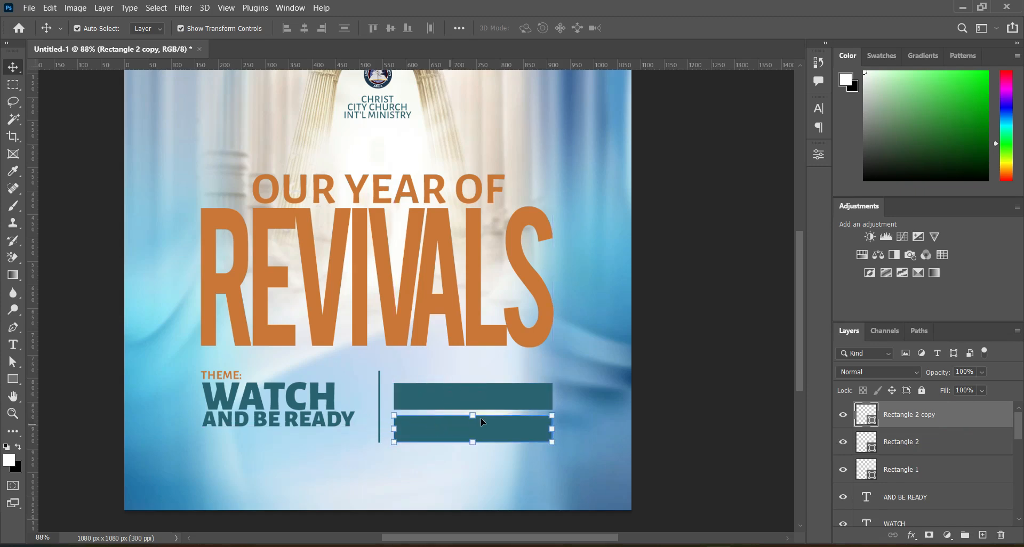
pyautogui.click(682, 348)
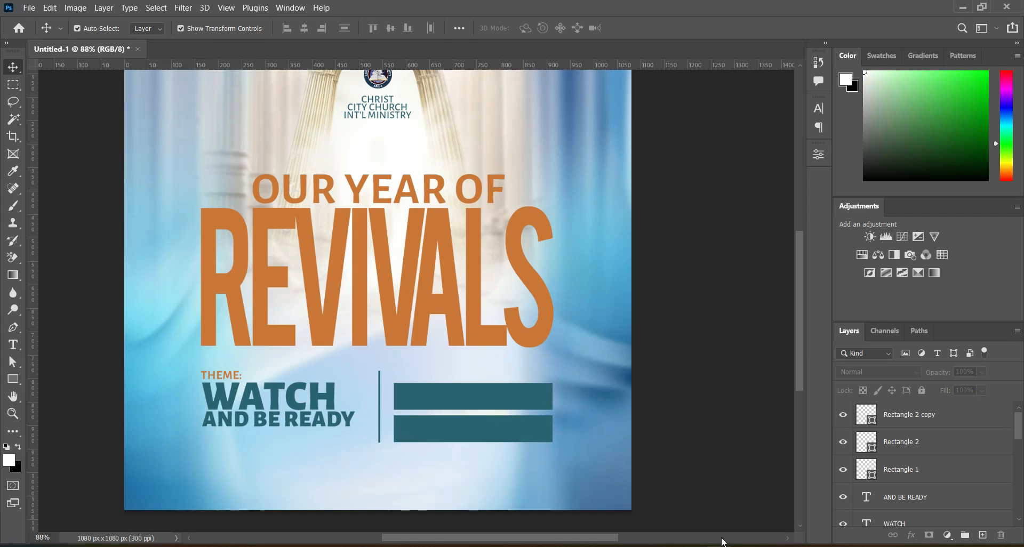
# Switch to doc.txt in Notepad and copy the line "12 JANUARY, 2025".
pyautogui.hotkey('alt', 'Tab')
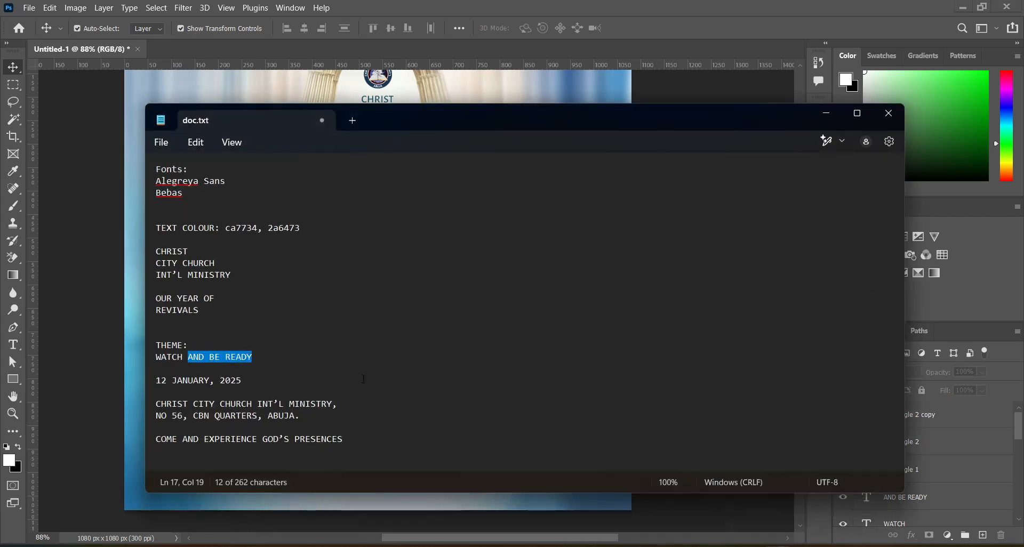
pyautogui.click(302, 373)
pyautogui.moveTo(157, 380); pyautogui.dragTo(247, 386)
pyautogui.hotkey('ctrl', 'c')
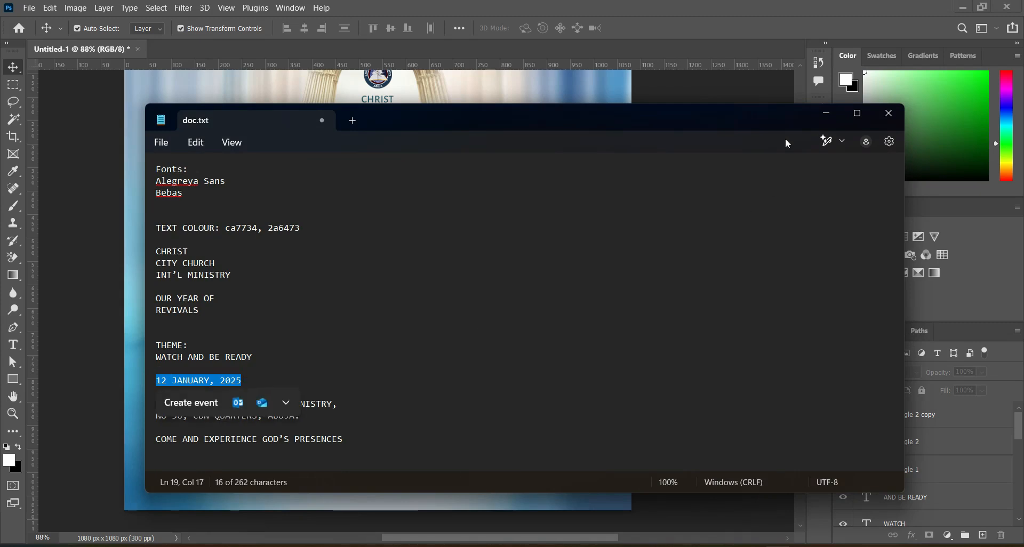
# Switch back to Photoshop and add "12 JANUARY, 2025" as white Alegreya Sans text below the theme, styled Bold.
pyautogui.hotkey('alt', 'Tab')
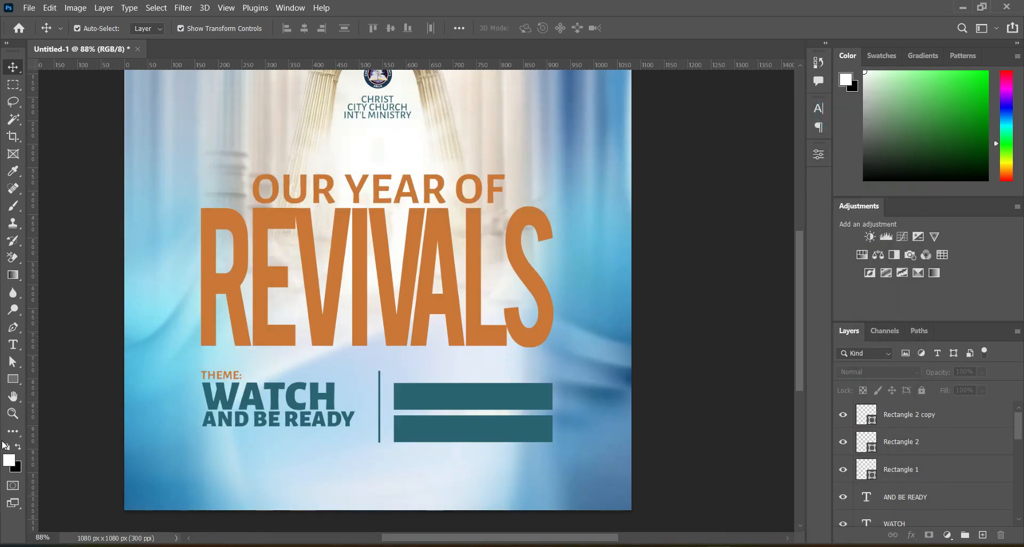
pyautogui.click(14, 344)
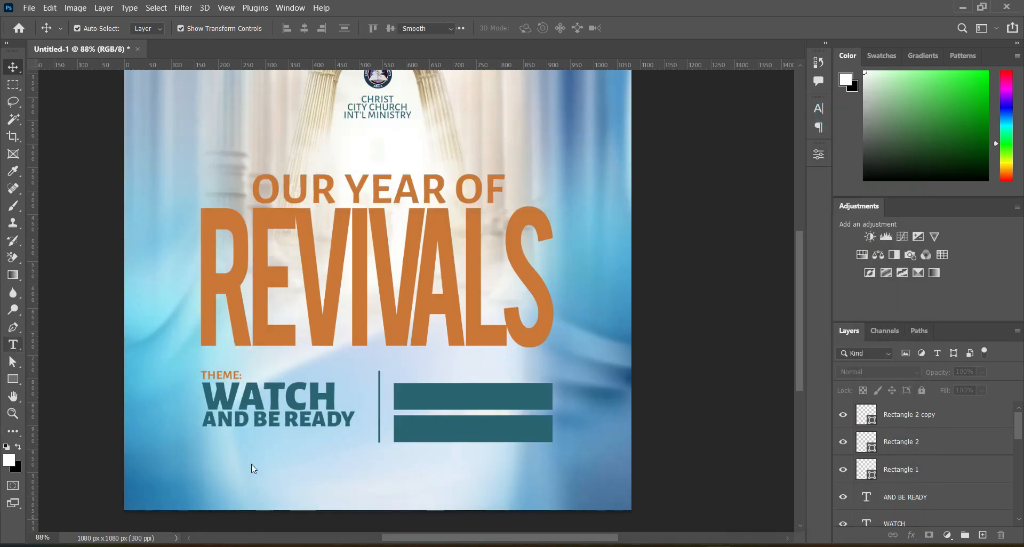
pyautogui.click(340, 469)
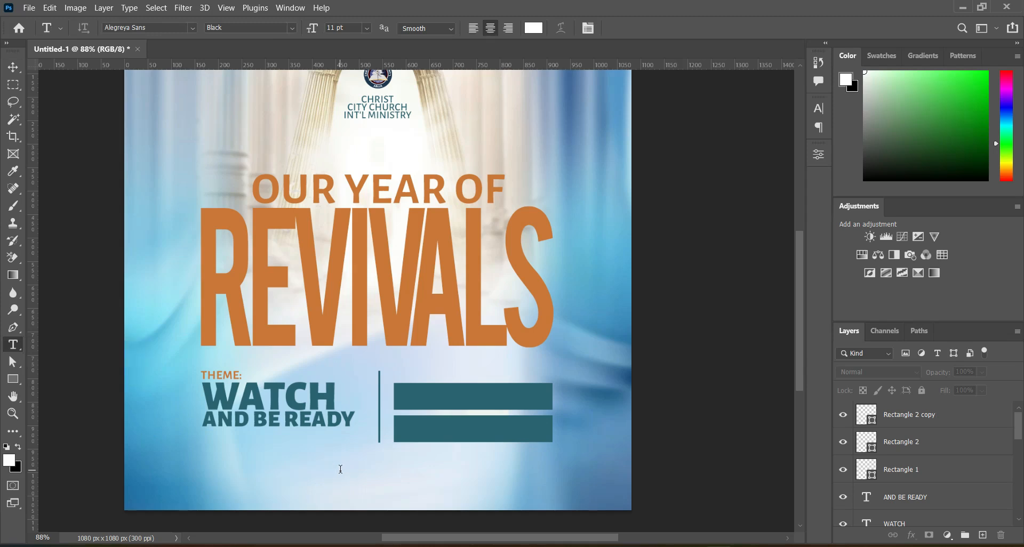
pyautogui.hotkey('ctrl', 'v')
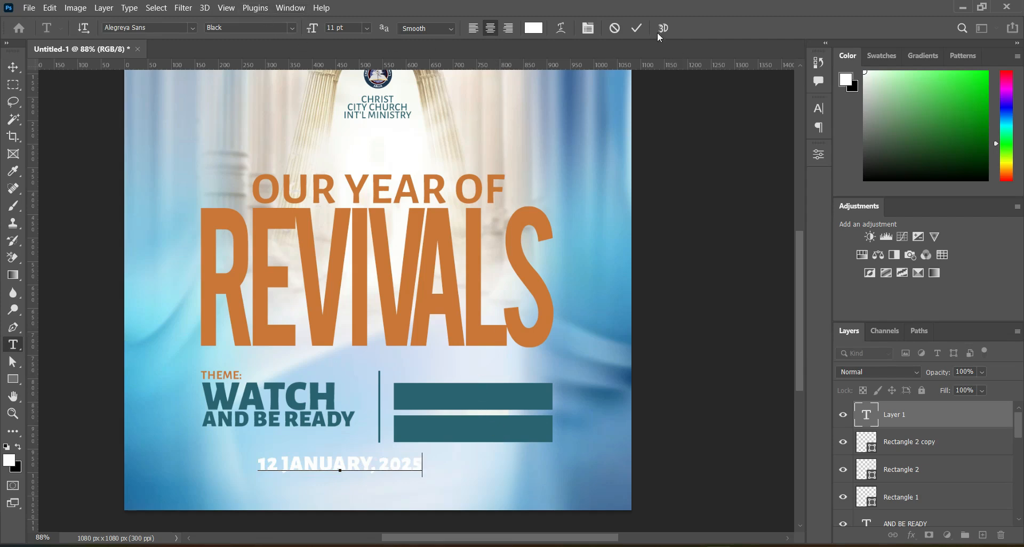
pyautogui.click(637, 28)
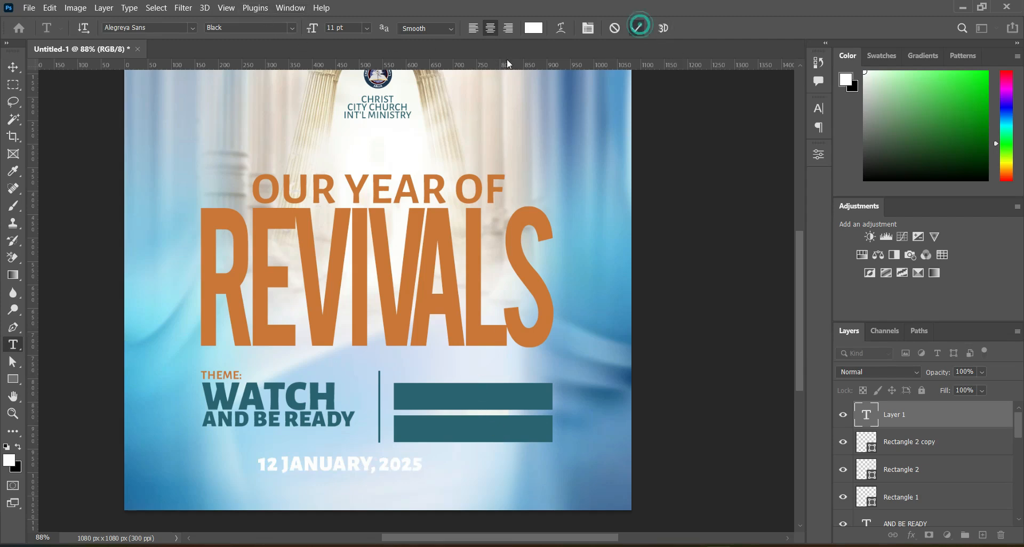
pyautogui.click(289, 28)
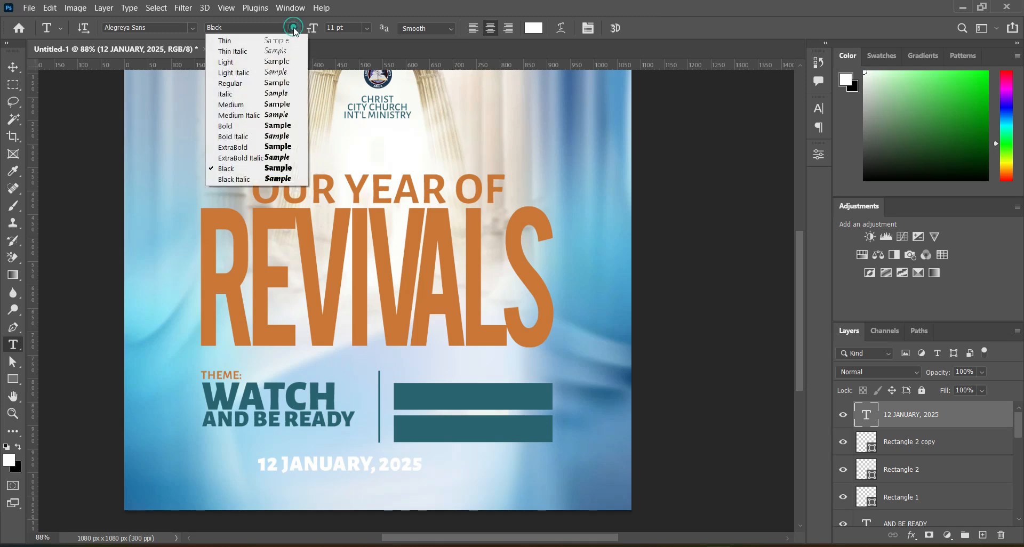
pyautogui.click(244, 125)
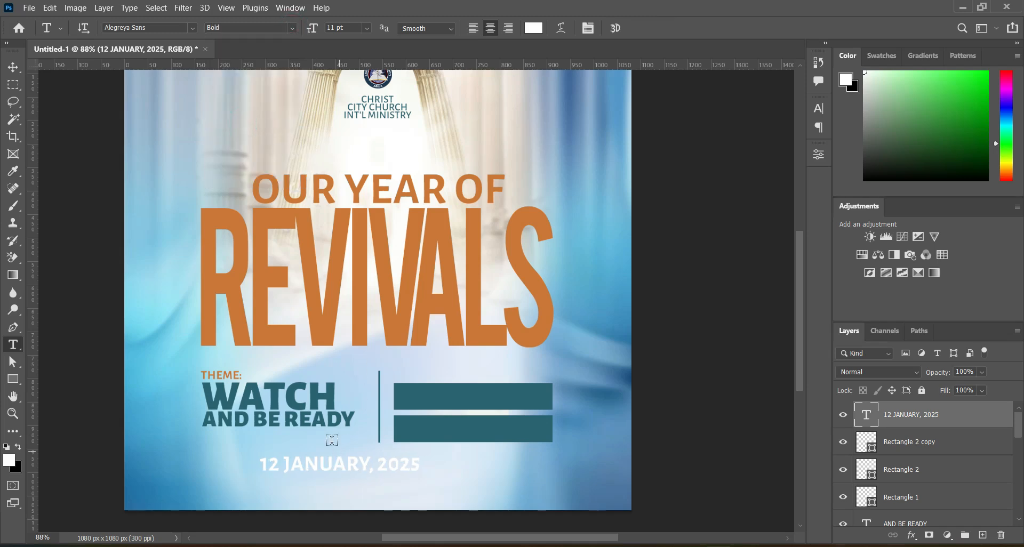
# Move the date text onto the upper teal bar, center it there and scale it down to about 72%.
pyautogui.click(13, 68)
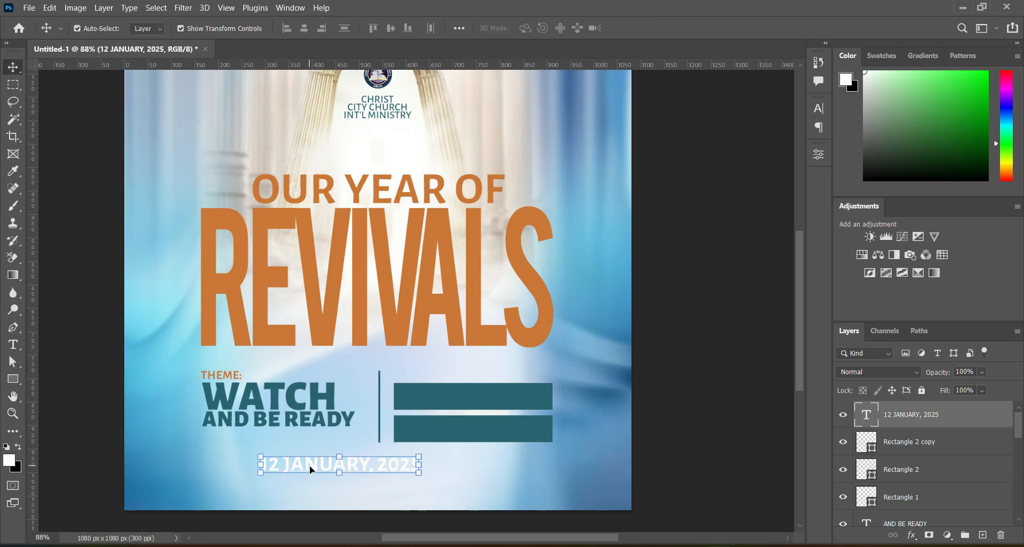
pyautogui.moveTo(311, 464); pyautogui.dragTo(436, 420)
pyautogui.moveTo(444, 401); pyautogui.dragTo(459, 396)
pyautogui.moveTo(572, 398); pyautogui.dragTo(494, 396)
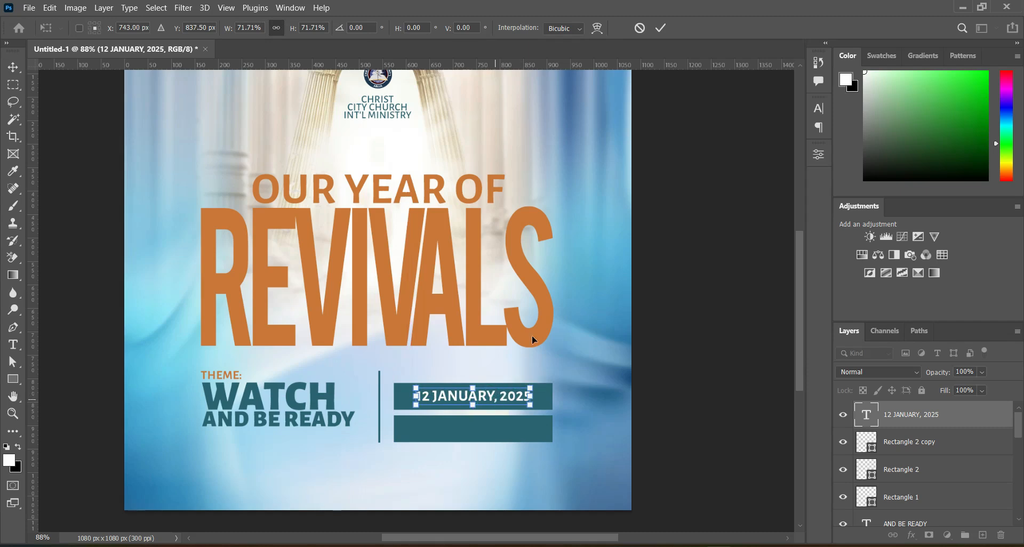
pyautogui.click(661, 27)
pyautogui.click(679, 290)
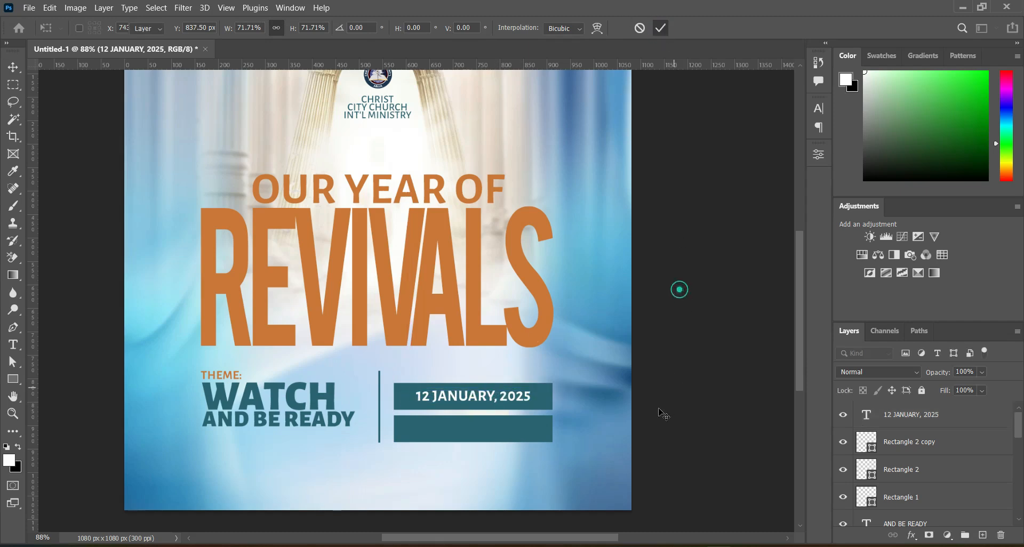
# Duplicate the date text onto the lower teal bar and scale the copy to about 81%, keeping its left edge in place.
pyautogui.click(448, 399)
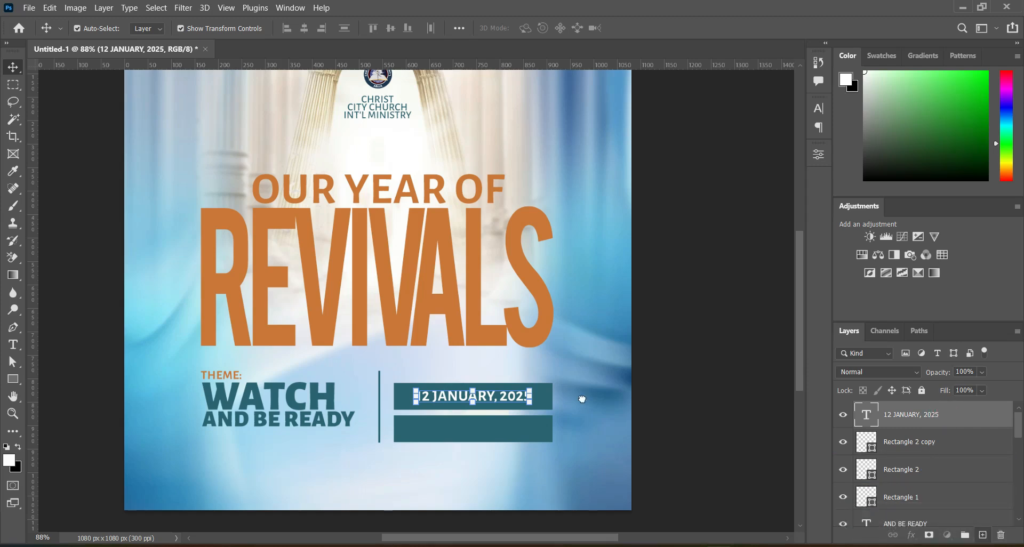
pyautogui.hotkey('ctrl', 'j')
pyautogui.moveTo(481, 396); pyautogui.dragTo(481, 427)
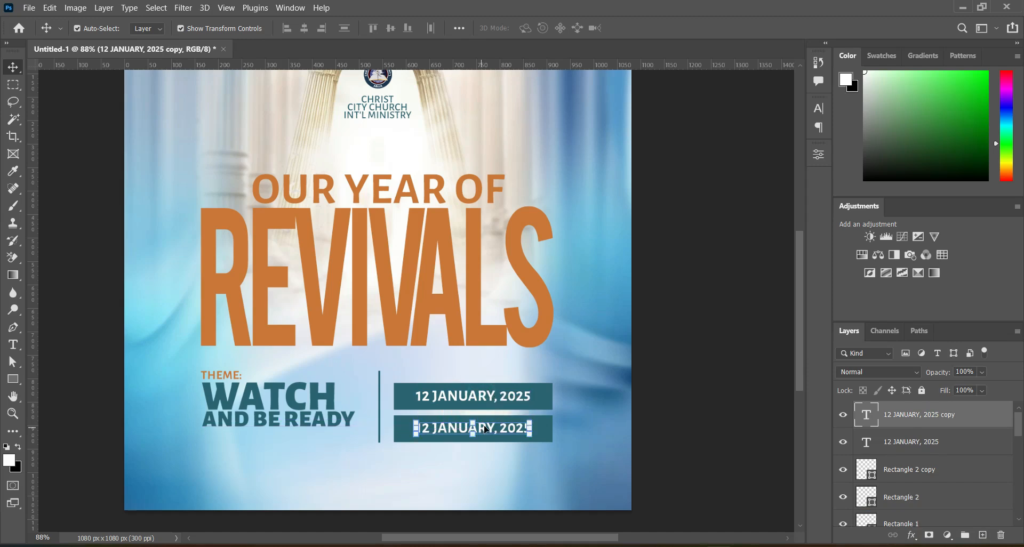
pyautogui.moveTo(523, 427); pyautogui.dragTo(514, 428)
pyautogui.press('Return')
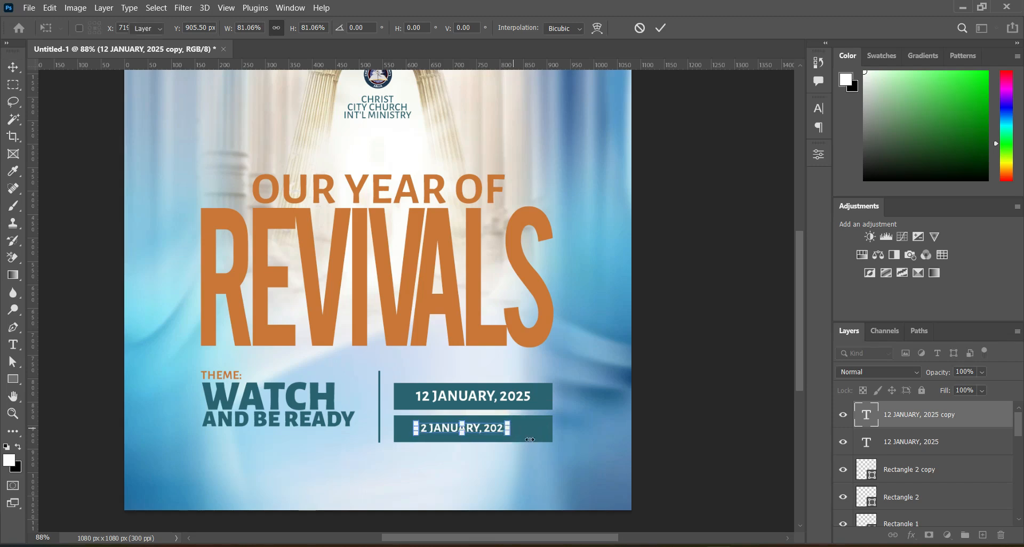
# Switch to doc.txt in Notepad, copy the church name and address lines, and return to Photoshop.
pyautogui.hotkey('alt', 'Tab')
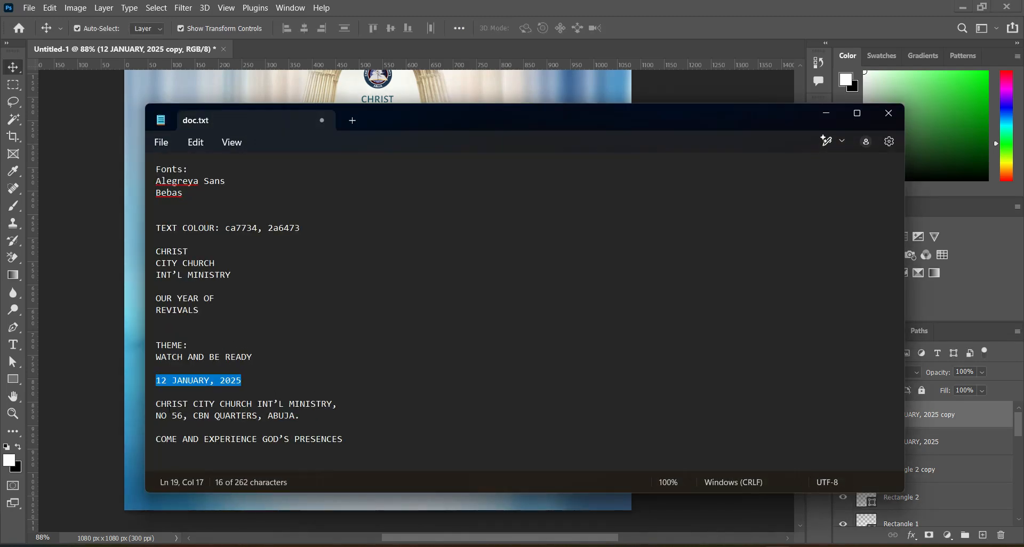
pyautogui.moveTo(156, 404); pyautogui.dragTo(299, 417)
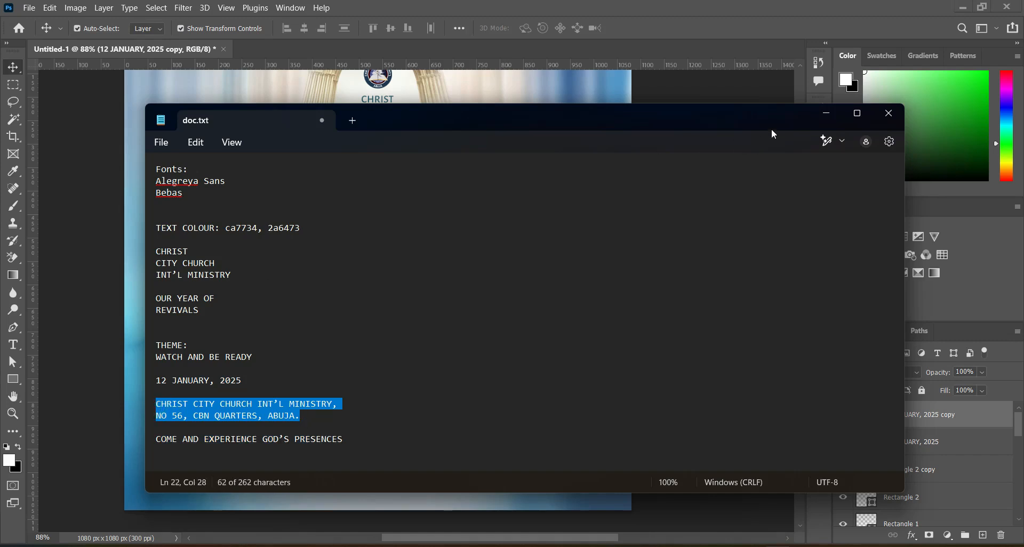
pyautogui.click(826, 113)
# Replace the date copy on the lower teal bar with the copied church name and address, and left-align the text.
pyautogui.click(13, 344)
pyautogui.click(469, 425)
pyautogui.hotkey('ctrl', 'a')
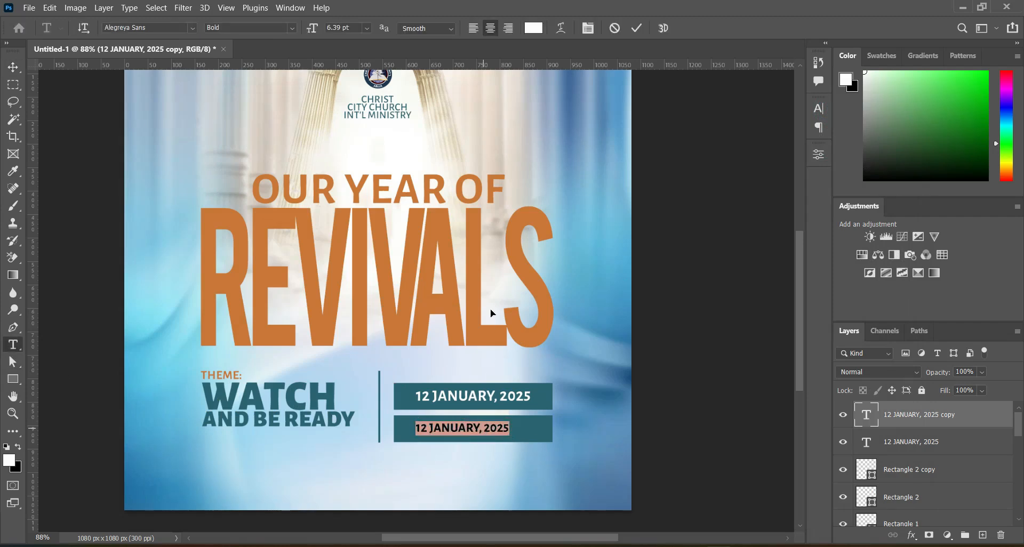
pyautogui.write("CHRIST CITY CHURCH INT'L MINISTRY. NO 56, CBN QUARTERS, ABUJA.")
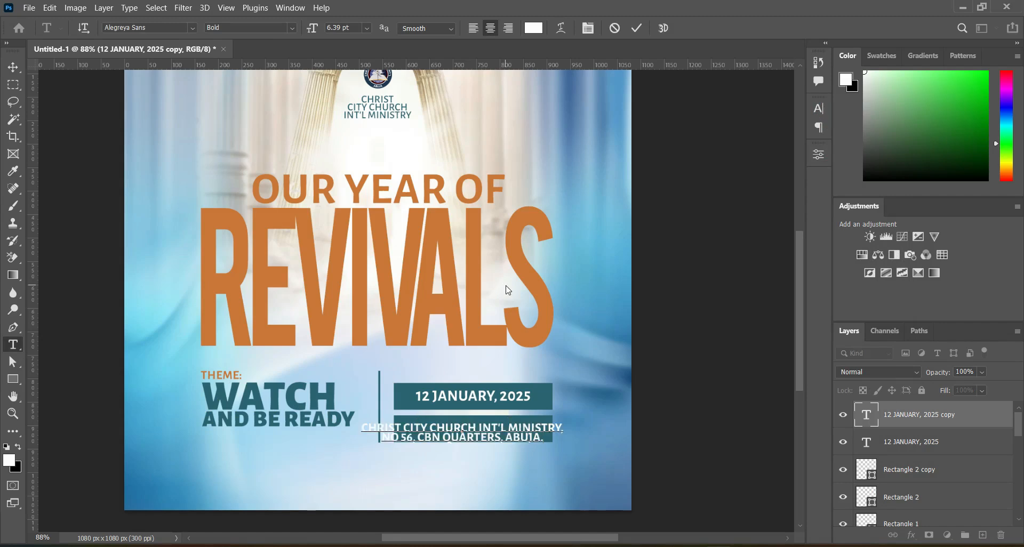
pyautogui.click(639, 29)
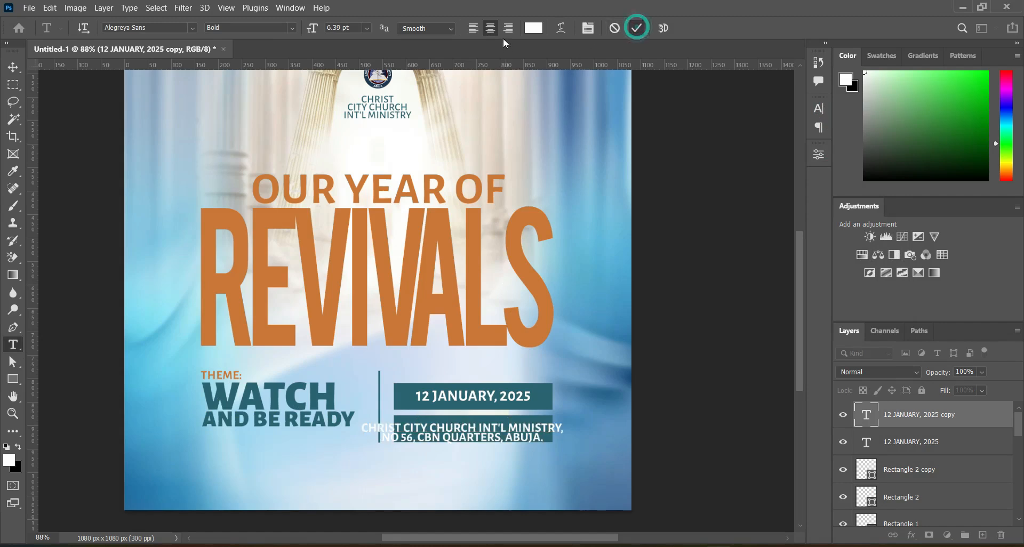
pyautogui.click(473, 29)
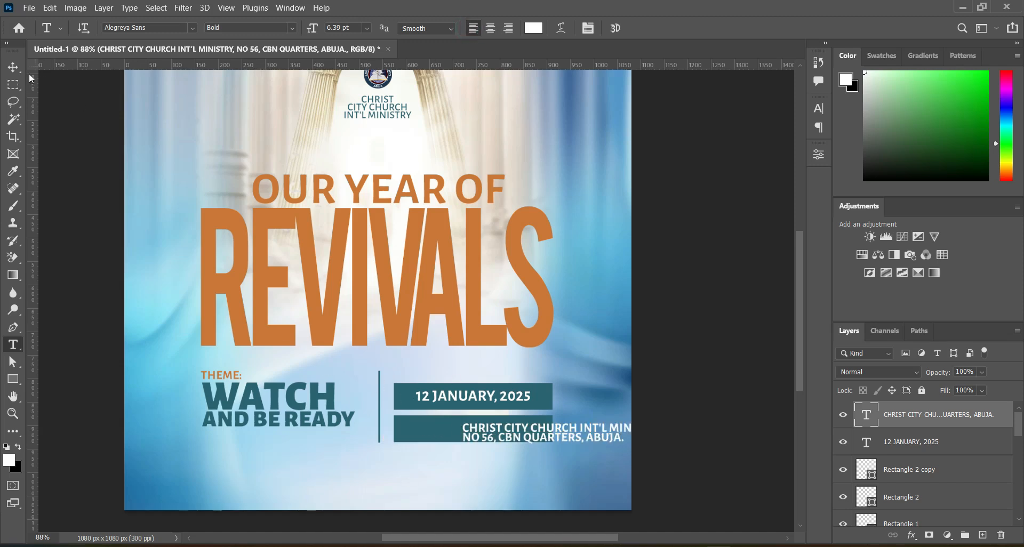
# Move the church address text onto the lower teal bar and scale it down to about 68% so it fits inside.
pyautogui.click(14, 67)
pyautogui.moveTo(517, 440); pyautogui.dragTo(458, 438)
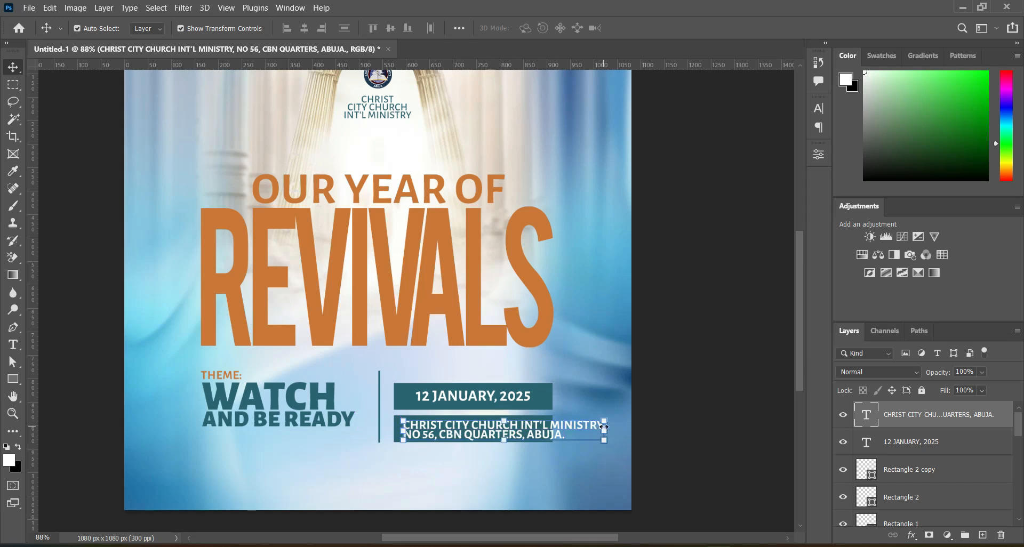
pyautogui.click(604, 426)
pyautogui.moveTo(547, 431)
pyautogui.mouseDown()
pyautogui.moveTo(557, 430)
pyautogui.moveTo(543, 428)
pyautogui.mouseUp()
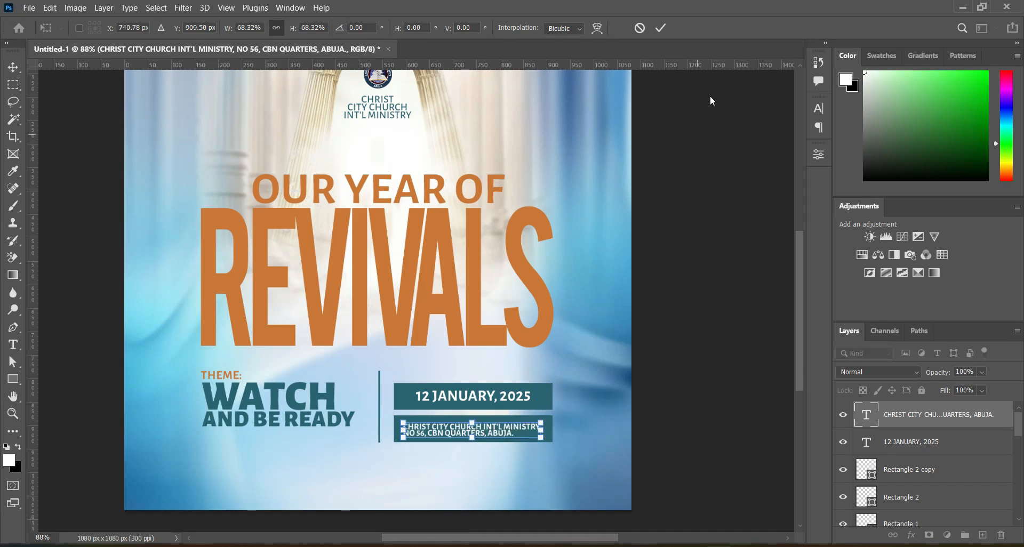
pyautogui.click(660, 29)
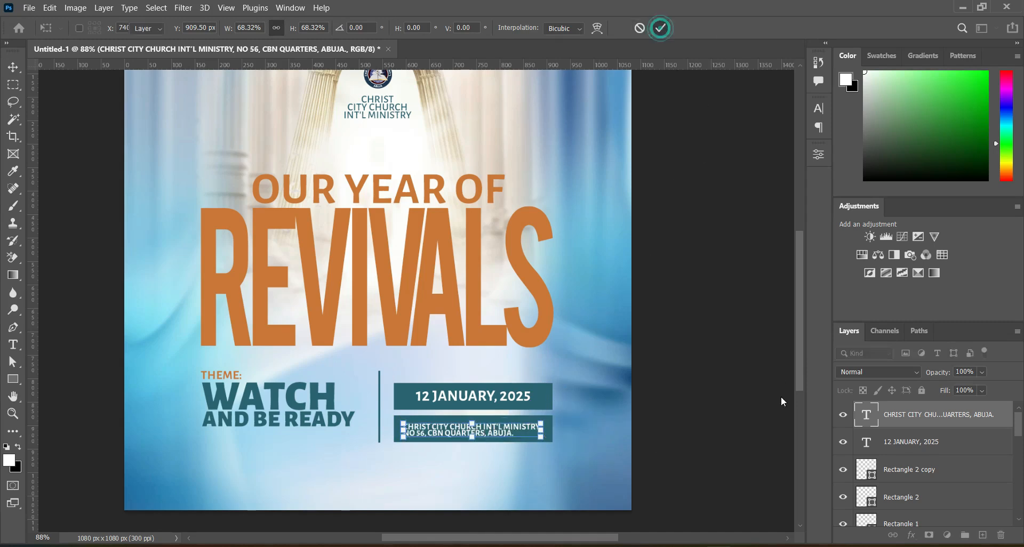
# Center the church address text horizontally and vertically on the lower teal bar.
pyautogui.keyDown('ctrl'); pyautogui.click(912, 446); pyautogui.keyUp('ctrl')
pyautogui.keyDown('ctrl'); pyautogui.click(910, 449); pyautogui.keyUp('ctrl')
pyautogui.keyDown('ctrl'); pyautogui.click(911, 477); pyautogui.keyUp('ctrl')
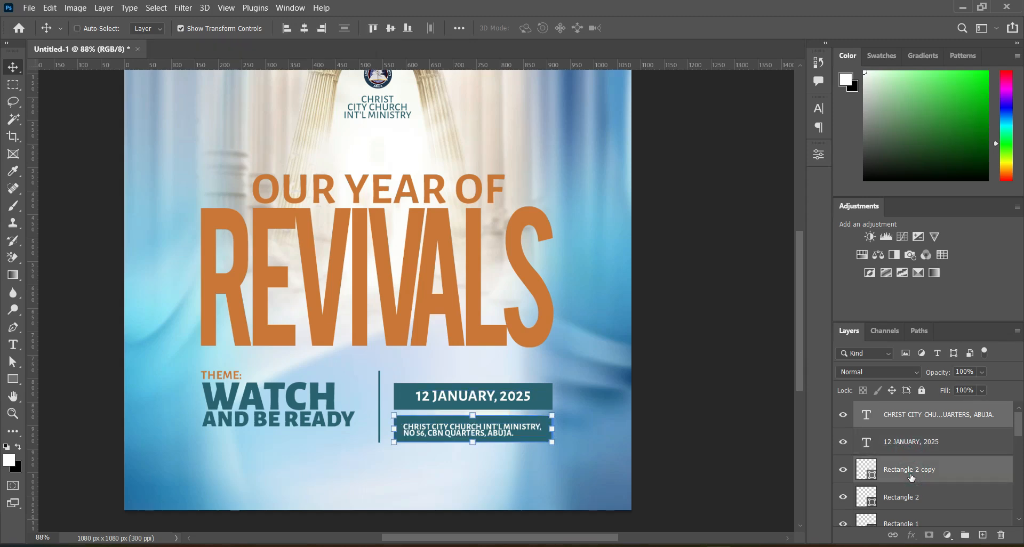
pyautogui.click(304, 29)
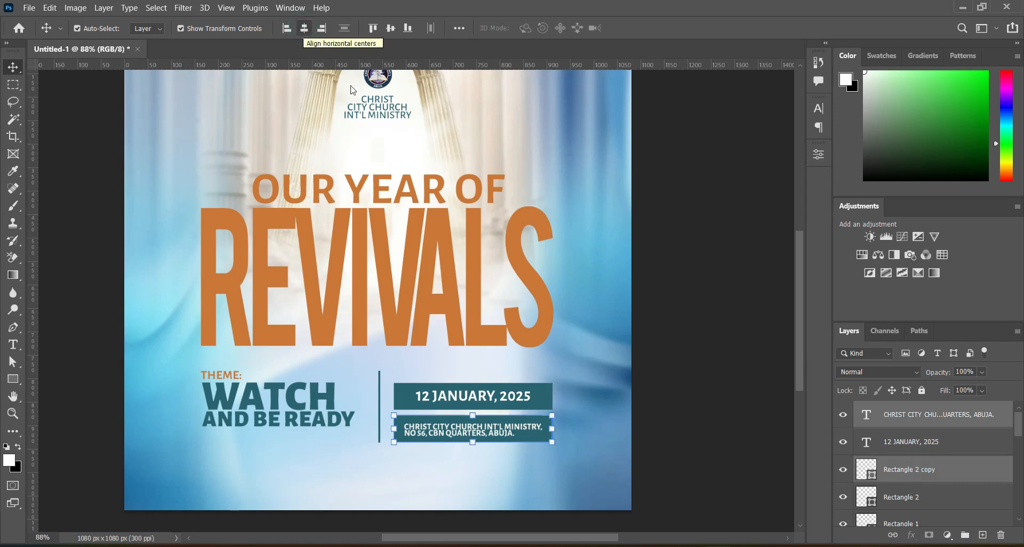
pyautogui.click(390, 28)
pyautogui.click(663, 224)
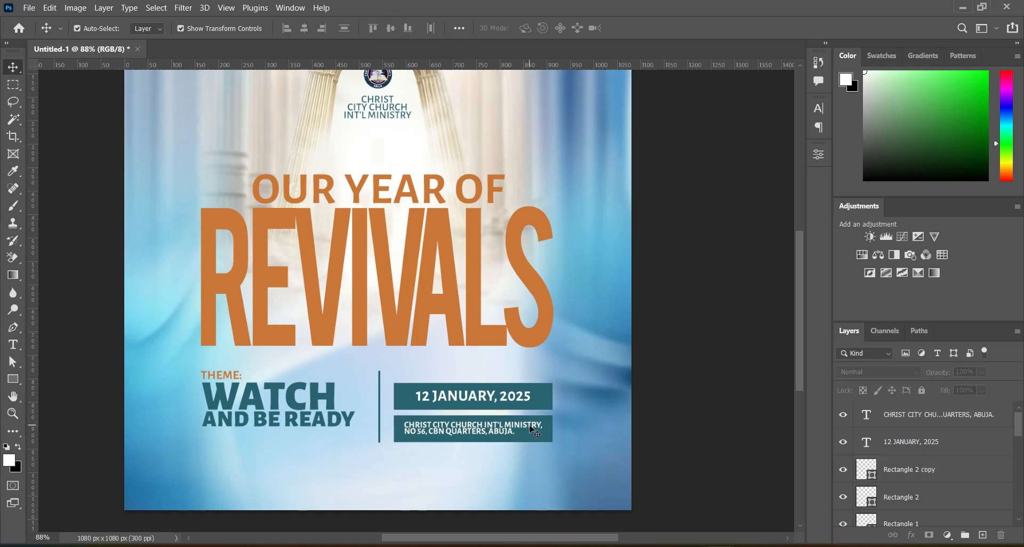
# Nudge the vertical divider line closer to the theme text and slightly downward.
pyautogui.click(380, 406)
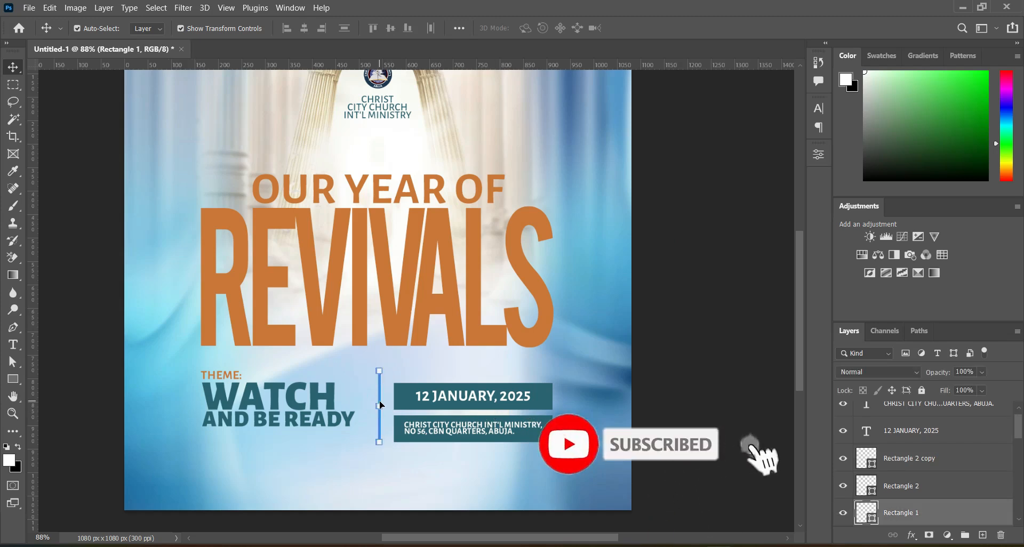
pyautogui.press('Left')
pyautogui.press('Left')
pyautogui.press('Left')
pyautogui.press('Left')
pyautogui.press('Left')
pyautogui.press('Left')
pyautogui.press('Left')
pyautogui.press('Left')
pyautogui.press('Left')
pyautogui.press('Left')
pyautogui.press('Left')
pyautogui.press('Left')
pyautogui.press('Left')
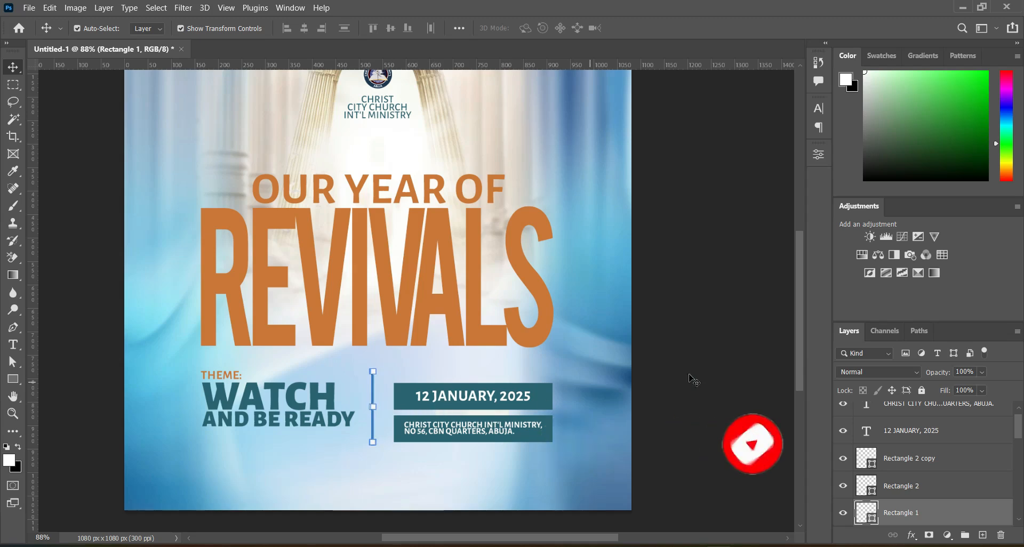
pyautogui.click(706, 366)
pyautogui.click(373, 426)
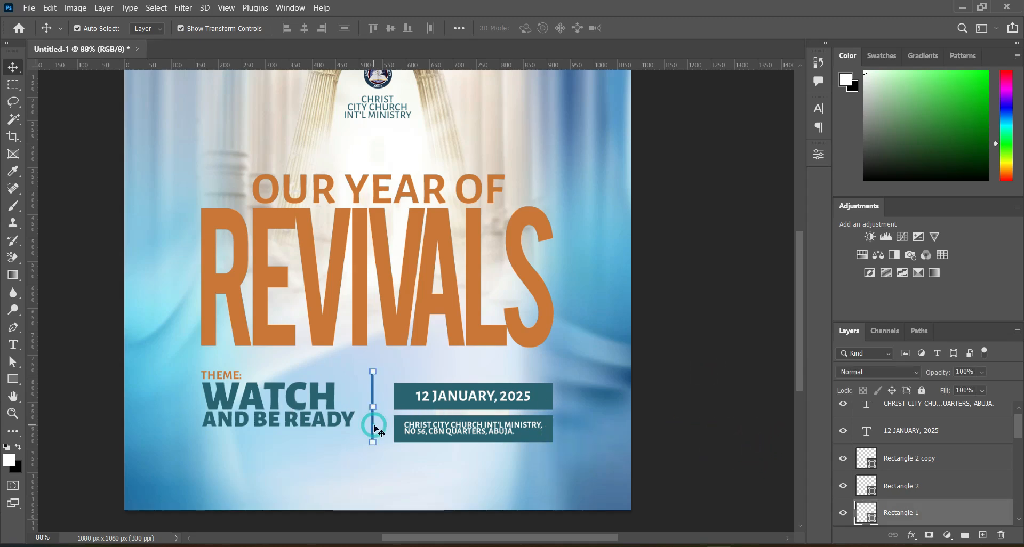
pyautogui.click(656, 364)
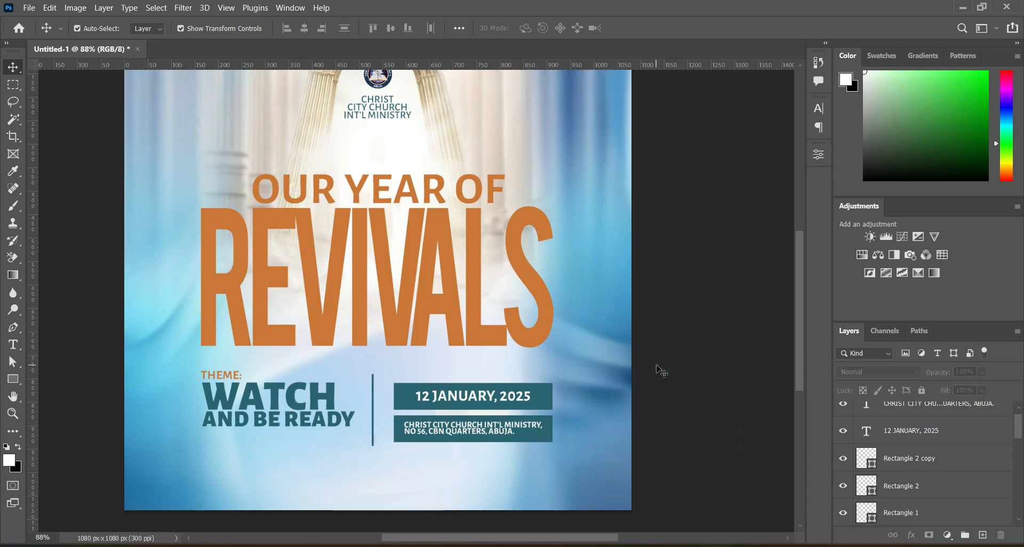
# Switch to doc.txt in Notepad, copy the line "COME AND EXPERIENCE GOD'S PRESENCES", and return to Photoshop.
pyautogui.scroll(-3, 238, 423)
pyautogui.scroll(-3, 236, 422)
pyautogui.scroll(4, 243, 432)
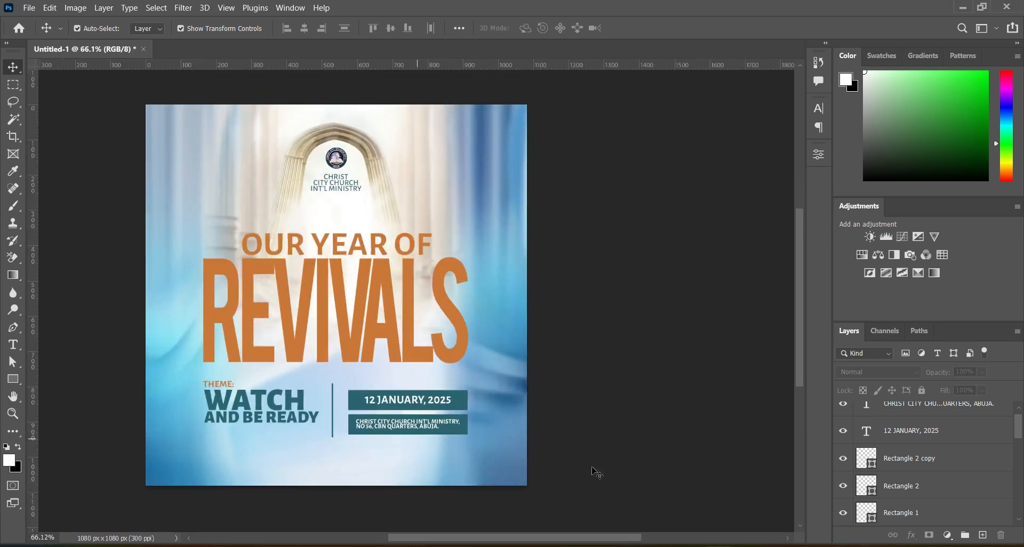
pyautogui.click(720, 545)
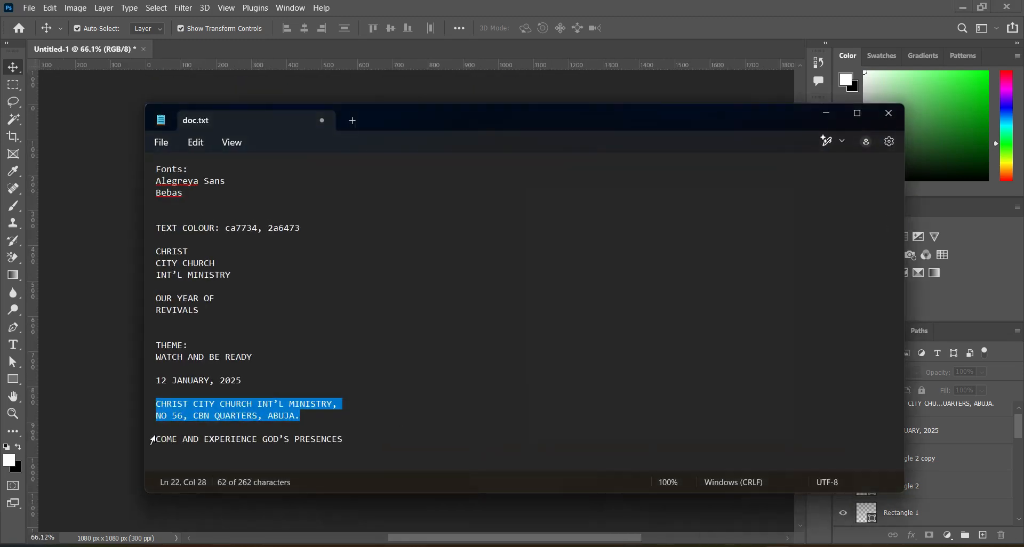
pyautogui.moveTo(157, 439); pyautogui.dragTo(346, 442)
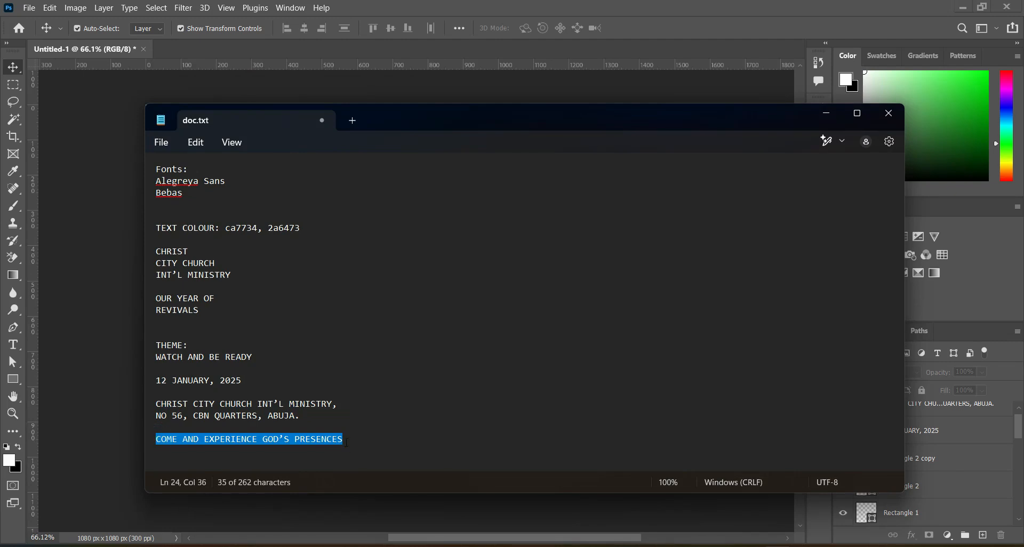
pyautogui.click(827, 115)
# Add "COME AND EXPERIENCE GOD'S PRESENCES" as a new text layer below the theme text.
pyautogui.click(11, 347)
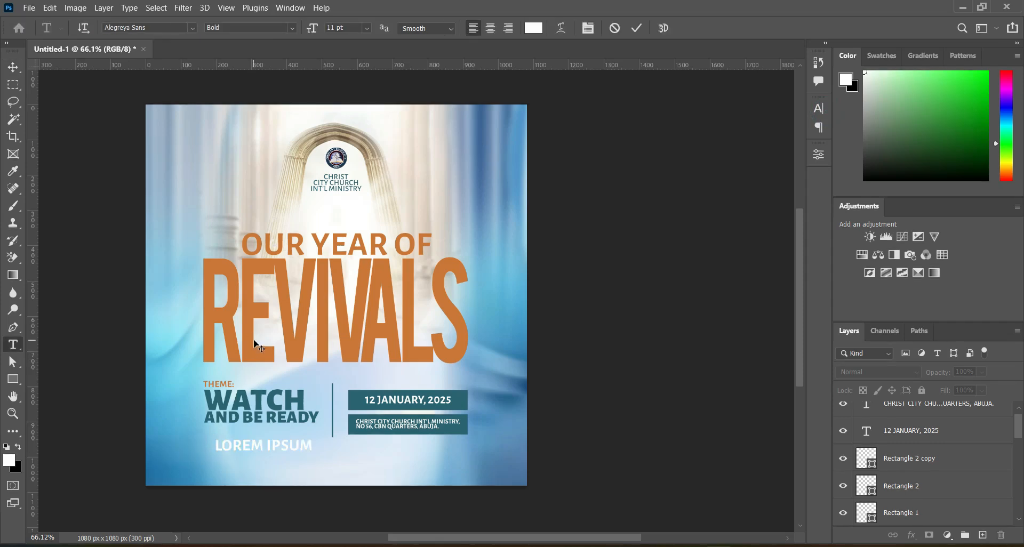
pyautogui.hotkey('ctrl', 'v')
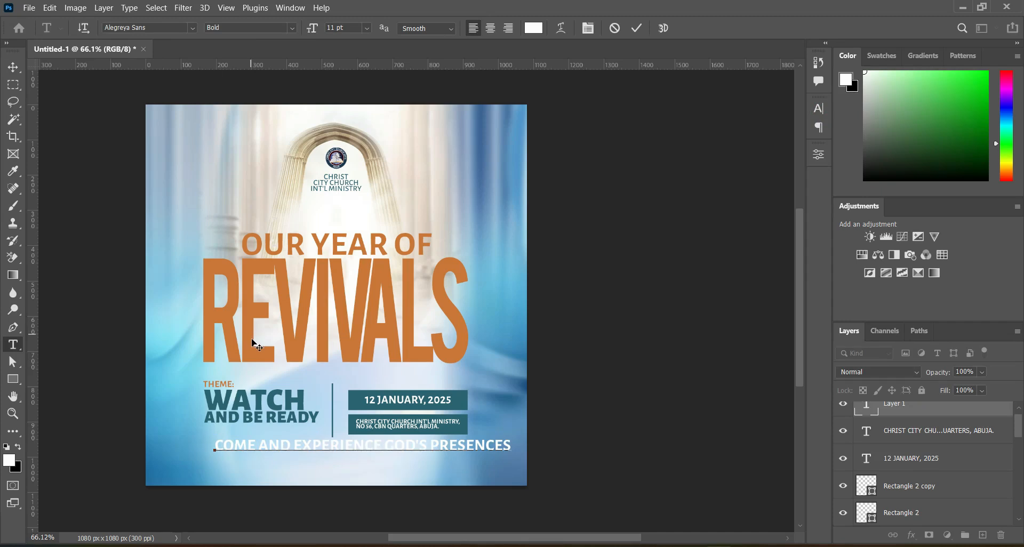
pyautogui.click(637, 28)
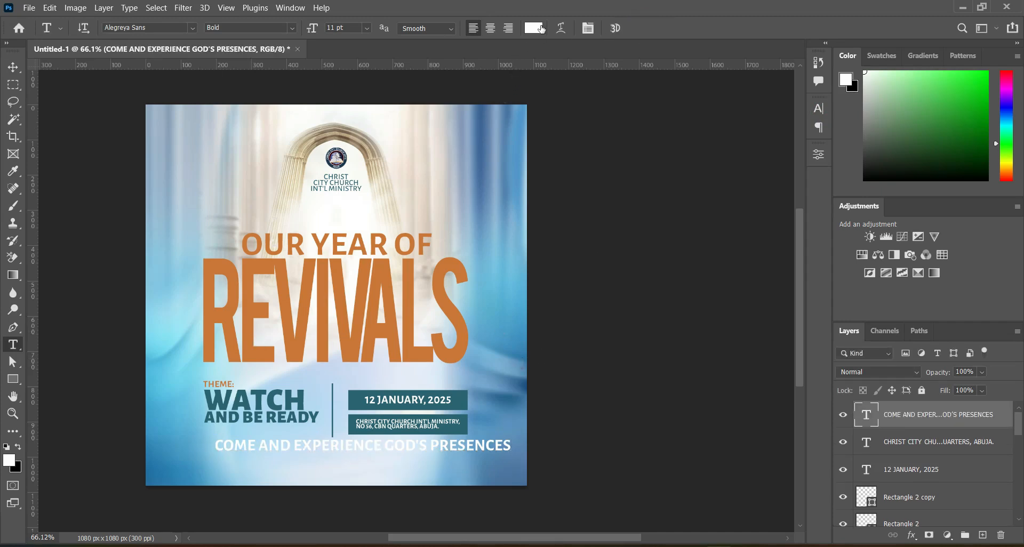
# Color the "COME AND EXPERIENCE GOD'S PRESENCES" text with the teal sampled from WATCH and set its style to Medium.
pyautogui.click(533, 28)
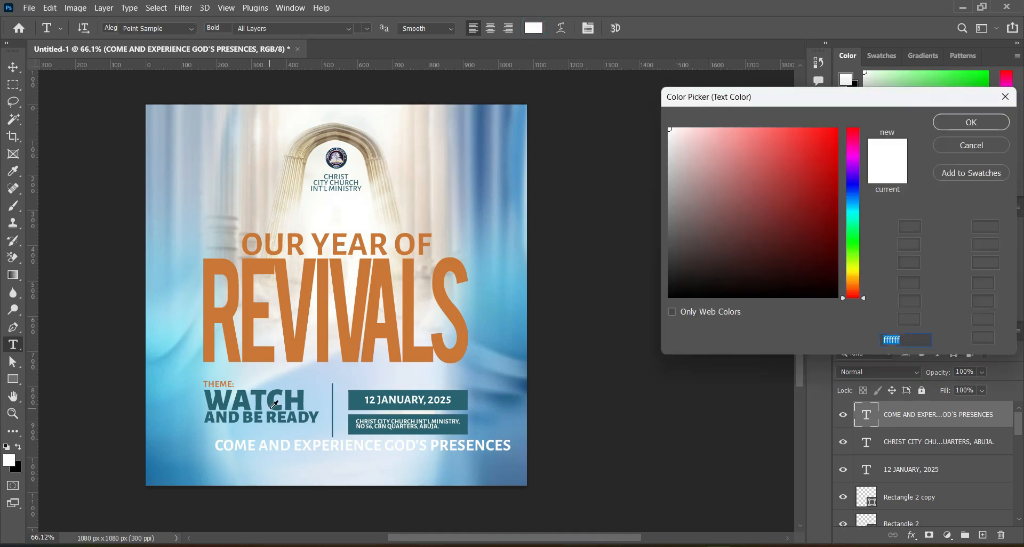
pyautogui.click(291, 393)
pyautogui.click(971, 122)
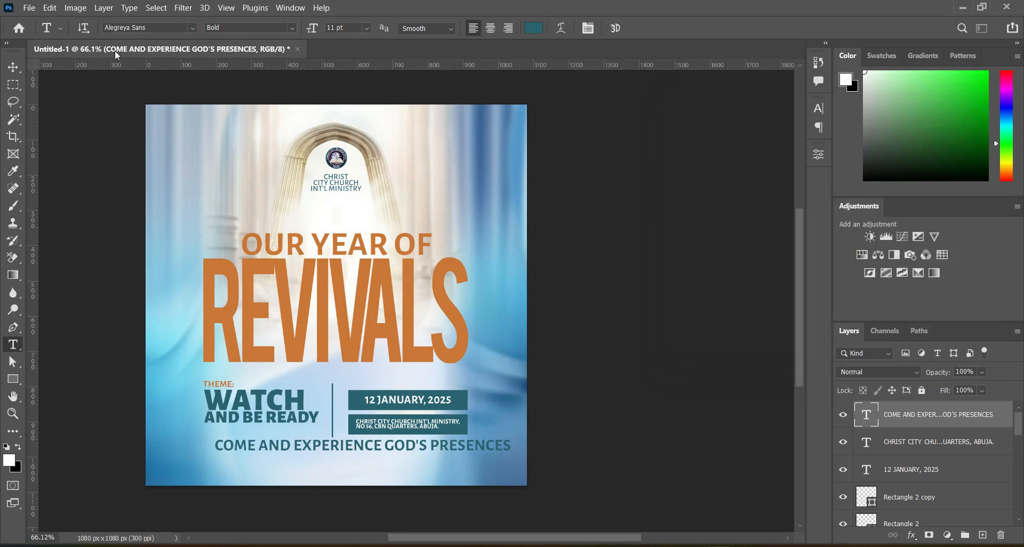
pyautogui.click(292, 31)
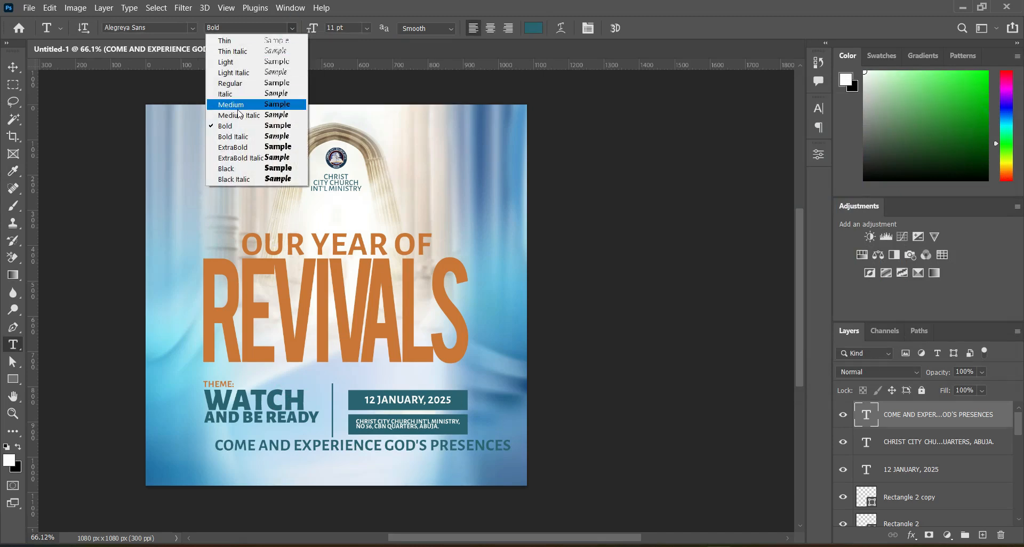
pyautogui.click(237, 108)
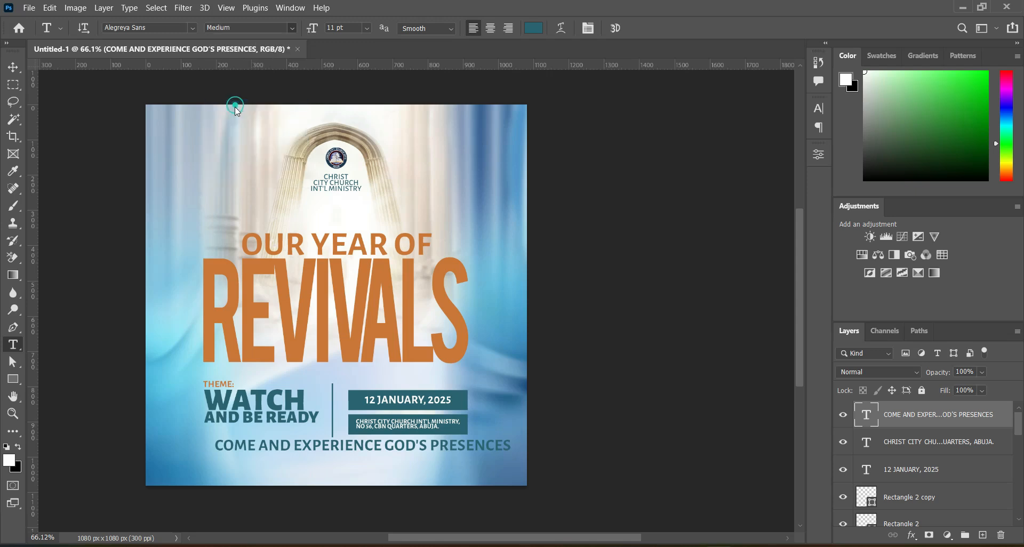
# Scale the "COME AND EXPERIENCE GOD'S PRESENCES" text to about 54% and place it near the flyer's lower edge.
pyautogui.click(14, 67)
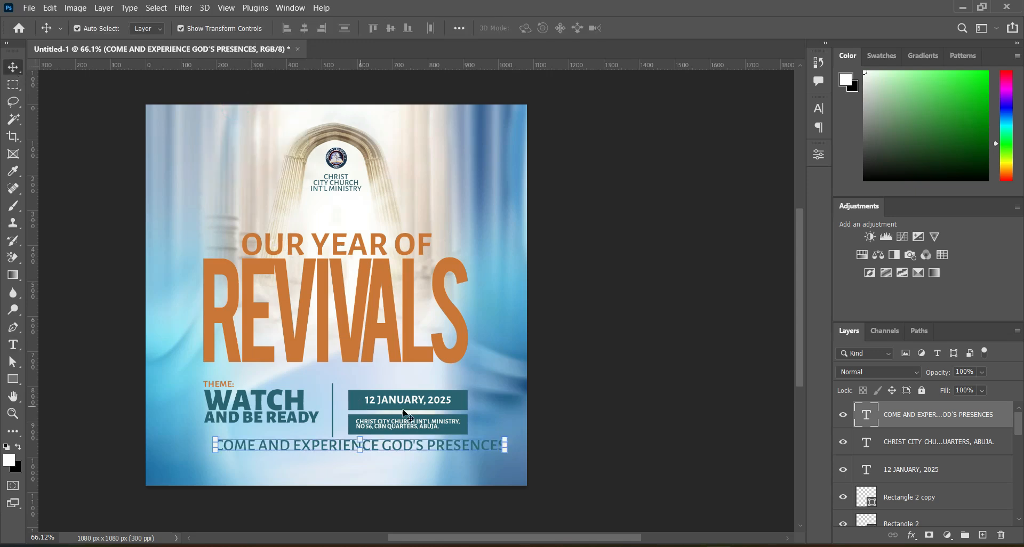
pyautogui.moveTo(505, 445); pyautogui.dragTo(358, 457)
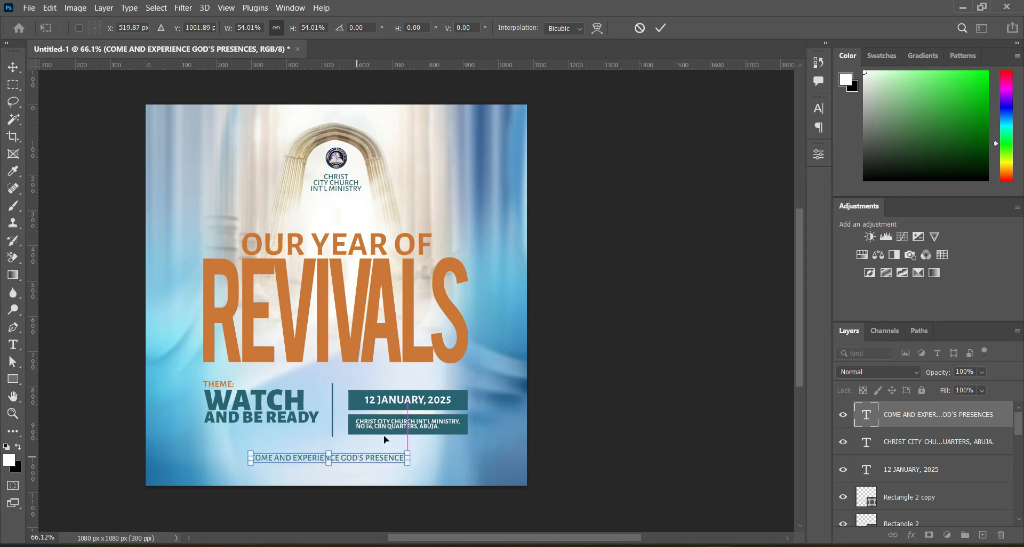
pyautogui.click(661, 28)
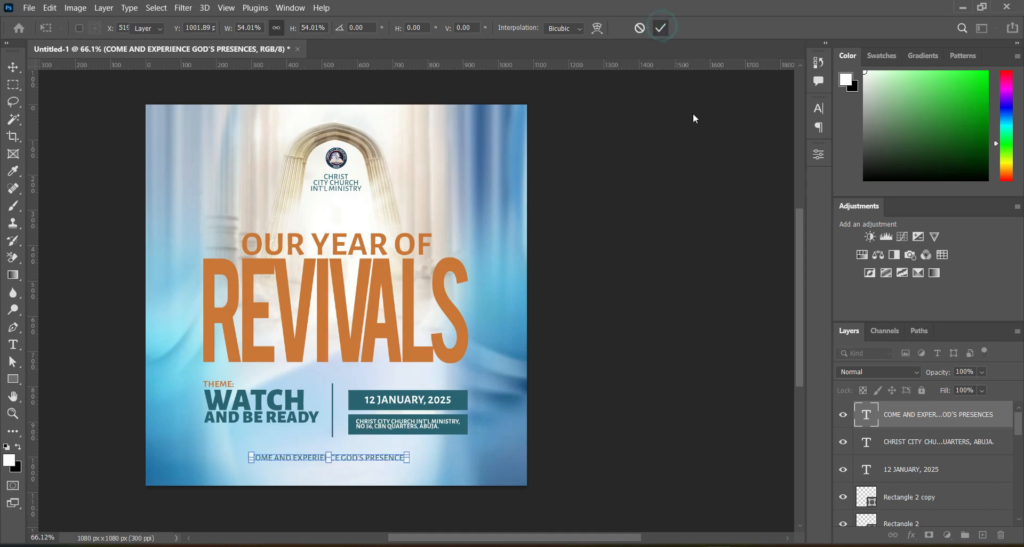
# Set the tracking of the "COME AND EXPERIENCE GOD'S PRESENCES" text to 100.
pyautogui.click(819, 108)
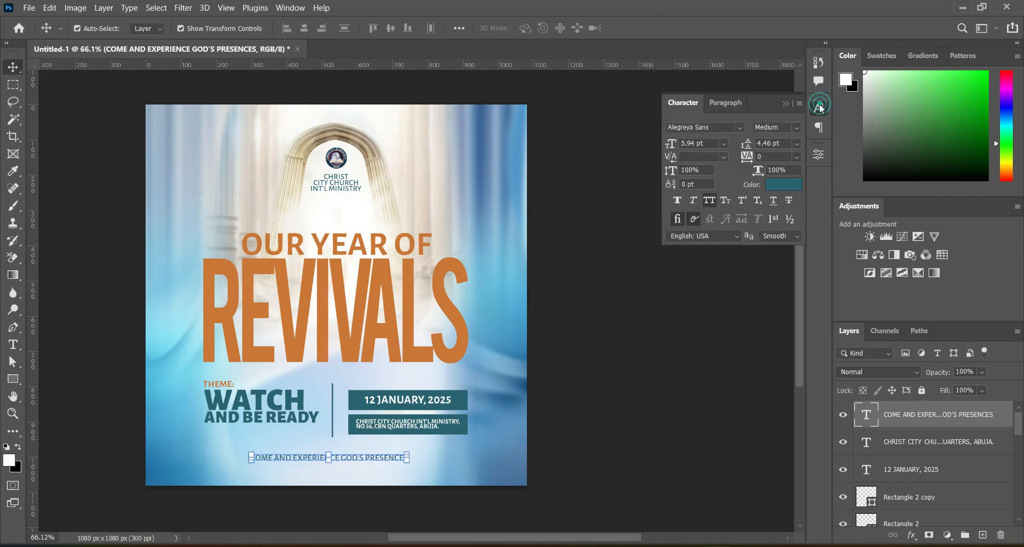
pyautogui.click(767, 159)
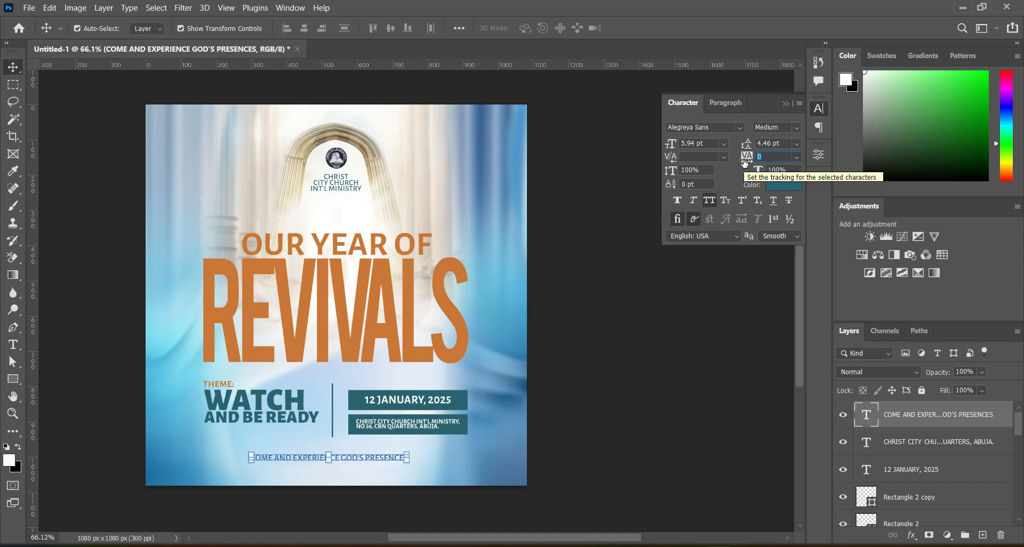
pyautogui.write('100')
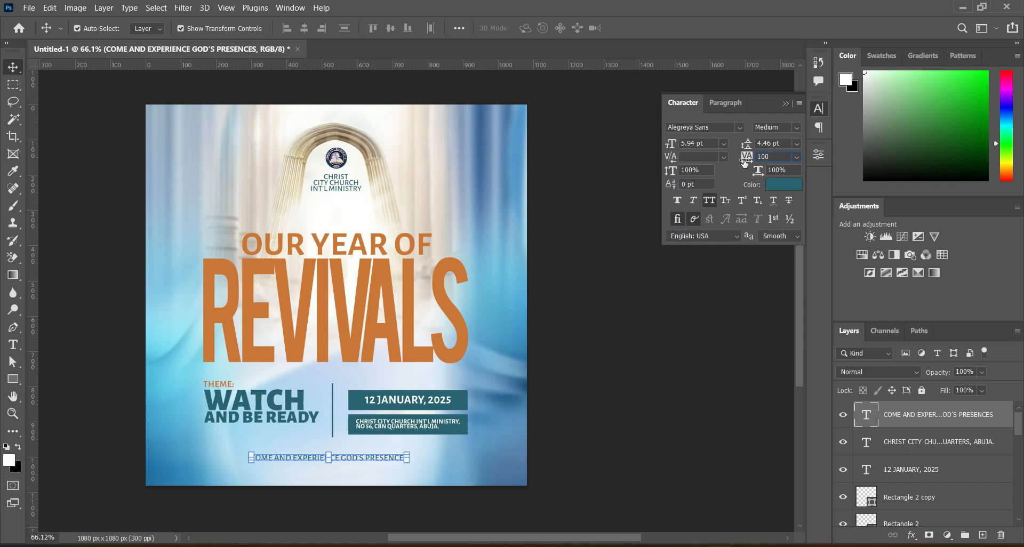
pyautogui.press('Return')
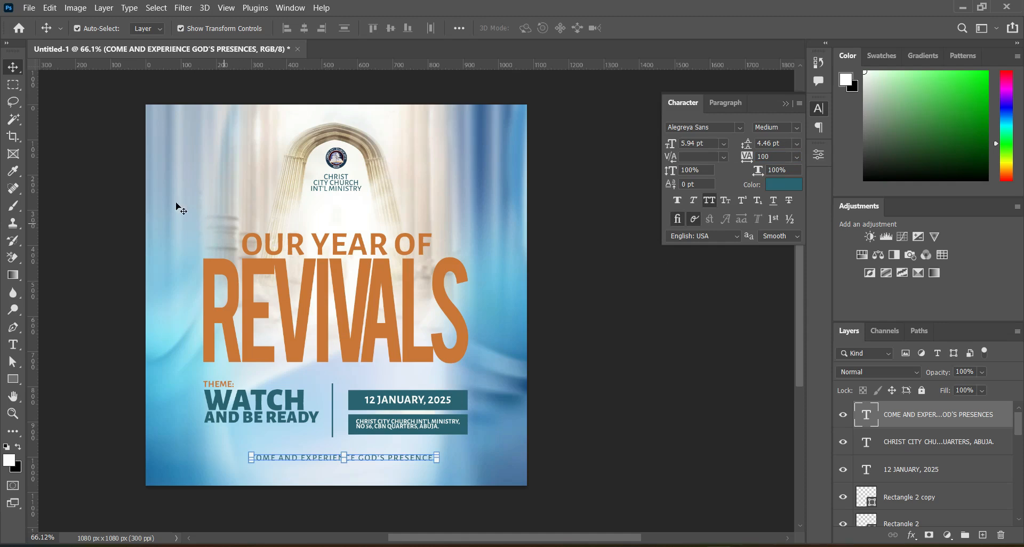
# Center the "COME AND EXPERIENCE GOD'S PRESENCES" text horizontally on the whole canvas, then clear the selection.
pyautogui.click(155, 8)
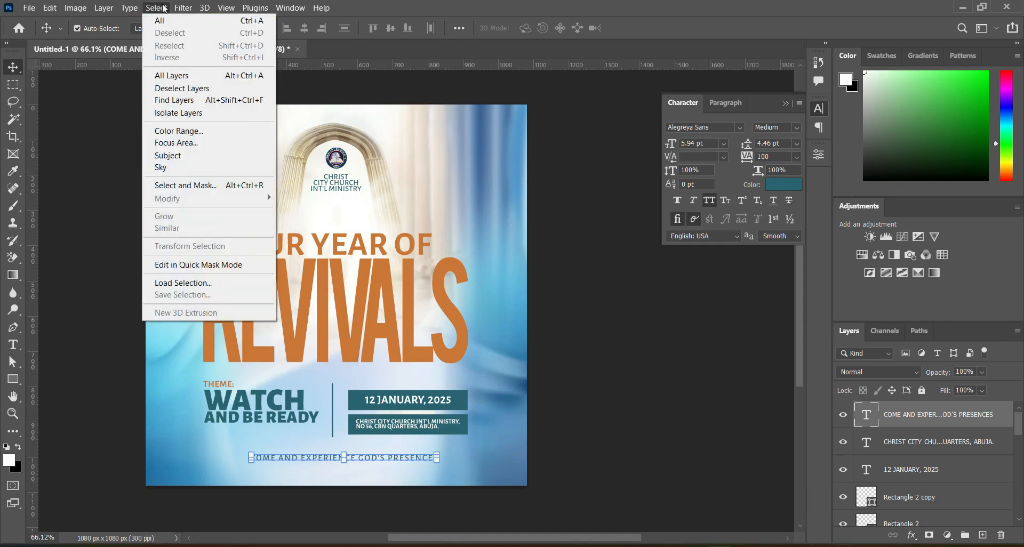
pyautogui.click(159, 20)
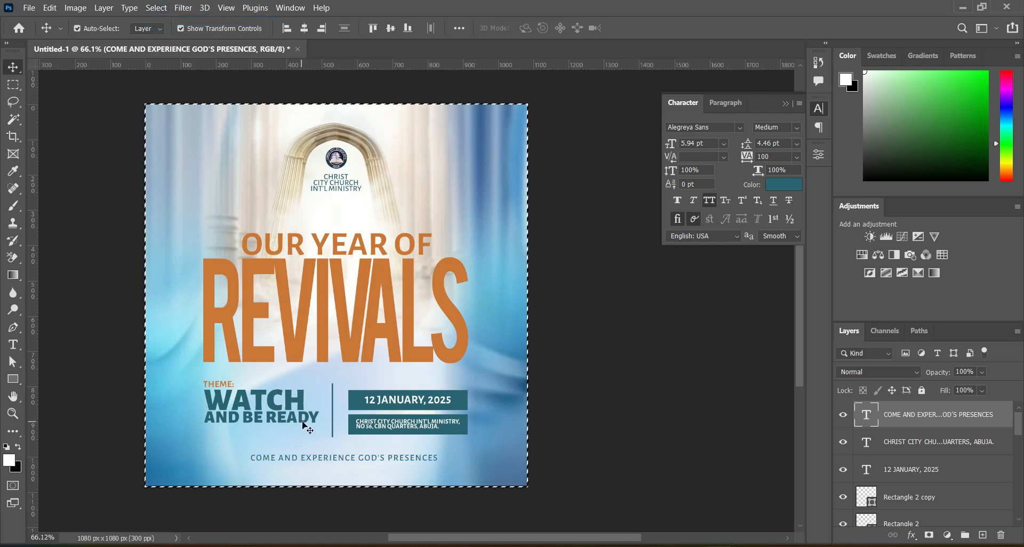
pyautogui.click(304, 28)
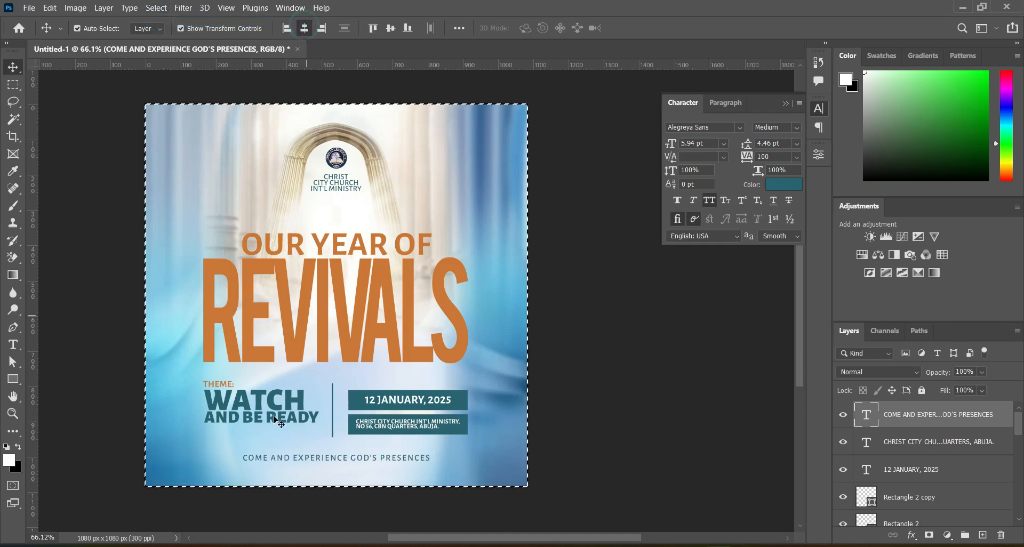
pyautogui.click(156, 7)
pyautogui.click(155, 34)
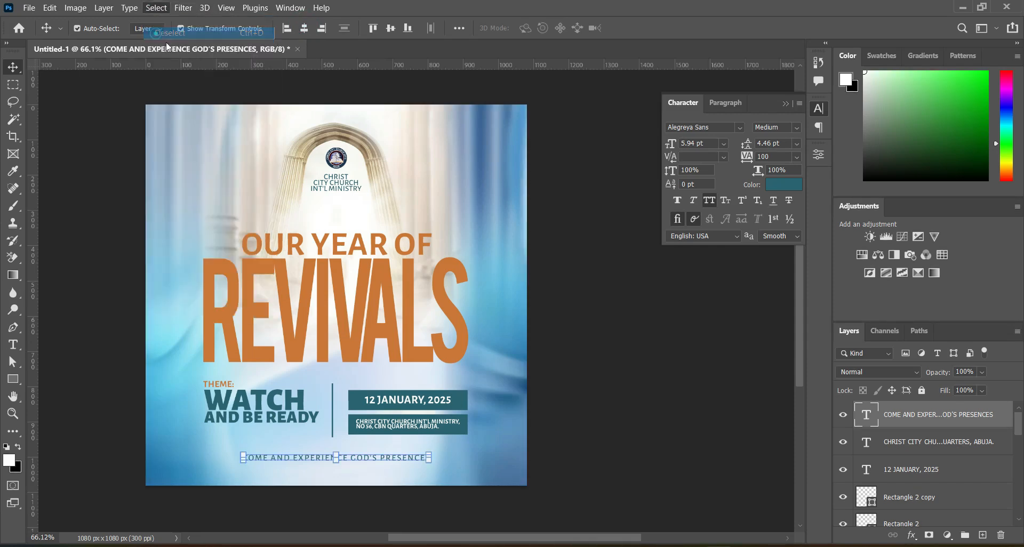
pyautogui.click(580, 341)
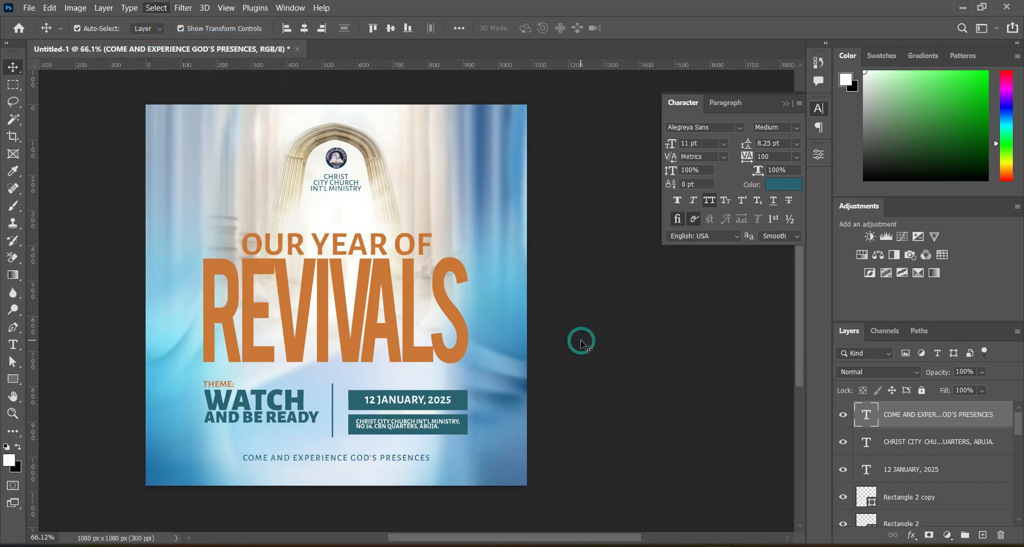
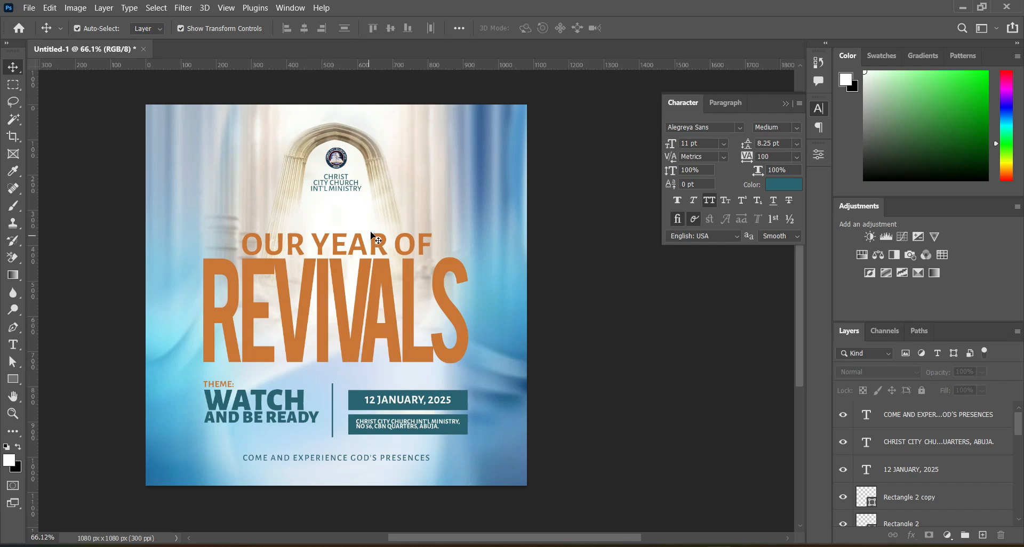
# Place the "Número 3D 2025 PNG Transparente (1)" image above the Spiritual arch layer, scaled to about 14% between the church name and REVIVALS.
pyautogui.click(376, 218)
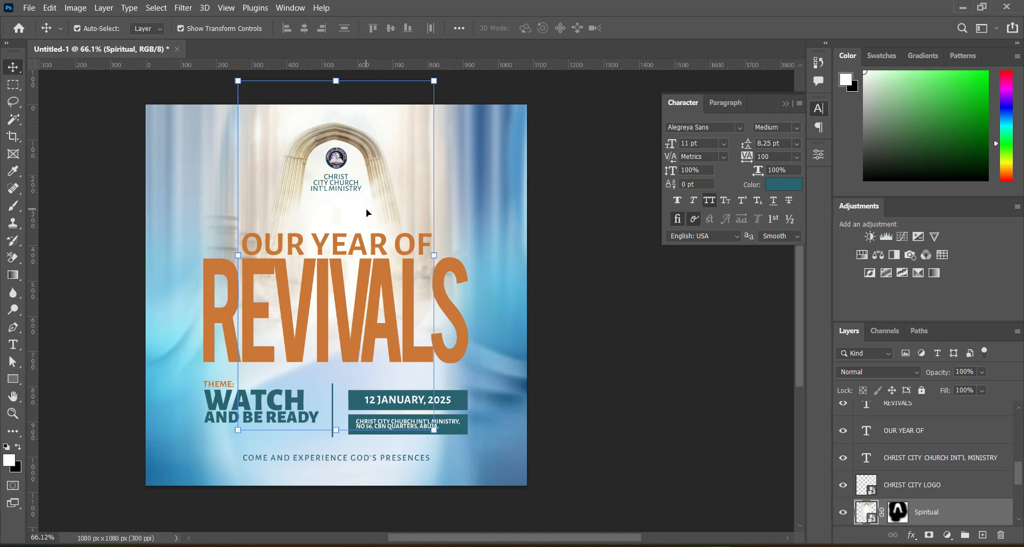
pyautogui.click(482, 545)
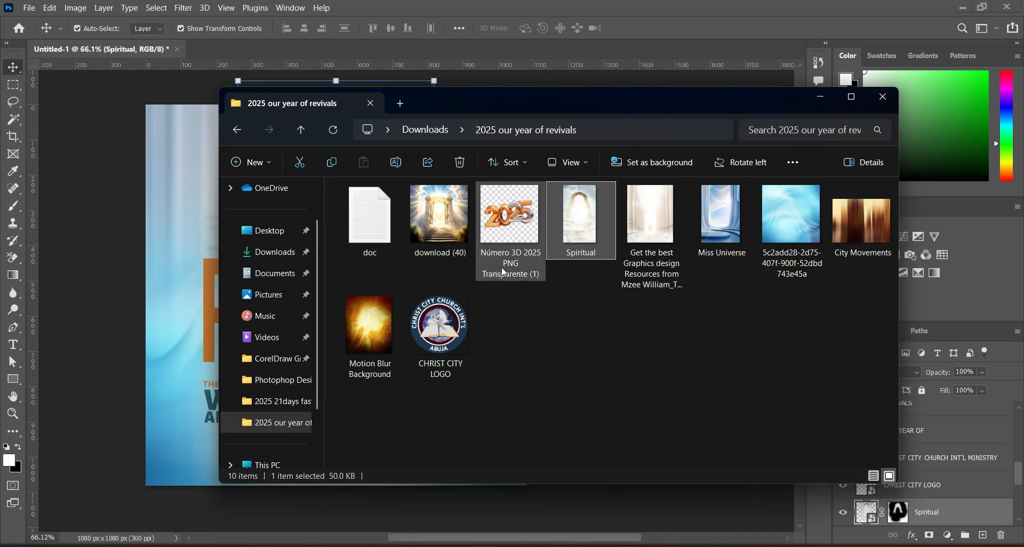
pyautogui.click(508, 219)
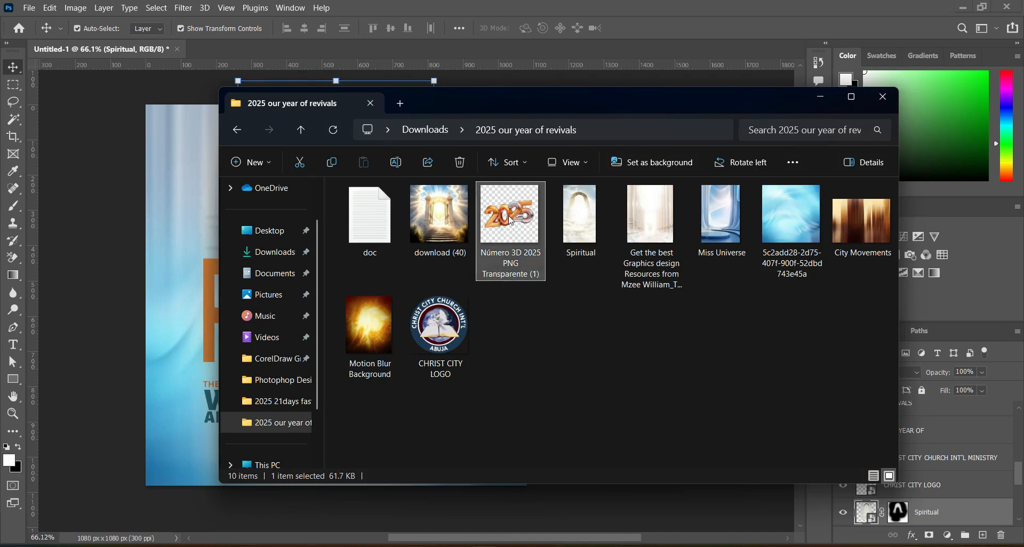
pyautogui.moveTo(510, 223); pyautogui.dragTo(333, 420)
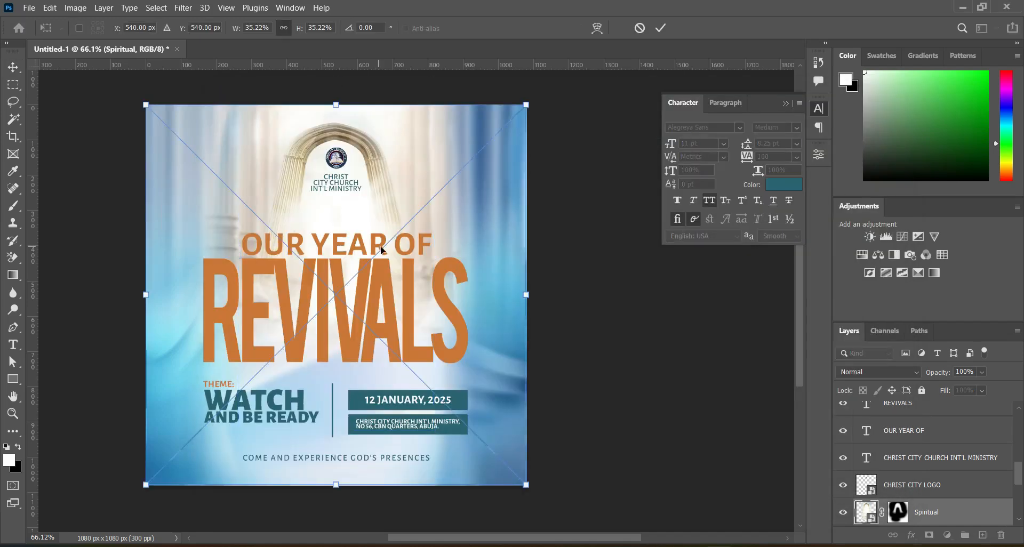
pyautogui.moveTo(336, 486); pyautogui.dragTo(336, 309)
pyautogui.moveTo(337, 103); pyautogui.dragTo(339, 157)
pyautogui.click(660, 27)
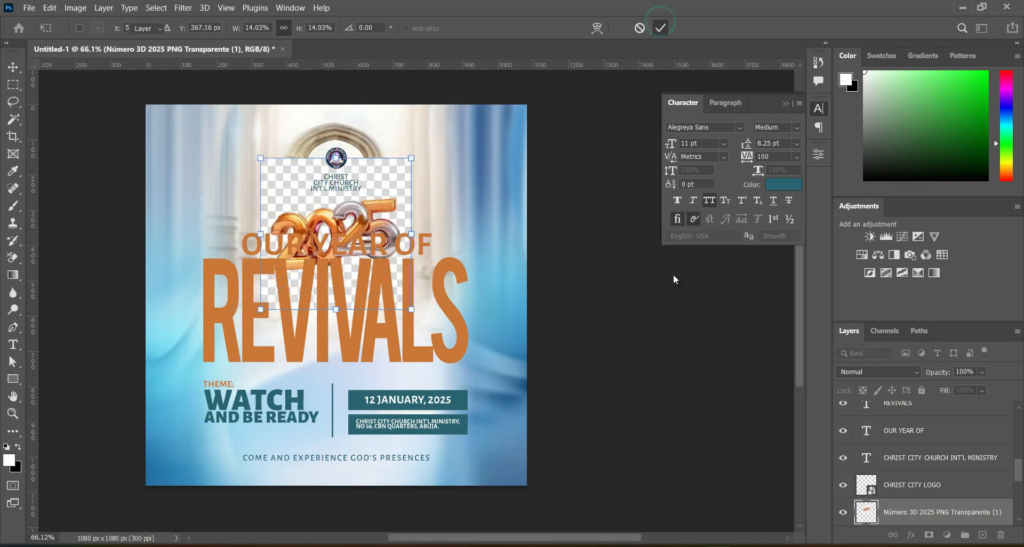
# Group the CHRIST CITY LOGO layer with the church name text and hide the group.
pyautogui.click(918, 489)
pyautogui.keyDown('ctrl'); pyautogui.click(914, 457); pyautogui.keyUp('ctrl')
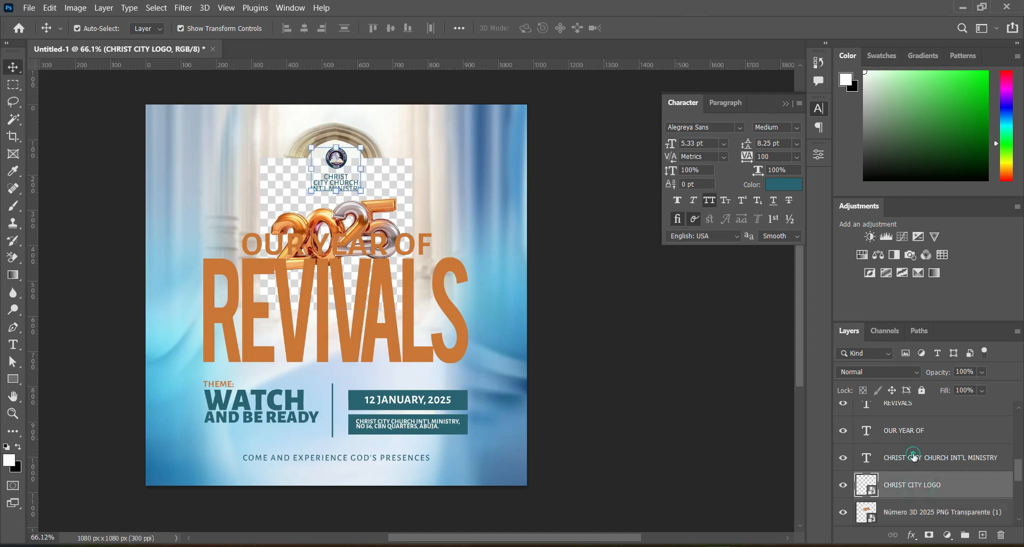
pyautogui.hotkey('ctrl', 'g')
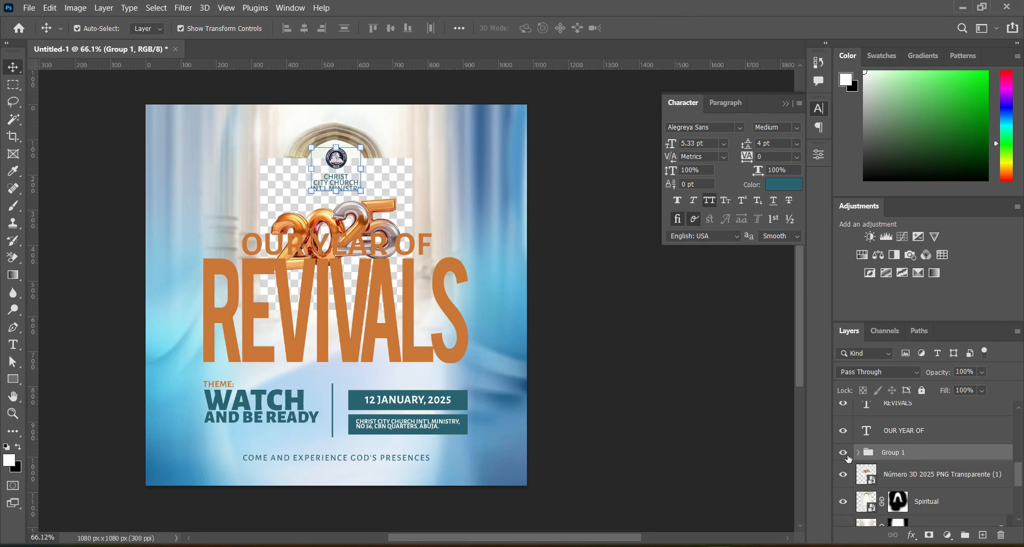
pyautogui.click(843, 452)
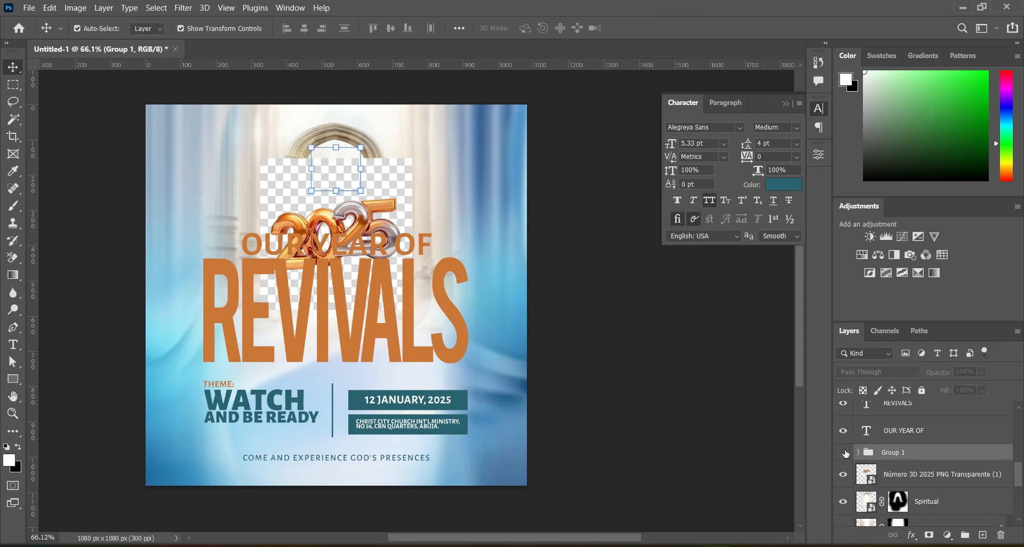
pyautogui.click(843, 452)
# Group the "OUR YEAR OF" and "REVIVALS" text layers and hide the group.
pyautogui.moveTo(1019, 465); pyautogui.dragTo(1019, 450)
pyautogui.click(919, 506)
pyautogui.click(920, 509)
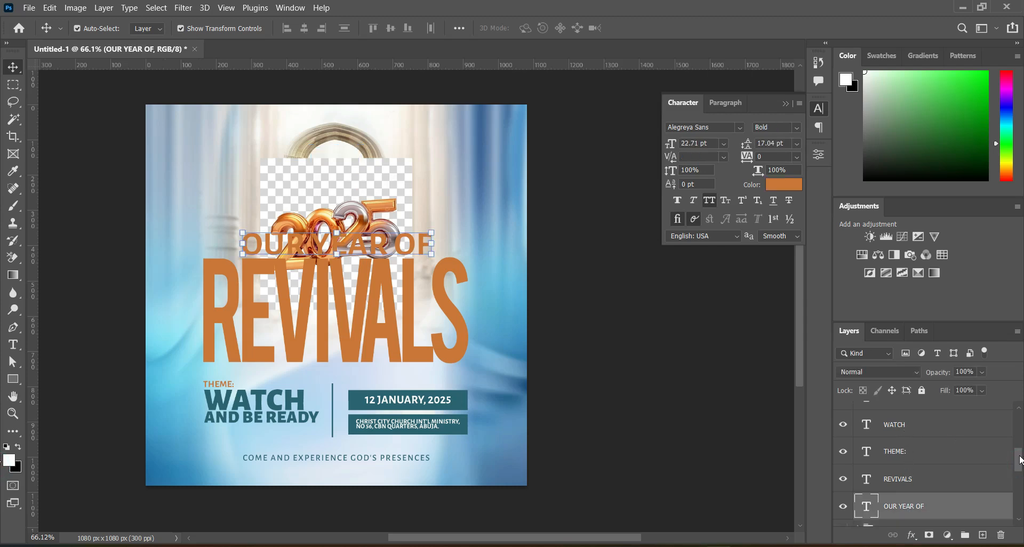
pyautogui.moveTo(1020, 462)
pyautogui.mouseDown()
pyautogui.moveTo(1019, 445)
pyautogui.moveTo(1020, 465)
pyautogui.mouseUp()
pyautogui.keyDown('shift'); pyautogui.click(902, 484); pyautogui.keyUp('shift')
pyautogui.press('ctrl')
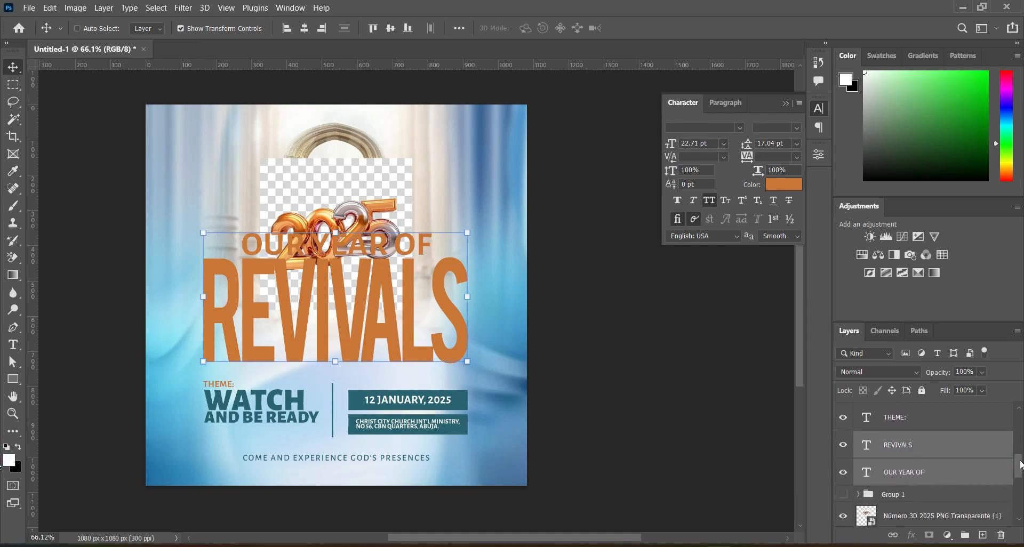
pyautogui.hotkey('ctrl', 'g')
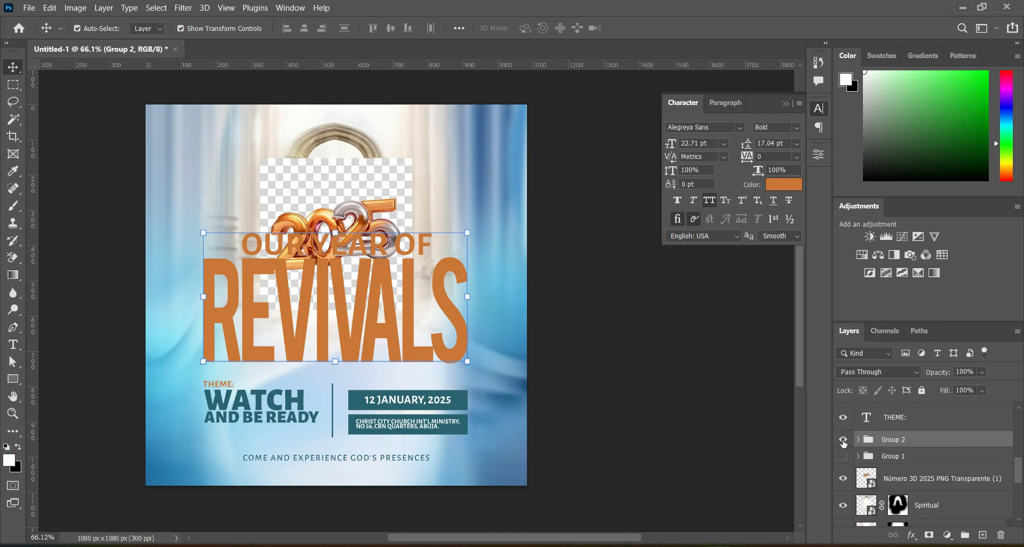
pyautogui.click(843, 440)
# Group all layers from "THEME:" up to the "COME AND EXPERIENCE GOD'S PRESENCES" tagline, then clear the selection.
pyautogui.scroll(2, 1018, 464)
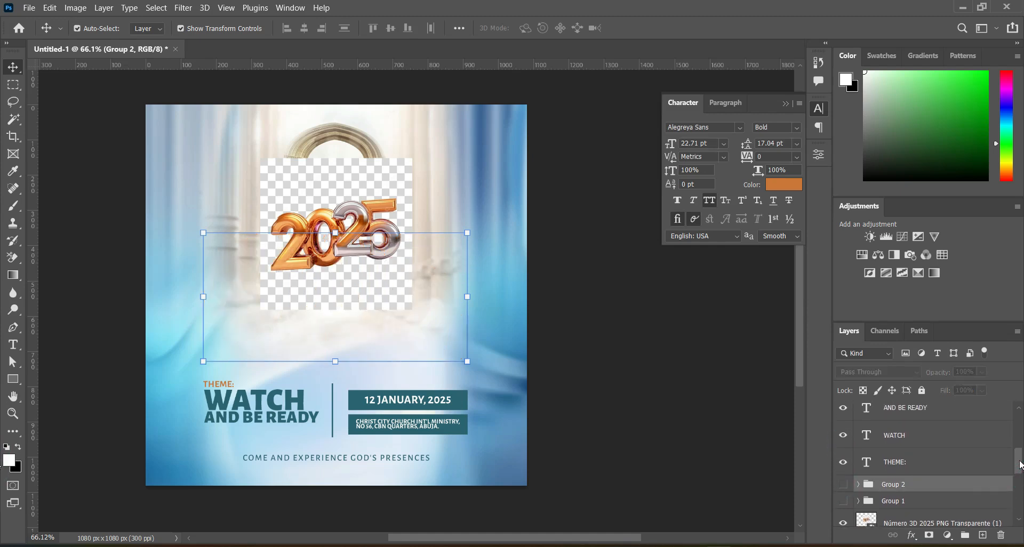
pyautogui.click(915, 462)
pyautogui.scroll(3, 1018, 453)
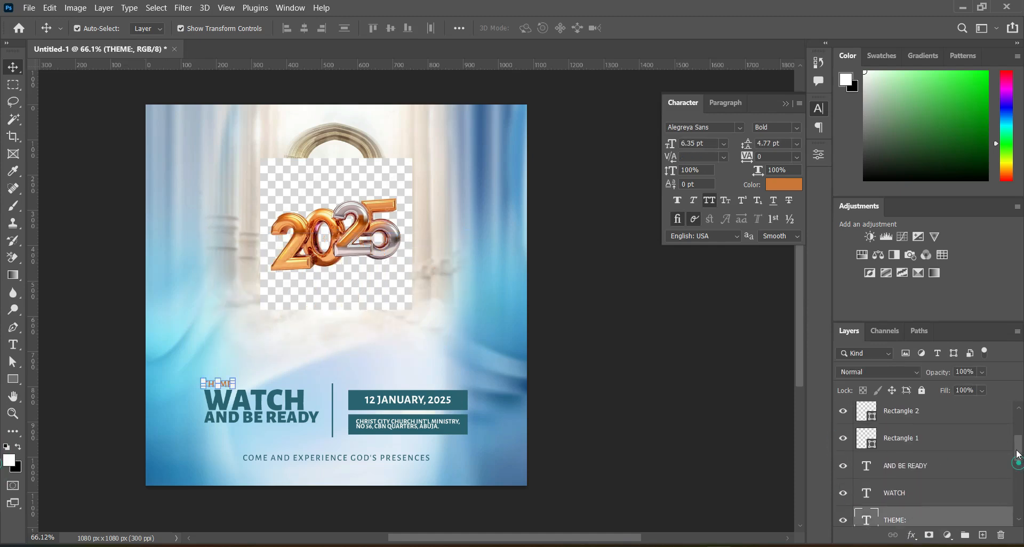
pyautogui.scroll(3, 1019, 452)
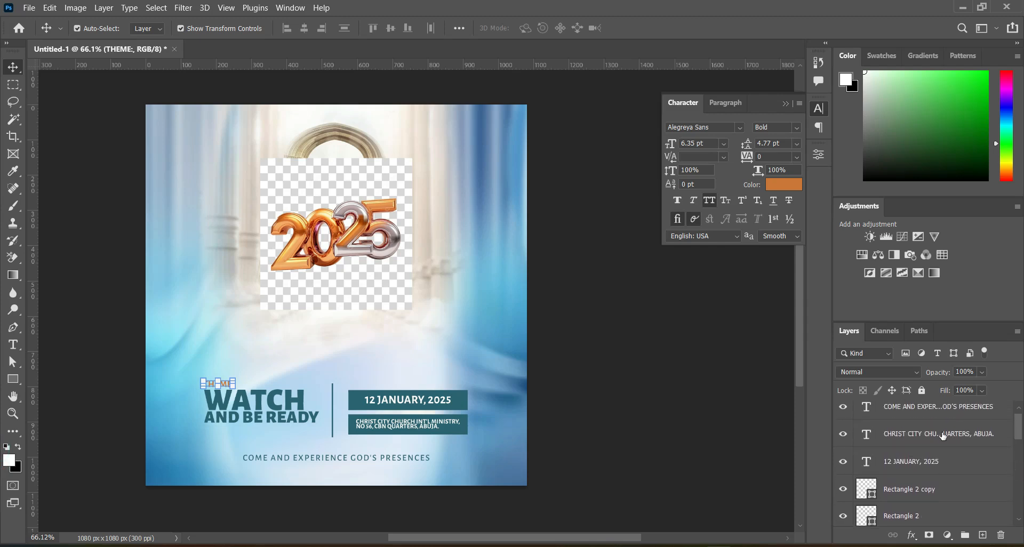
pyautogui.keyDown('shift'); pyautogui.click(941, 434); pyautogui.keyUp('shift')
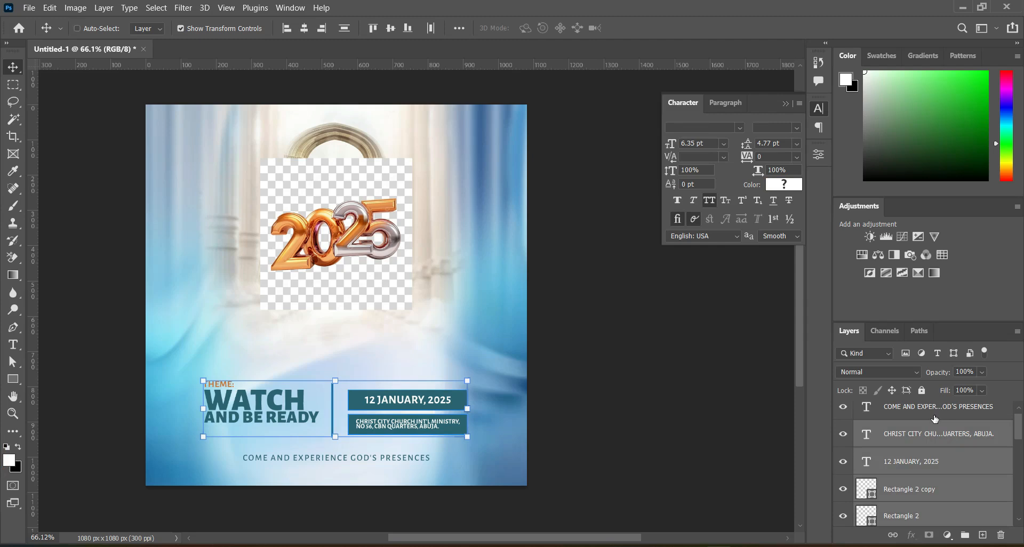
pyautogui.keyDown('ctrl'); pyautogui.click(934, 416); pyautogui.keyUp('ctrl')
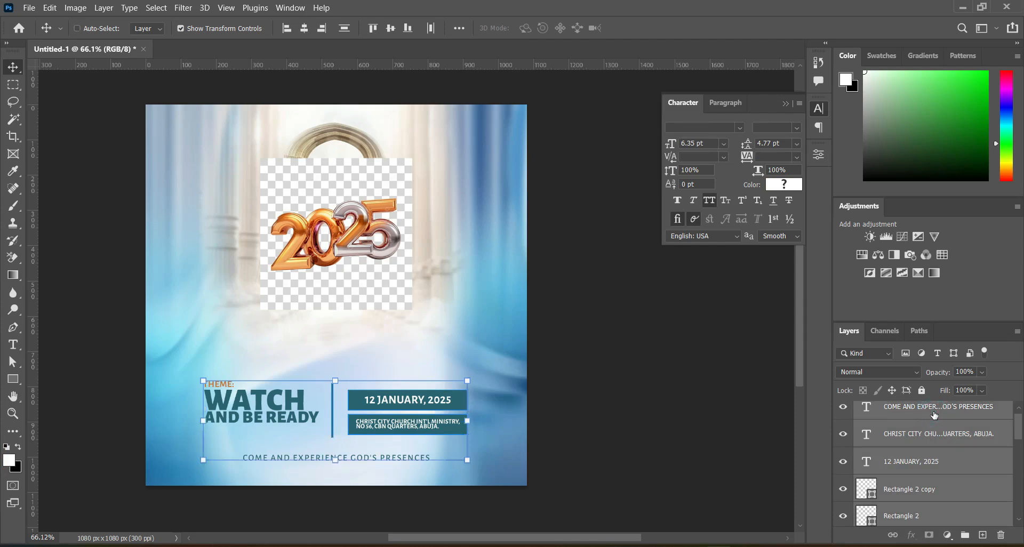
pyautogui.hotkey('ctrl', 'g')
pyautogui.click(571, 425)
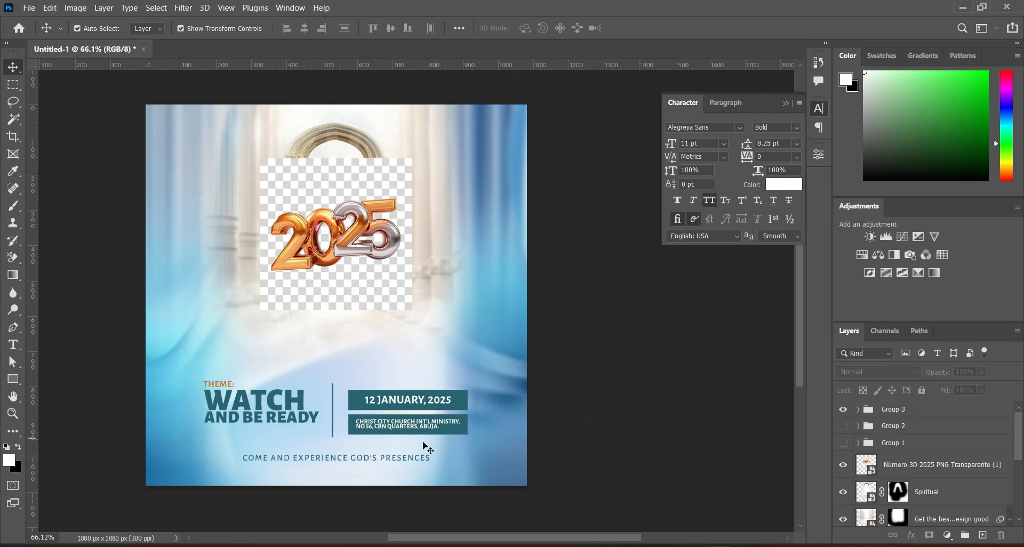
# Move the "COME AND EXPERIENCE GOD'S PRESENCES" text slightly up toward the event details and collapse its group.
pyautogui.click(385, 459)
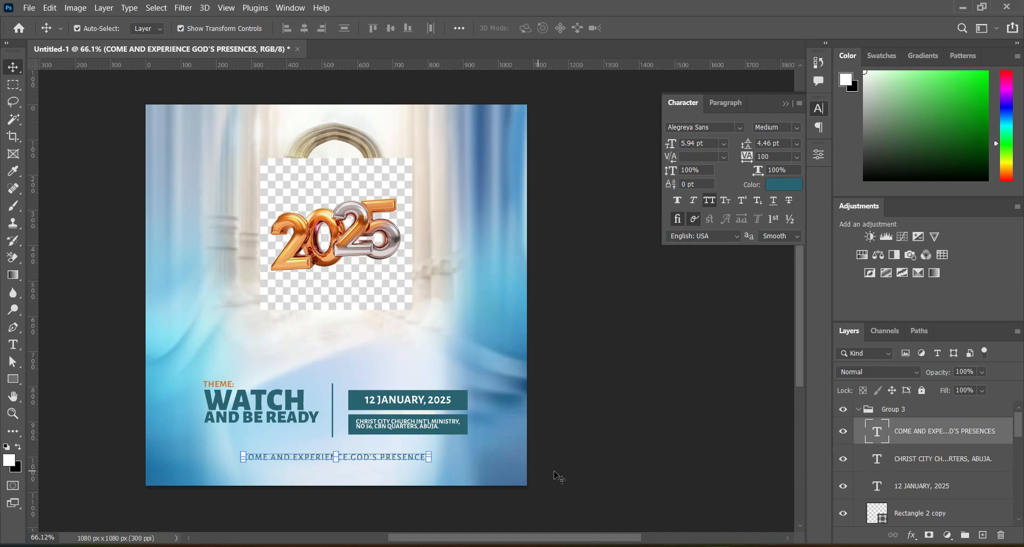
pyautogui.moveTo(554, 471); pyautogui.dragTo(557, 465)
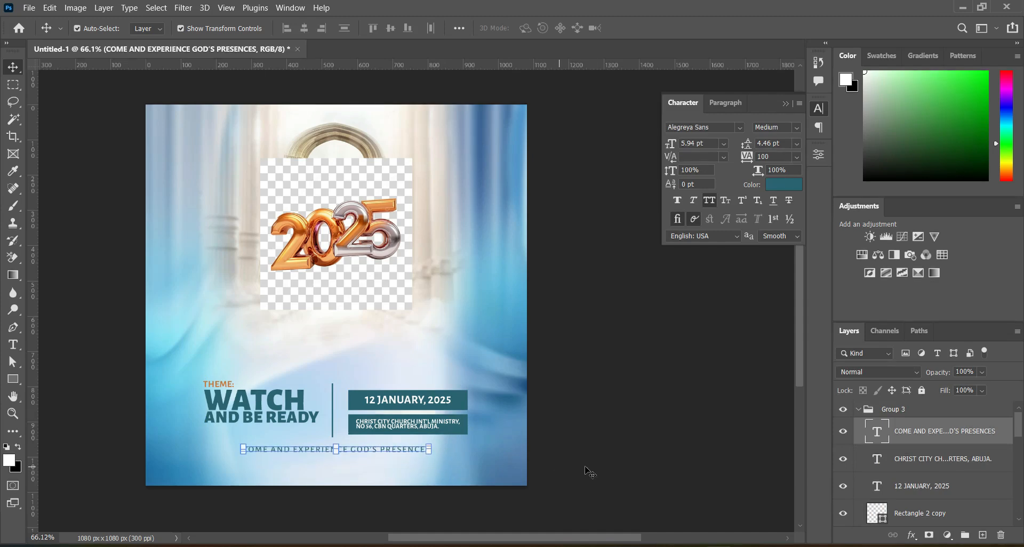
pyautogui.click(858, 410)
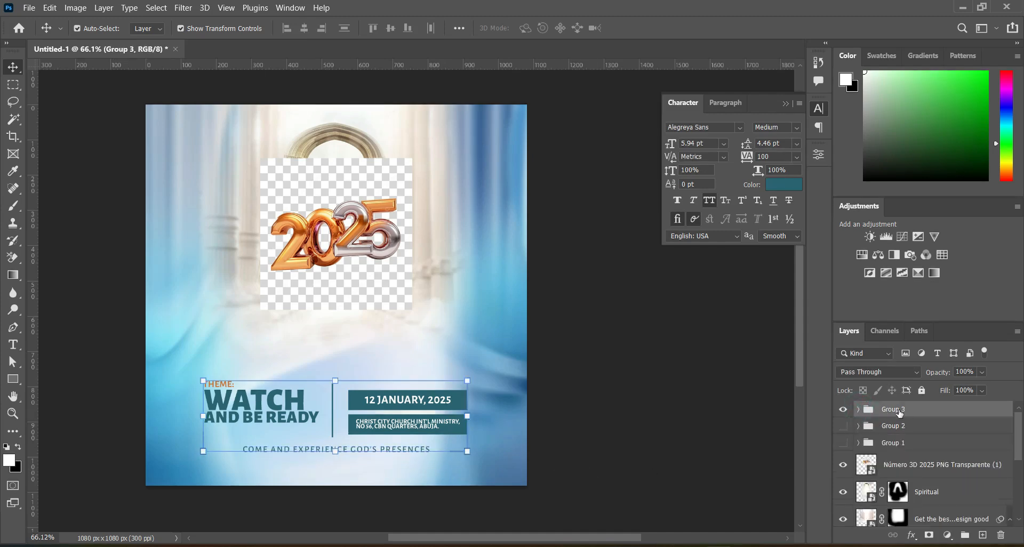
# Show the title group again and move it together with the theme and event details group down about 27 px.
pyautogui.click(898, 410)
pyautogui.click(843, 427)
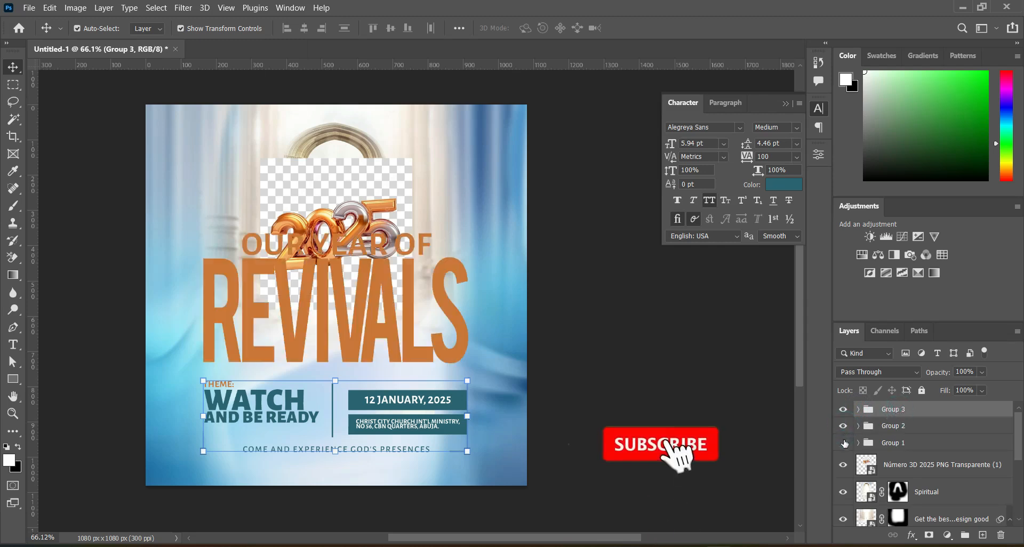
pyautogui.keyDown('shift'); pyautogui.click(895, 426); pyautogui.keyUp('shift')
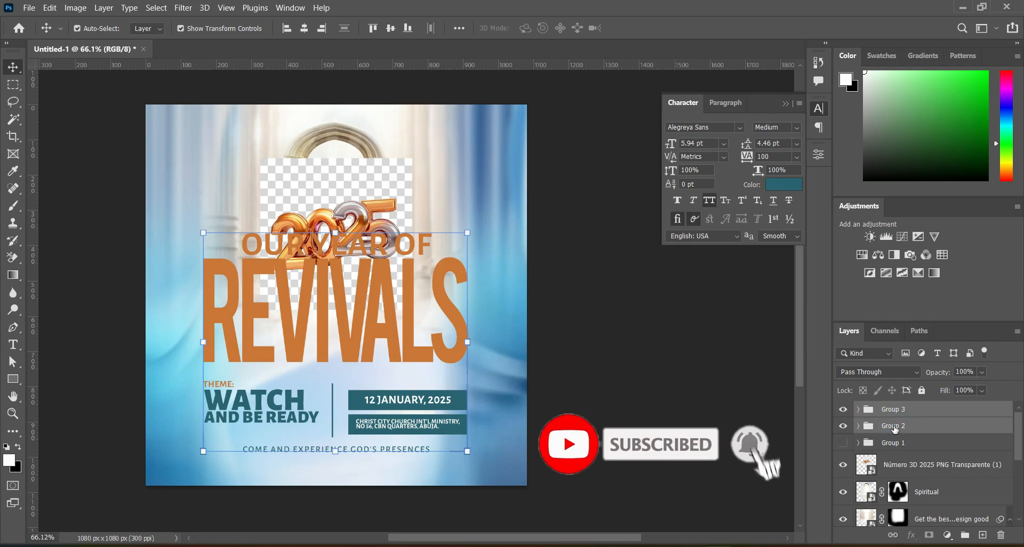
pyautogui.press('Down')
pyautogui.press('Down')
pyautogui.press('Down')
pyautogui.press('Down')
pyautogui.press('Down')
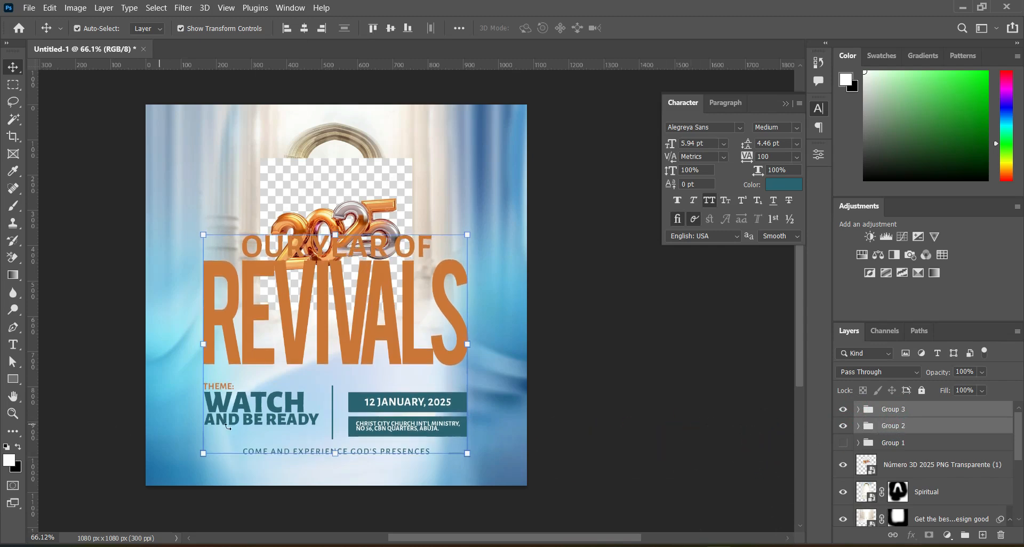
pyautogui.click(336, 454)
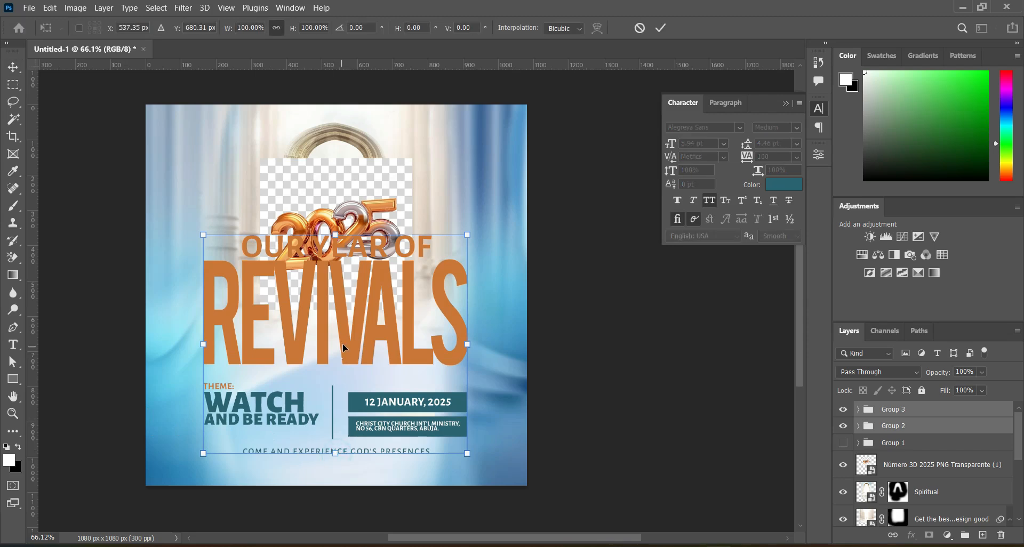
pyautogui.moveTo(349, 344); pyautogui.dragTo(350, 347)
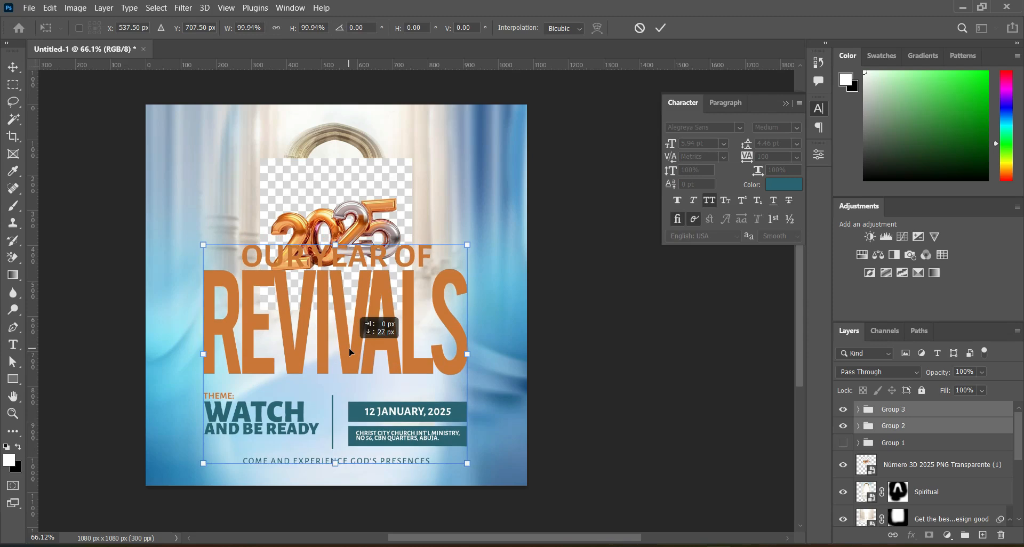
pyautogui.moveTo(350, 351); pyautogui.dragTo(350, 342)
pyautogui.click(660, 28)
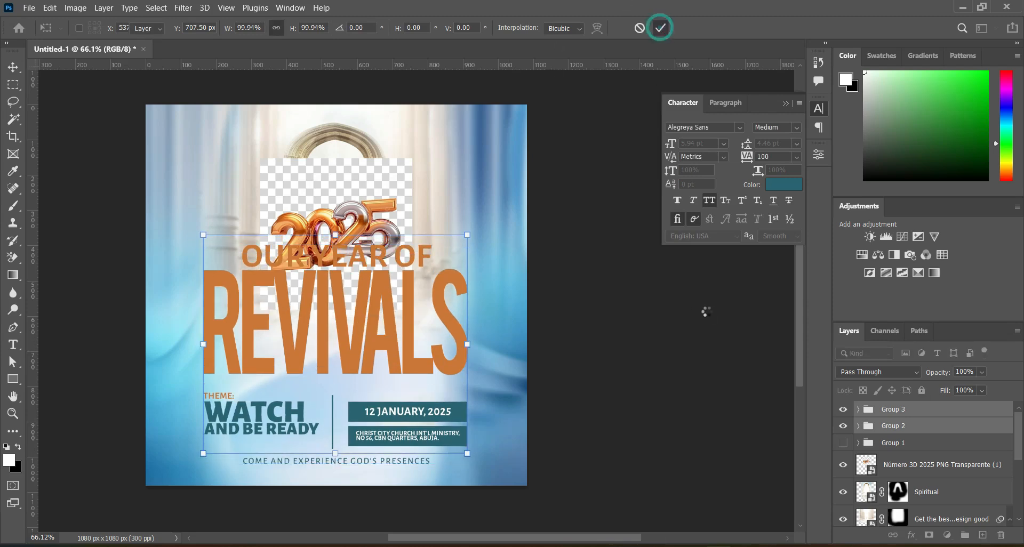
pyautogui.click(686, 384)
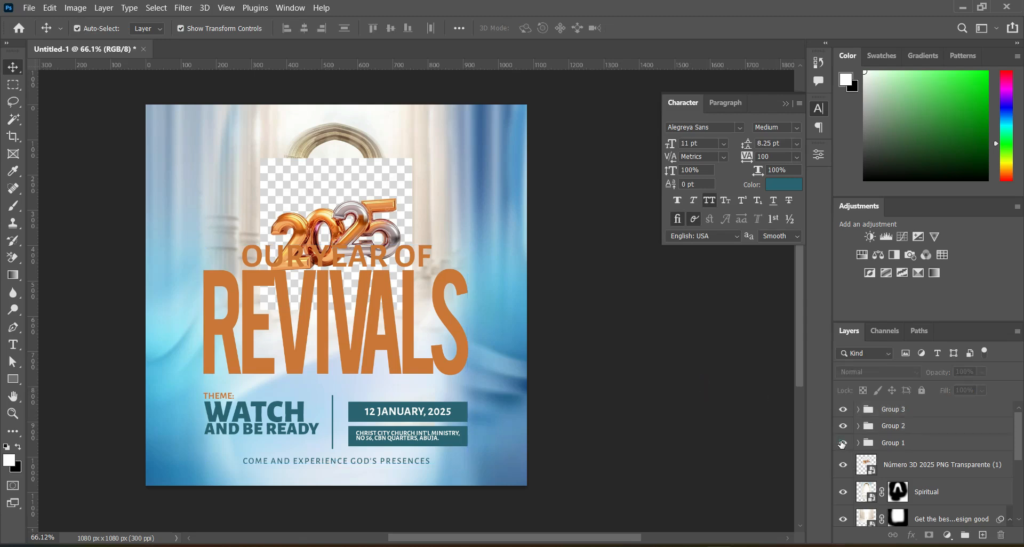
# Show the logo and church name group again and nudge it slightly up inside the arch.
pyautogui.click(842, 444)
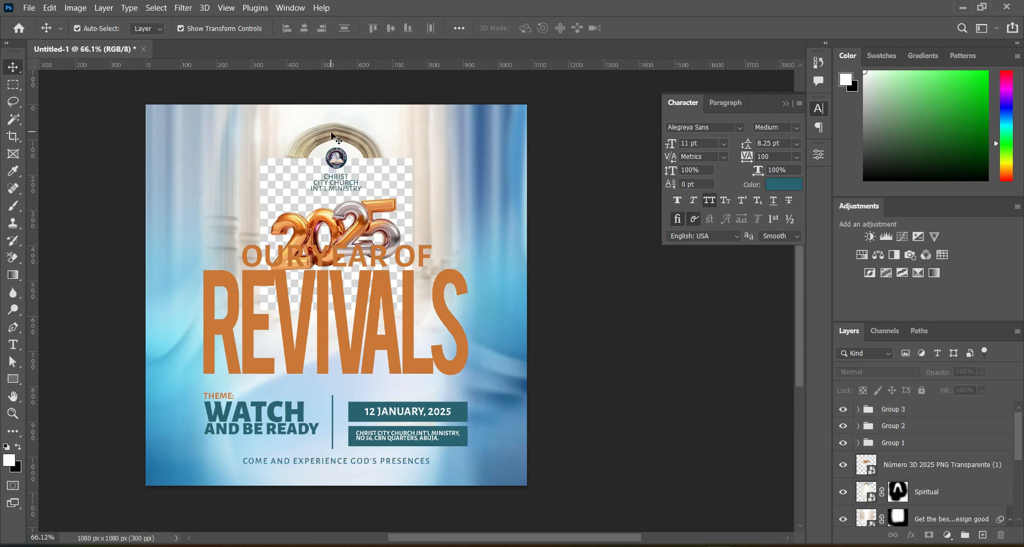
pyautogui.click(893, 449)
pyautogui.press('Up')
pyautogui.press('Up')
pyautogui.press('Up')
pyautogui.press('Up')
pyautogui.press('Up')
pyautogui.press('Up')
pyautogui.press('Up')
pyautogui.press('Up')
pyautogui.press('Up')
pyautogui.press('Up')
pyautogui.press('Up')
pyautogui.press('Up')
pyautogui.press('Up')
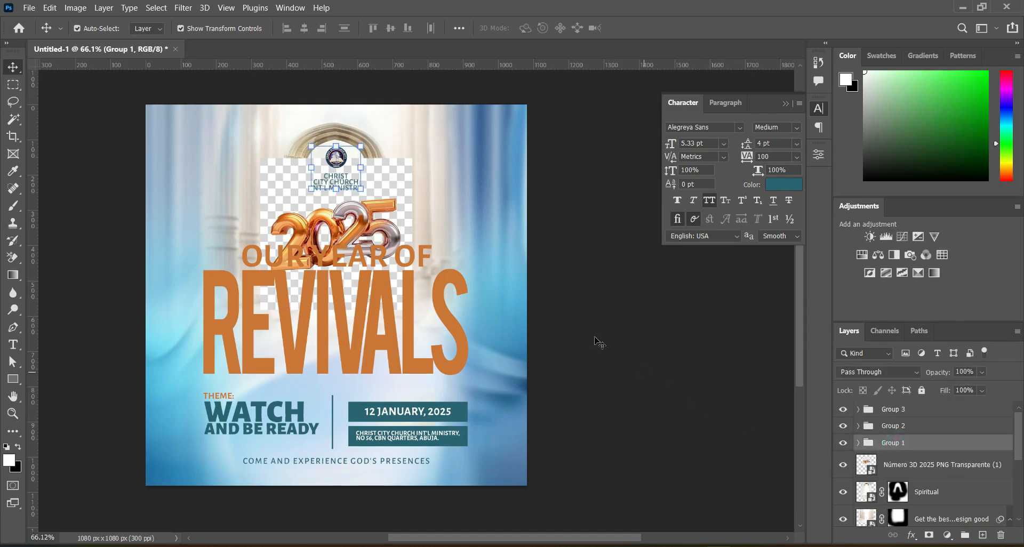
pyautogui.press('Up')
pyautogui.press('Up')
pyautogui.press('Up')
pyautogui.press('Up')
pyautogui.press('Up')
pyautogui.press('Up')
pyautogui.press('Up')
pyautogui.press('Up')
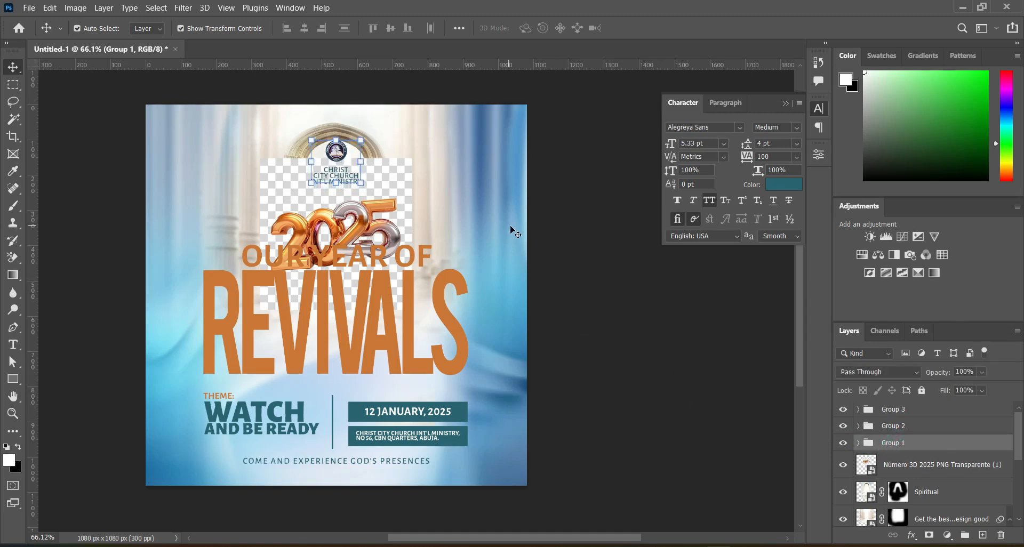
# Move the Spiritual arch image slightly up around the logo.
pyautogui.click(554, 232)
pyautogui.moveTo(294, 145); pyautogui.dragTo(304, 136)
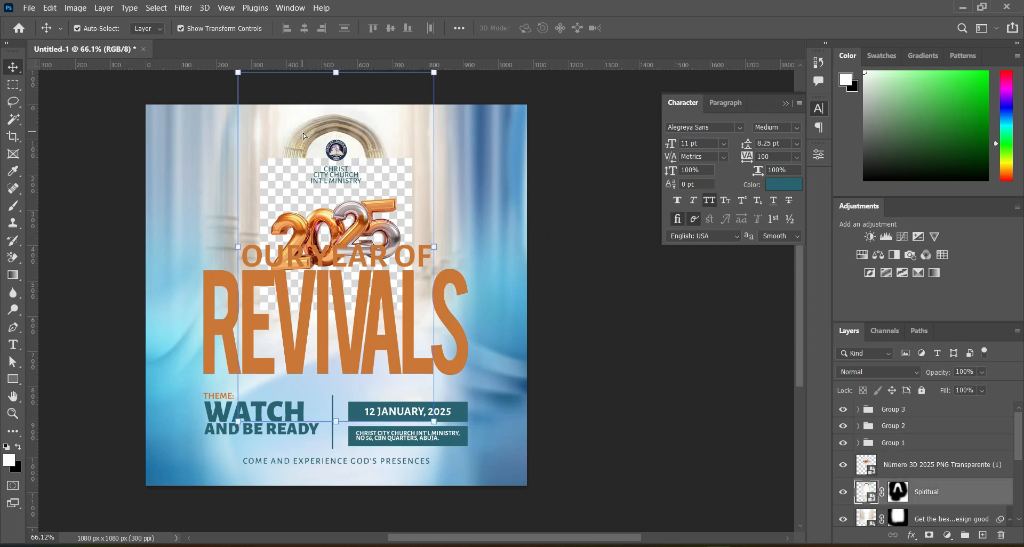
pyautogui.click(526, 228)
# Scale the logo and church name group down to about 84%, keeping it centered under the arch.
pyautogui.scroll(3, 1021, 471)
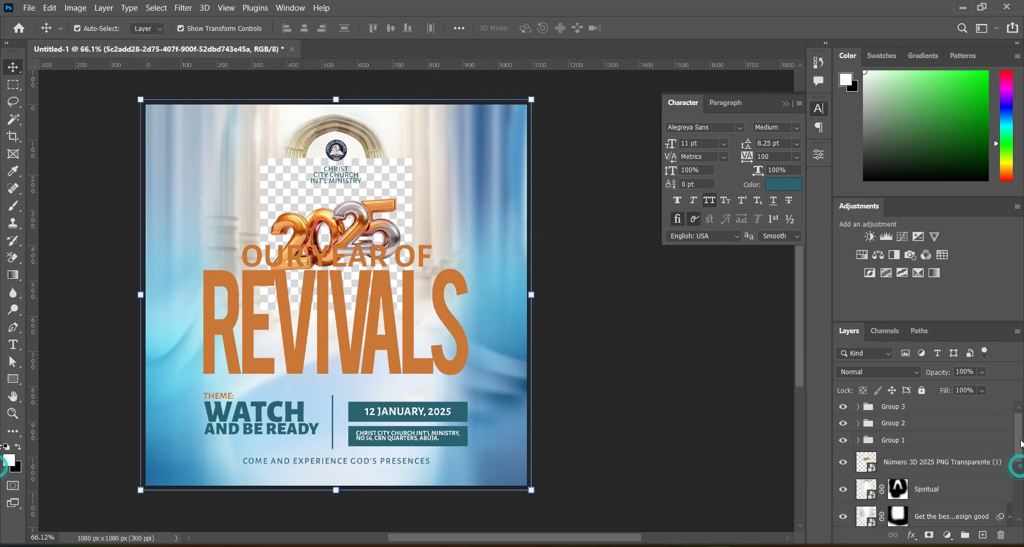
pyautogui.click(902, 441)
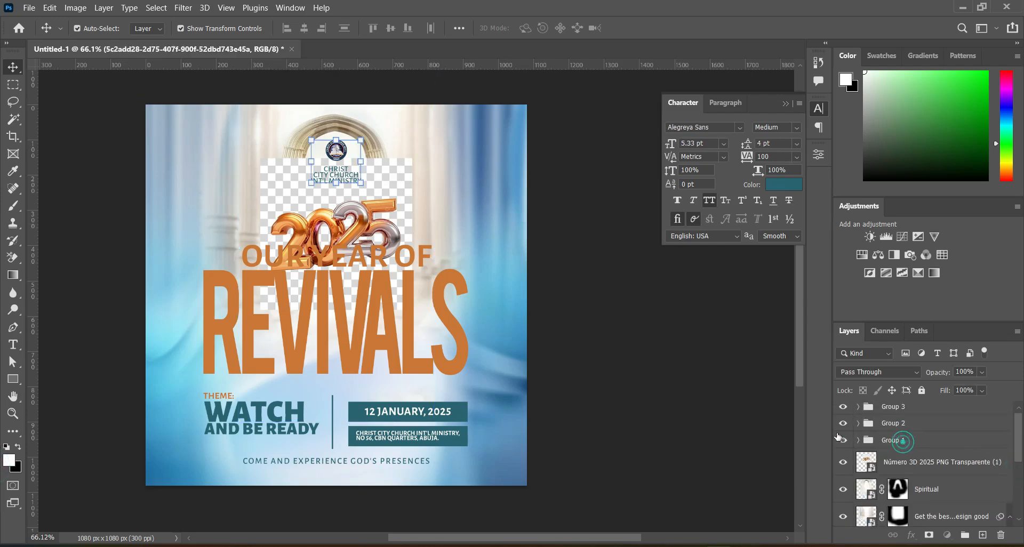
pyautogui.moveTo(337, 187); pyautogui.dragTo(337, 178)
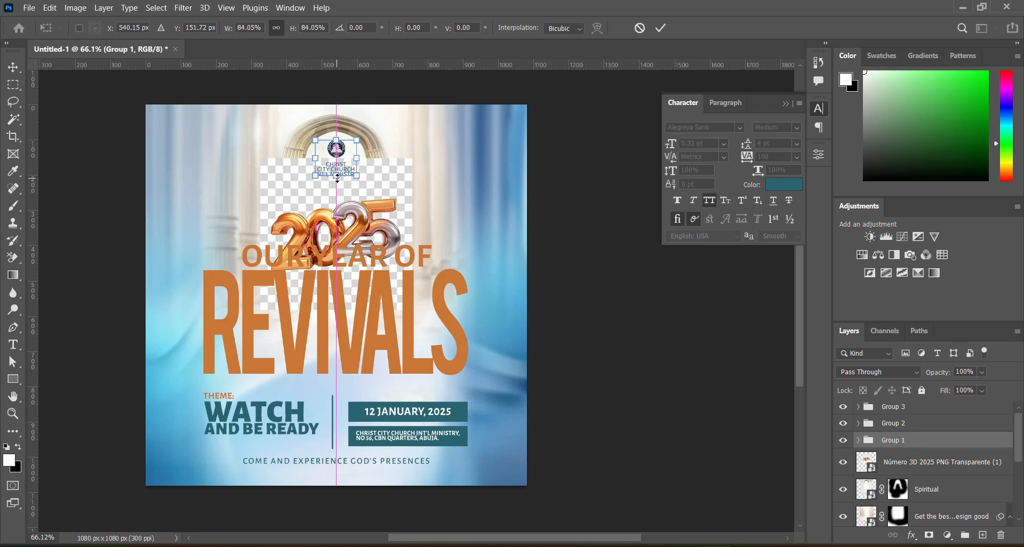
pyautogui.press('Return')
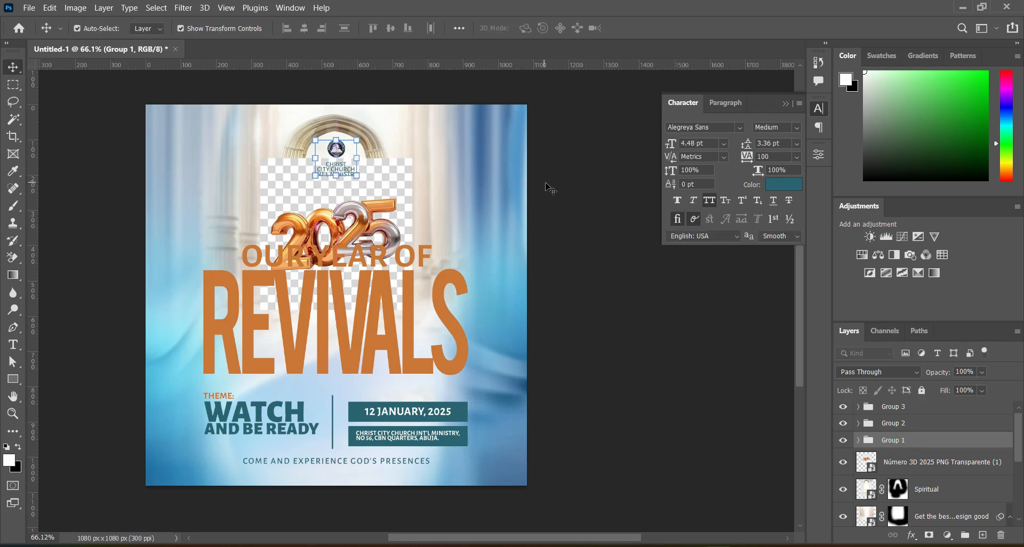
# Move the 3D 2025 image up about 42 px, then hide the logo, title, and event details groups.
pyautogui.click(545, 182)
pyautogui.moveTo(356, 220); pyautogui.dragTo(356, 205)
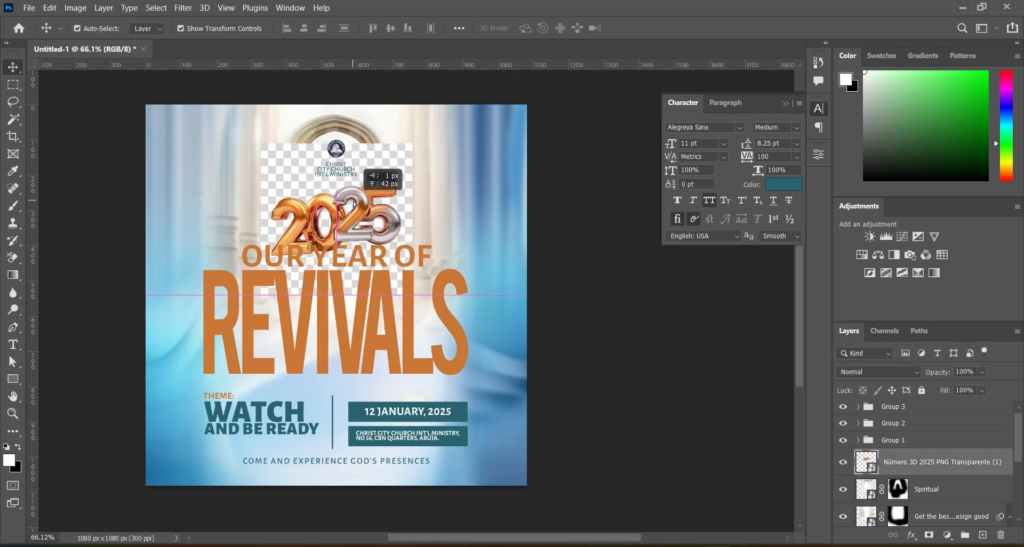
pyautogui.click(843, 441)
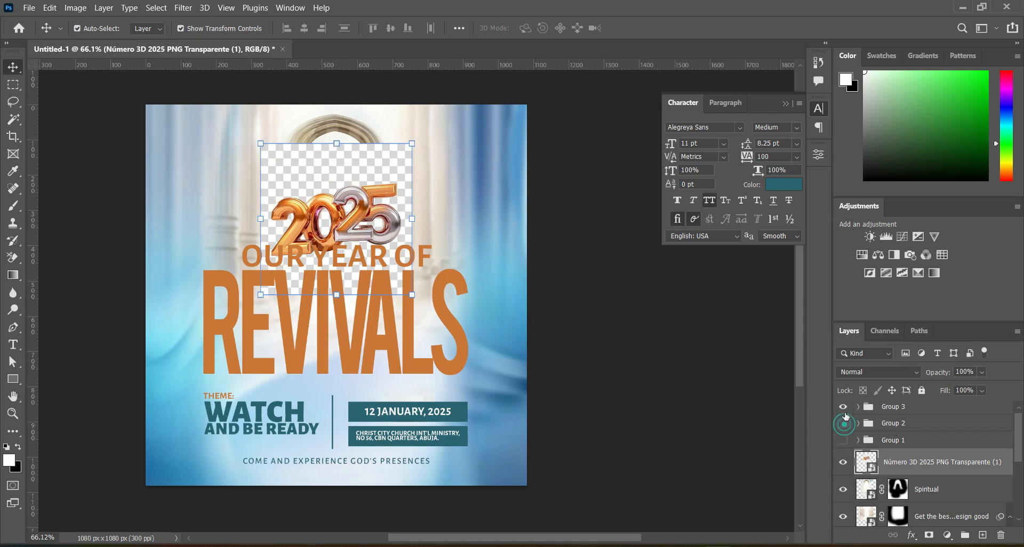
pyautogui.click(843, 423)
pyautogui.click(843, 407)
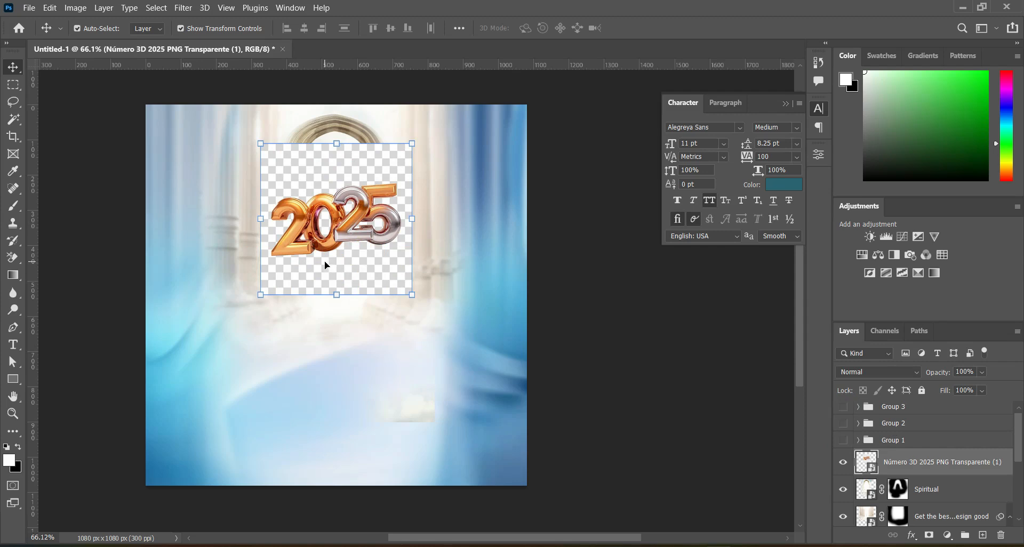
# Rasterize the 3D 2025 layer and erase its checkerboard with the Background Eraser, using Discontiguous limits and 50% tolerance.
pyautogui.scroll(3, 321, 259)
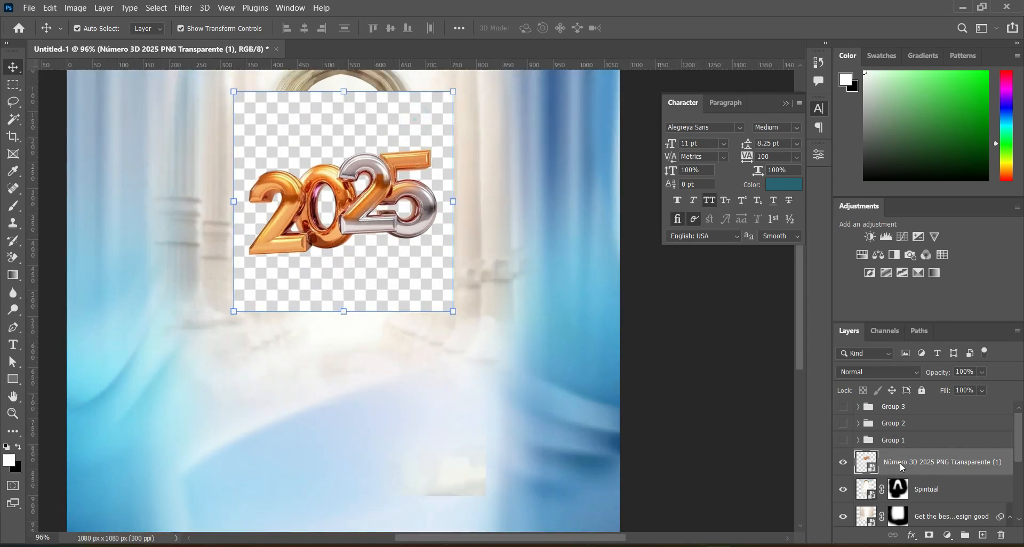
pyautogui.rightClick(902, 467)
pyautogui.click(763, 281)
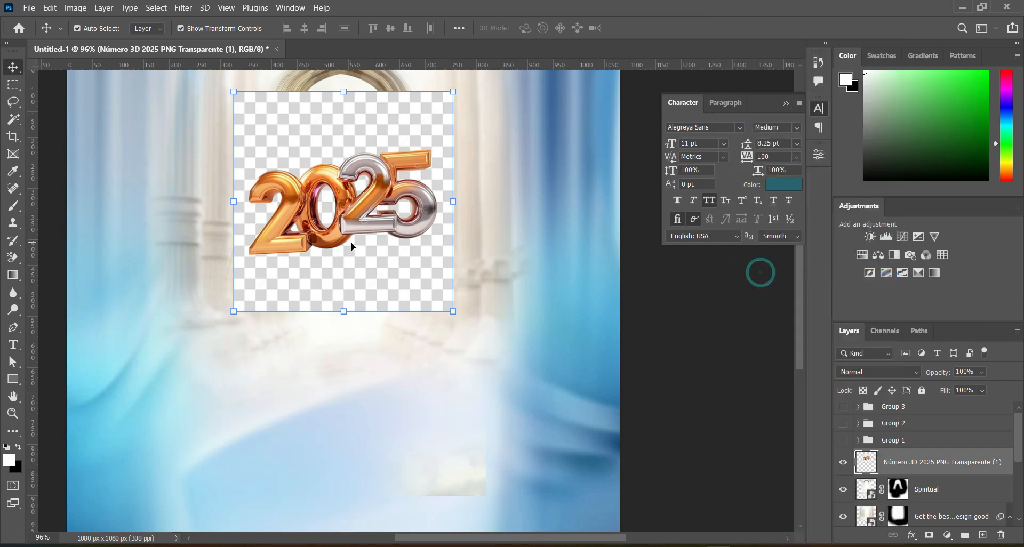
pyautogui.click(11, 259)
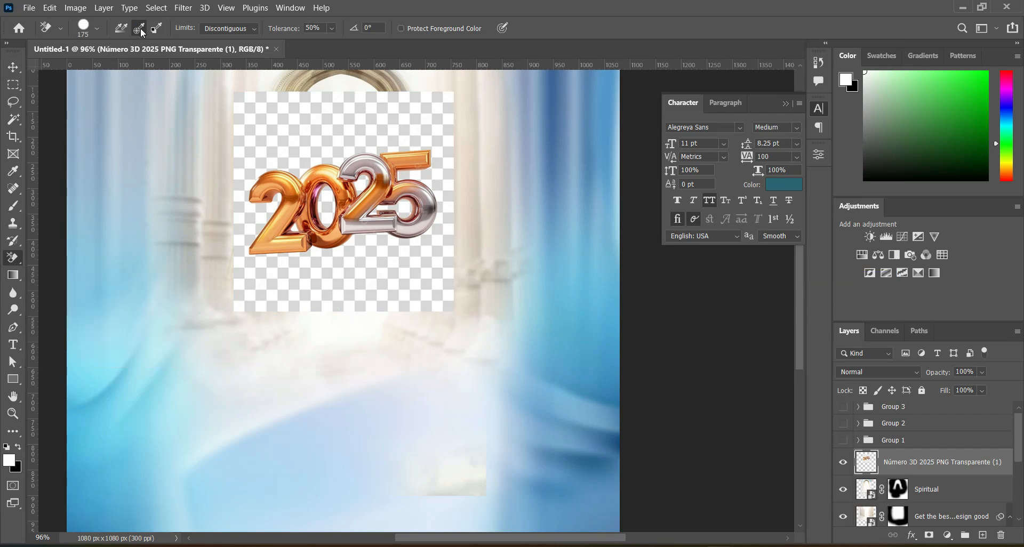
pyautogui.click(256, 30)
pyautogui.click(223, 39)
pyautogui.moveTo(238, 122)
pyautogui.mouseDown()
pyautogui.moveTo(309, 103)
pyautogui.moveTo(454, 129)
pyautogui.moveTo(366, 103)
pyautogui.moveTo(229, 217)
pyautogui.moveTo(419, 242)
pyautogui.moveTo(381, 326)
pyautogui.moveTo(206, 304)
pyautogui.mouseUp()
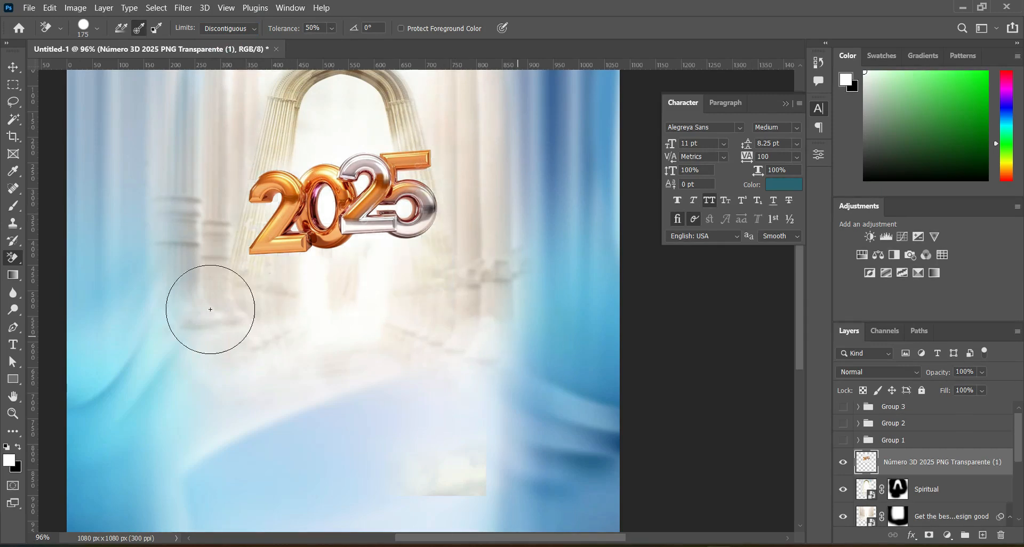
# Enlarge the cut-out 3D 2025 artwork slightly around its center to about 108%.
pyautogui.click(13, 67)
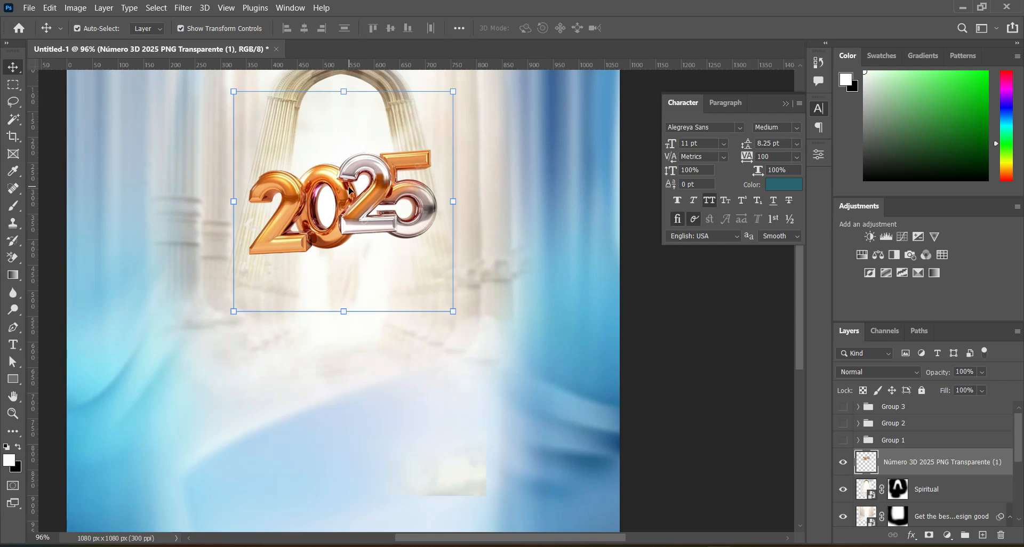
pyautogui.scroll(-2, 365, 253)
pyautogui.moveTo(347, 301); pyautogui.dragTo(349, 308)
pyautogui.click(660, 29)
# Show the logo, title, and event details groups again and clear the layer selection.
pyautogui.click(843, 440)
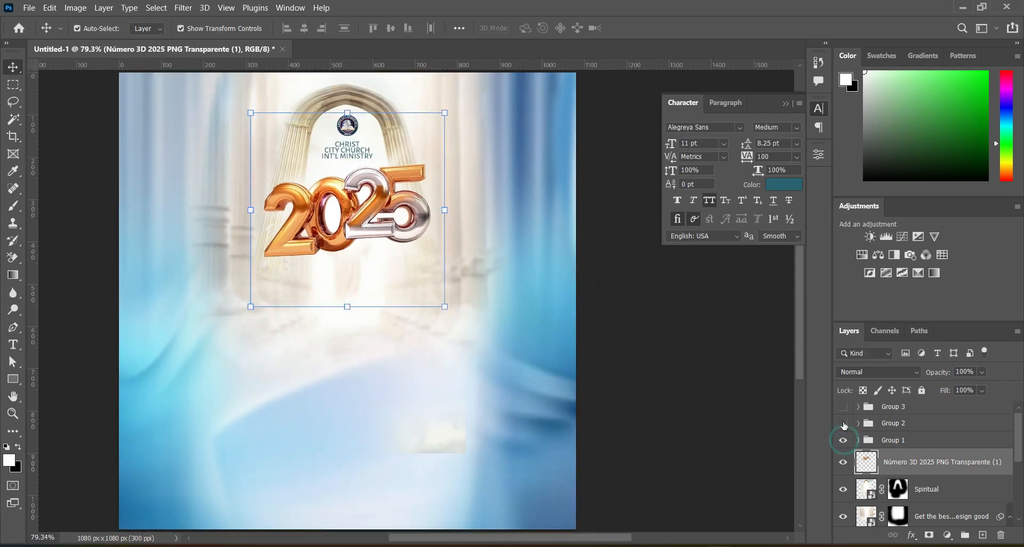
pyautogui.click(843, 423)
pyautogui.click(843, 406)
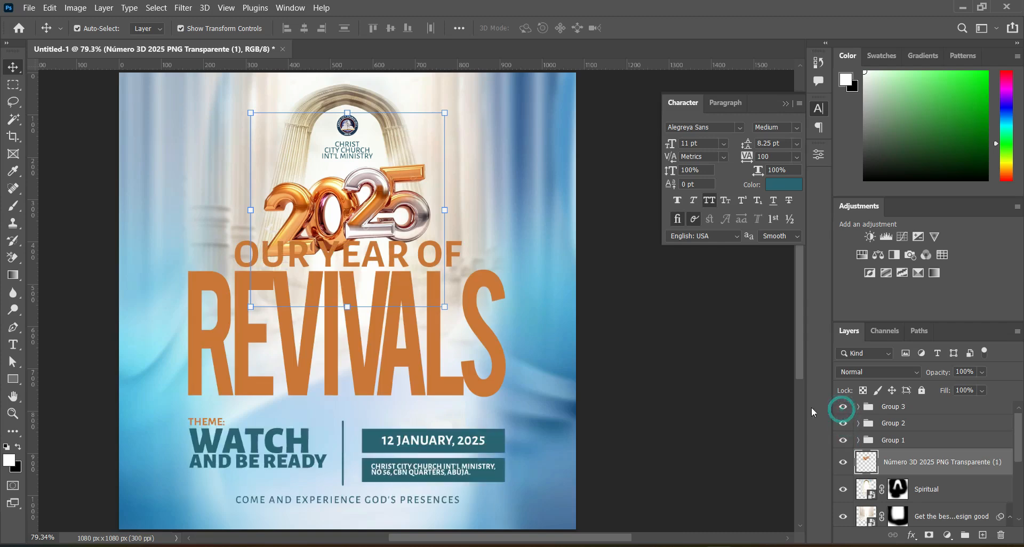
pyautogui.click(709, 379)
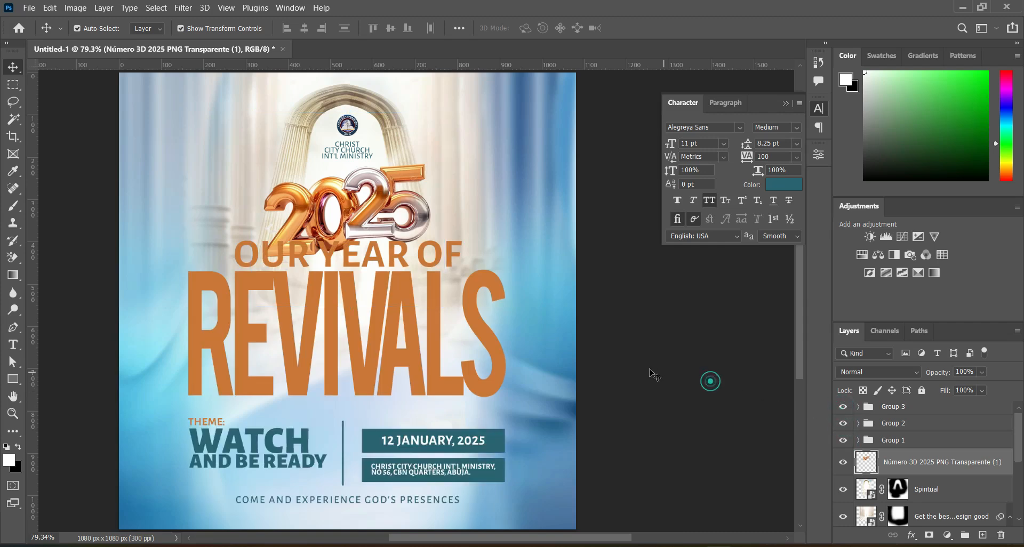
# Scale the OUR YEAR OF text down to 77.55%, keeping it centered above REVIVALS.
pyautogui.click(453, 261)
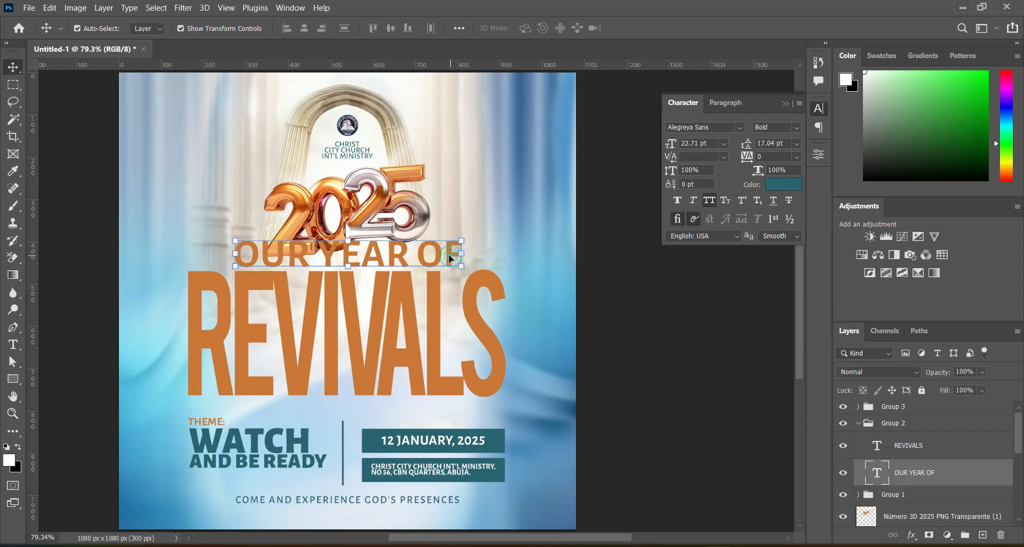
pyautogui.click(348, 244)
pyautogui.moveTo(348, 243)
pyautogui.mouseDown()
pyautogui.moveTo(347, 212)
pyautogui.moveTo(347, 241)
pyautogui.mouseUp()
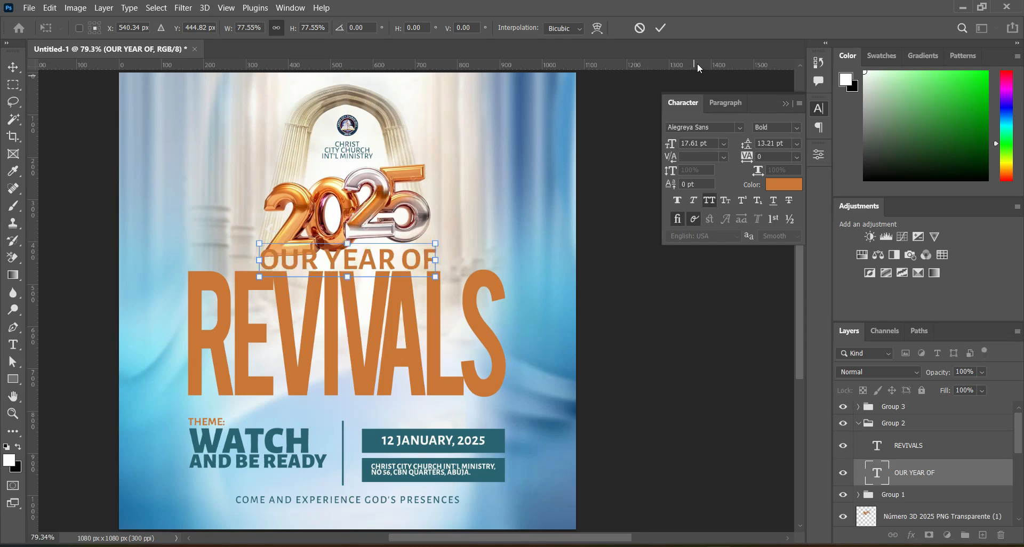
pyautogui.click(662, 27)
# Nudge the OUR YEAR OF REVIVALS title group down about 27 px, clear of the 3D 2025, and deselect it.
pyautogui.click(886, 425)
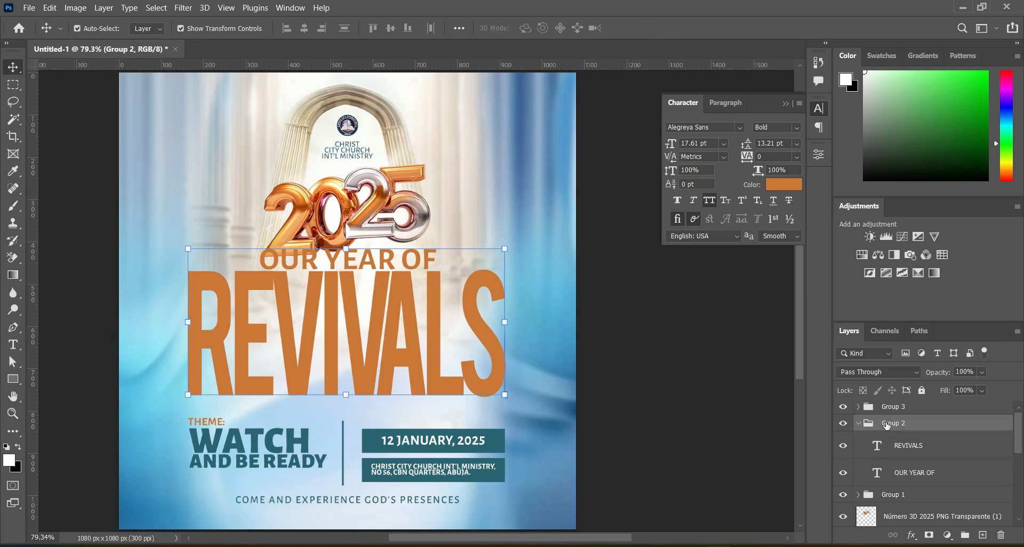
pyautogui.press('Down')
pyautogui.press('Down')
pyautogui.press('Down')
pyautogui.press('Down')
pyautogui.press('Down')
pyautogui.press('Down')
pyautogui.press('Down')
pyautogui.press('Down')
pyautogui.press('Down')
pyautogui.press('Down')
pyautogui.press('Down')
pyautogui.press('Down')
pyautogui.press('Down')
pyautogui.press('Down')
pyautogui.press('Down')
pyautogui.press('Down')
pyautogui.press('Down')
pyautogui.press('Down')
pyautogui.press('Down')
pyautogui.press('Down')
pyautogui.press('Down')
pyautogui.press('Down')
pyautogui.press('Down')
pyautogui.press('Down')
pyautogui.press('Down')
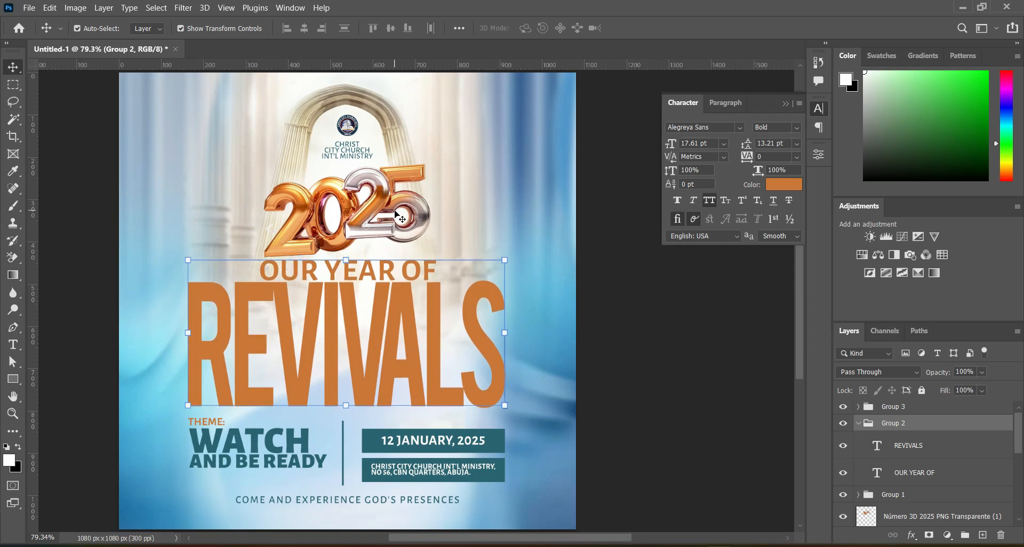
pyautogui.scroll(-2, 397, 216)
pyautogui.scroll(1, 382, 200)
pyautogui.click(629, 299)
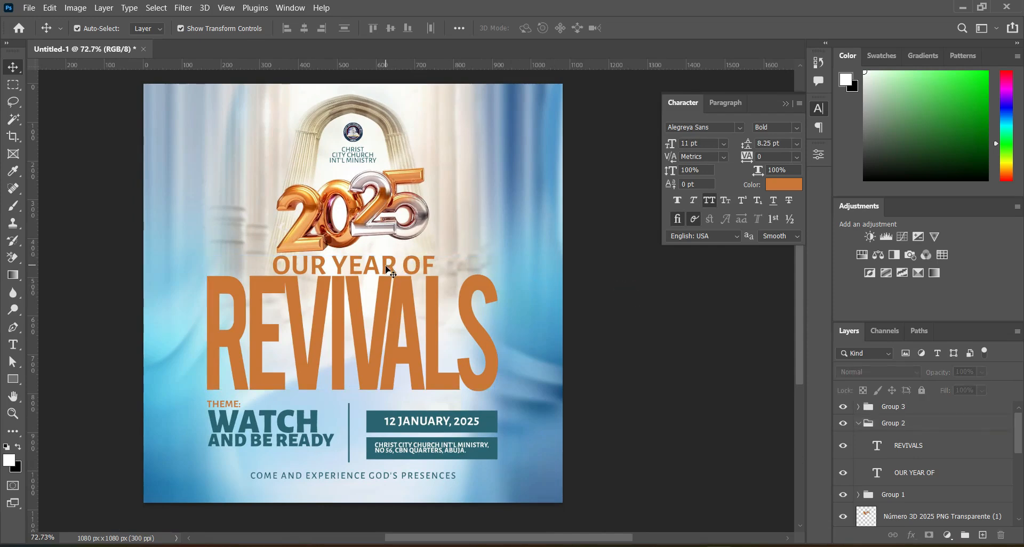
# Place the City Movements image directly above the REVIVALS text layer and scale it to 32.83% so it covers the word.
pyautogui.click(385, 300)
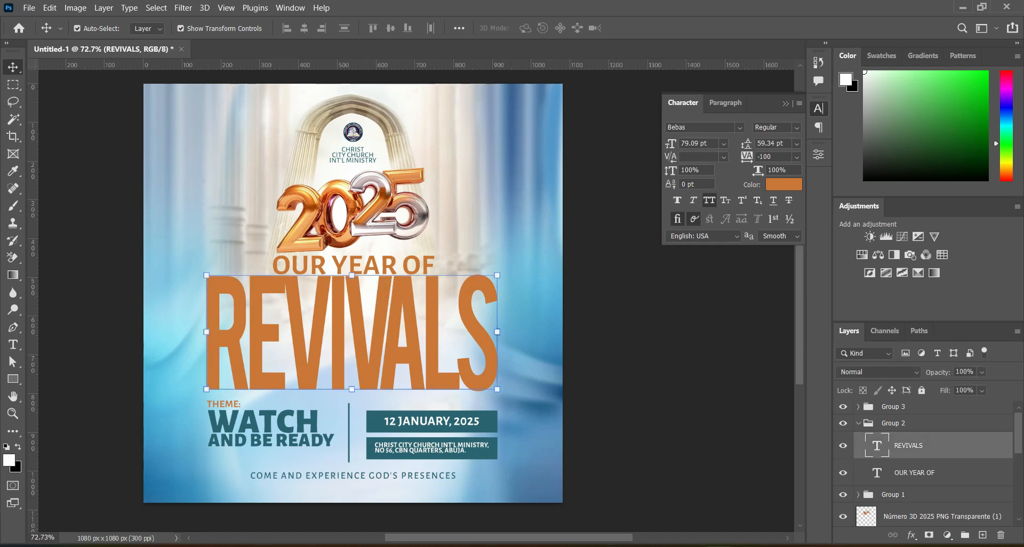
pyautogui.hotkey('alt', 'Tab')
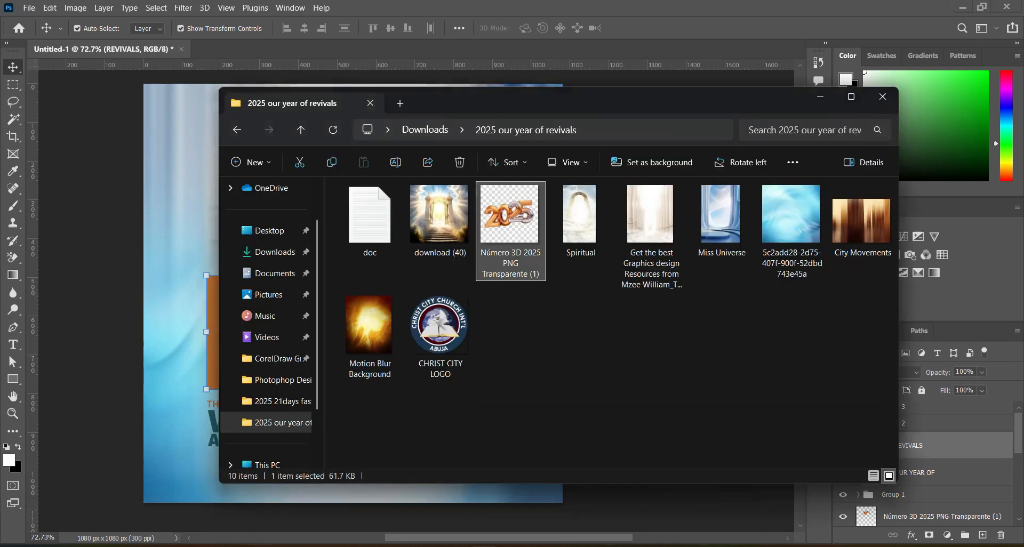
pyautogui.click(566, 331)
pyautogui.moveTo(854, 235); pyautogui.dragTo(315, 332)
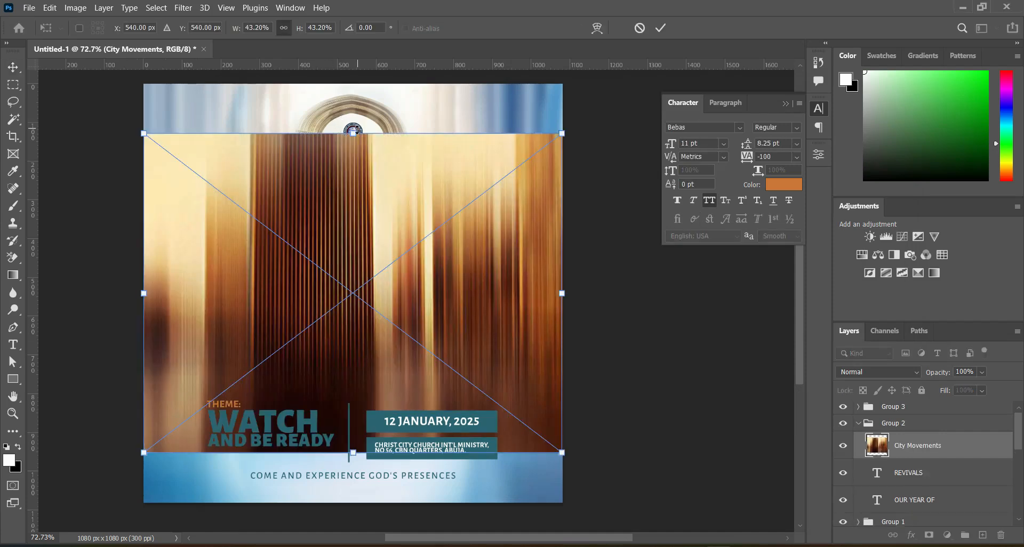
pyautogui.moveTo(354, 132); pyautogui.dragTo(353, 175)
pyautogui.moveTo(353, 209); pyautogui.dragTo(351, 226)
pyautogui.click(659, 28)
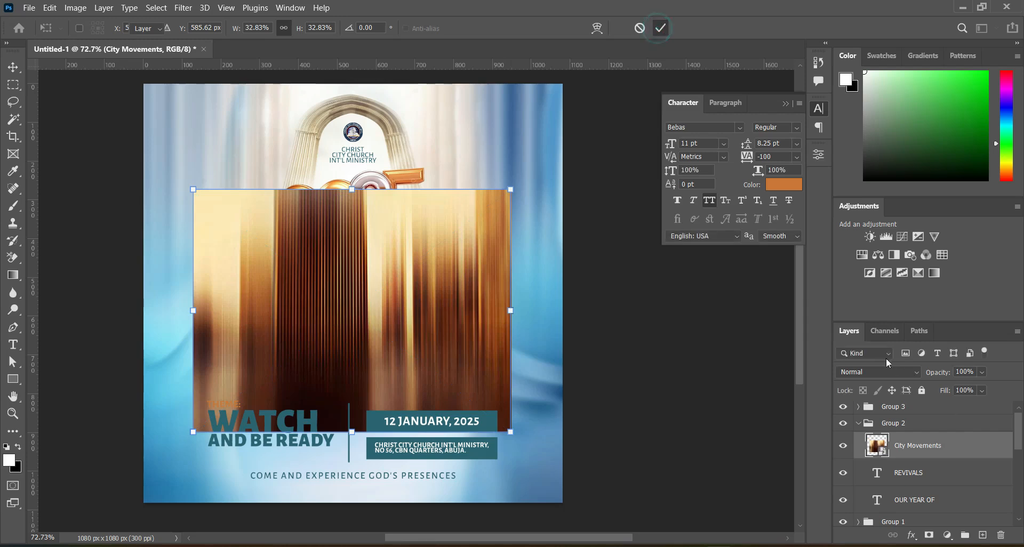
# Clip the City Movements image to the REVIVALS text and shift it down about 34 px within the letters.
pyautogui.rightClick(911, 449)
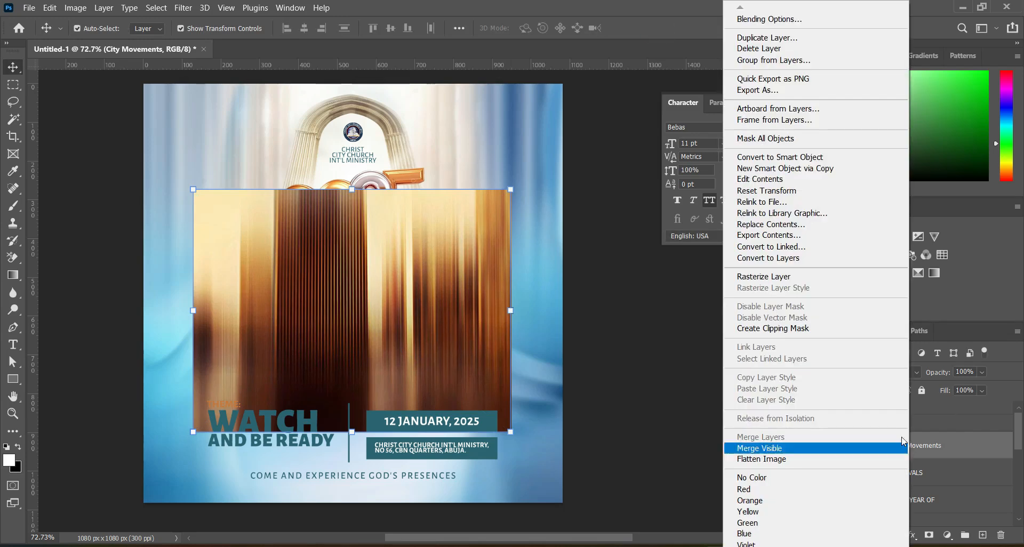
pyautogui.click(784, 331)
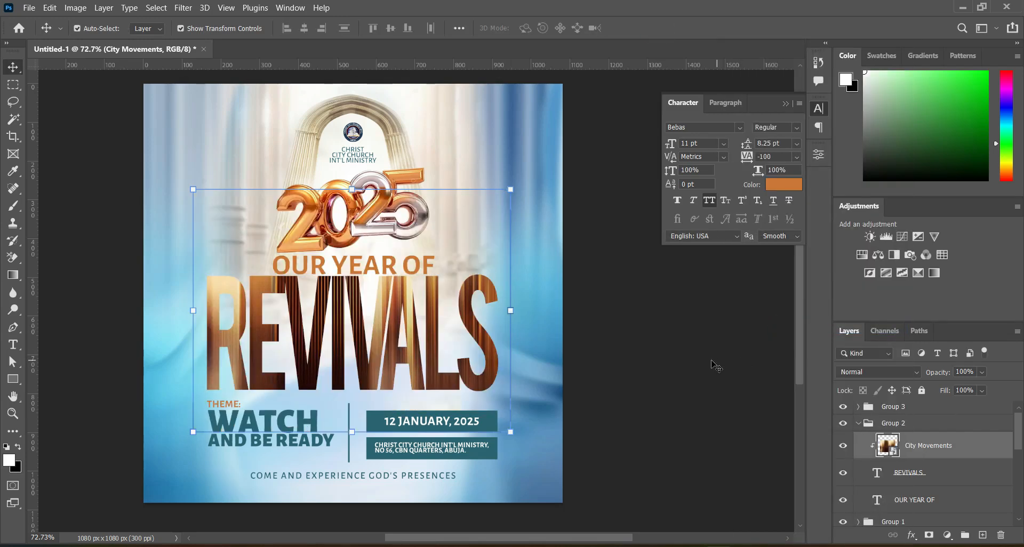
pyautogui.moveTo(403, 353)
pyautogui.mouseDown()
pyautogui.moveTo(386, 341)
pyautogui.moveTo(384, 354)
pyautogui.moveTo(384, 341)
pyautogui.moveTo(390, 346)
pyautogui.mouseUp()
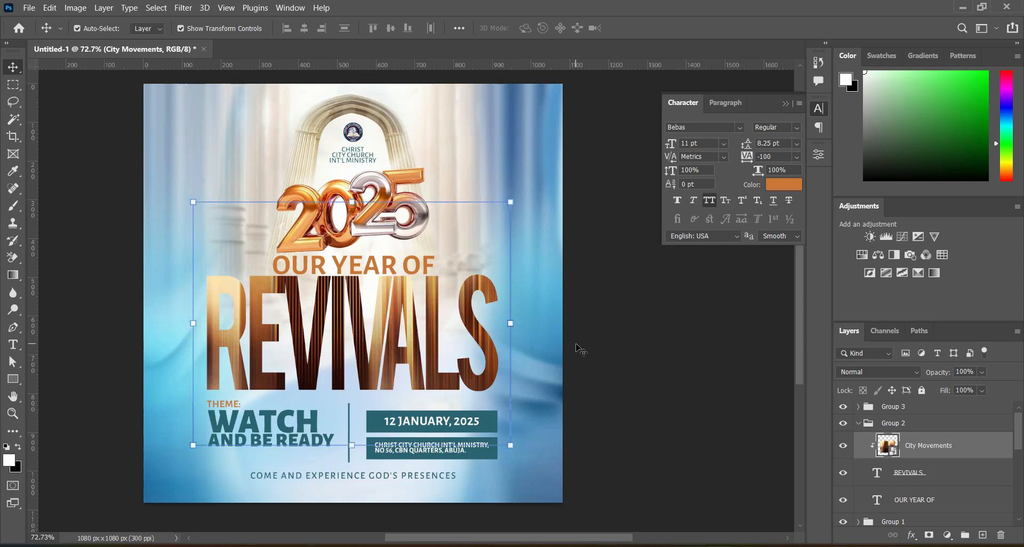
# Set the clipped City Movements layer's blend mode to Soft Light and deselect it.
pyautogui.click(874, 372)
pyautogui.click(868, 381)
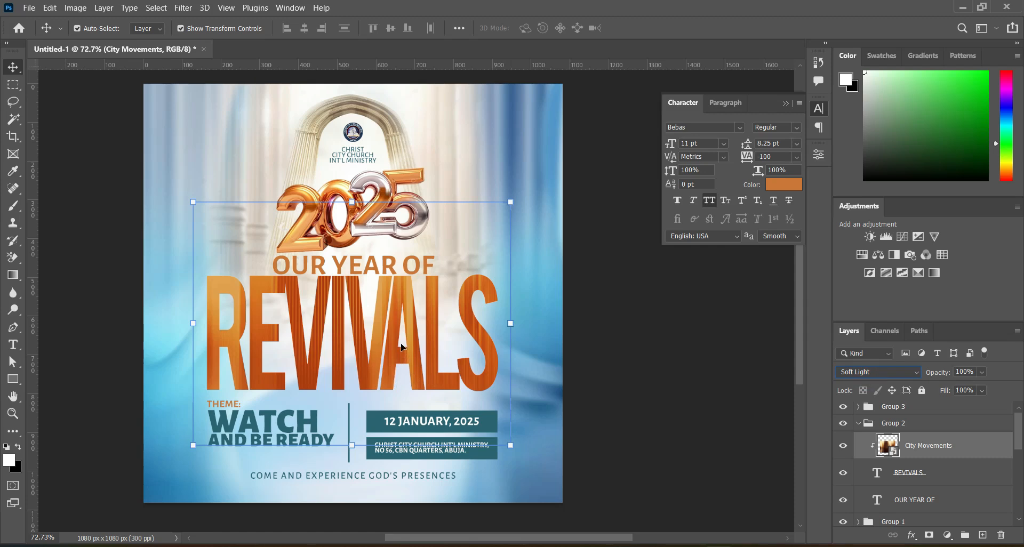
pyautogui.click(610, 315)
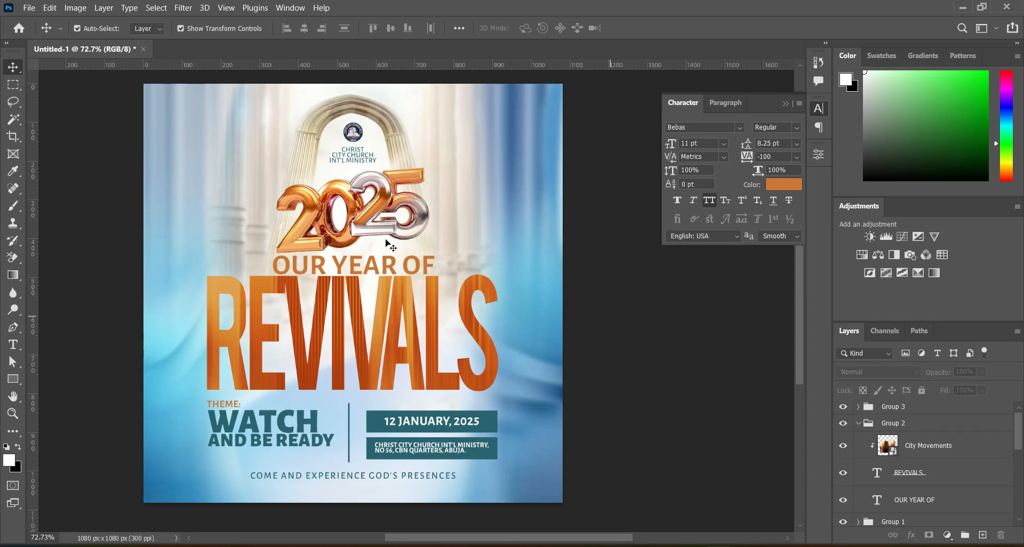
# Move the 3D 2025 layer into the logo and church name group beneath the logo, and collapse the group.
pyautogui.click(303, 169)
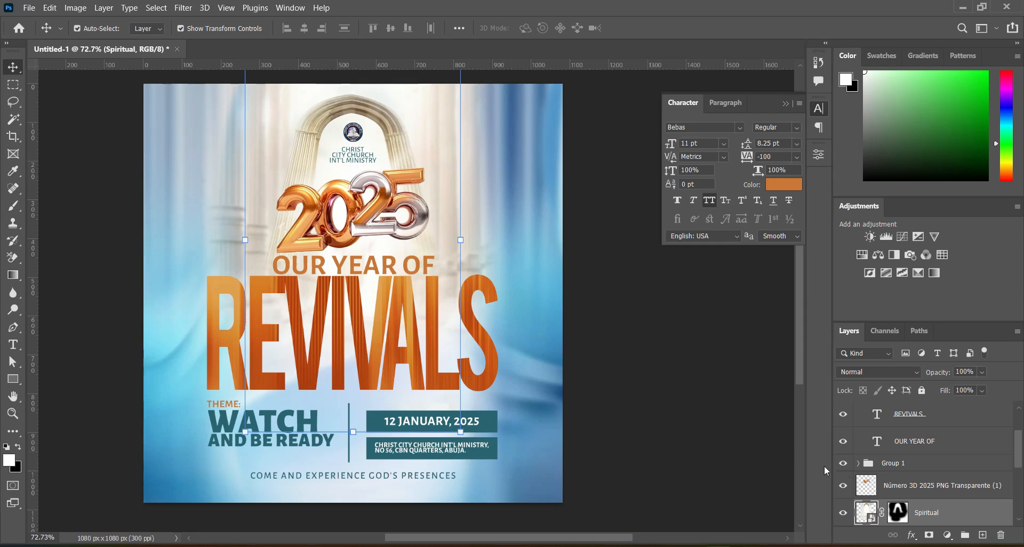
pyautogui.click(859, 462)
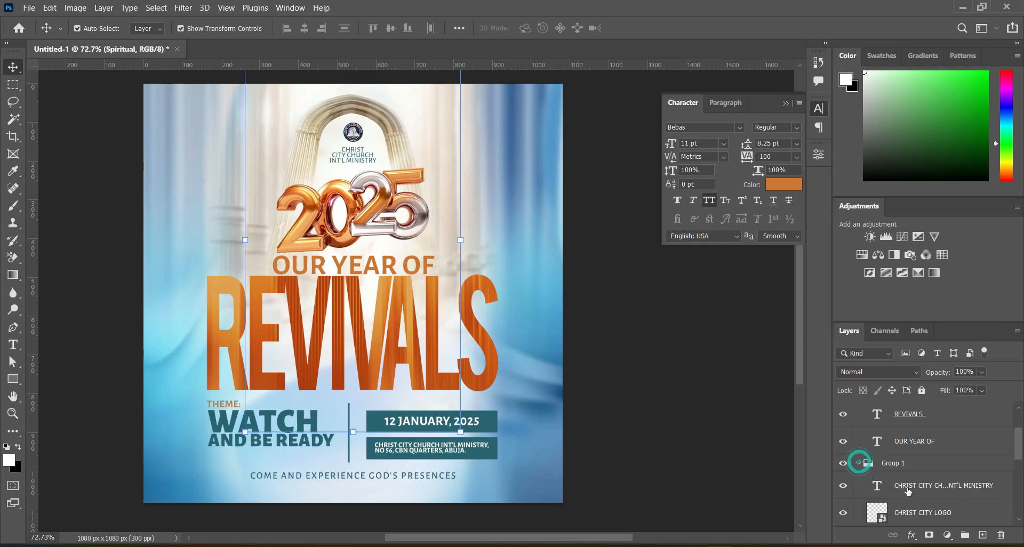
pyautogui.scroll(-2, 1021, 463)
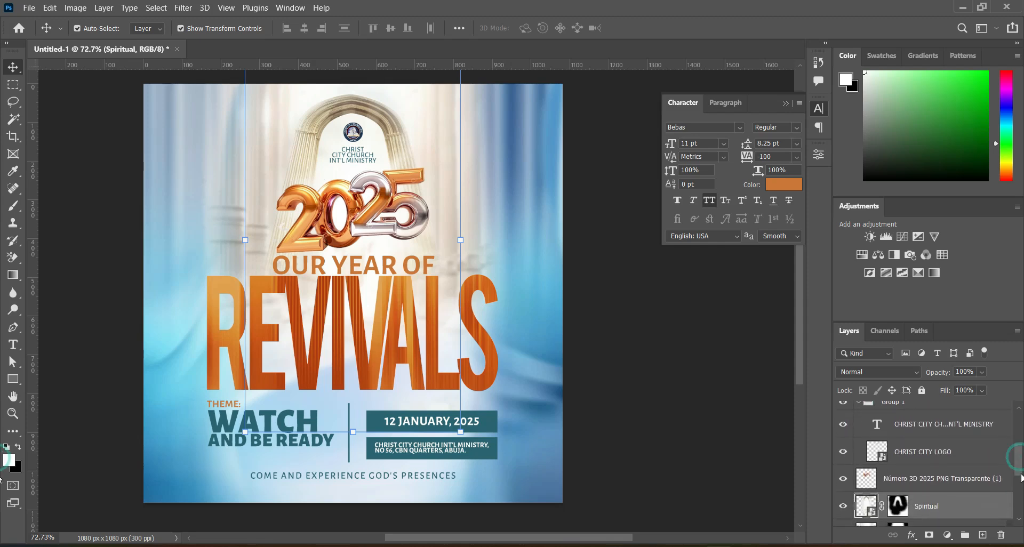
pyautogui.moveTo(920, 481); pyautogui.dragTo(916, 462)
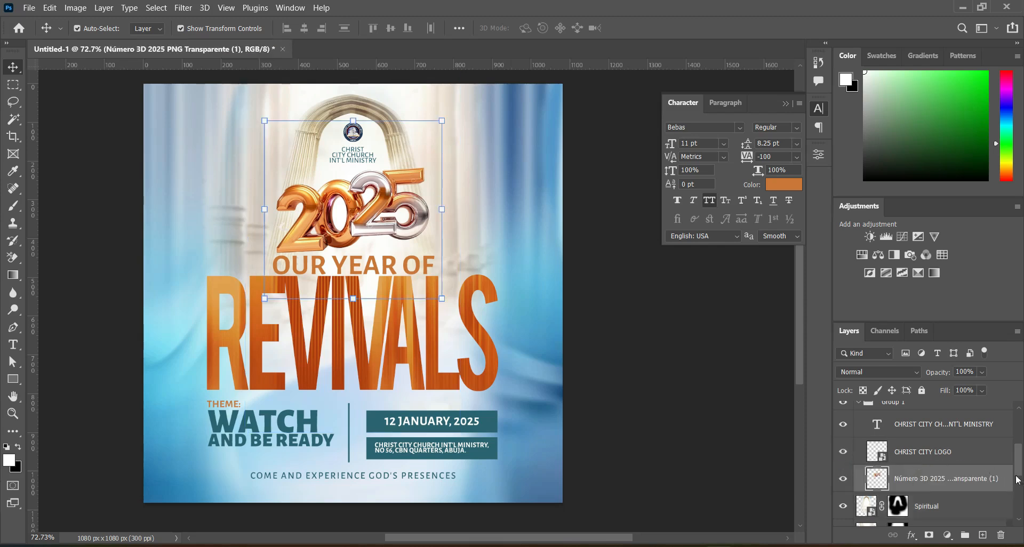
pyautogui.scroll(1, 894, 451)
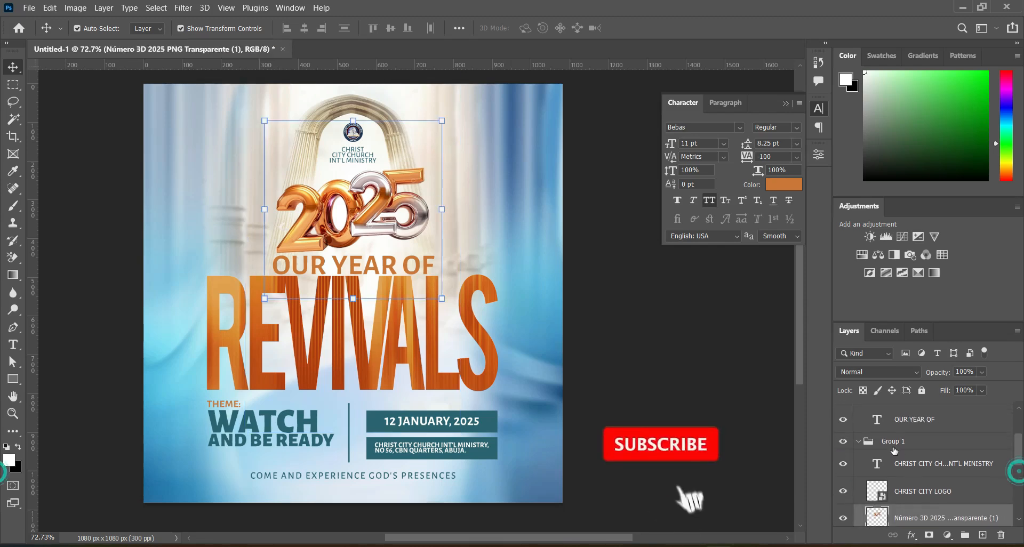
pyautogui.click(858, 441)
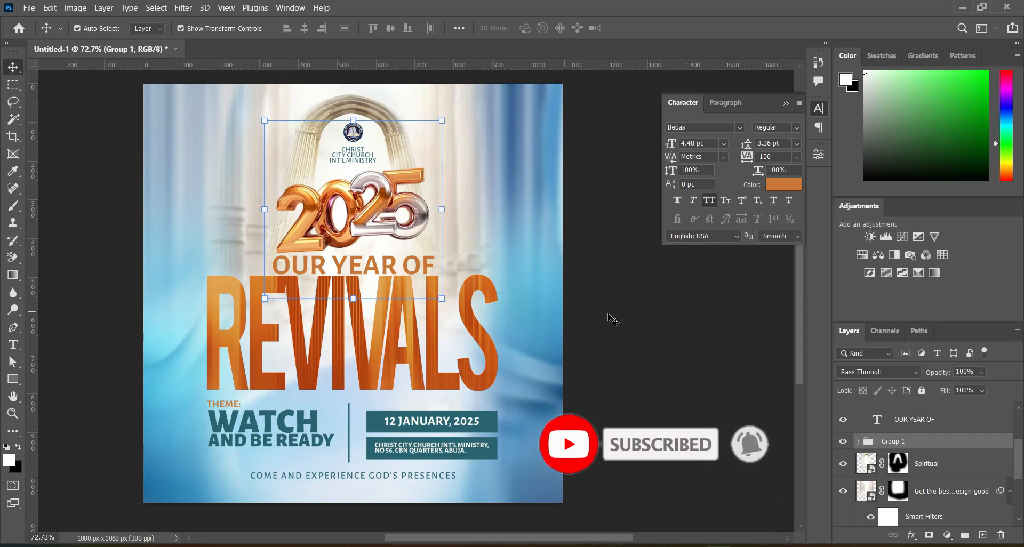
pyautogui.click(555, 256)
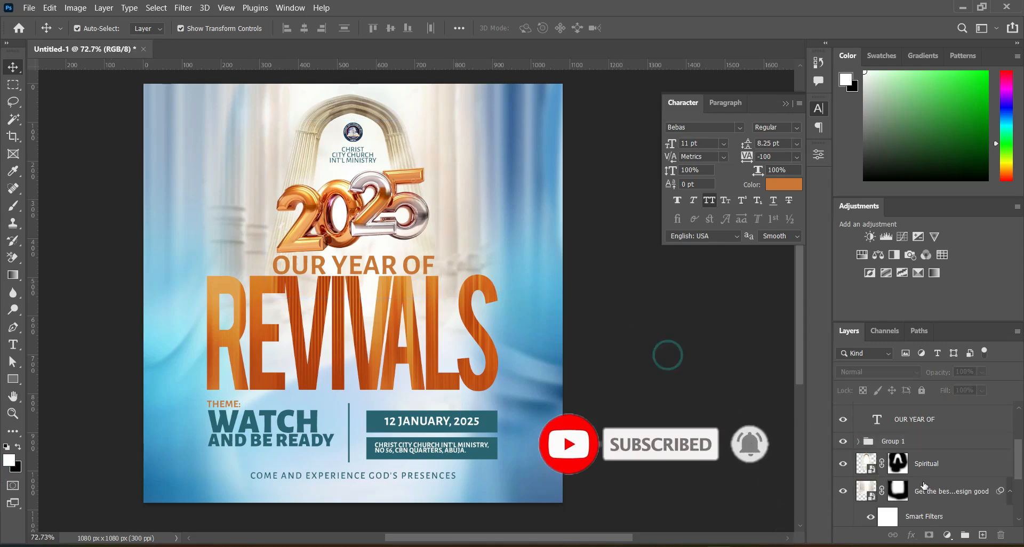
# Place the download (40) heavenly gate image directly above the Spiritual layer and scale it to 22.31%, flush with the canvas's upper edge.
pyautogui.click(302, 166)
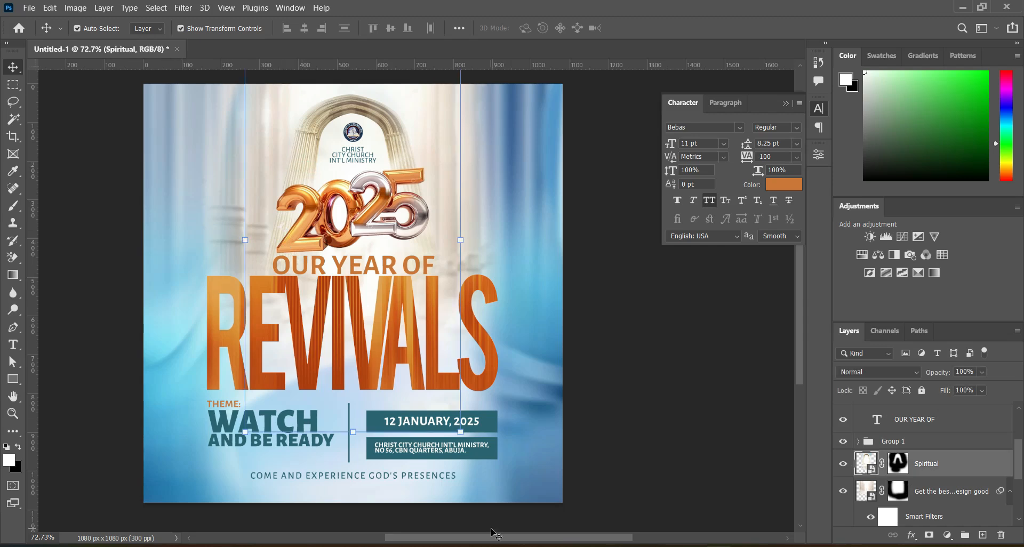
pyautogui.click(482, 546)
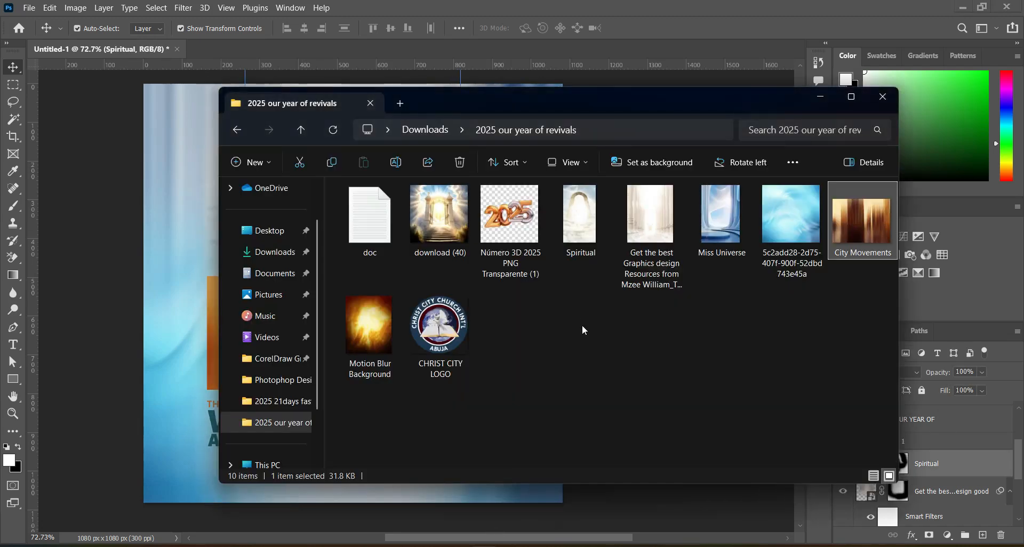
pyautogui.click(586, 338)
pyautogui.click(420, 209)
pyautogui.moveTo(435, 217); pyautogui.dragTo(147, 255)
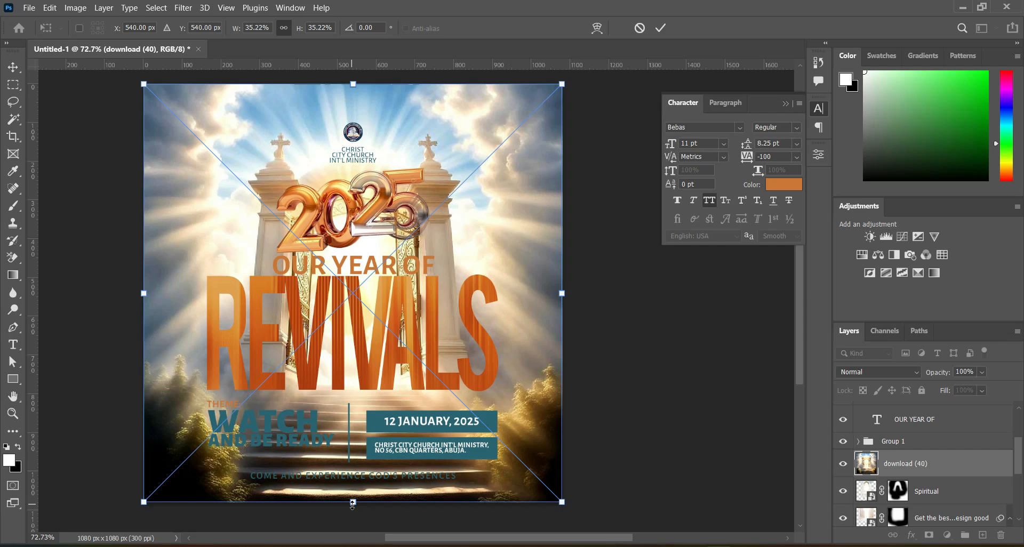
pyautogui.moveTo(352, 504); pyautogui.dragTo(353, 351)
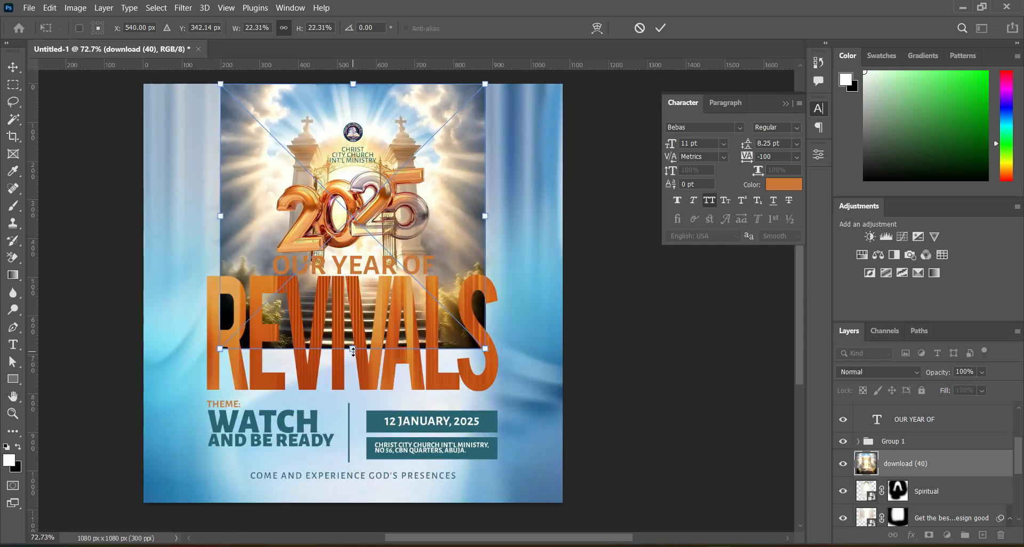
pyautogui.click(662, 28)
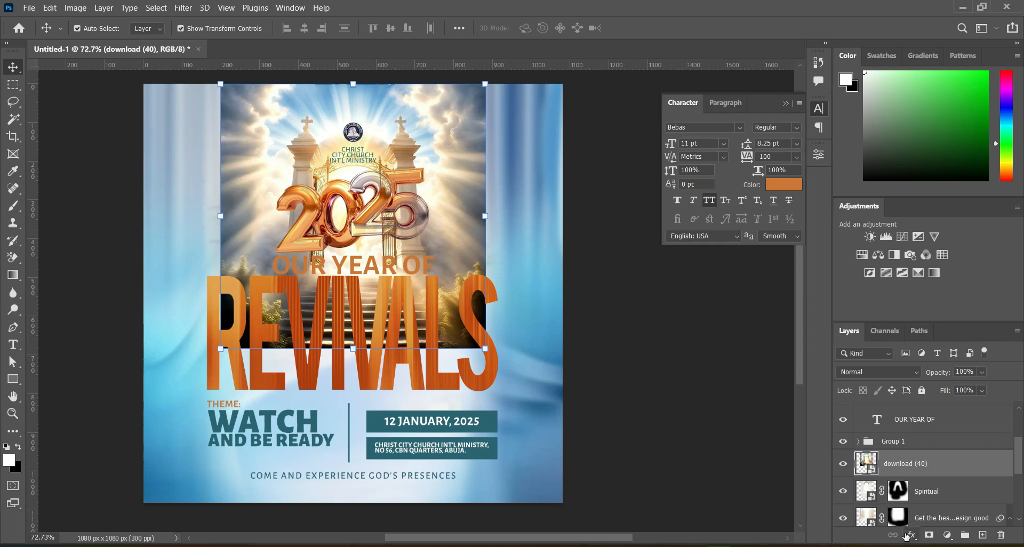
# Add a layer mask to the download (40) image and paint out its outer edges with a soft 250 px black brush.
pyautogui.click(929, 535)
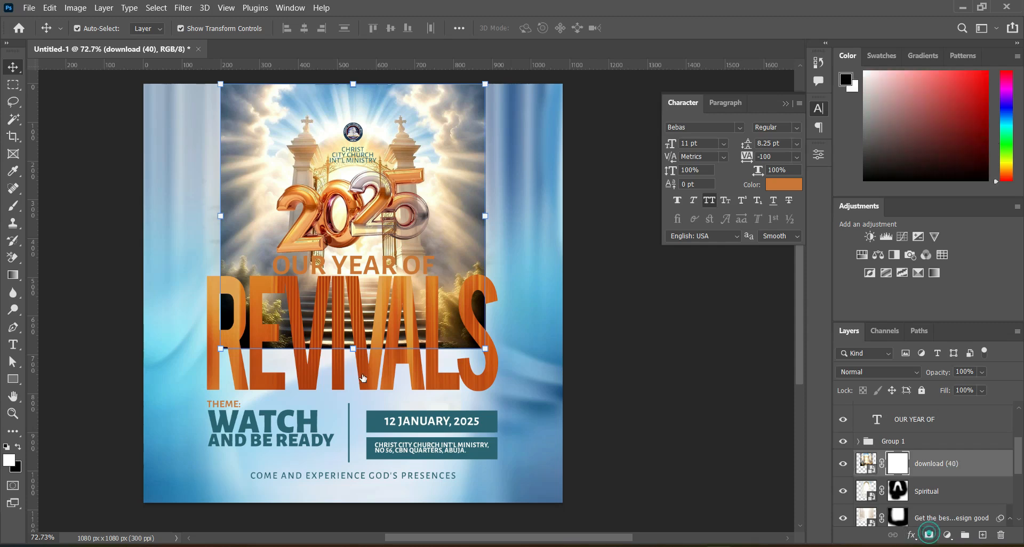
pyautogui.click(13, 205)
pyautogui.press(']')
pyautogui.press(']')
pyautogui.press('[')
pyautogui.press('[')
pyautogui.press(']')
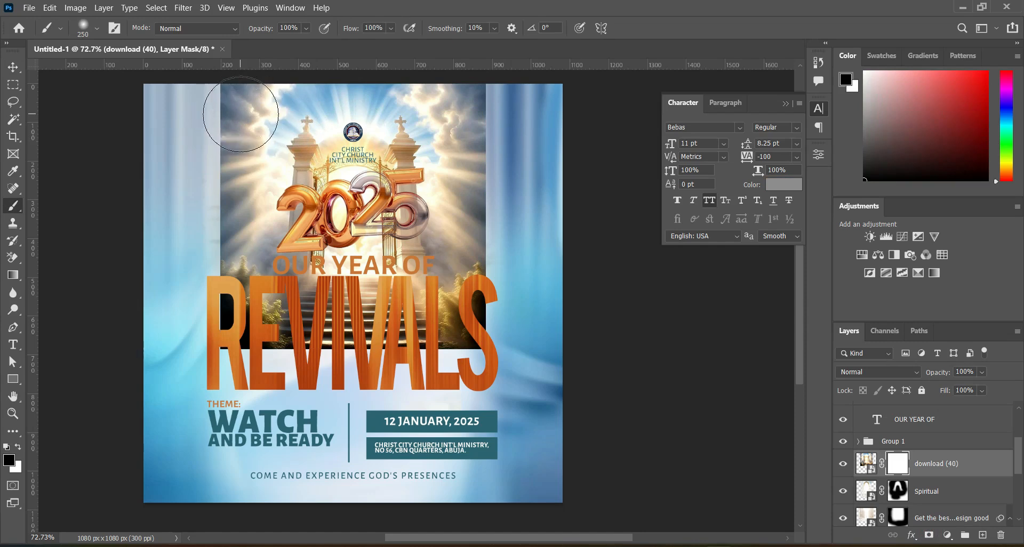
pyautogui.moveTo(241, 101)
pyautogui.mouseDown()
pyautogui.moveTo(229, 246)
pyautogui.moveTo(245, 338)
pyautogui.moveTo(409, 347)
pyautogui.moveTo(468, 323)
pyautogui.moveTo(320, 314)
pyautogui.moveTo(506, 276)
pyautogui.moveTo(478, 234)
pyautogui.moveTo(457, 126)
pyautogui.moveTo(466, 138)
pyautogui.mouseUp()
# Mask out the gate image's sky above and around the arch with smaller soft brushes of 150 down to 80 px.
pyautogui.scroll(5, 326, 97)
pyautogui.press('[')
pyautogui.press('[')
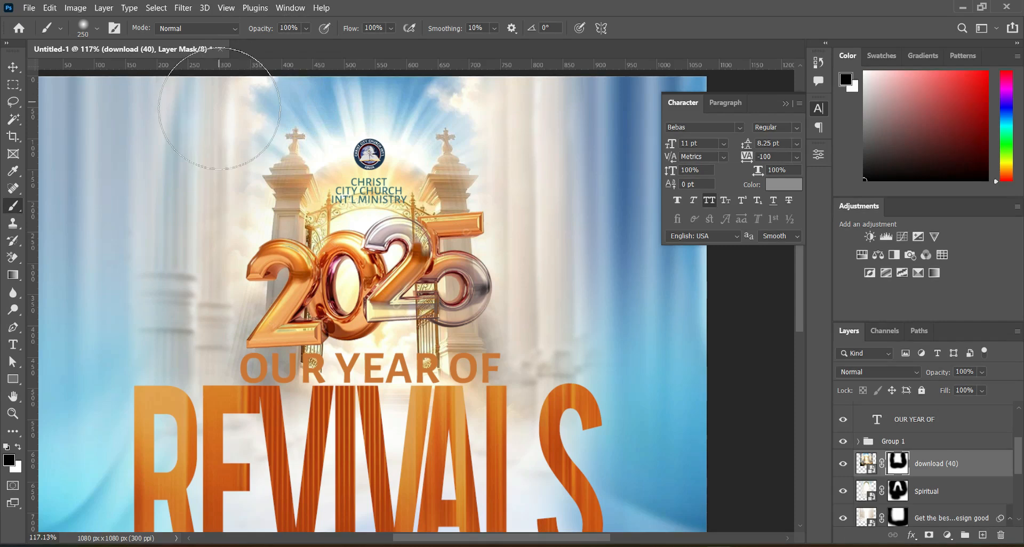
pyautogui.press('[')
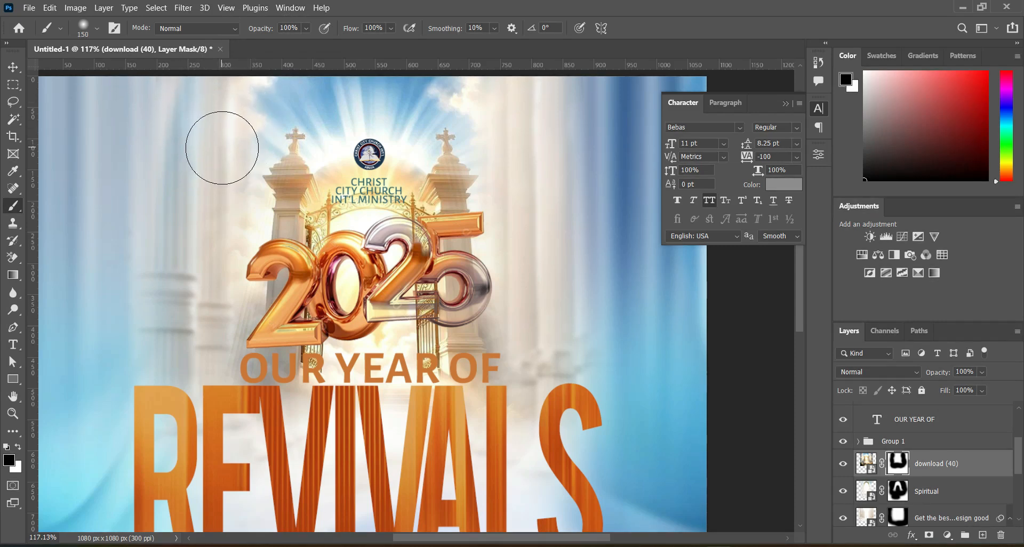
pyautogui.moveTo(278, 87); pyautogui.dragTo(482, 92)
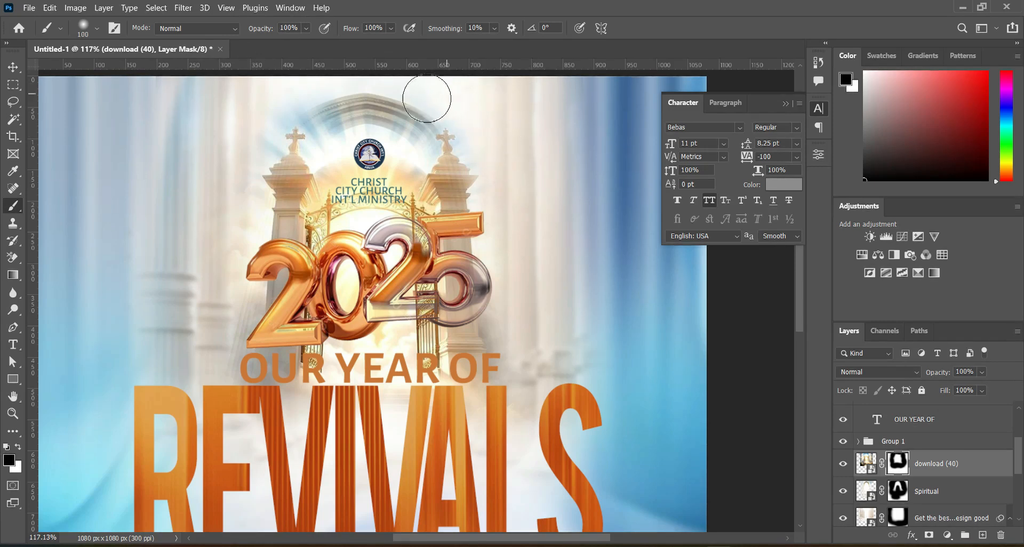
pyautogui.moveTo(393, 133)
pyautogui.mouseDown()
pyautogui.moveTo(332, 128)
pyautogui.moveTo(327, 144)
pyautogui.moveTo(329, 126)
pyautogui.moveTo(300, 105)
pyautogui.moveTo(253, 128)
pyautogui.mouseUp()
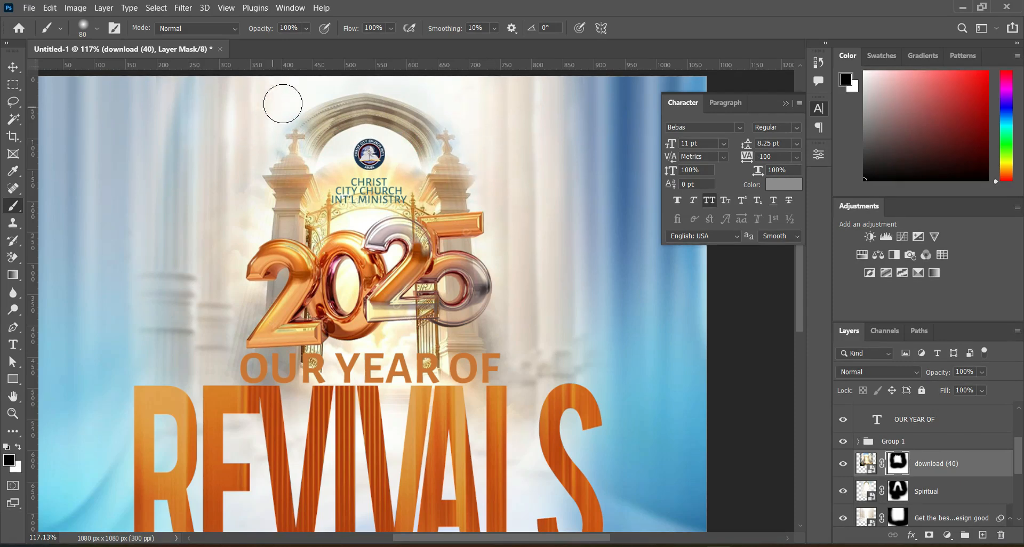
pyautogui.press(']')
pyautogui.press(']')
pyautogui.press(']')
pyautogui.press(']')
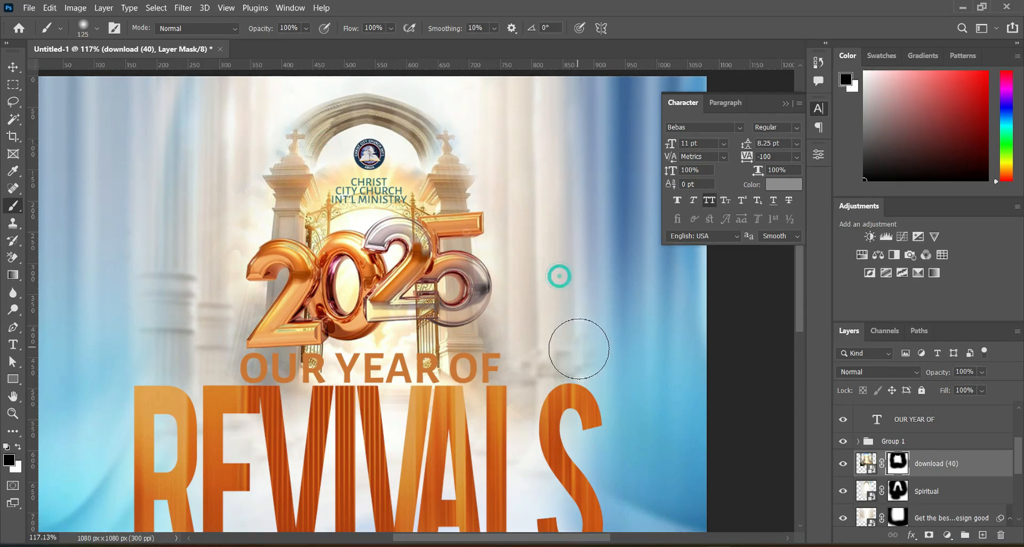
pyautogui.scroll(-5, 201, 194)
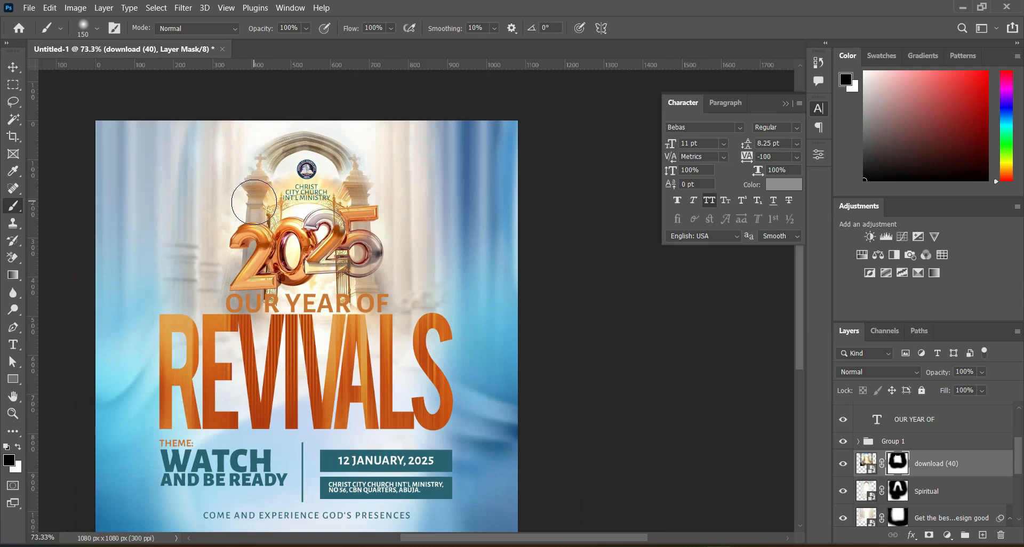
# Set the download (40) layer's blend mode to Overlay and scale it to about 606 x 606 px over the arch.
pyautogui.press('v')
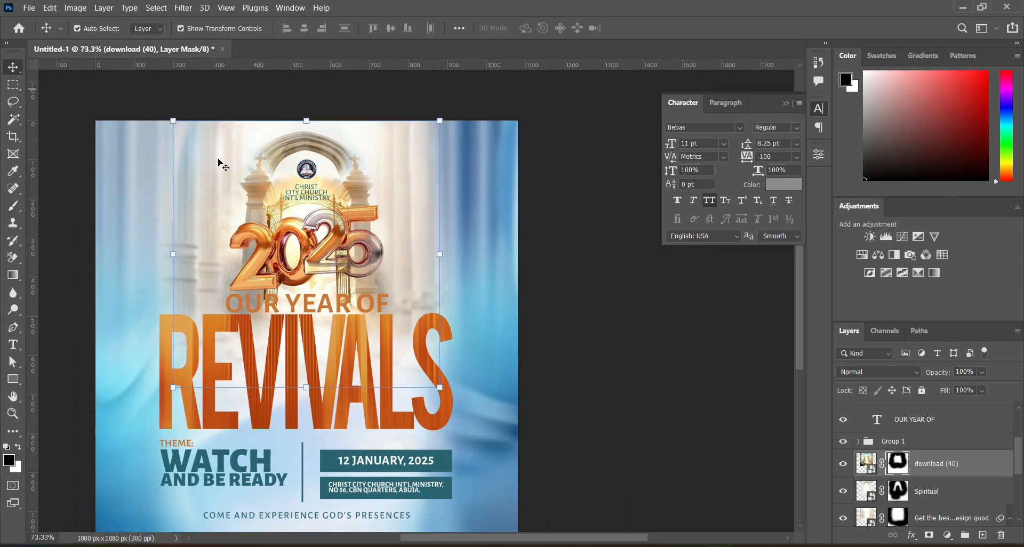
pyautogui.click(880, 376)
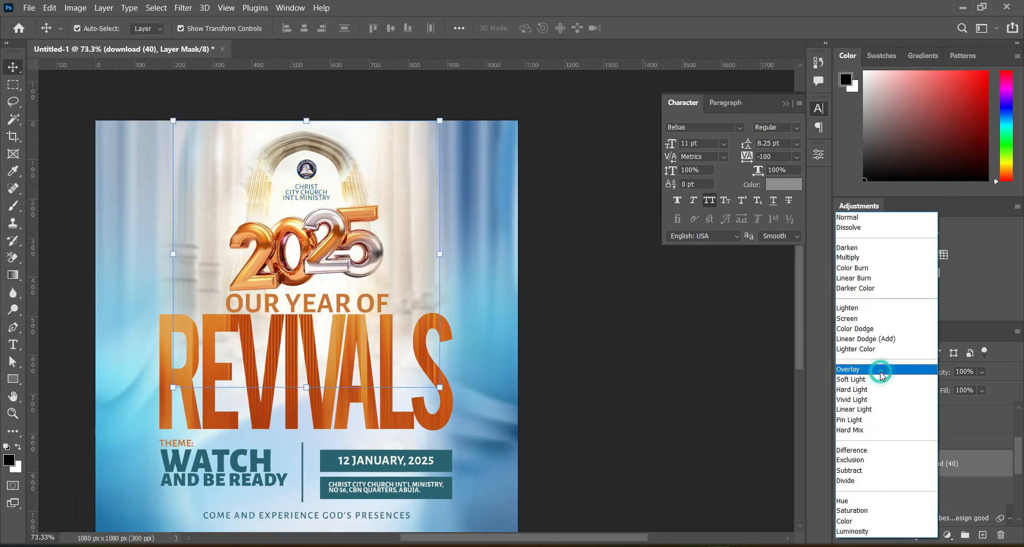
pyautogui.click(865, 372)
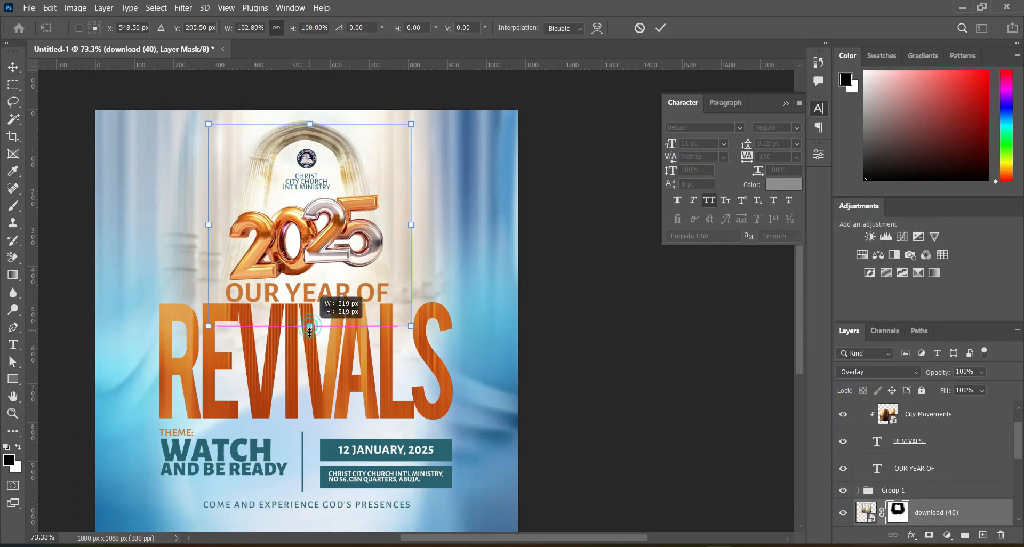
pyautogui.moveTo(310, 326); pyautogui.dragTo(314, 359)
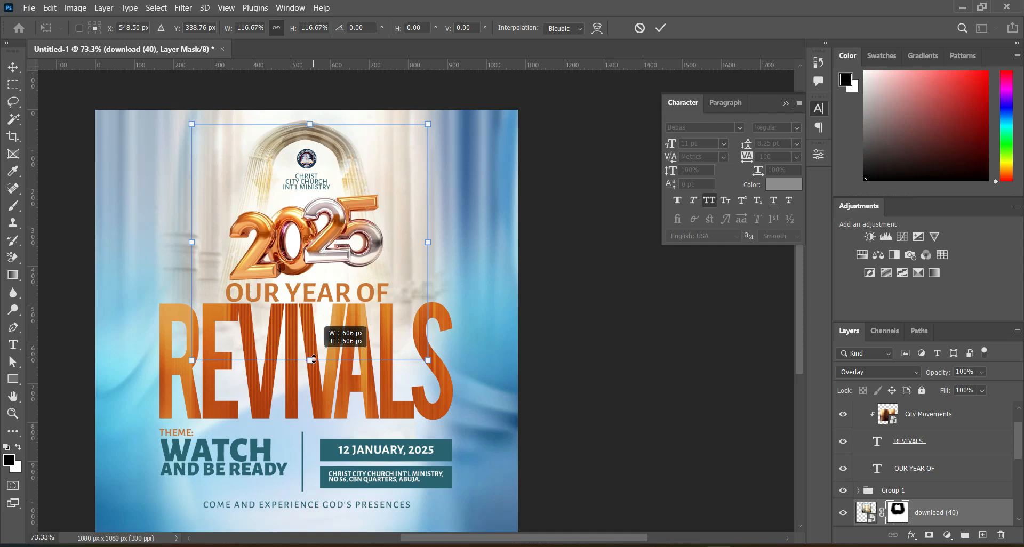
pyautogui.click(660, 28)
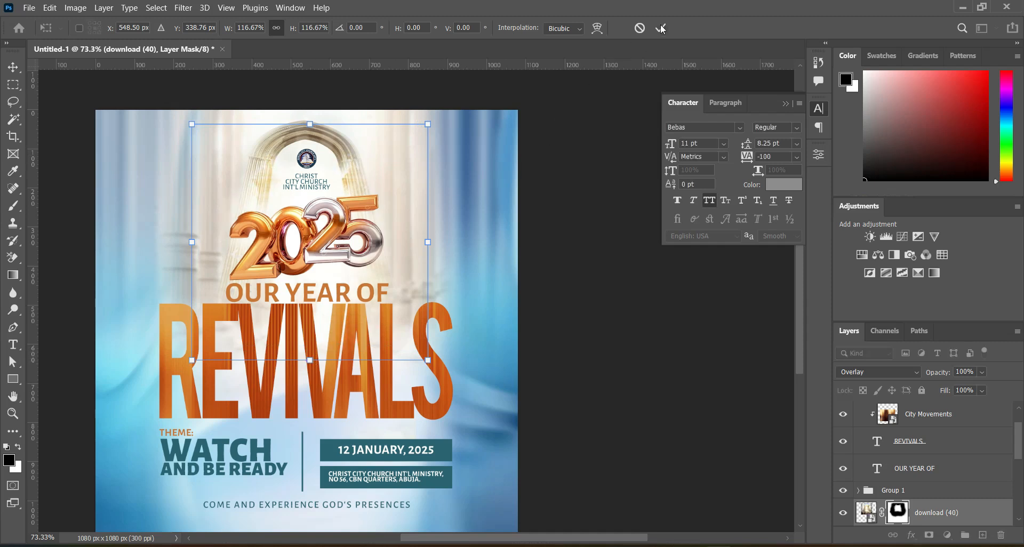
# Scale the Spiritual arch layer to 67.42% and shift it down so the arch frames the logo and church name.
pyautogui.scroll(-3, 906, 459)
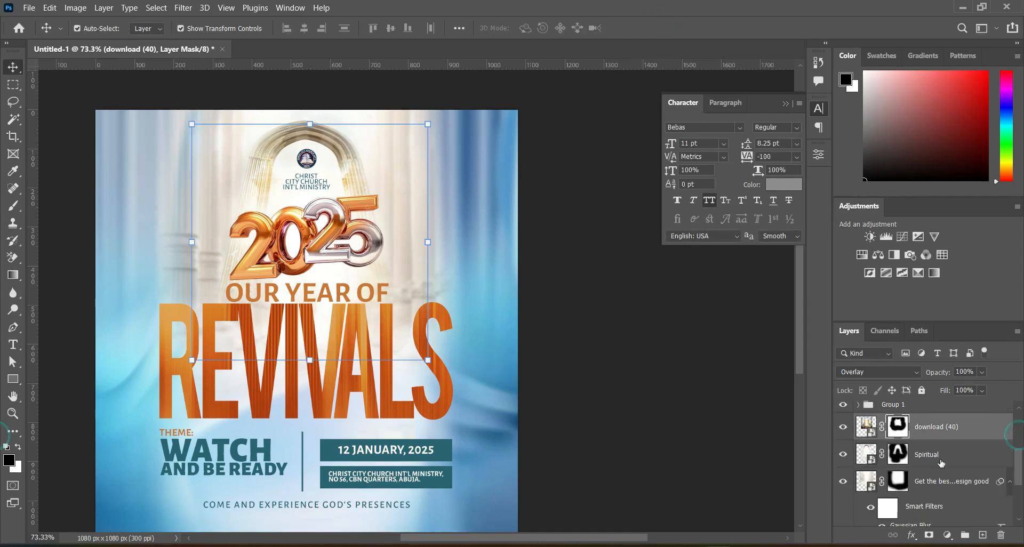
pyautogui.click(931, 456)
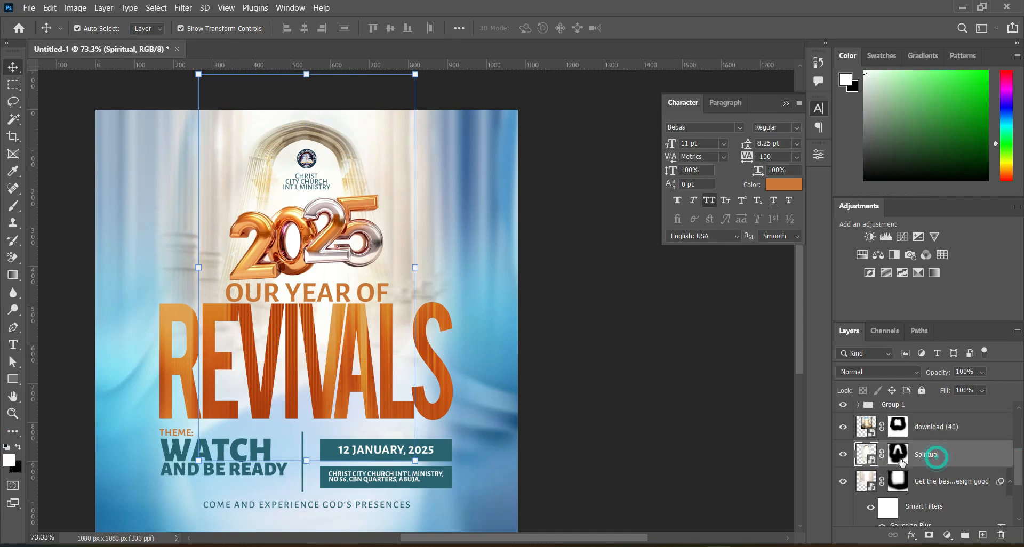
pyautogui.click(305, 461)
pyautogui.moveTo(306, 462); pyautogui.dragTo(313, 355)
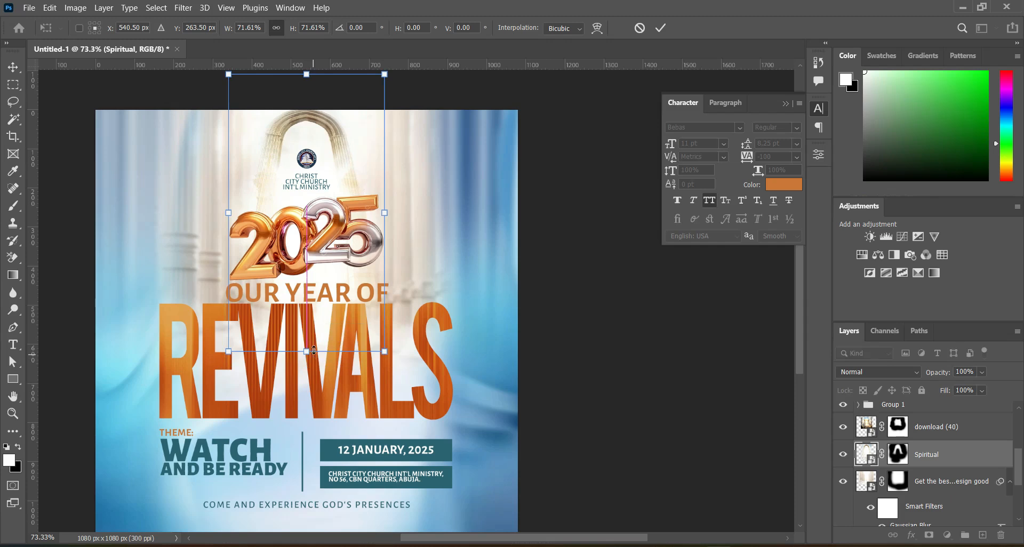
pyautogui.moveTo(321, 133); pyautogui.dragTo(322, 139)
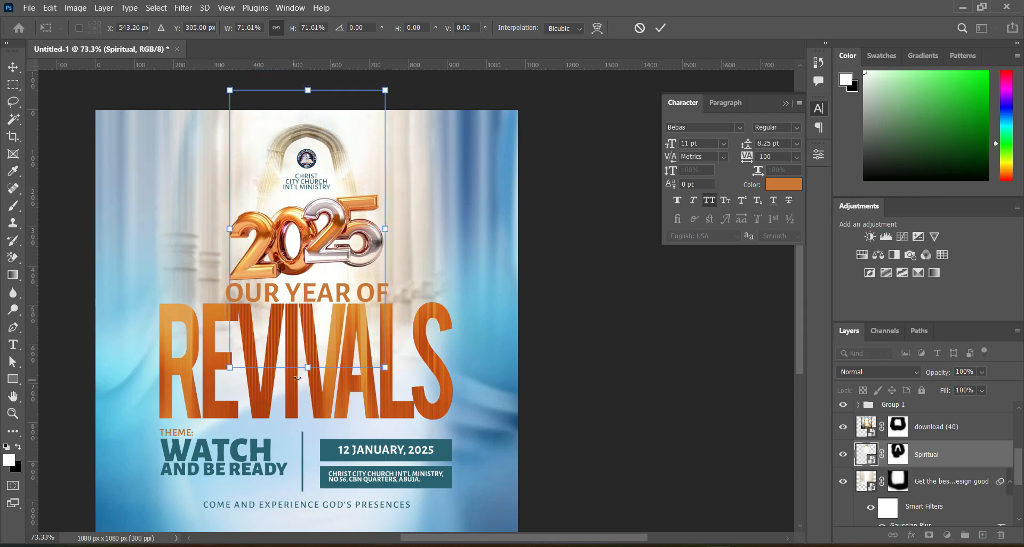
pyautogui.moveTo(308, 366); pyautogui.dragTo(306, 353)
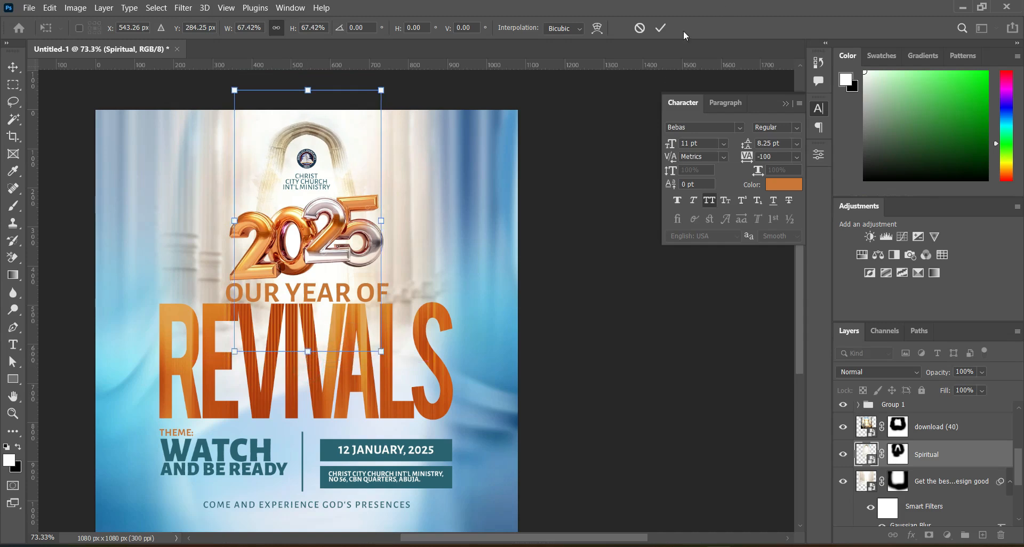
pyautogui.click(660, 29)
# Scale the download (40) layer up to 130.83% about its centre and deselect it.
pyautogui.click(952, 423)
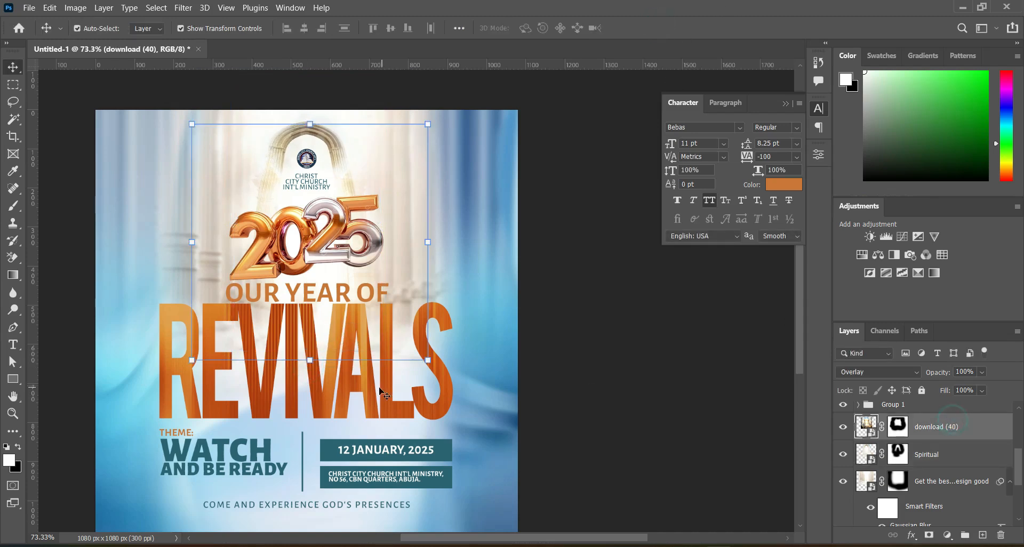
pyautogui.click(311, 360)
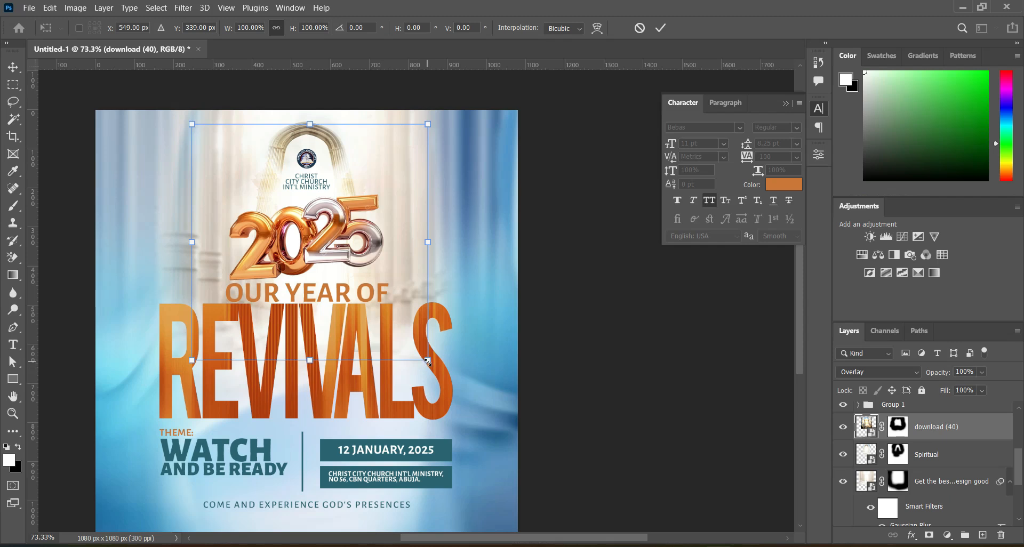
pyautogui.moveTo(433, 365); pyautogui.dragTo(462, 401)
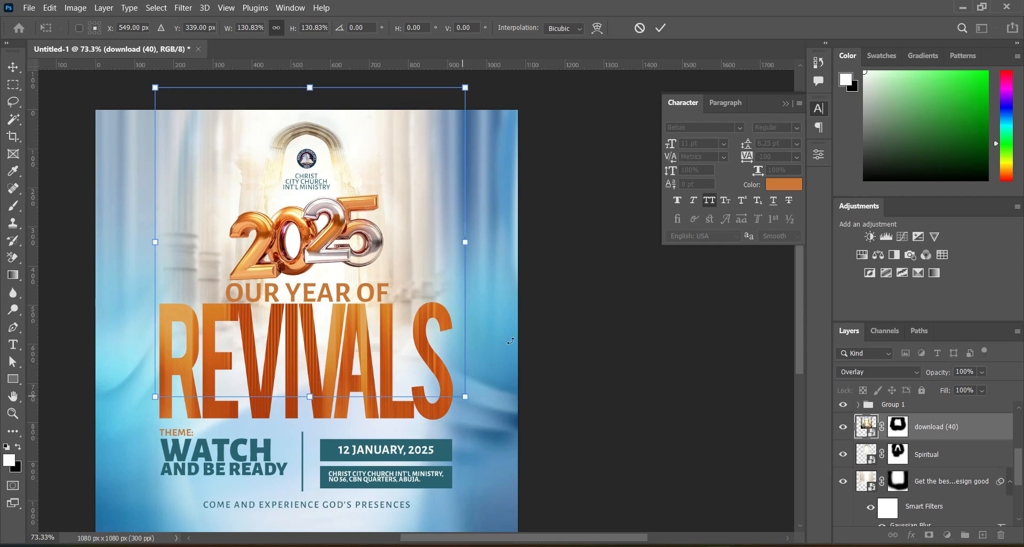
pyautogui.click(661, 28)
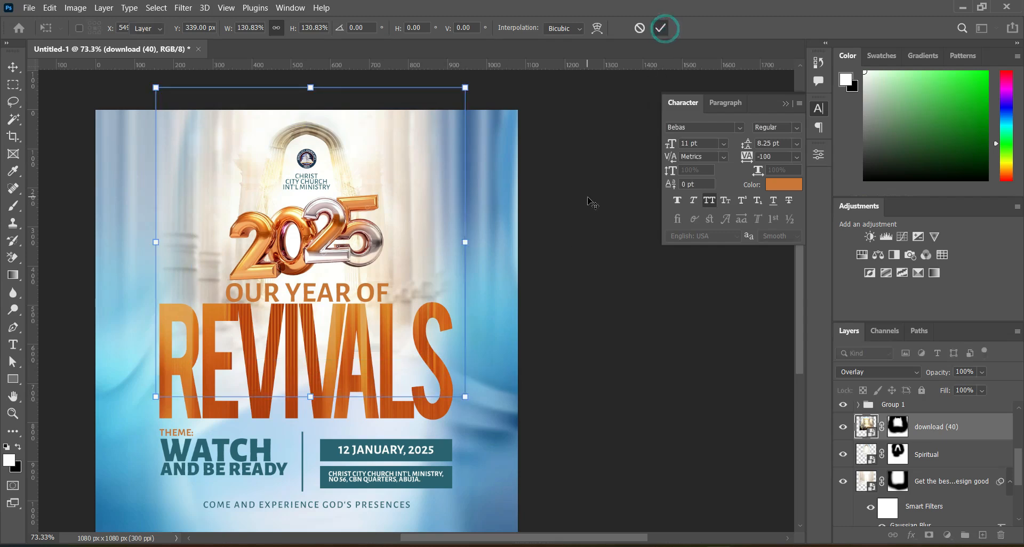
pyautogui.click(566, 329)
# Place the Motion Blur Background image directly above the clipped City Movements layer and set its blend mode to Overlay.
pyautogui.click(933, 427)
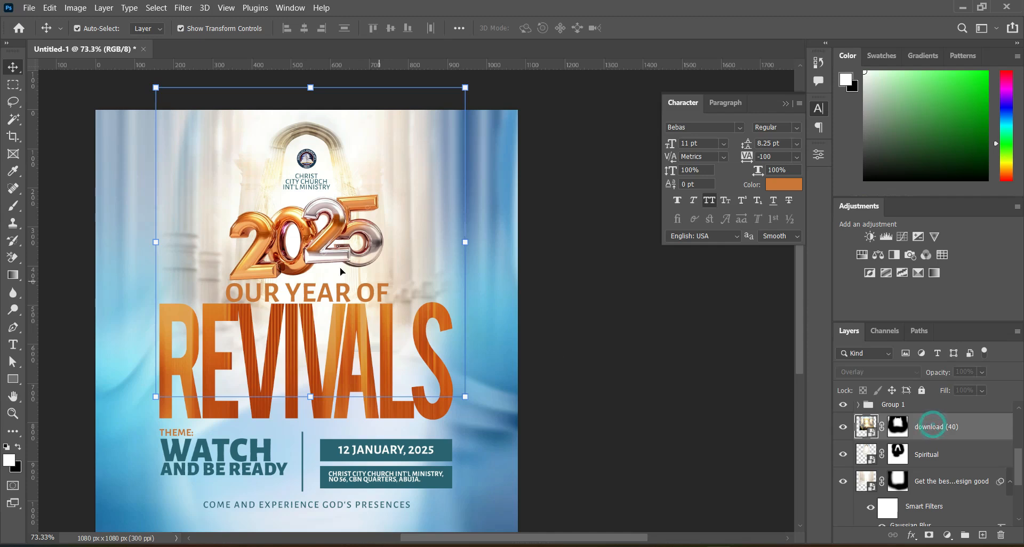
pyautogui.click(311, 335)
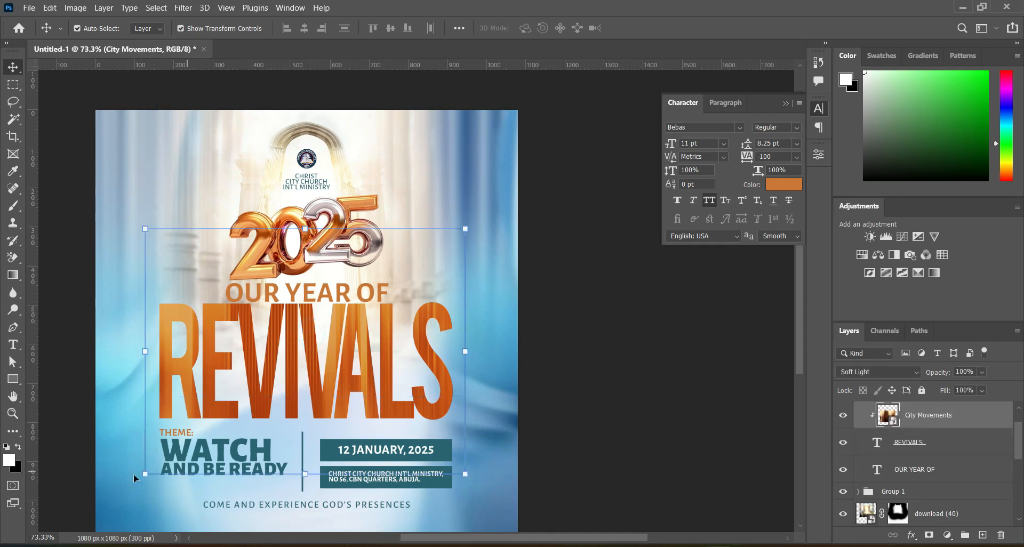
pyautogui.click(496, 542)
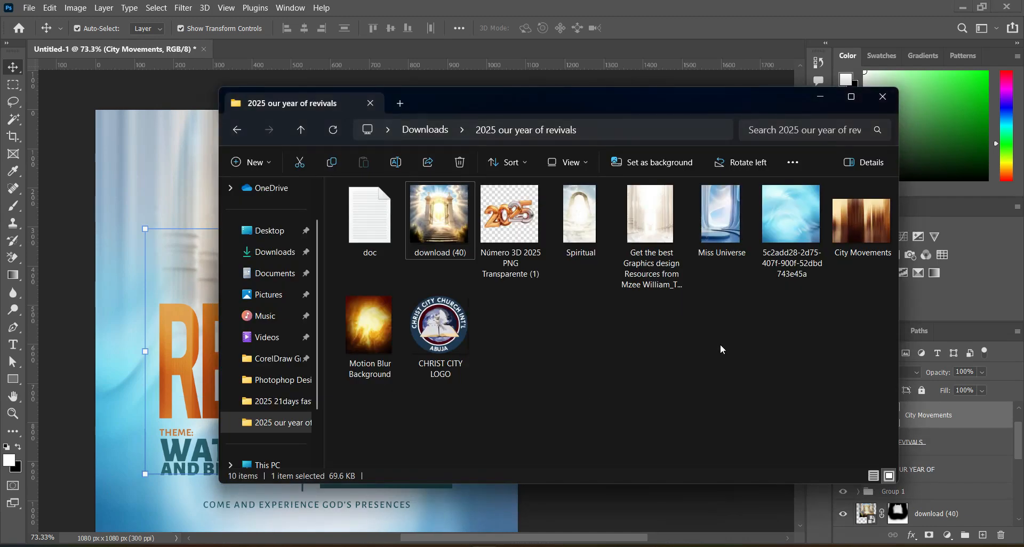
pyautogui.moveTo(367, 326); pyautogui.dragTo(160, 293)
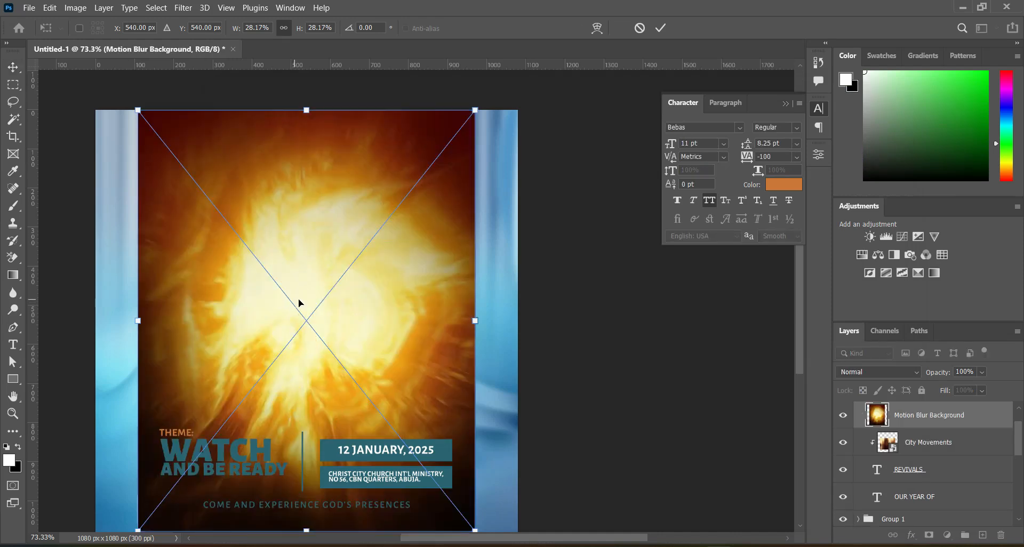
pyautogui.click(661, 29)
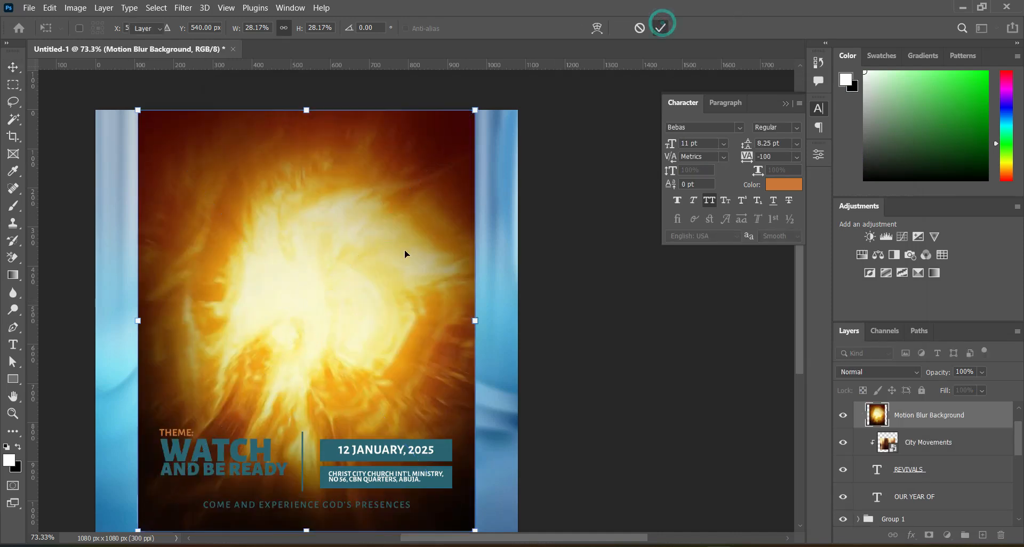
pyautogui.click(901, 377)
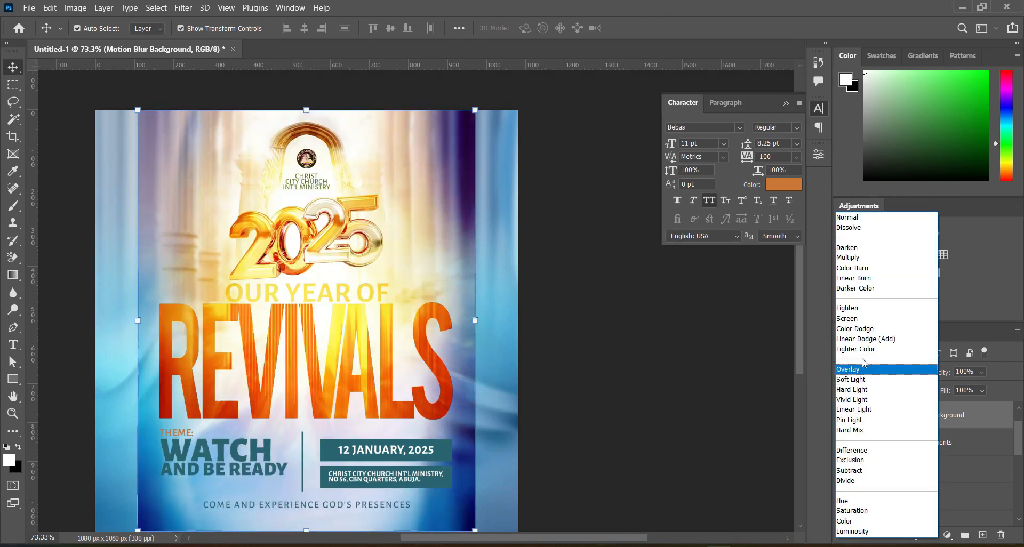
pyautogui.click(864, 370)
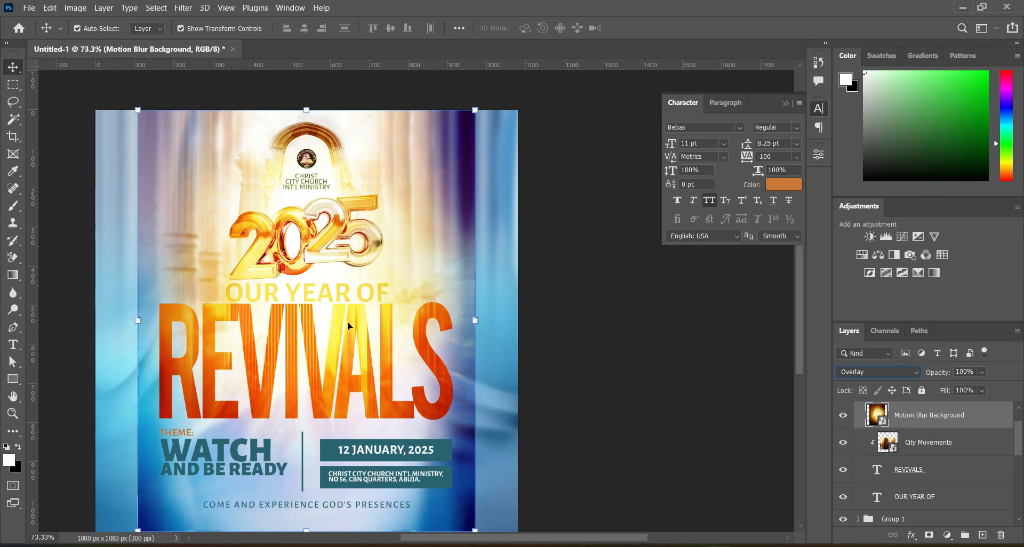
# Add a layer mask to the Motion Blur Background and paint out its hard outer edges with a soft 300 px black brush.
pyautogui.click(930, 535)
pyautogui.press('x')
pyautogui.press('b')
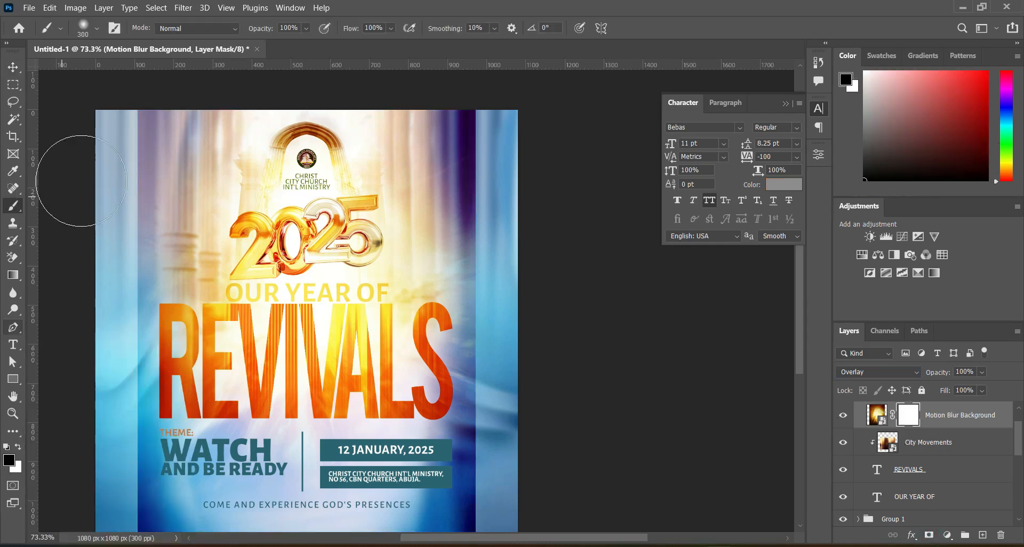
pyautogui.moveTo(126, 118)
pyautogui.mouseDown()
pyautogui.moveTo(160, 131)
pyautogui.moveTo(154, 171)
pyautogui.moveTo(234, 99)
pyautogui.moveTo(412, 114)
pyautogui.moveTo(476, 144)
pyautogui.moveTo(475, 496)
pyautogui.moveTo(139, 525)
pyautogui.mouseUp()
pyautogui.moveTo(799, 350); pyautogui.dragTo(799, 386)
pyautogui.moveTo(140, 398)
pyautogui.mouseDown()
pyautogui.moveTo(124, 194)
pyautogui.moveTo(123, 331)
pyautogui.moveTo(511, 298)
pyautogui.moveTo(498, 315)
pyautogui.moveTo(773, 419)
pyautogui.mouseUp()
pyautogui.moveTo(799, 388); pyautogui.dragTo(799, 341)
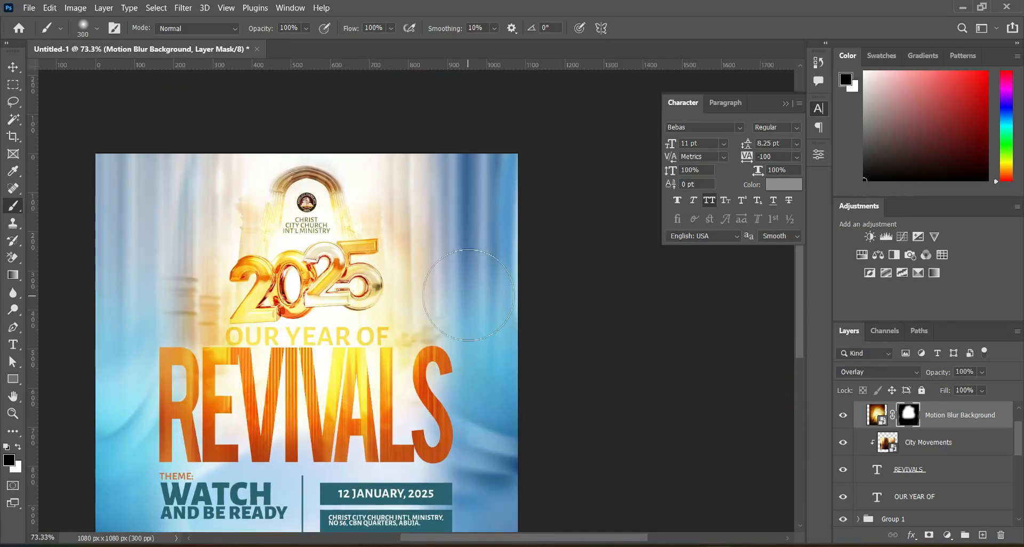
# Fade the glow around the arch and 2025 on the Motion Blur Background layer mask with a soft black brush at 27% flow.
pyautogui.moveTo(450, 187)
pyautogui.mouseDown()
pyautogui.moveTo(422, 253)
pyautogui.moveTo(396, 260)
pyautogui.moveTo(440, 184)
pyautogui.moveTo(391, 142)
pyautogui.moveTo(373, 194)
pyautogui.moveTo(416, 242)
pyautogui.mouseUp()
pyautogui.click(417, 242)
pyautogui.click(203, 247)
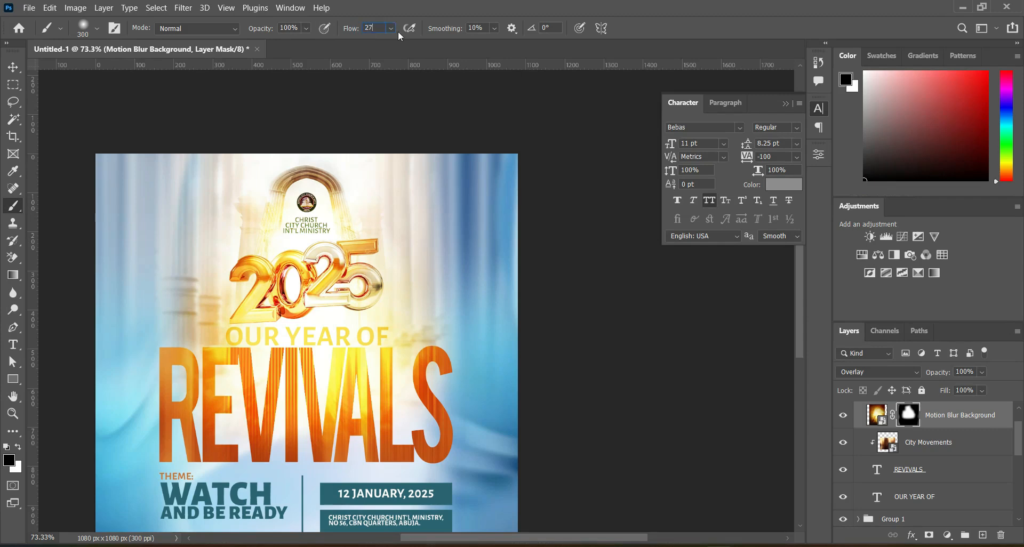
pyautogui.moveTo(251, 292)
pyautogui.mouseDown()
pyautogui.moveTo(337, 272)
pyautogui.moveTo(379, 281)
pyautogui.moveTo(282, 320)
pyautogui.moveTo(244, 284)
pyautogui.moveTo(240, 305)
pyautogui.moveTo(368, 299)
pyautogui.moveTo(368, 309)
pyautogui.moveTo(243, 290)
pyautogui.moveTo(355, 288)
pyautogui.moveTo(371, 252)
pyautogui.moveTo(344, 296)
pyautogui.moveTo(288, 226)
pyautogui.moveTo(399, 258)
pyautogui.moveTo(242, 222)
pyautogui.mouseUp()
pyautogui.hotkey('ctrl', 'z')
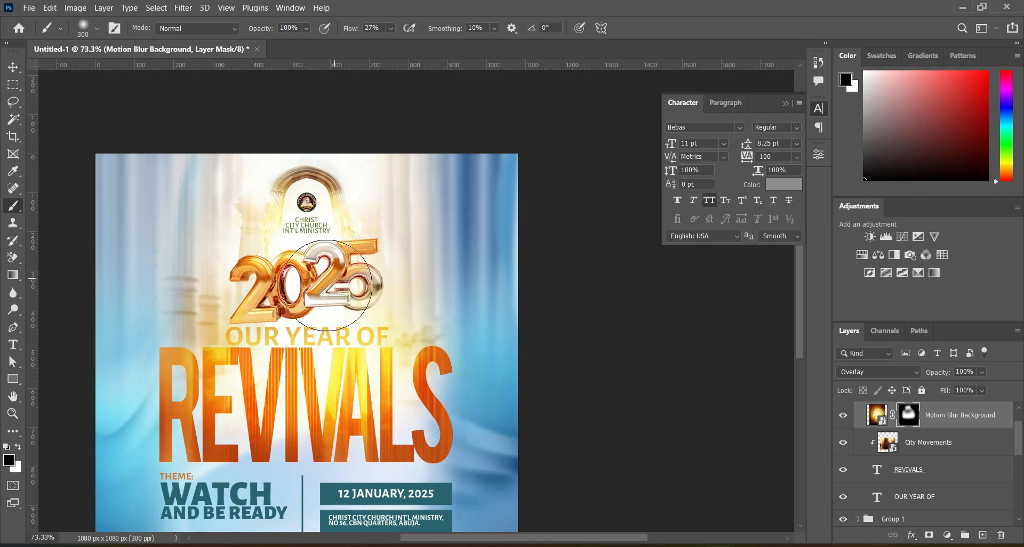
pyautogui.press('[')
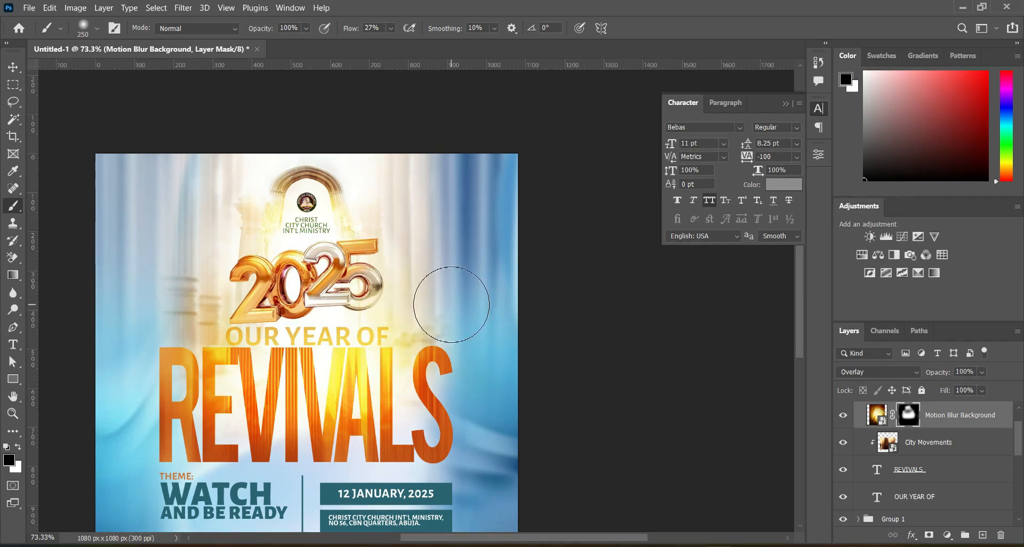
pyautogui.hotkey('ctrl', '-')
pyautogui.click(12, 67)
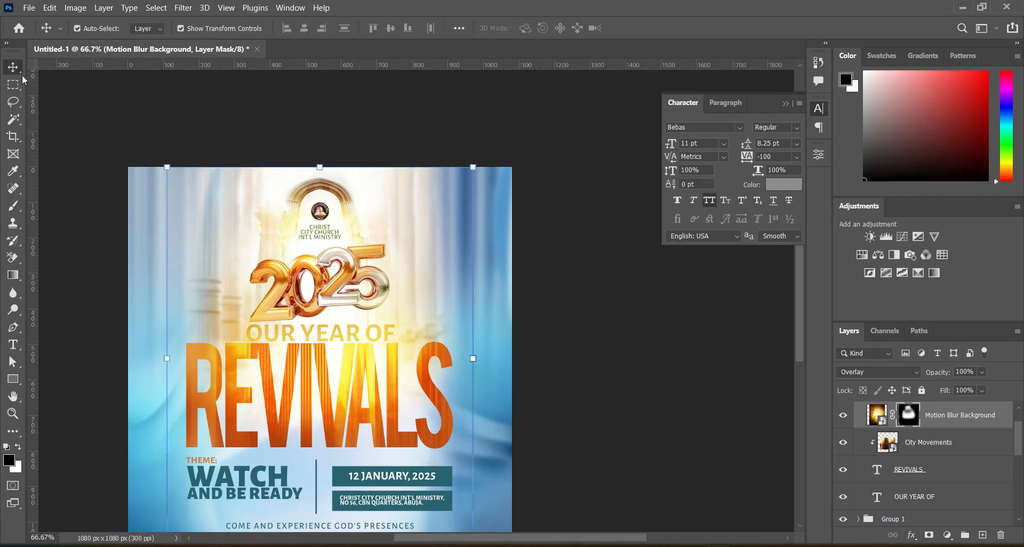
# Set the blend mode of the download (40) layer to Normal.
pyautogui.press('x')
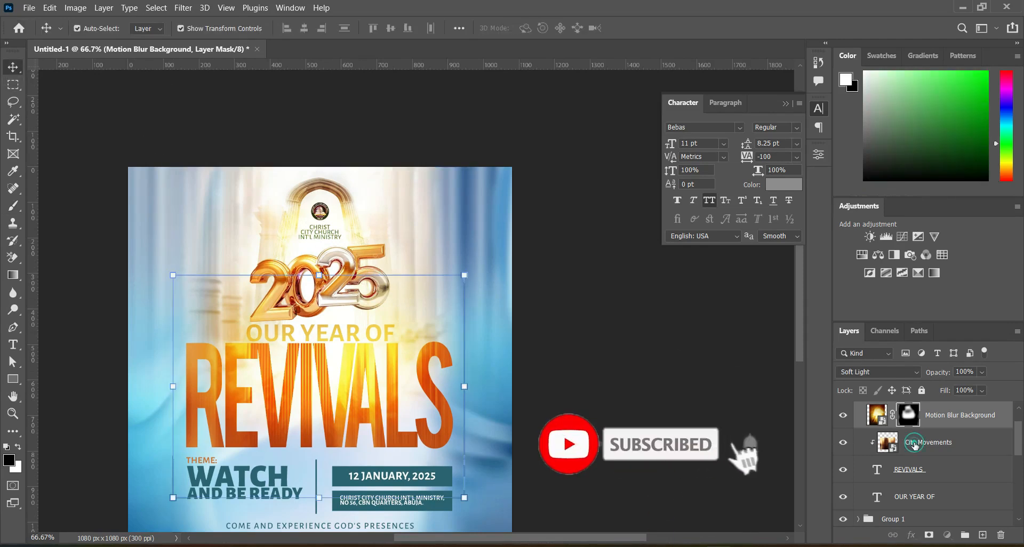
pyautogui.click(915, 446)
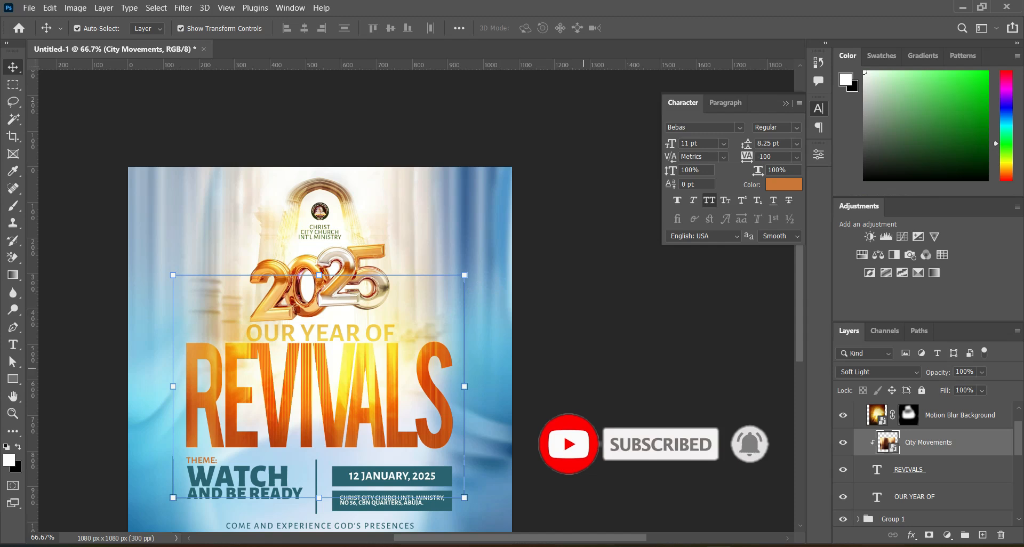
pyautogui.moveTo(1015, 437); pyautogui.dragTo(1015, 448)
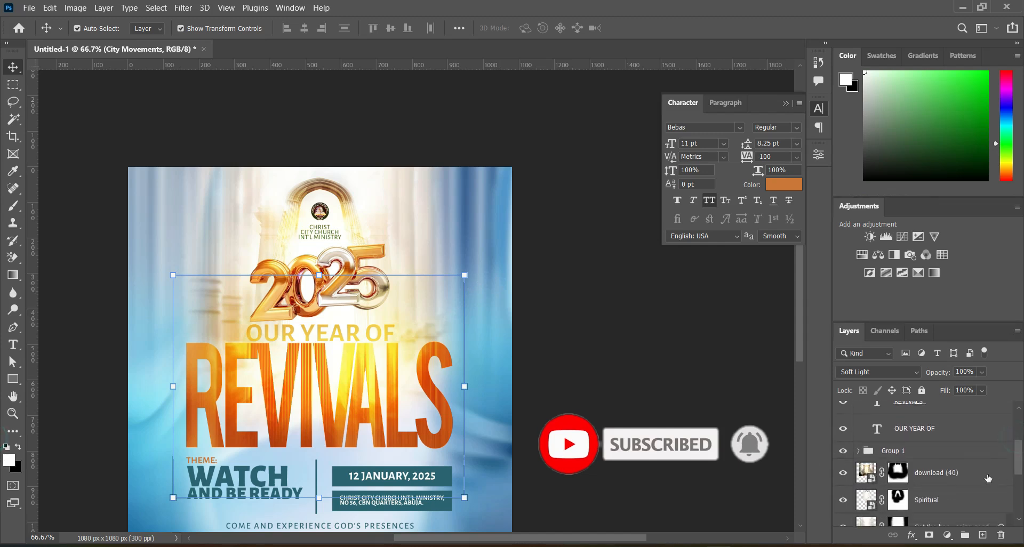
pyautogui.click(971, 474)
pyautogui.click(875, 380)
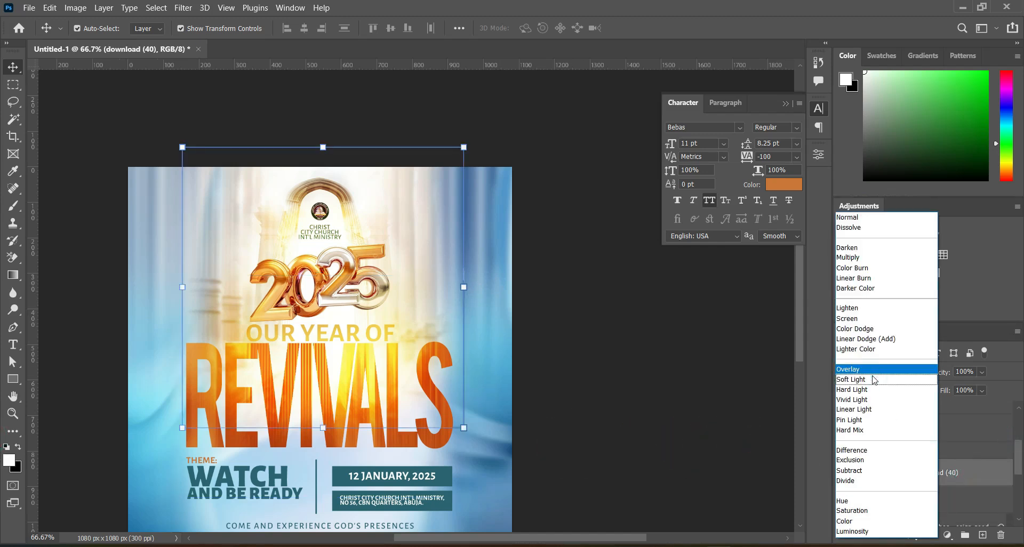
pyautogui.click(859, 218)
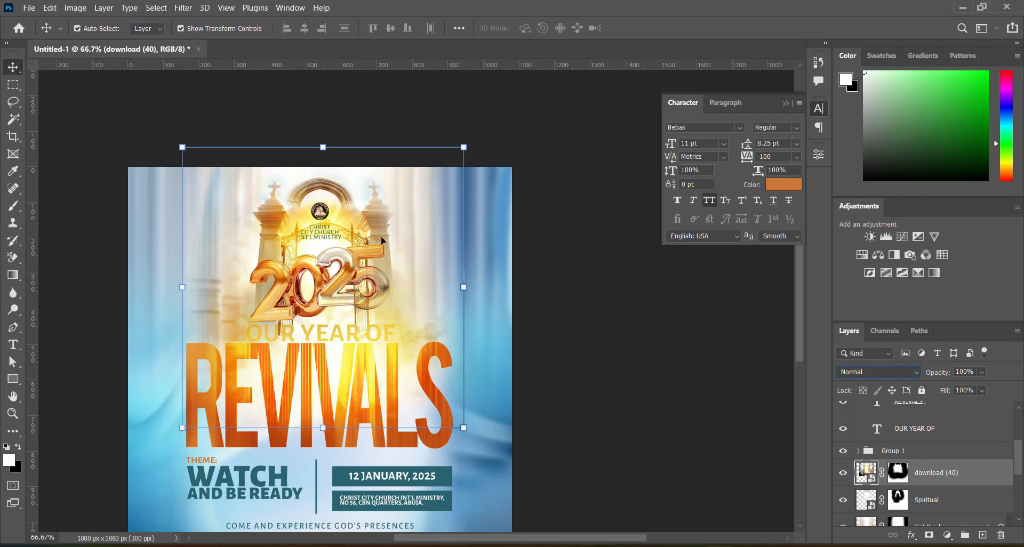
# Apply a Gaussian Blur with a 6.6 pixel radius to the download (40) layer and deselect it.
pyautogui.click(182, 9)
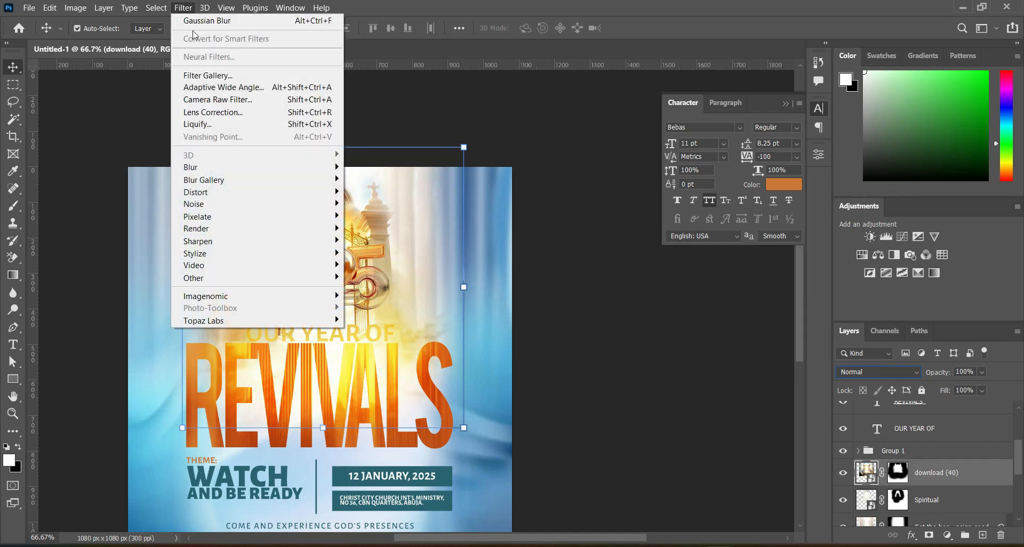
pyautogui.moveTo(237, 171)
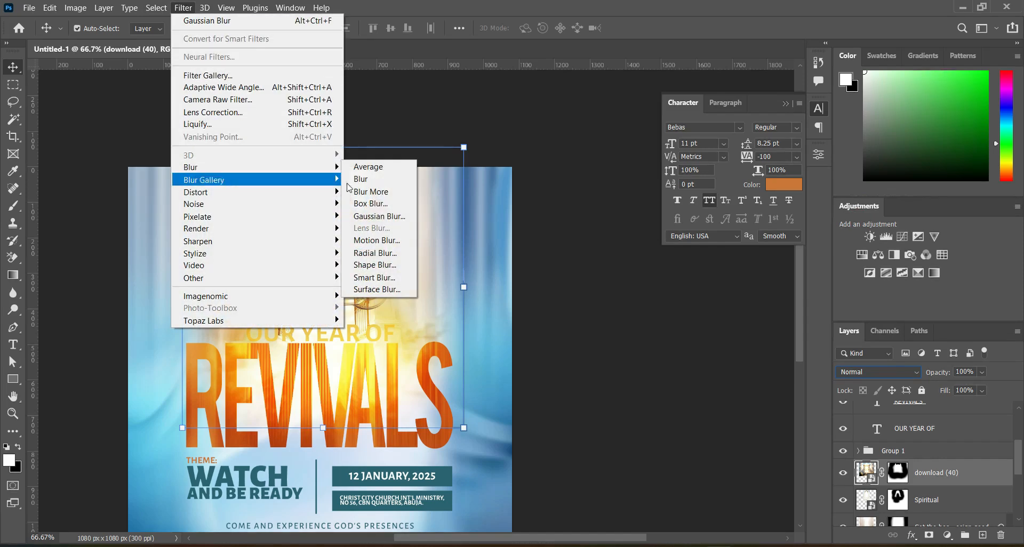
pyautogui.click(379, 216)
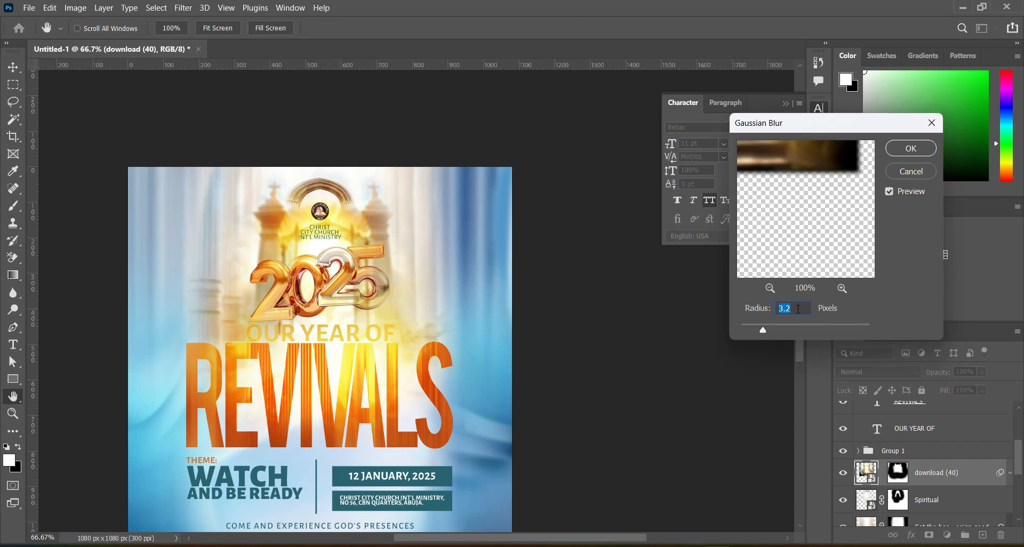
pyautogui.write('6.6')
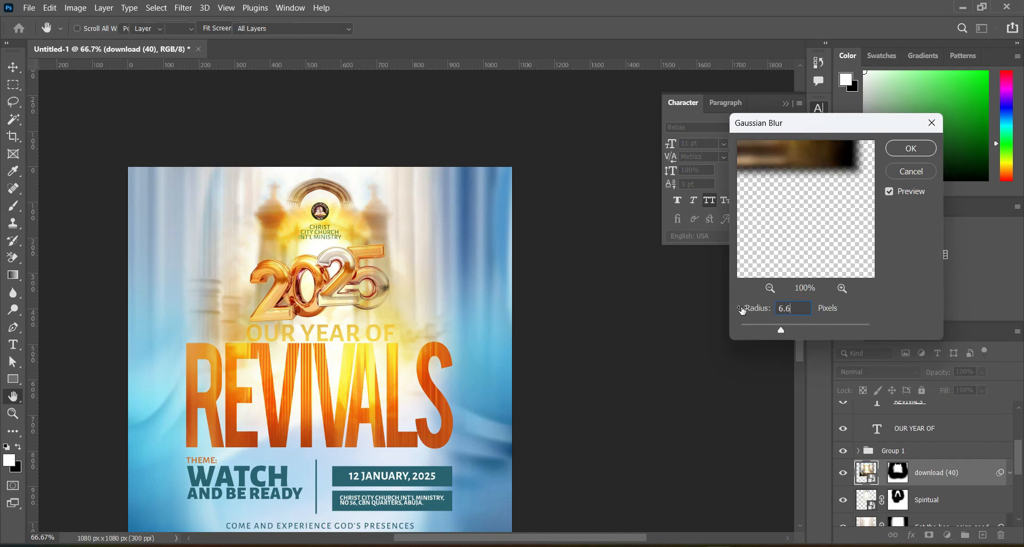
pyautogui.press('Return')
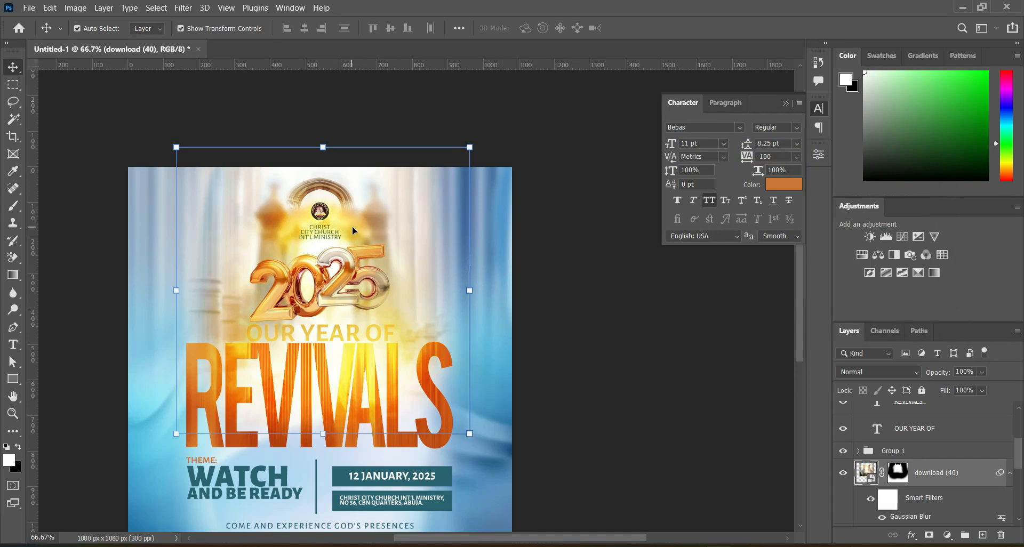
pyautogui.click(563, 274)
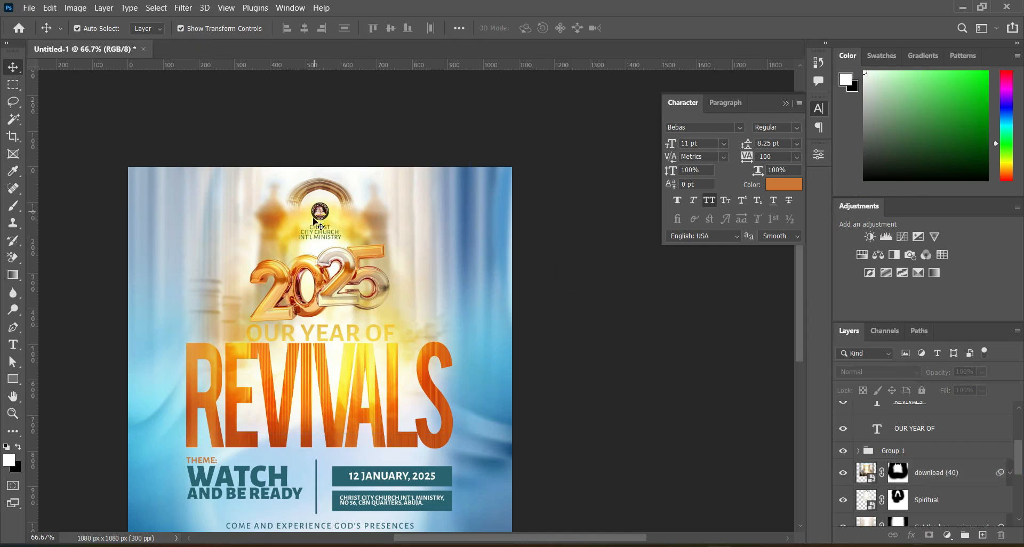
# Shift the download (40) building slightly down and to the left, hiding Group 2 during the move and showing it again.
pyautogui.click(360, 224)
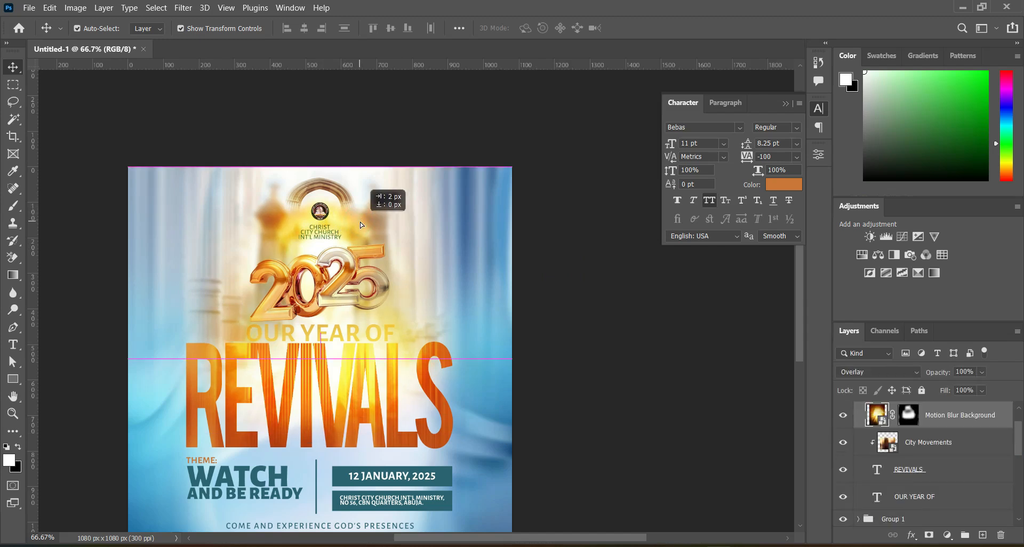
pyautogui.click(557, 330)
pyautogui.click(948, 441)
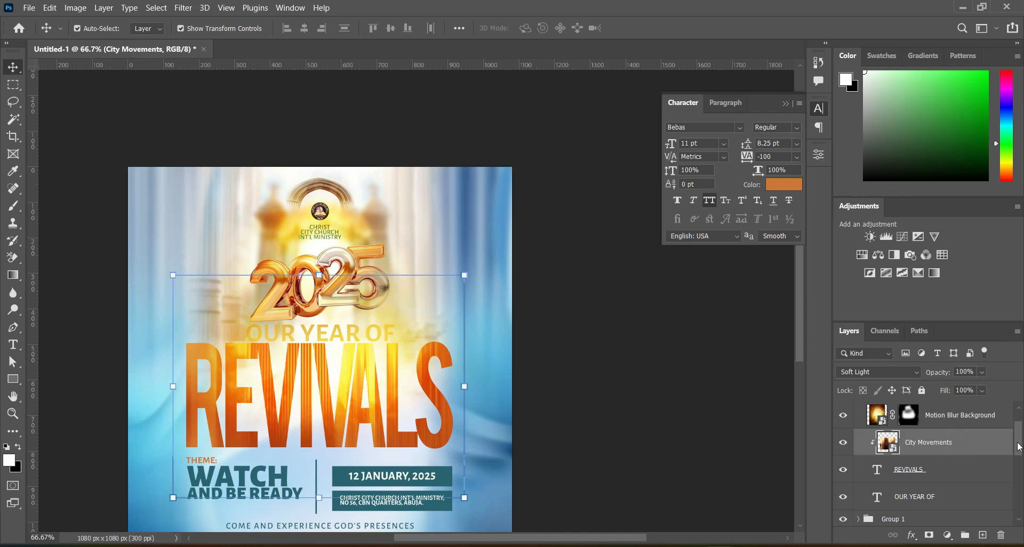
pyautogui.scroll(2, 932, 463)
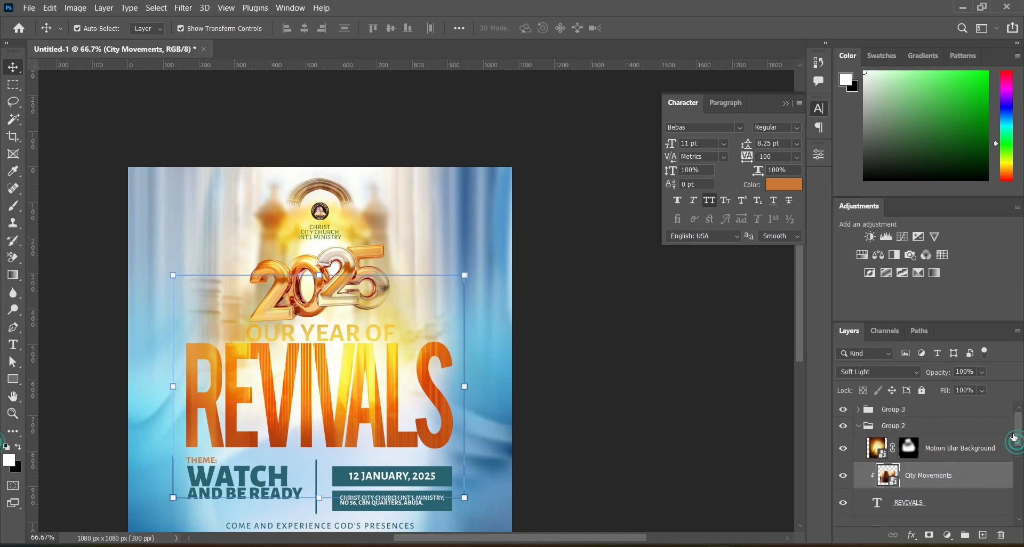
pyautogui.click(858, 426)
pyautogui.click(842, 425)
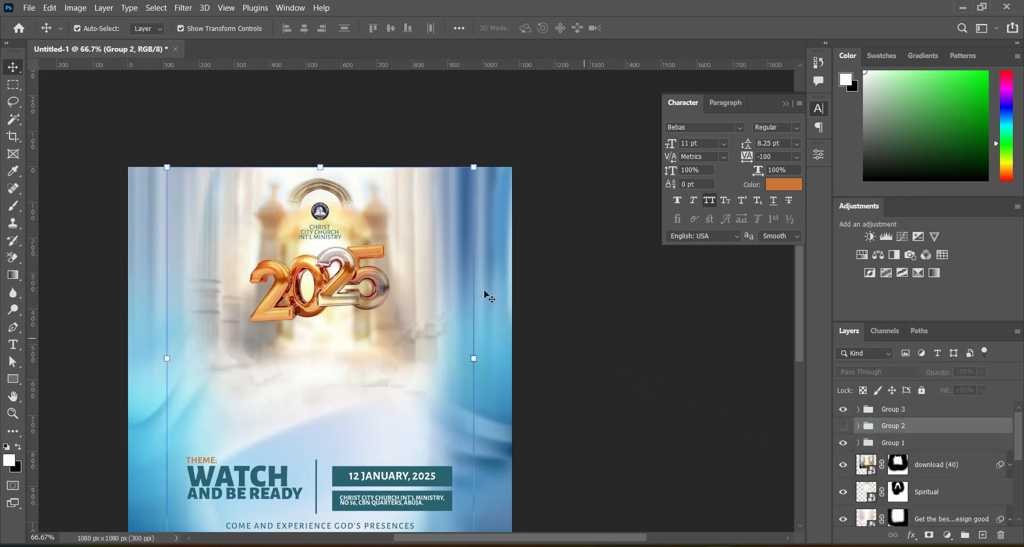
pyautogui.moveTo(379, 221); pyautogui.dragTo(376, 222)
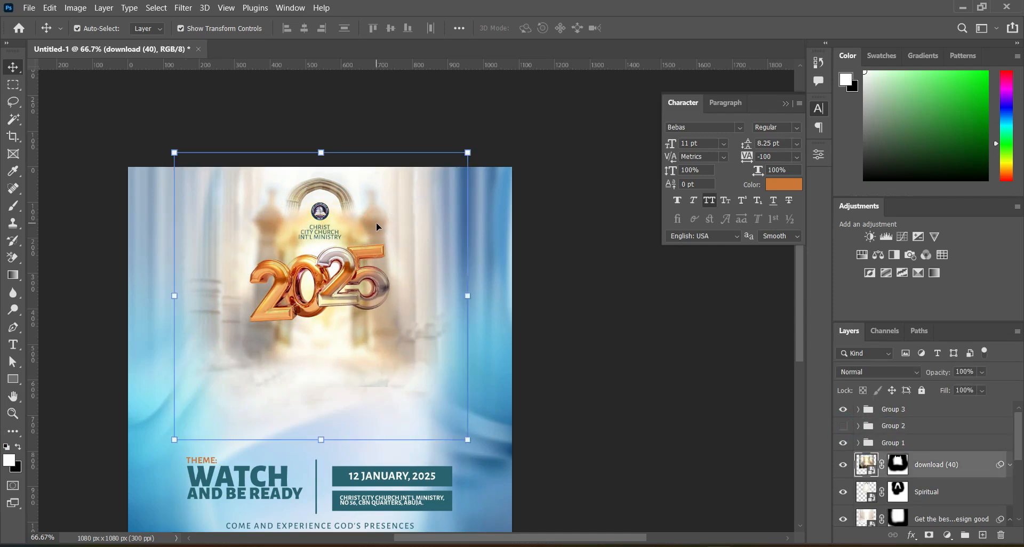
pyautogui.click(574, 287)
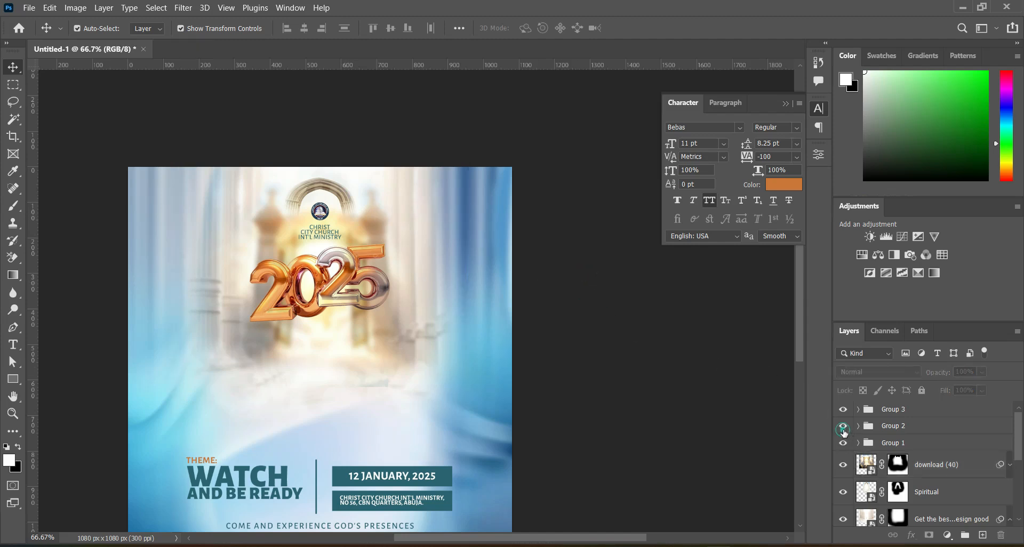
pyautogui.click(843, 426)
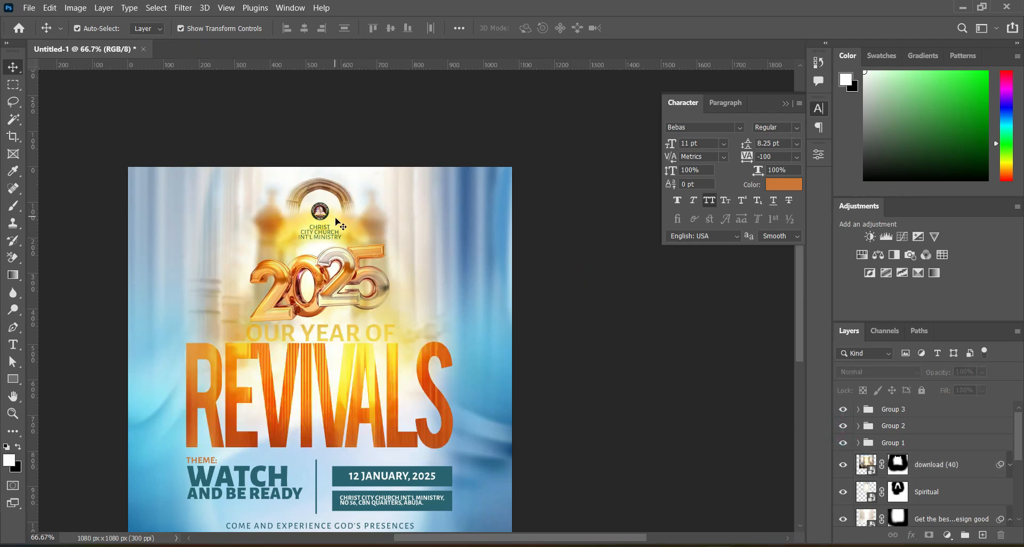
# Add a black Drop Shadow to the REVIVALS text with 100% opacity, 90° angle, 3 px distance, 3% spread and 8 px size.
pyautogui.scroll(-1, 320, 280)
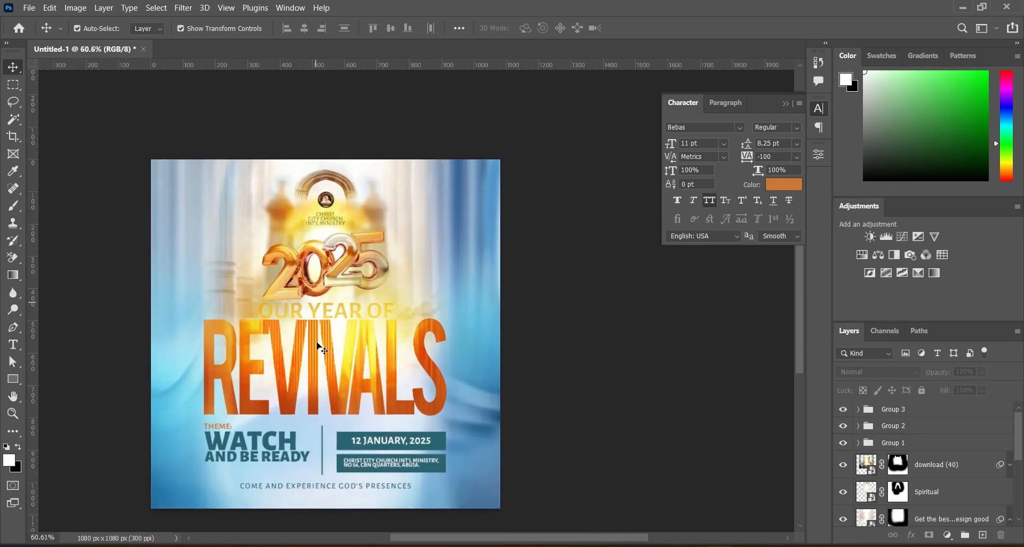
pyautogui.click(422, 405)
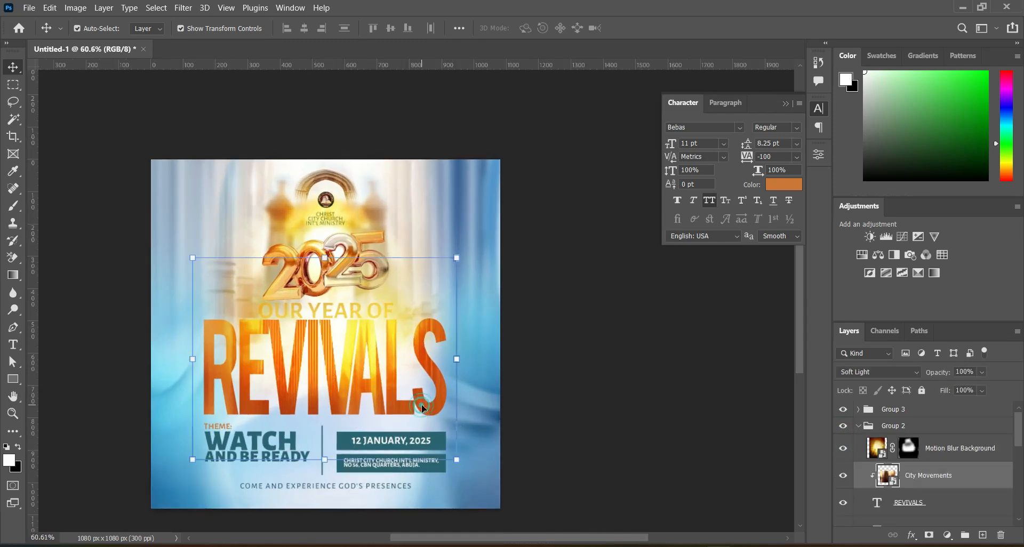
pyautogui.click(908, 513)
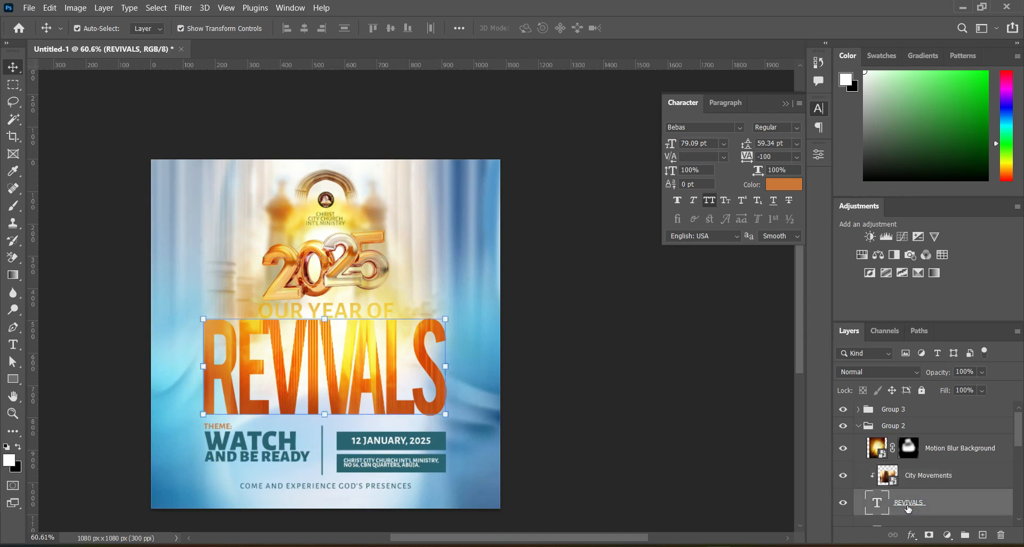
pyautogui.scroll(-3, 1018, 441)
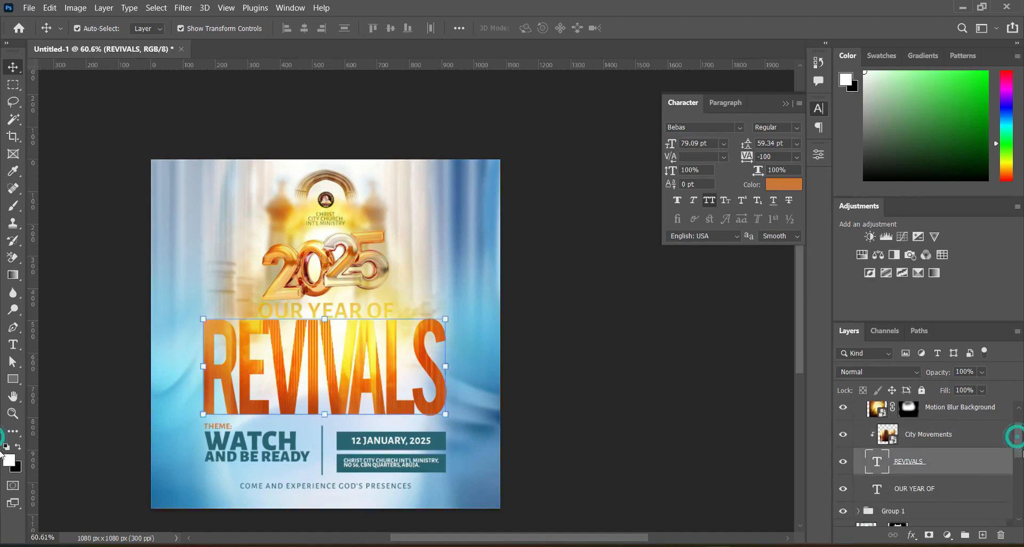
pyautogui.click(914, 537)
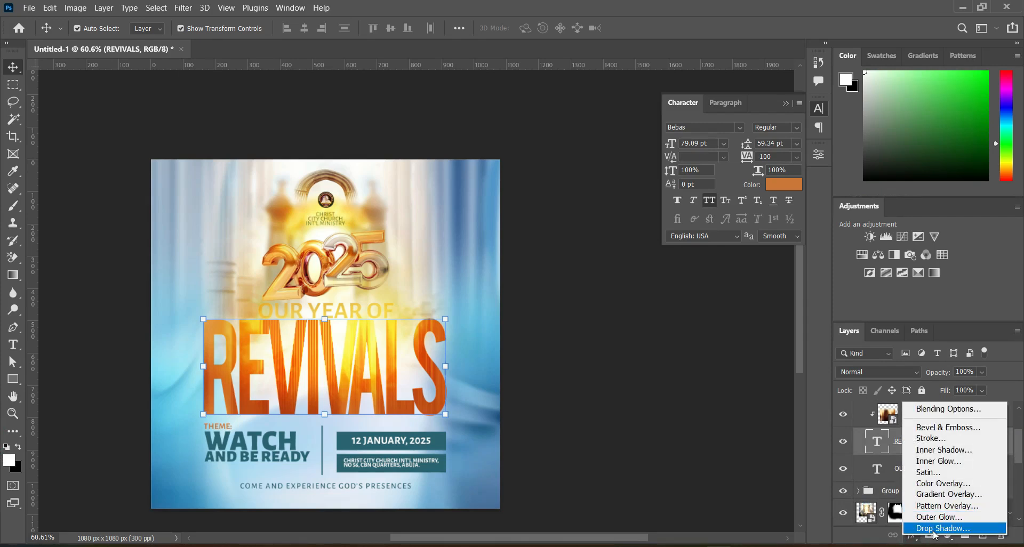
pyautogui.click(930, 533)
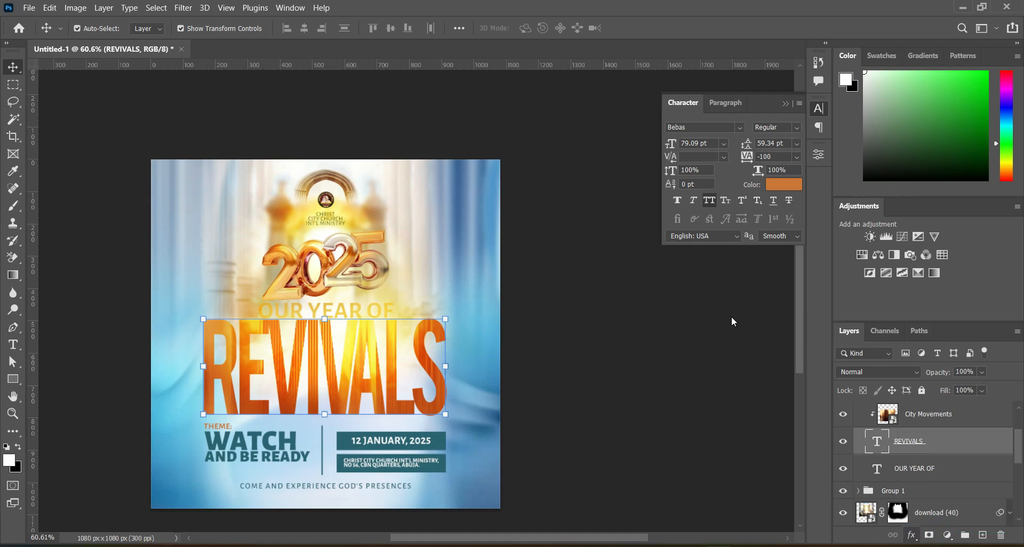
pyautogui.moveTo(658, 145); pyautogui.dragTo(672, 145)
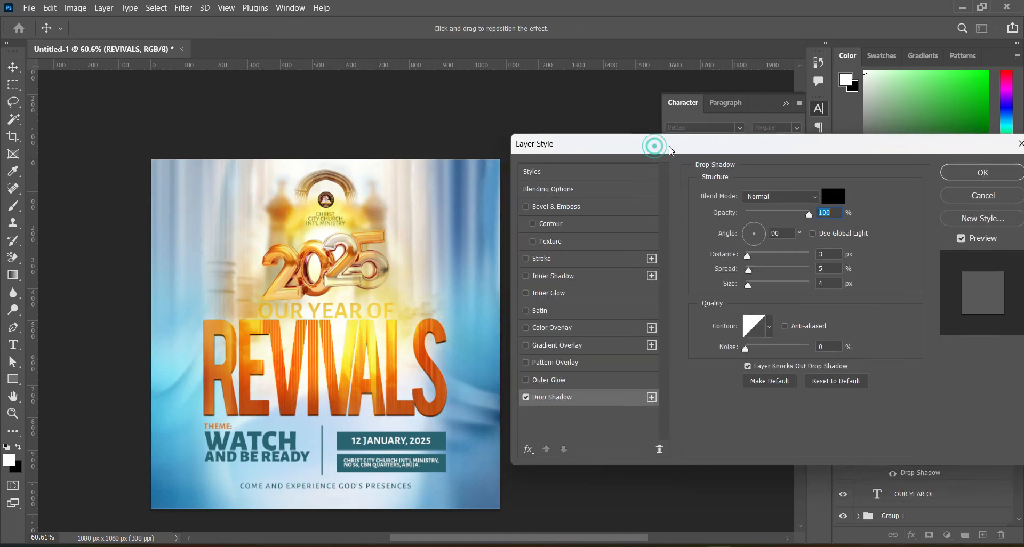
pyautogui.moveTo(750, 287); pyautogui.dragTo(753, 286)
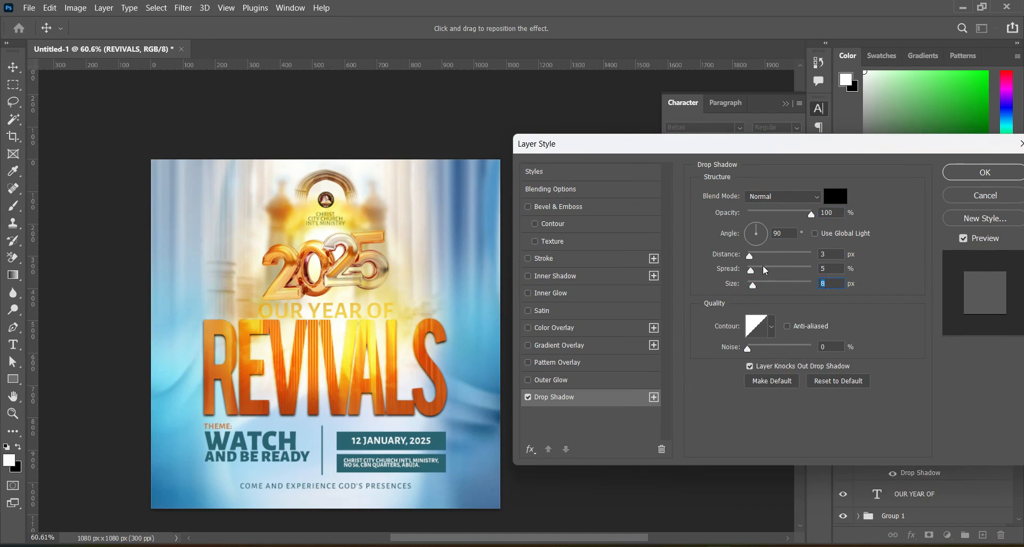
pyautogui.moveTo(751, 257); pyautogui.dragTo(749, 275)
pyautogui.click(984, 172)
# Add a black Drop Shadow to the OUR YEAR OF text with 100% opacity, 3 px distance, 2% spread and 4 px size.
pyautogui.click(926, 473)
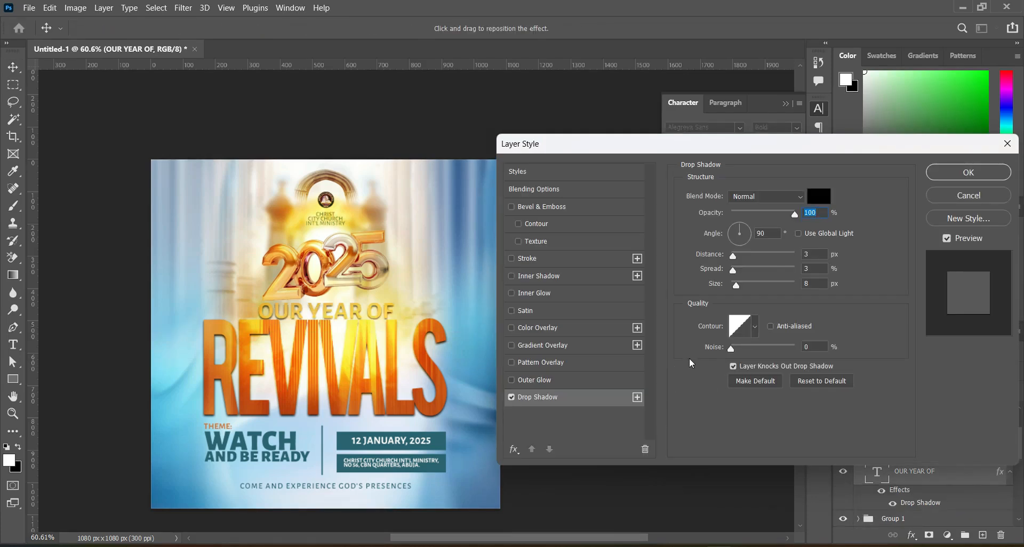
pyautogui.moveTo(736, 284); pyautogui.dragTo(735, 285)
pyautogui.click(734, 286)
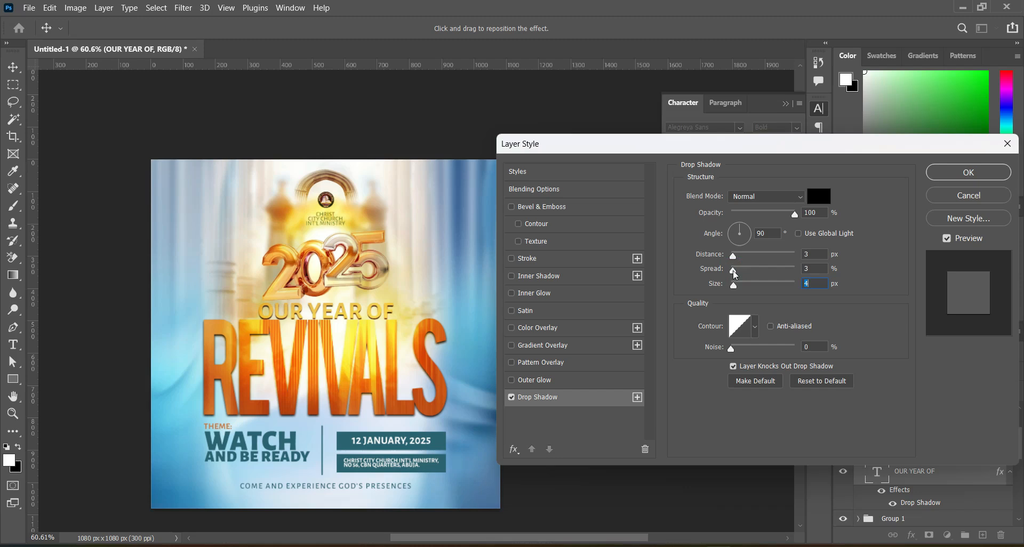
pyautogui.moveTo(733, 259); pyautogui.dragTo(732, 259)
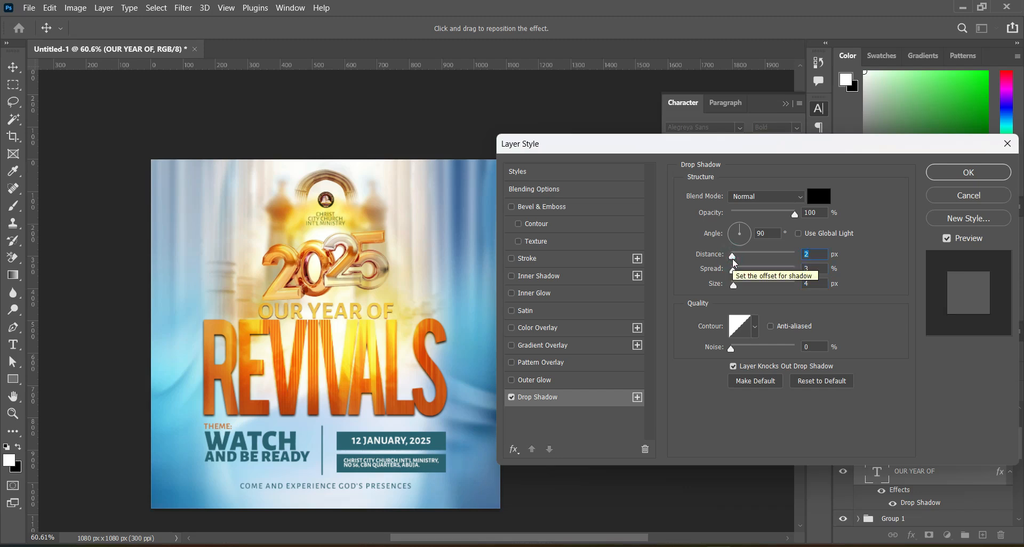
pyautogui.moveTo(732, 270); pyautogui.dragTo(735, 259)
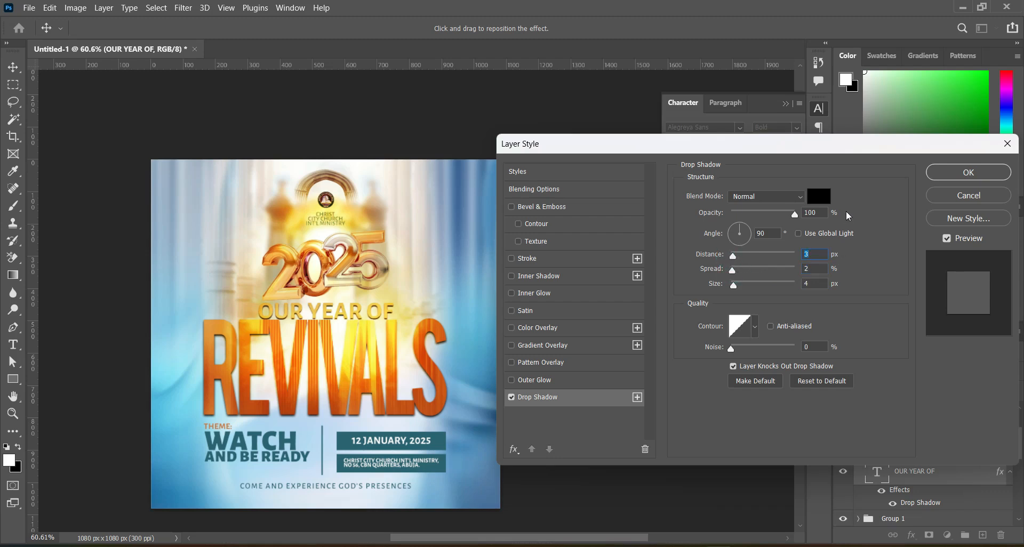
pyautogui.click(968, 172)
pyautogui.click(673, 358)
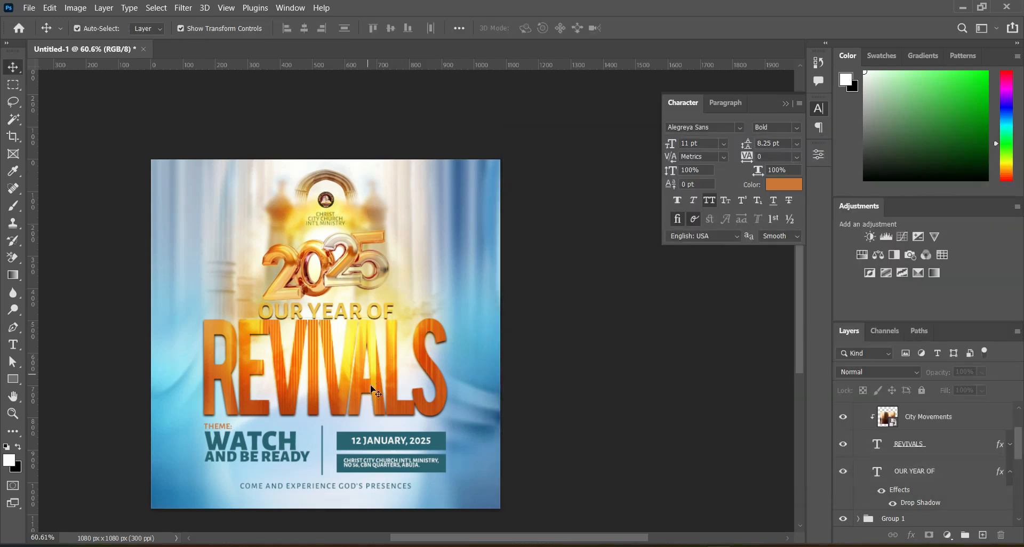
# Deselect the REVIVALS and OUR YEAR OF text layers and collapse the Character settings.
pyautogui.click(909, 444)
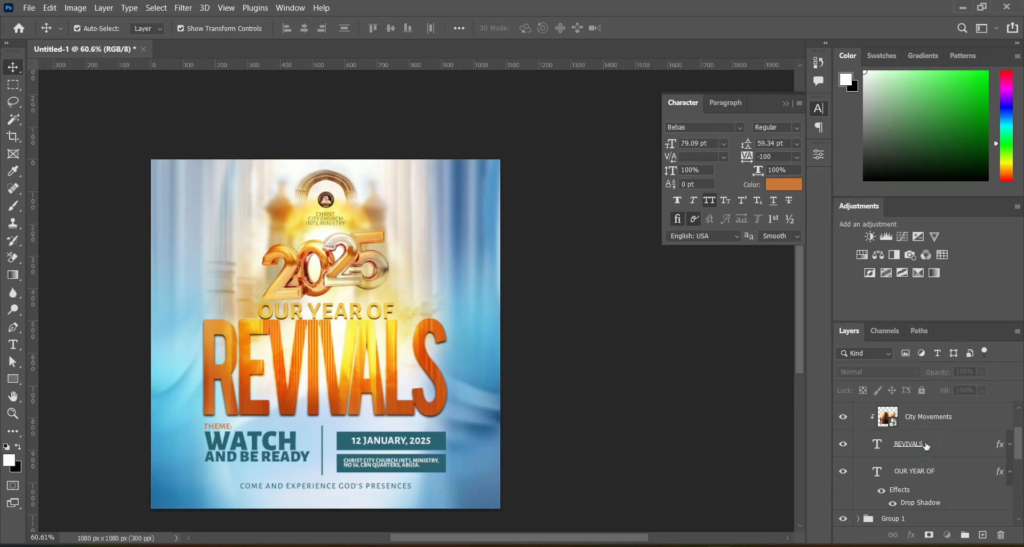
pyautogui.click(918, 446)
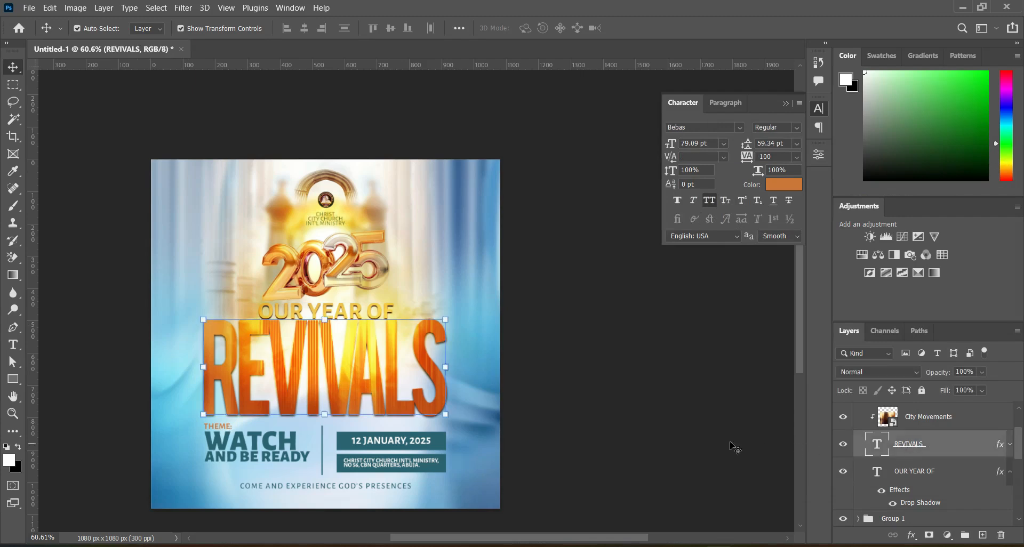
pyautogui.click(579, 357)
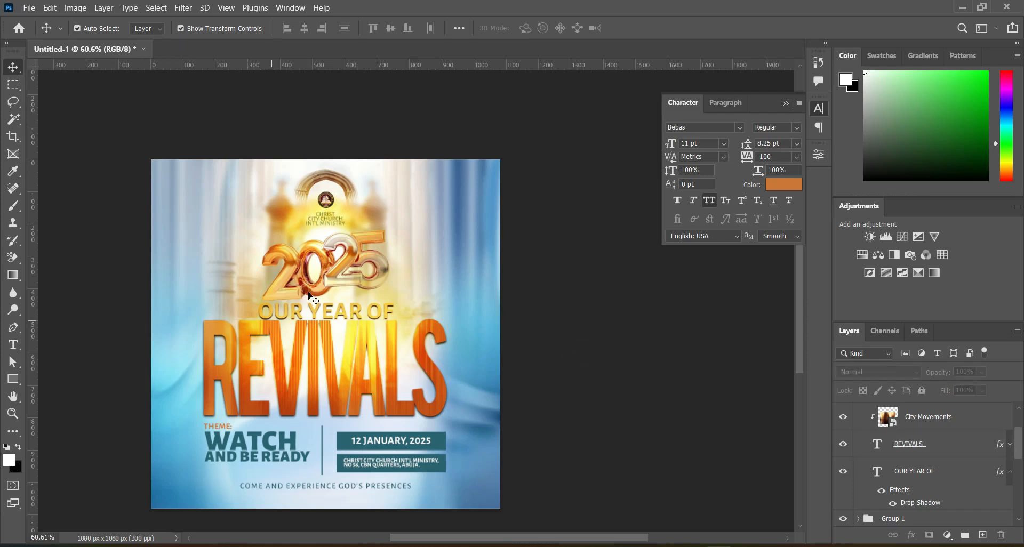
pyautogui.click(911, 444)
pyautogui.click(916, 470)
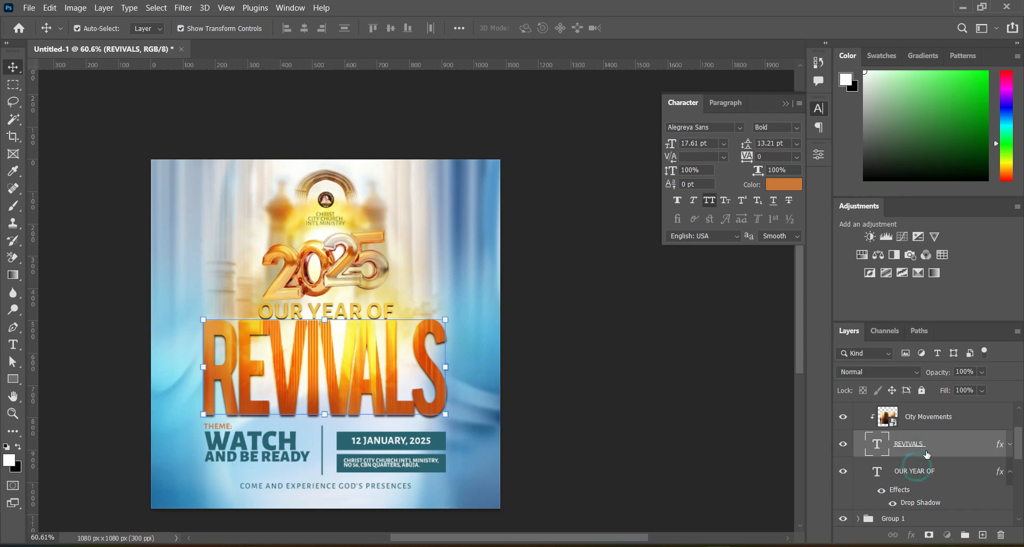
pyautogui.click(648, 399)
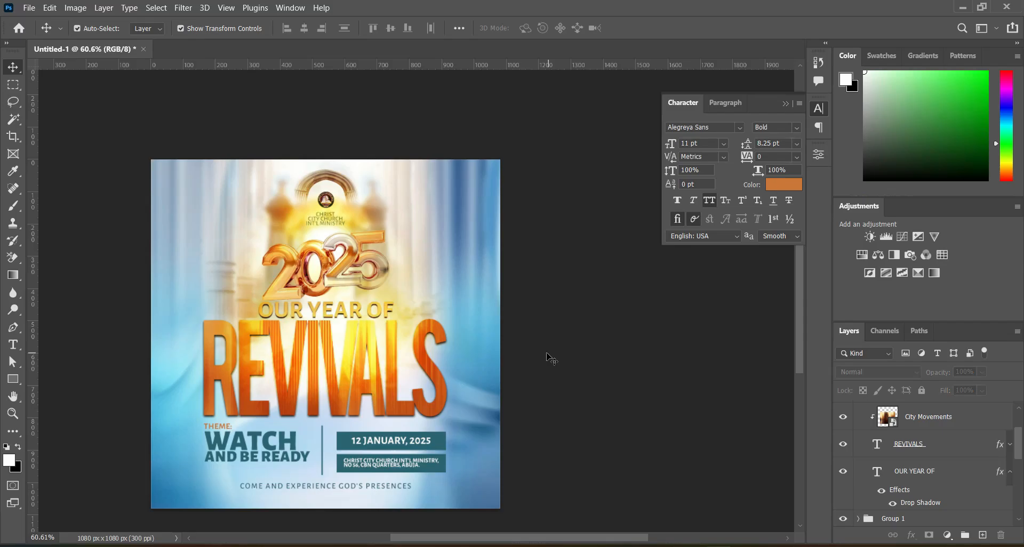
pyautogui.click(784, 103)
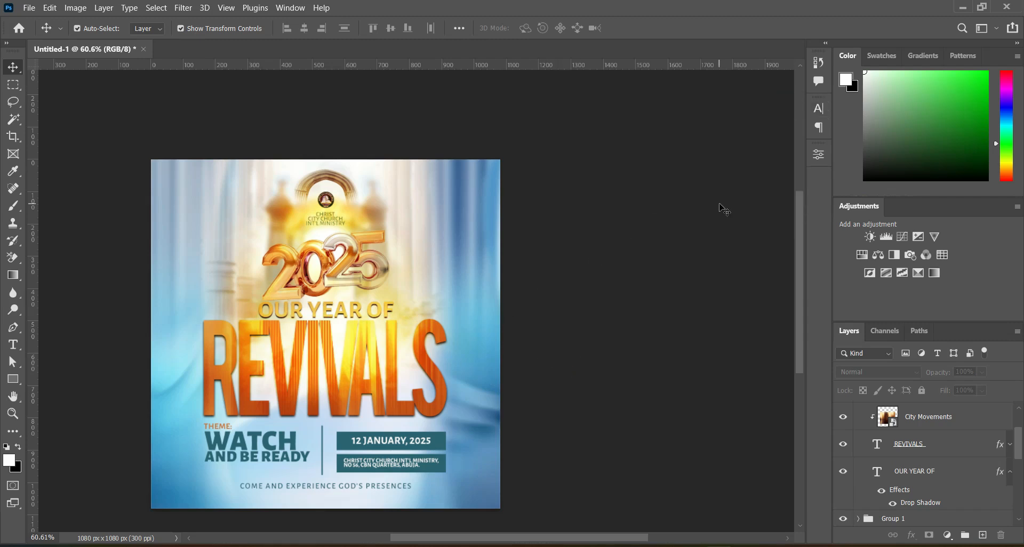